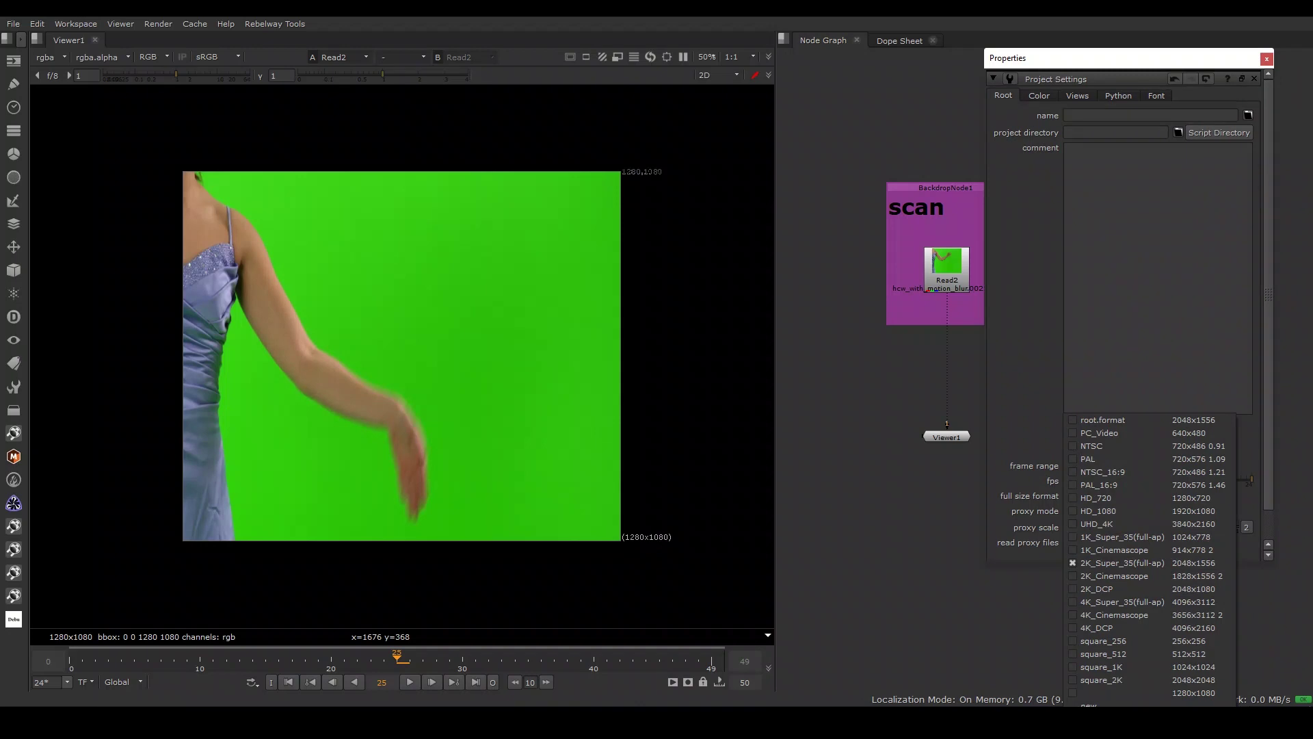
- Set the project's full size format to 1280x1080 and its last frame to 20
click(1149, 692)
double_click(1140, 465)
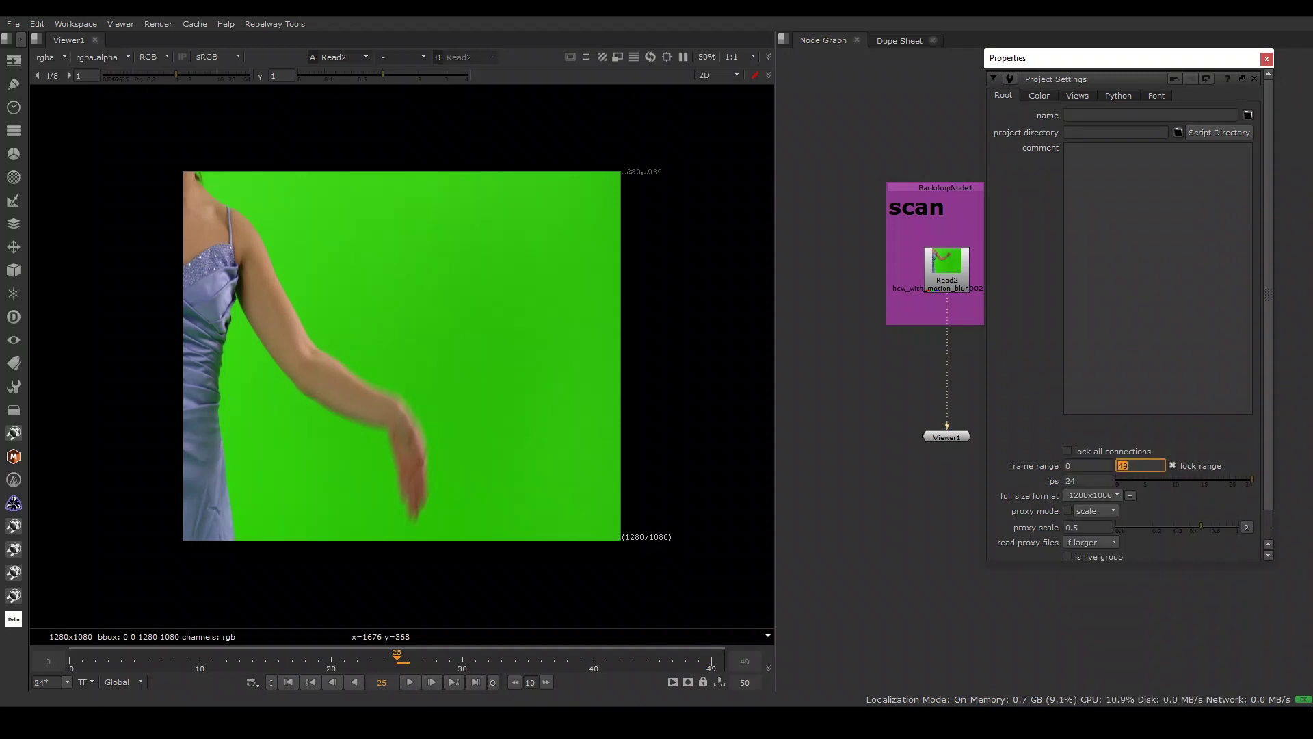
text(20)
key(Return)
click(1266, 58)
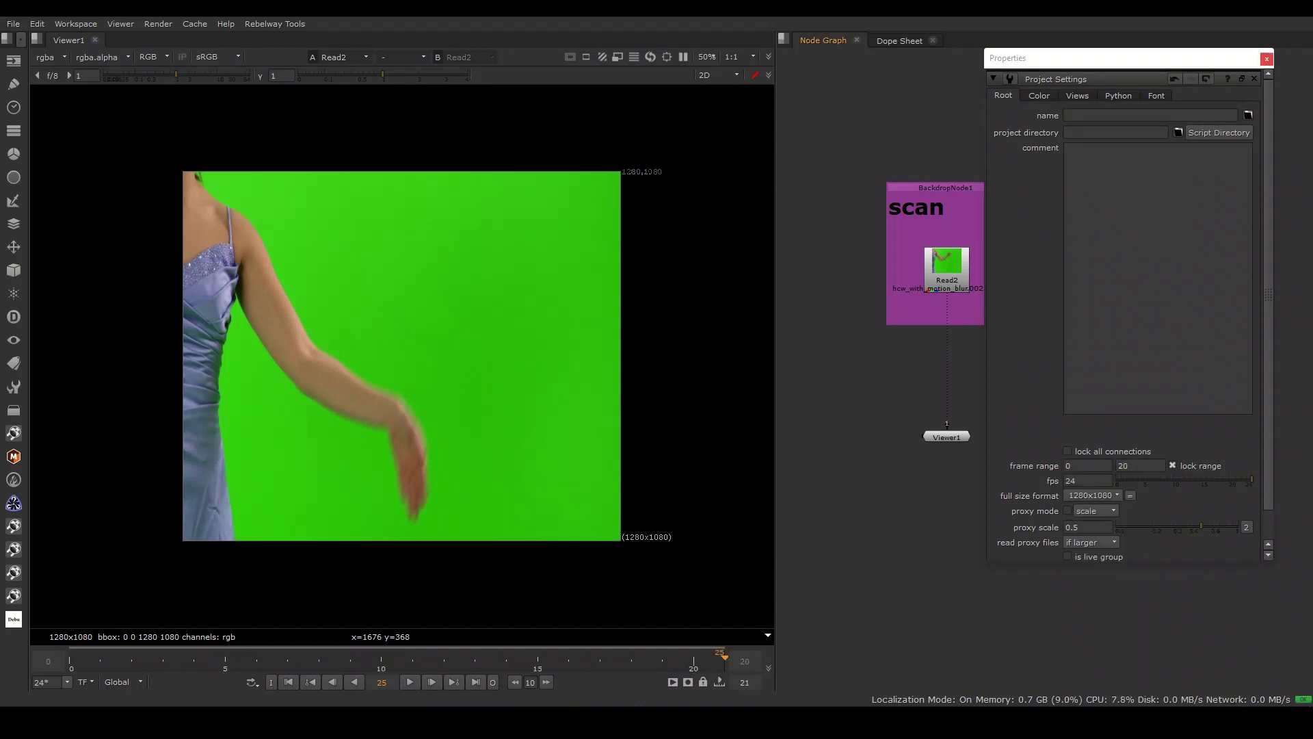
- Set the last frame of the green-screen Read node's frame range to 20
double_click(947, 263)
double_click(718, 295)
text(20)
key(Return)
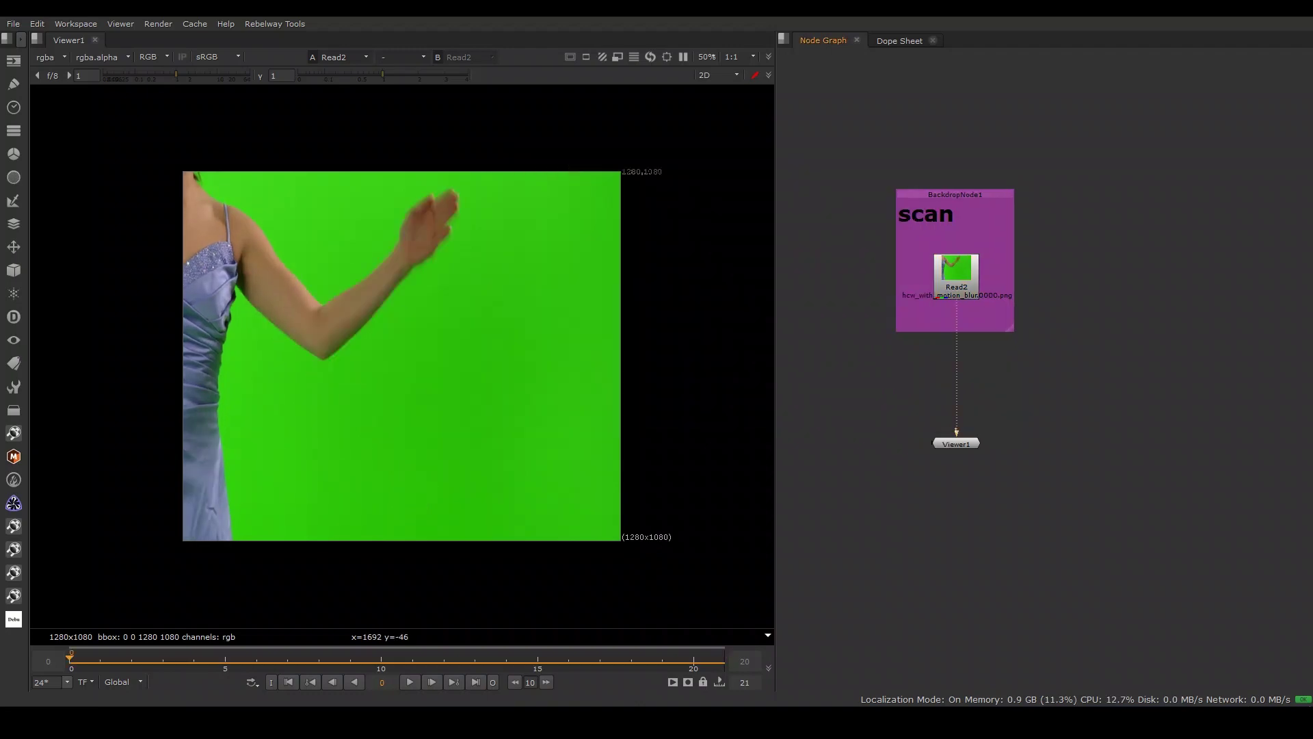
- Copy the base name hcw_with_motion_blur from the green-screen Read node's file path
double_click(956, 270)
drag(760, 216, 847, 216)
key(ctrl+c)
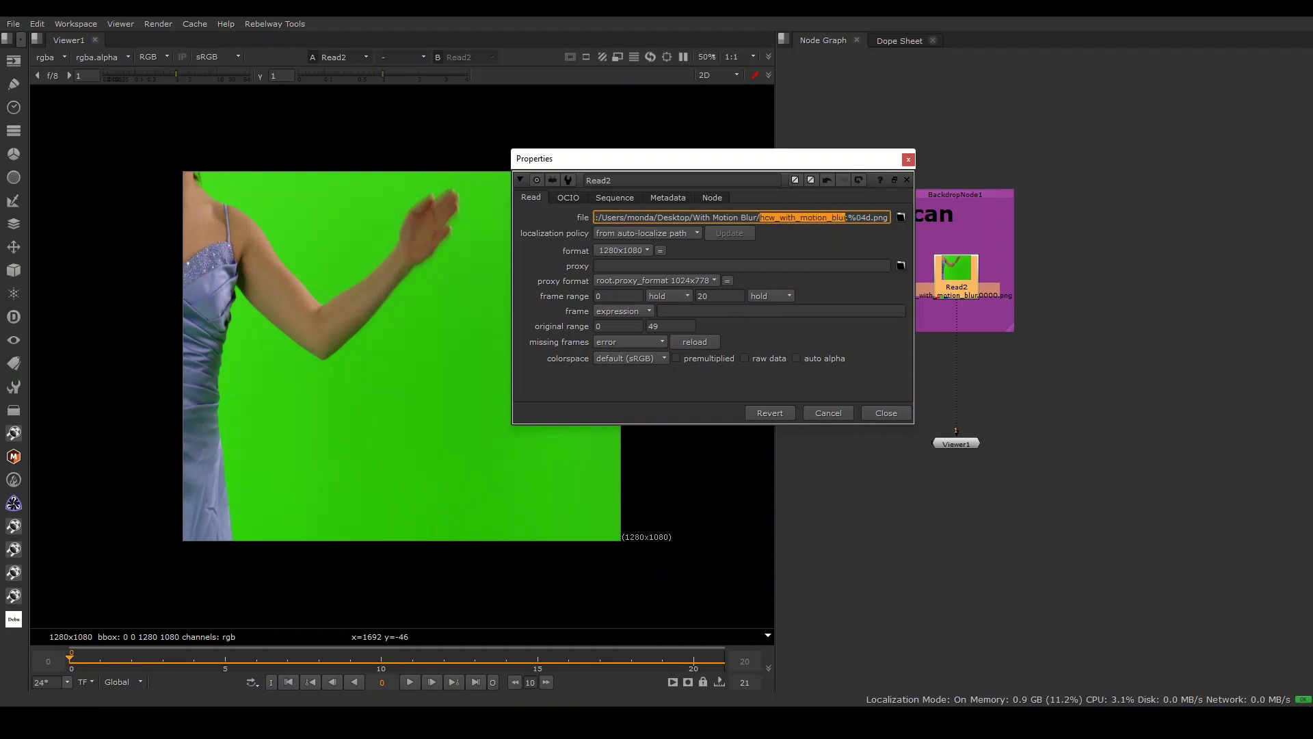
right_click(835, 217)
click(855, 265)
click(908, 159)
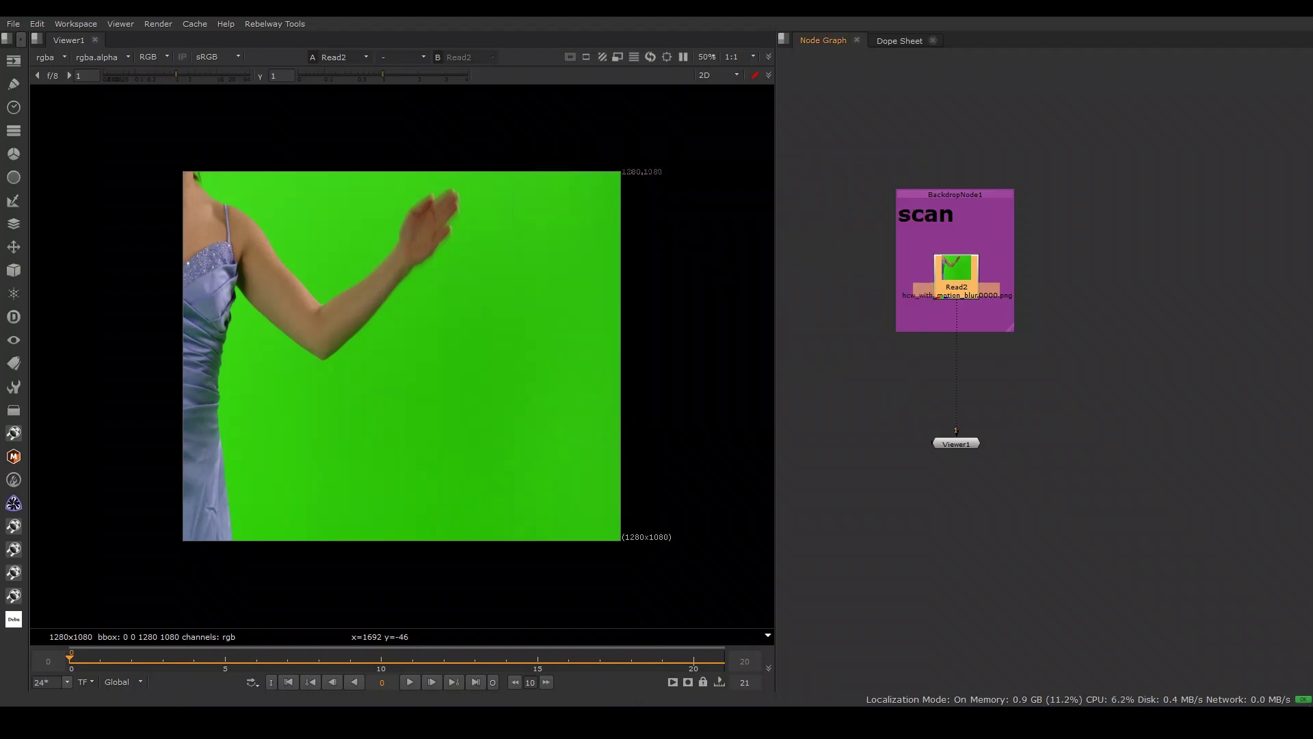
- Save the script as hcw_with_motion_blur_v001 in the hcw_with_motion_blur_nuke folder on the Desktop
key(ctrl+shift+s)
key(ctrl+v)
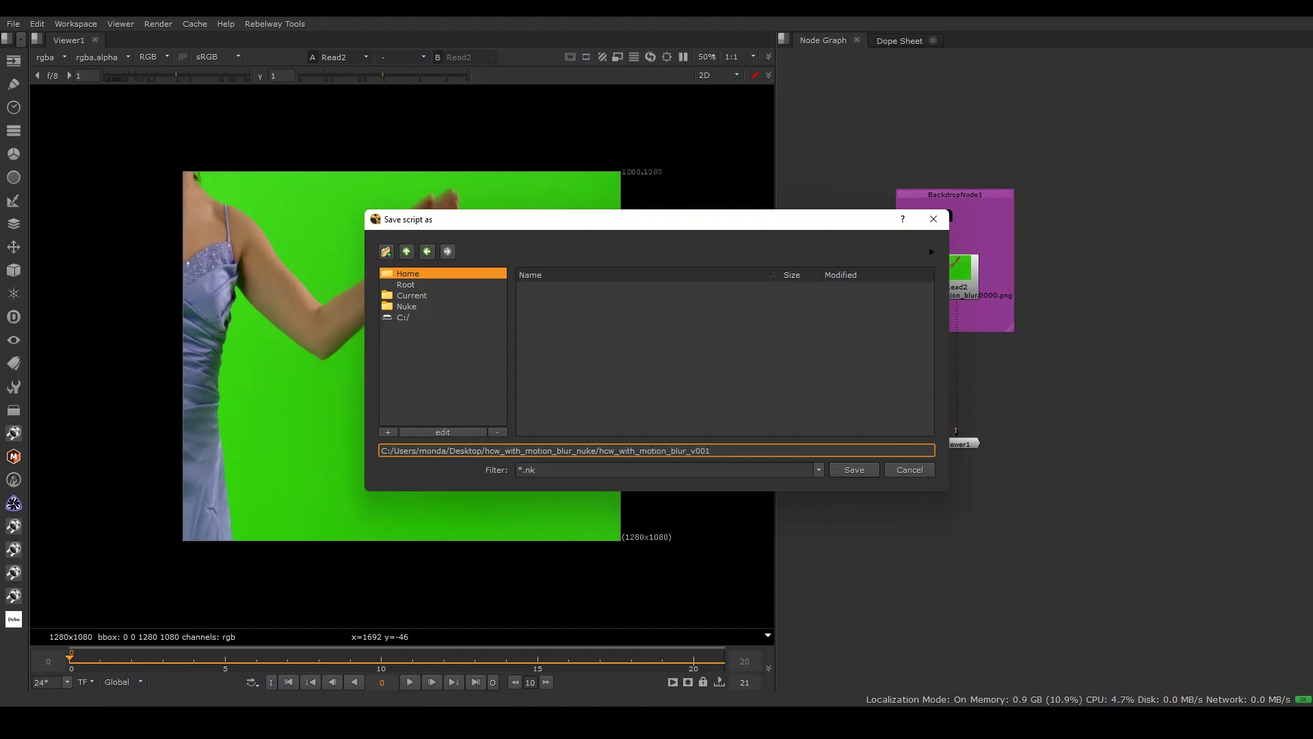
key(Return)
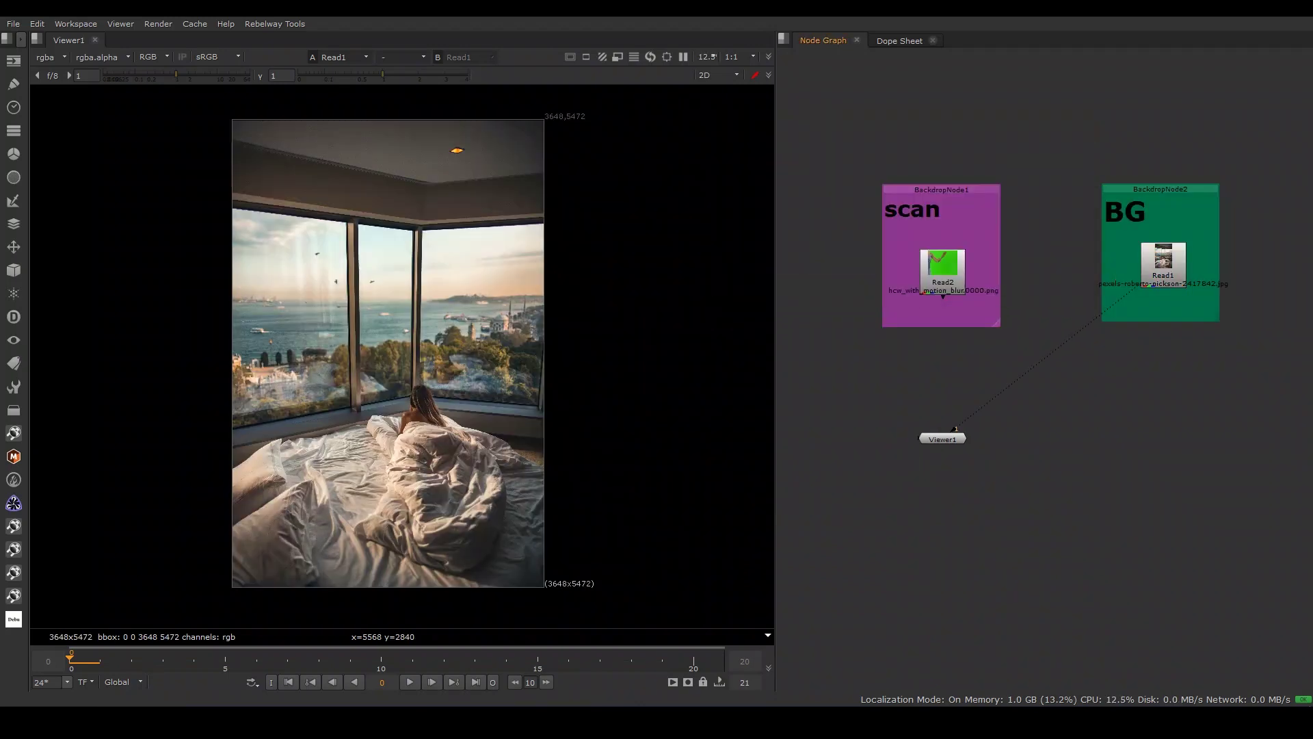
- View the green-screen clip and add a Reduce Noise node after it, applying its noise profile
click(943, 264)
key(1)
key(Tab)
text(red)
key(Return)
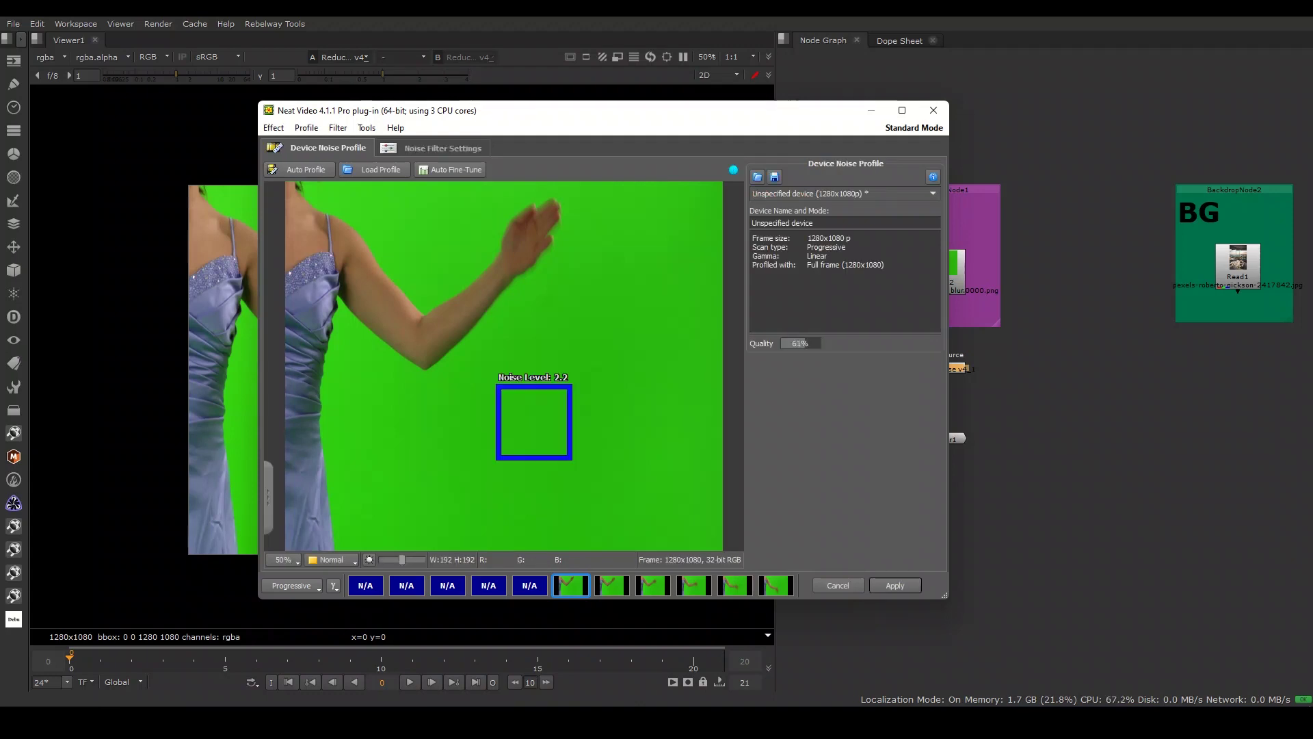
key(Return)
- Inspect the denoised plate's blue channel and compare it with the Reduce Noise node toggled
key(f)
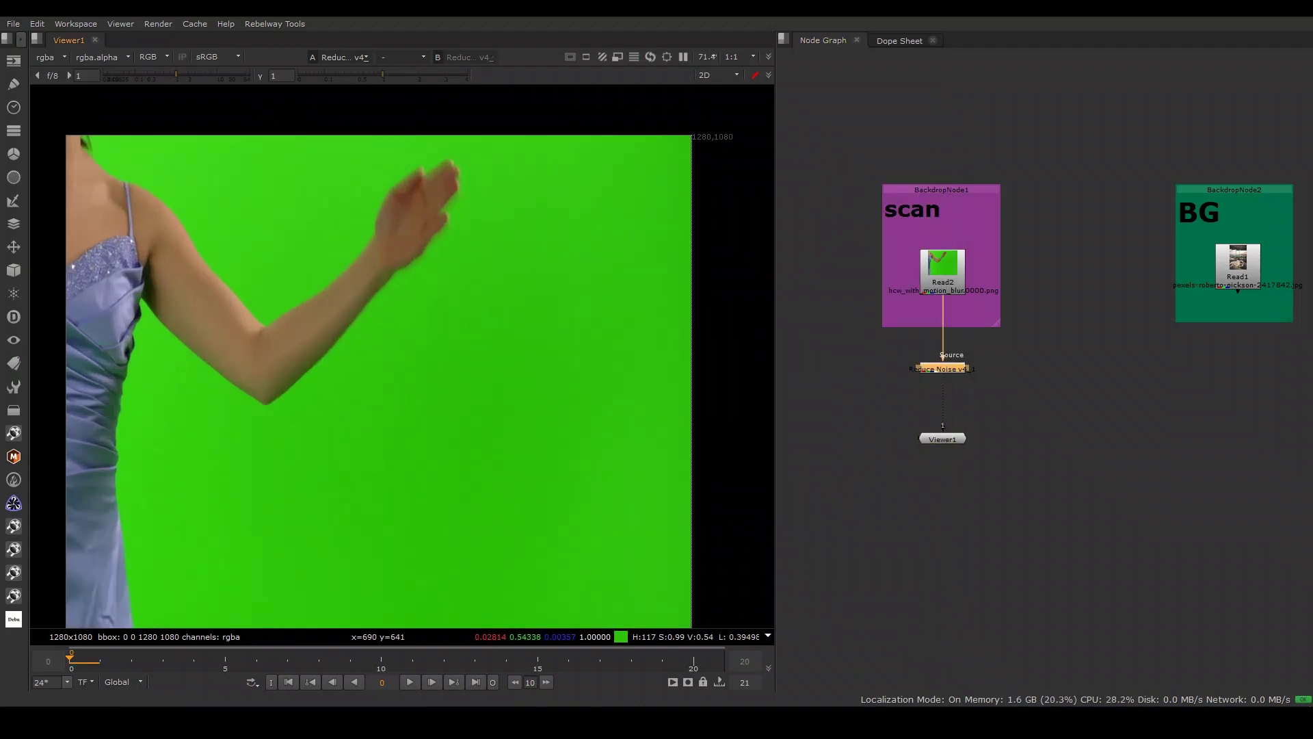
key(b)
drag(889, 348, 1001, 383)
key(d)
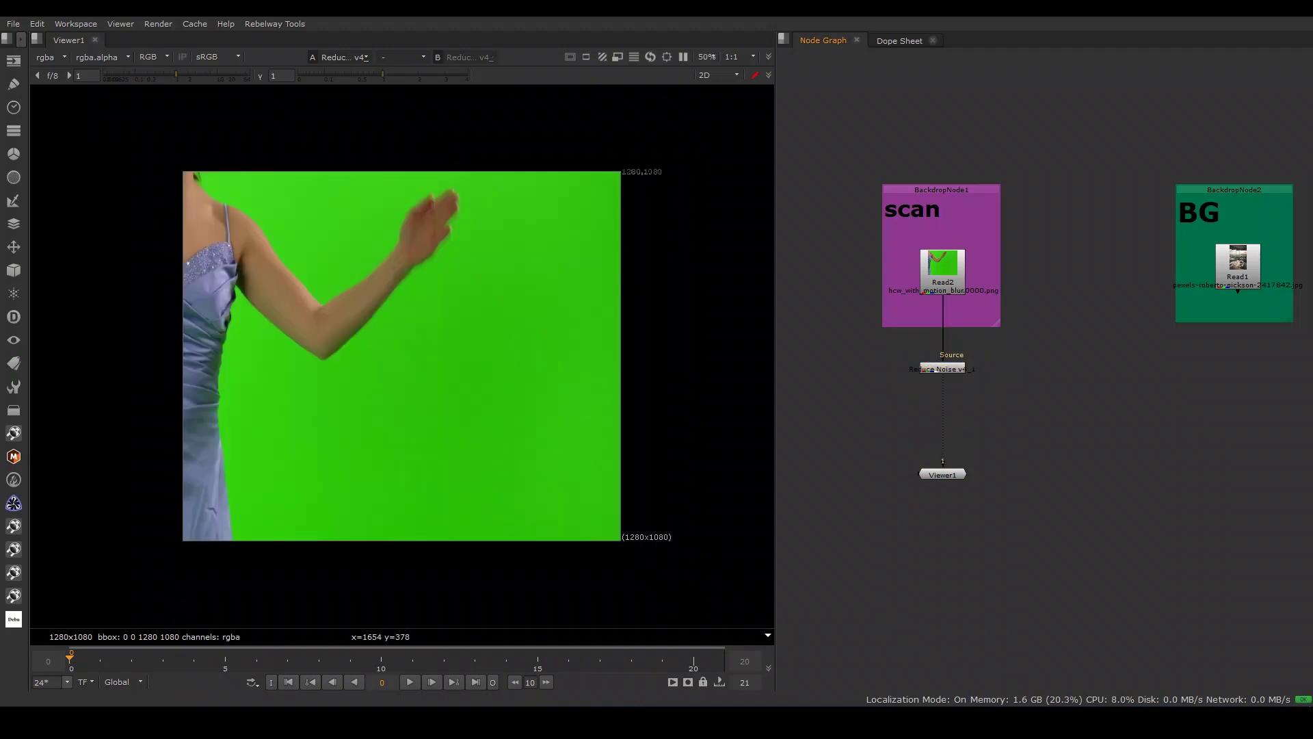
- Add a Write node branching off the Reduce Noise node and place it beside the viewer connection
key(w)
key(Escape)
drag(988, 446, 988, 442)
- Copy the clip's base file name from the scan Read node again for the render output
double_click(942, 271)
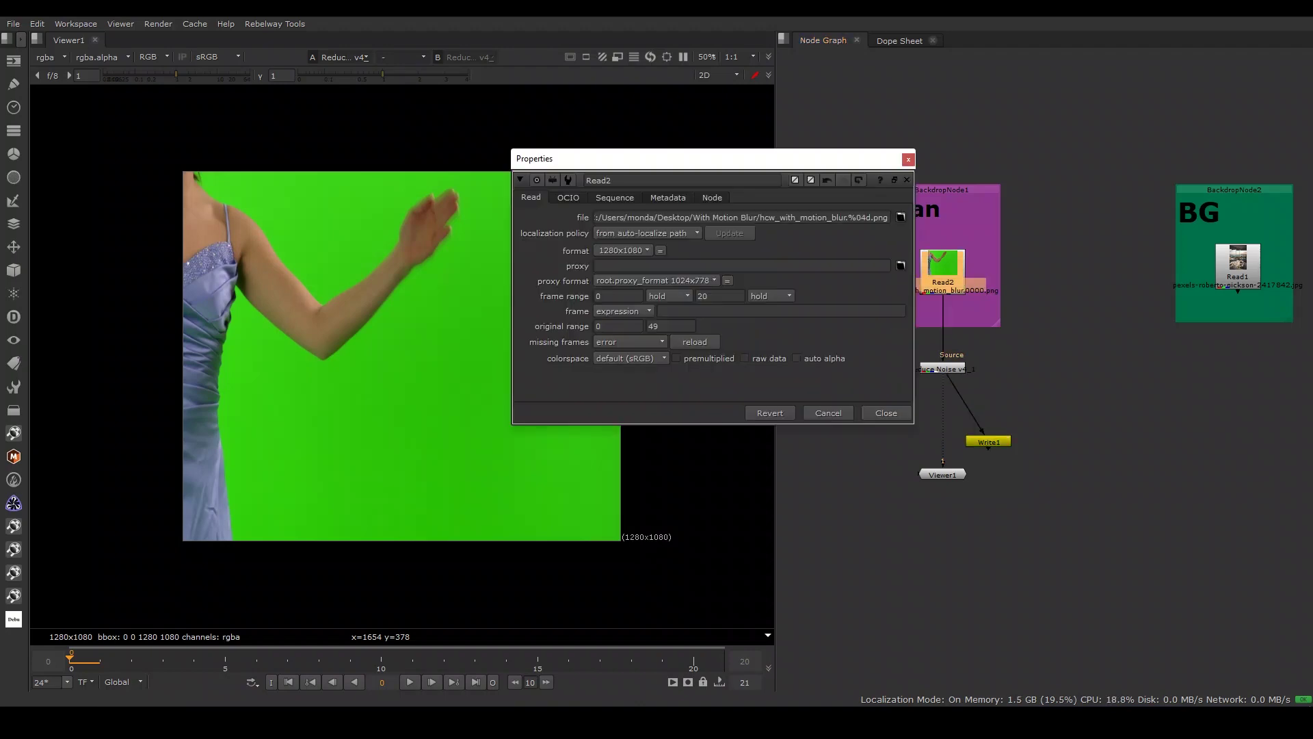
drag(760, 217, 848, 217)
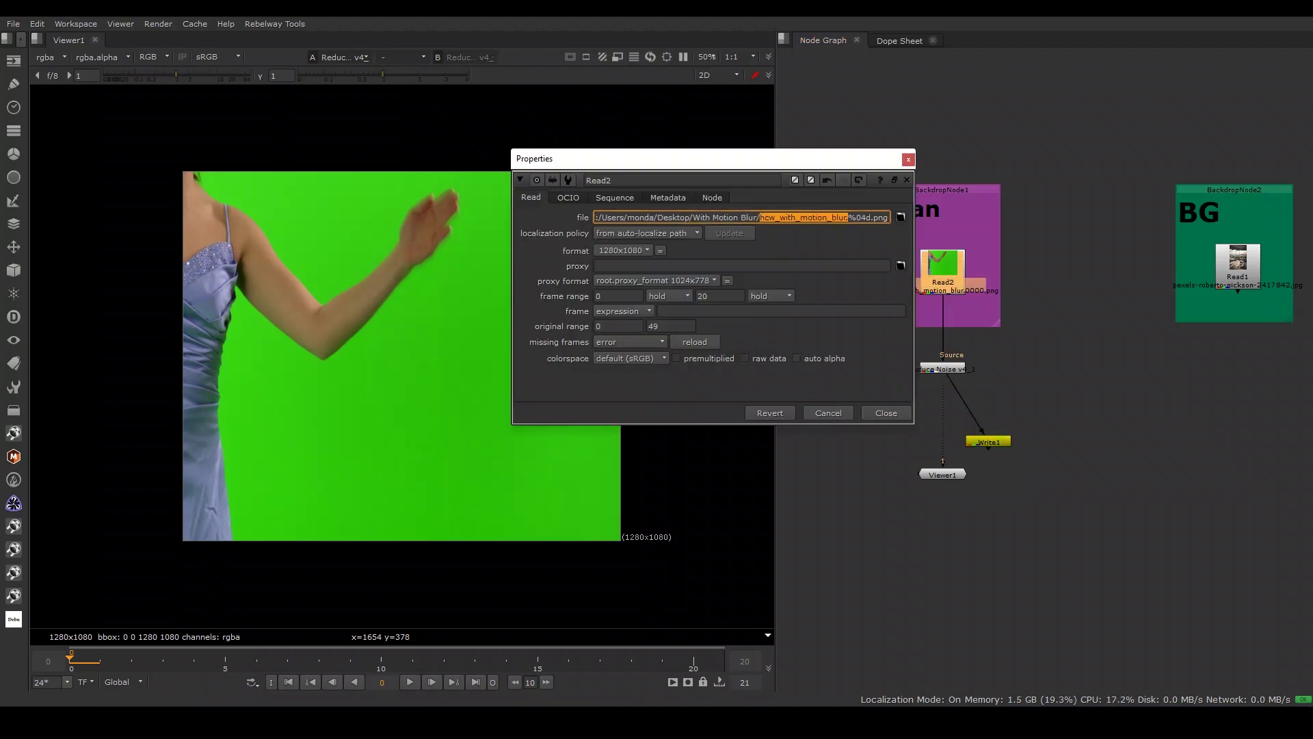
key(Escape)
- Set the Write node's output to hcw_with_motion_blur_reduce noise.##.exr in the hcw_with_motion_blur_reduce noise folder on the Desktop
double_click(988, 442)
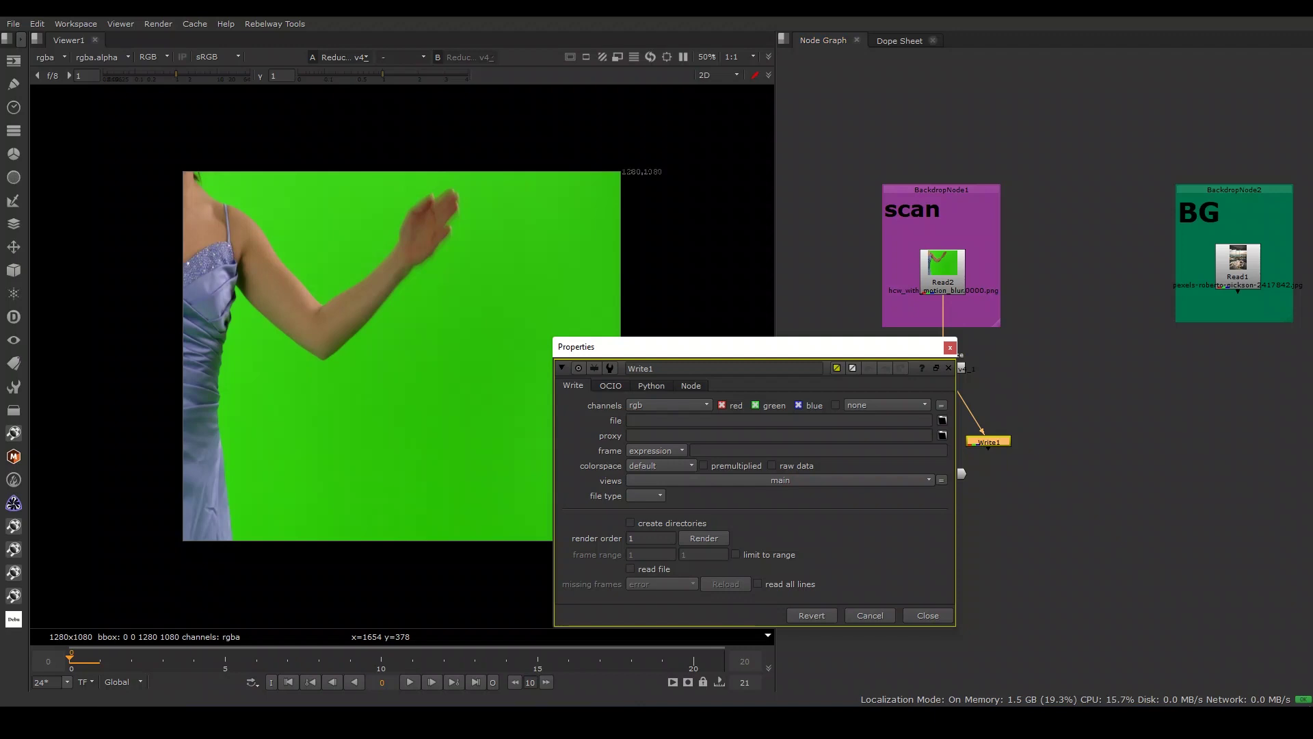
click(942, 420)
click(855, 450)
text(hcw_with_motion_blur_reduce noise)
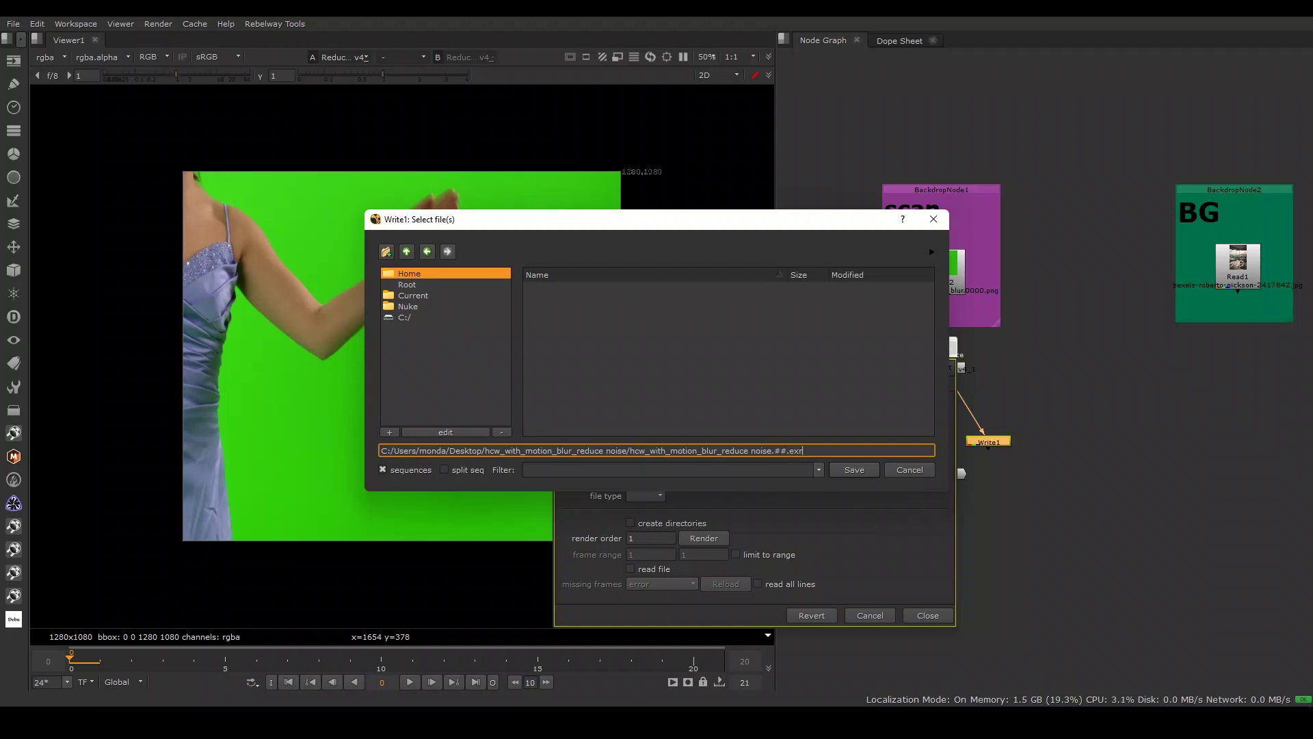
key(Return)
- Render the denoised EXR sequence from the Write node and close its properties
key(F7)
key(Return)
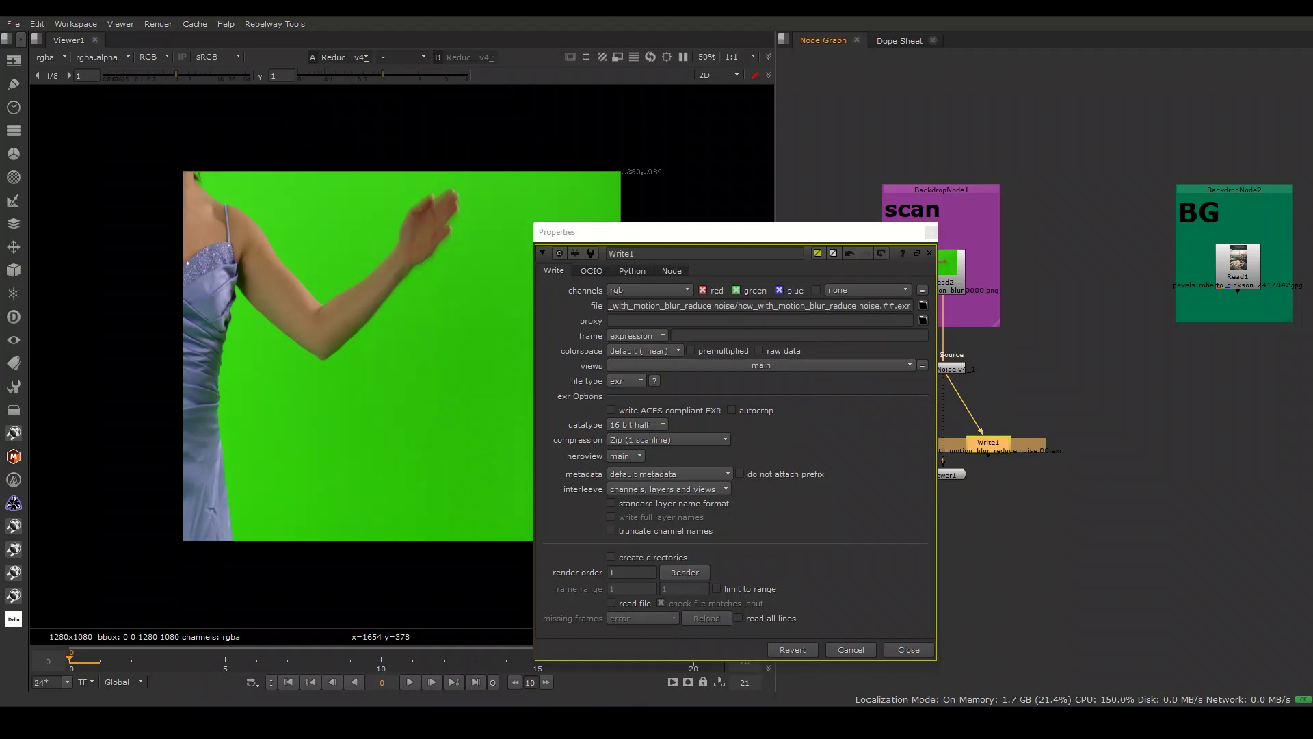
click(909, 649)
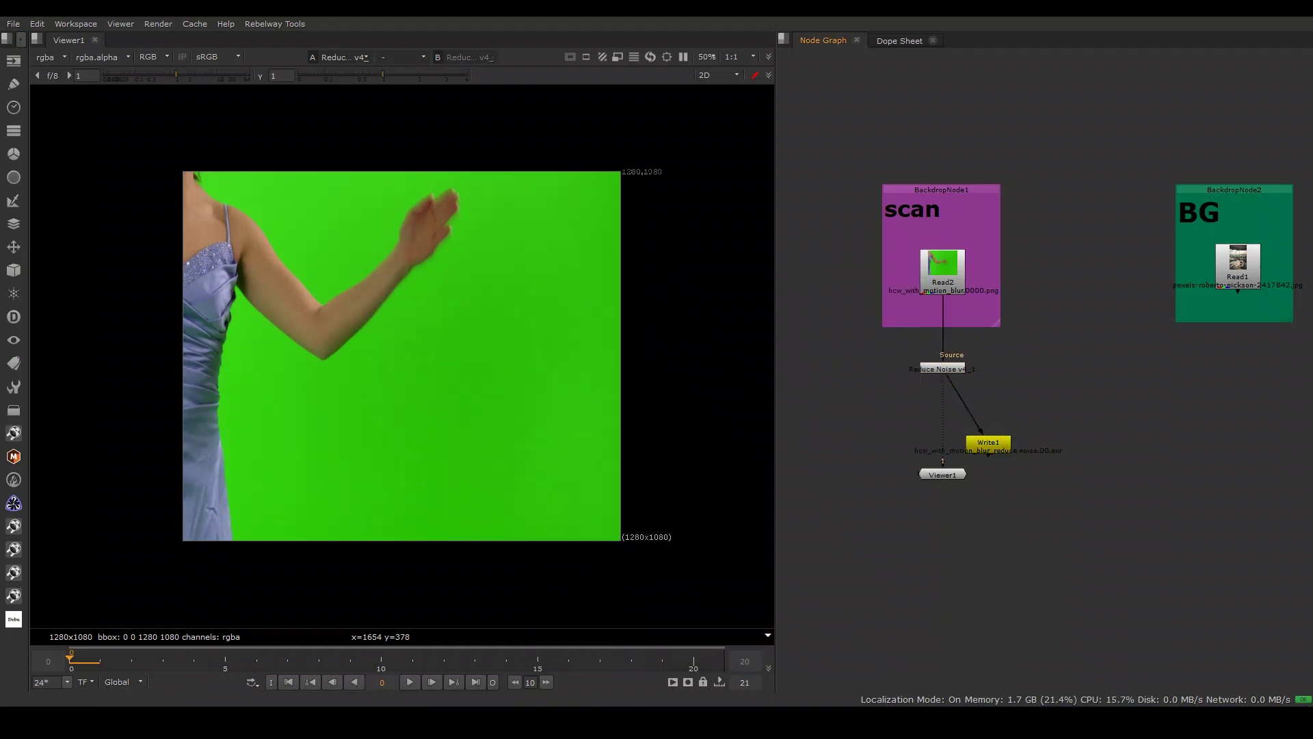
- Import the rendered hcw_with_motion_blur_reduce noise EXR sequence as a new Read node
key(r)
click(675, 305)
key(Return)
click(943, 326)
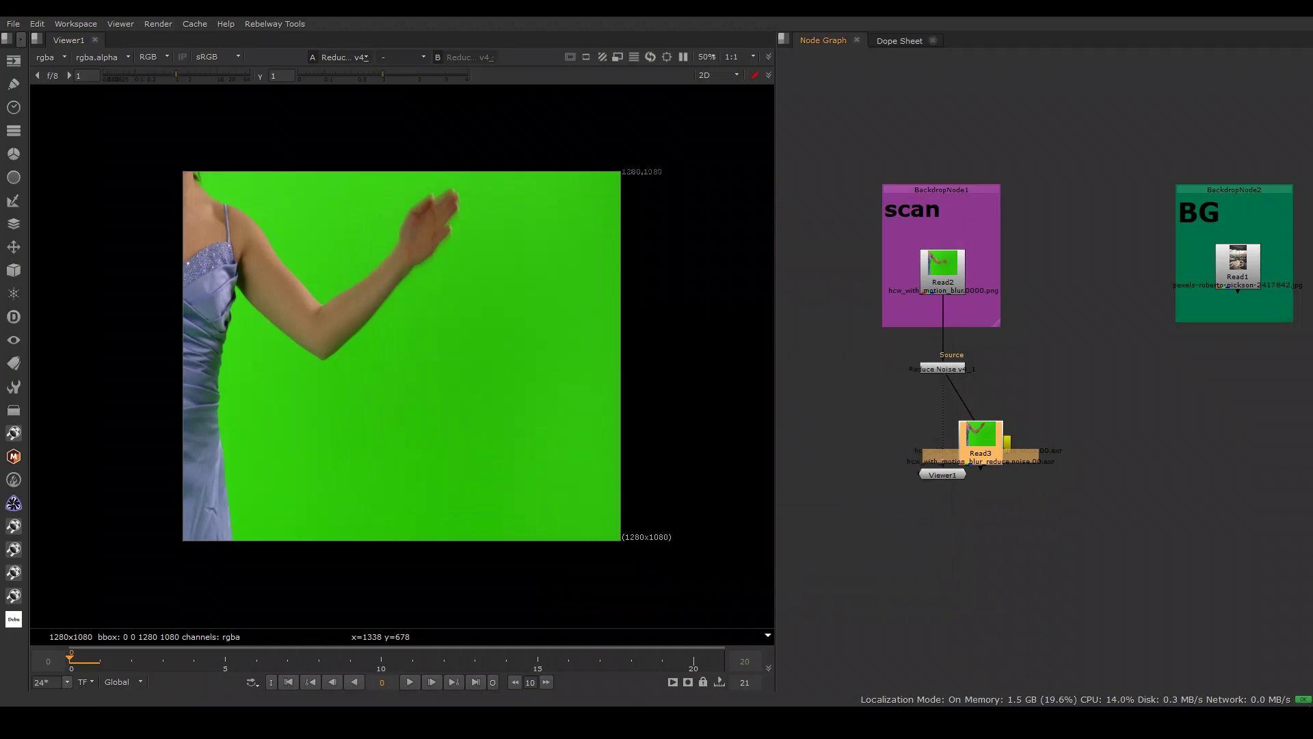
- Delete the Reduce Noise and Write nodes and put the denoised Read node in a backdrop labelled Denoice
middle_drag(1026, 342, 1077, 326)
drag(1032, 421, 898, 403)
key(Delete)
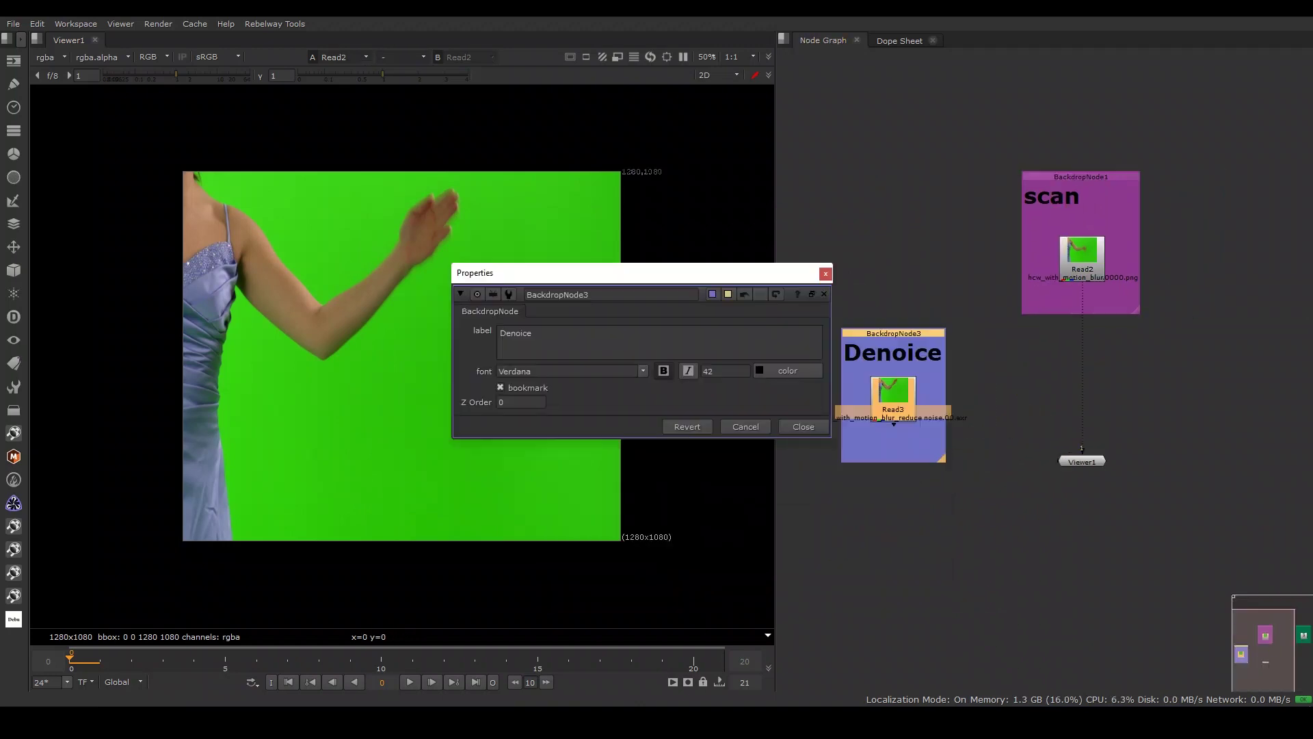
key(Return)
- Add a Switch node fed by the scan as input 0 and the denoised clip as input 1, and connect the viewer to it
key(Tab)
text(sw)
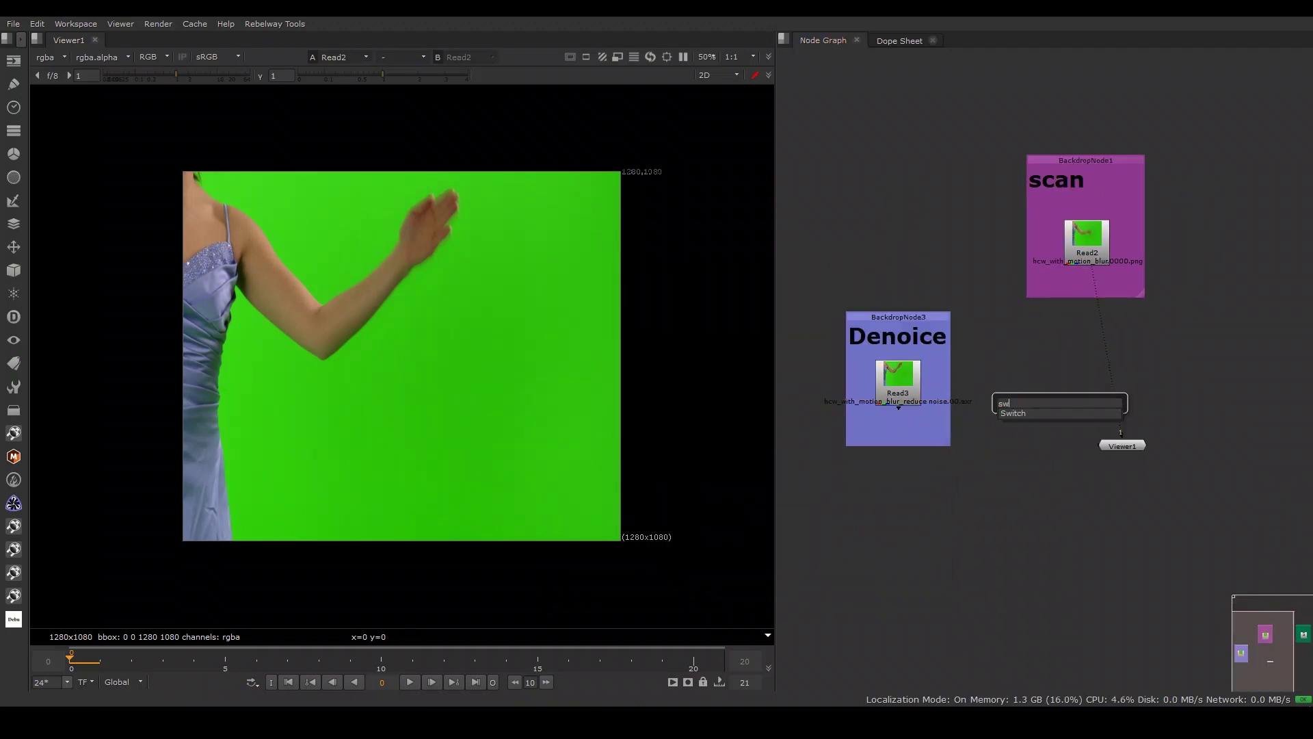
key(Return)
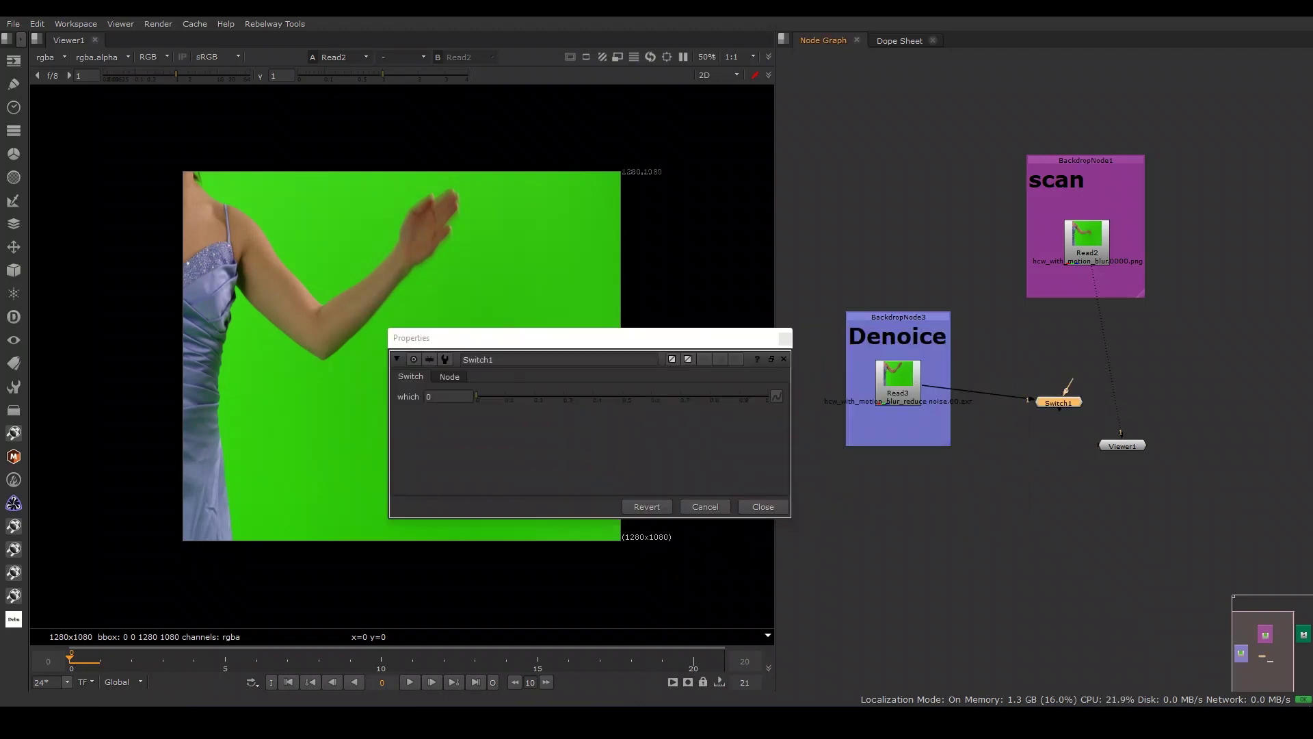
drag(1065, 375, 1087, 241)
drag(1059, 402, 1087, 384)
drag(1120, 432, 1087, 384)
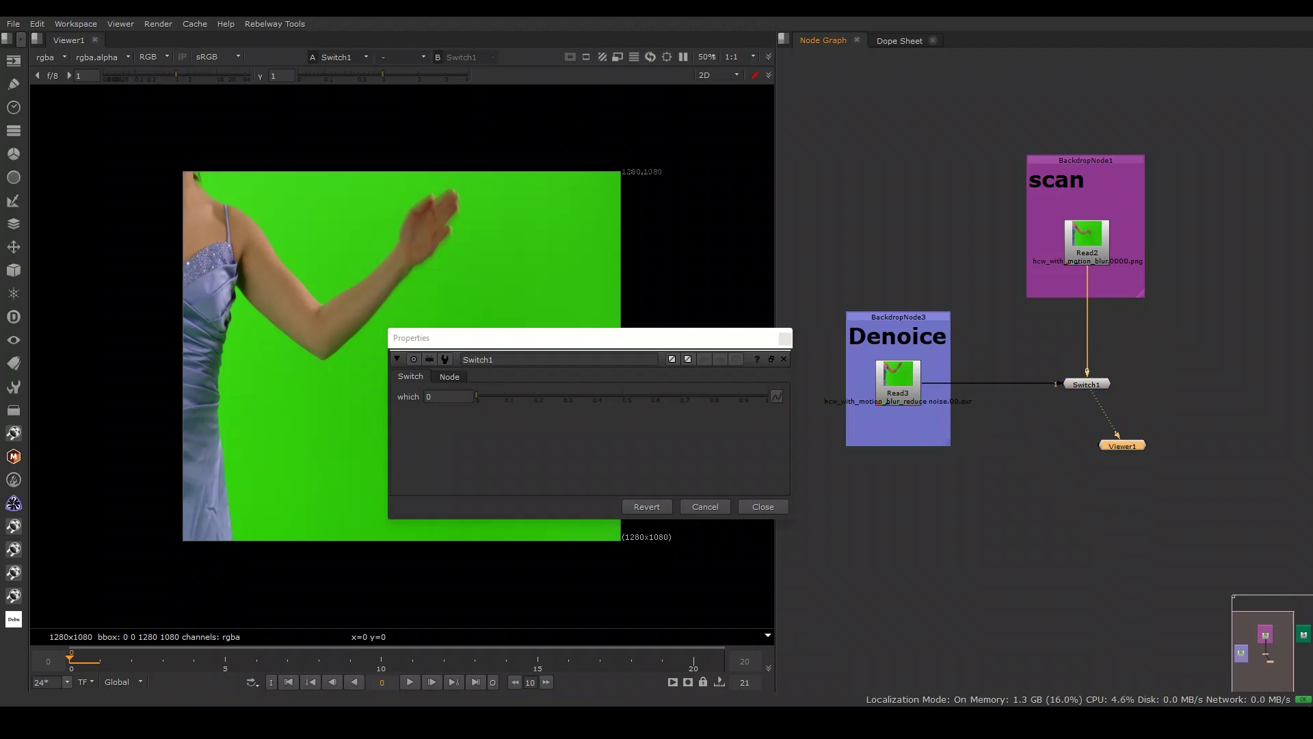
- Set the Switch node's which value to 1 and close its properties
click(449, 397)
text(1)
key(Return)
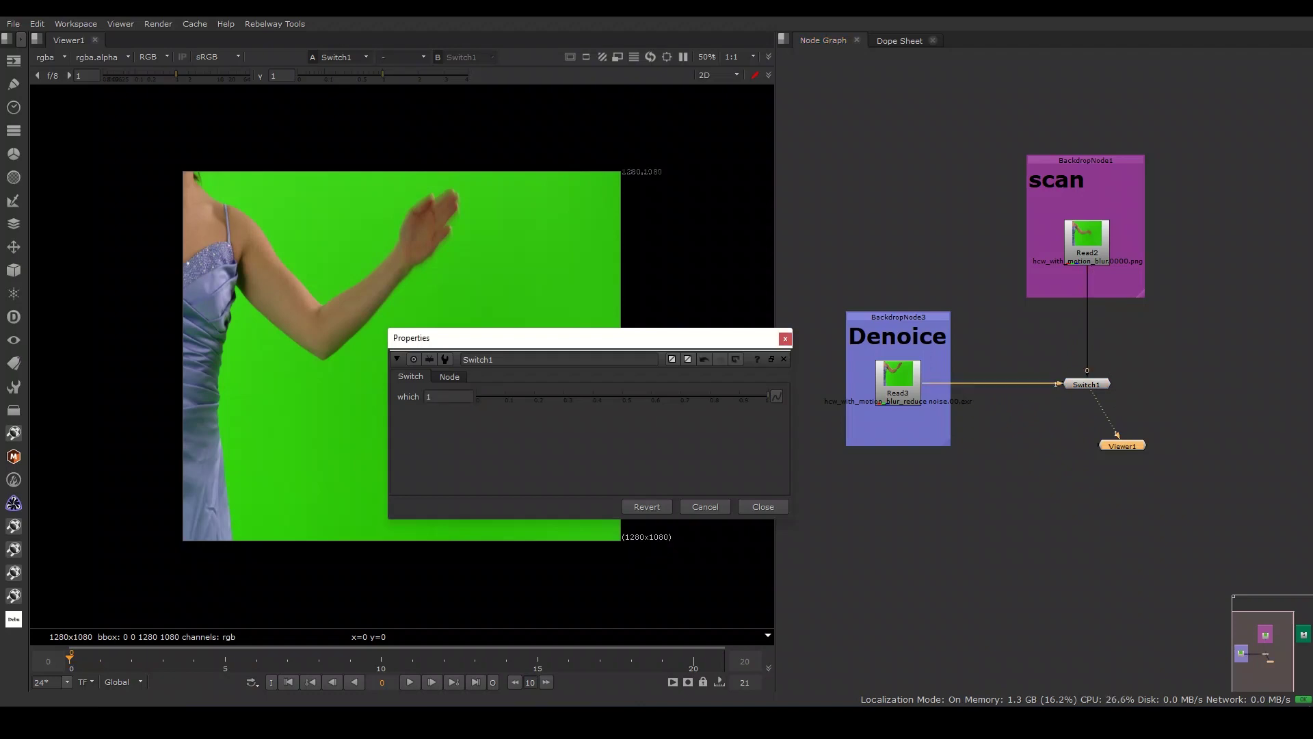
key(Escape)
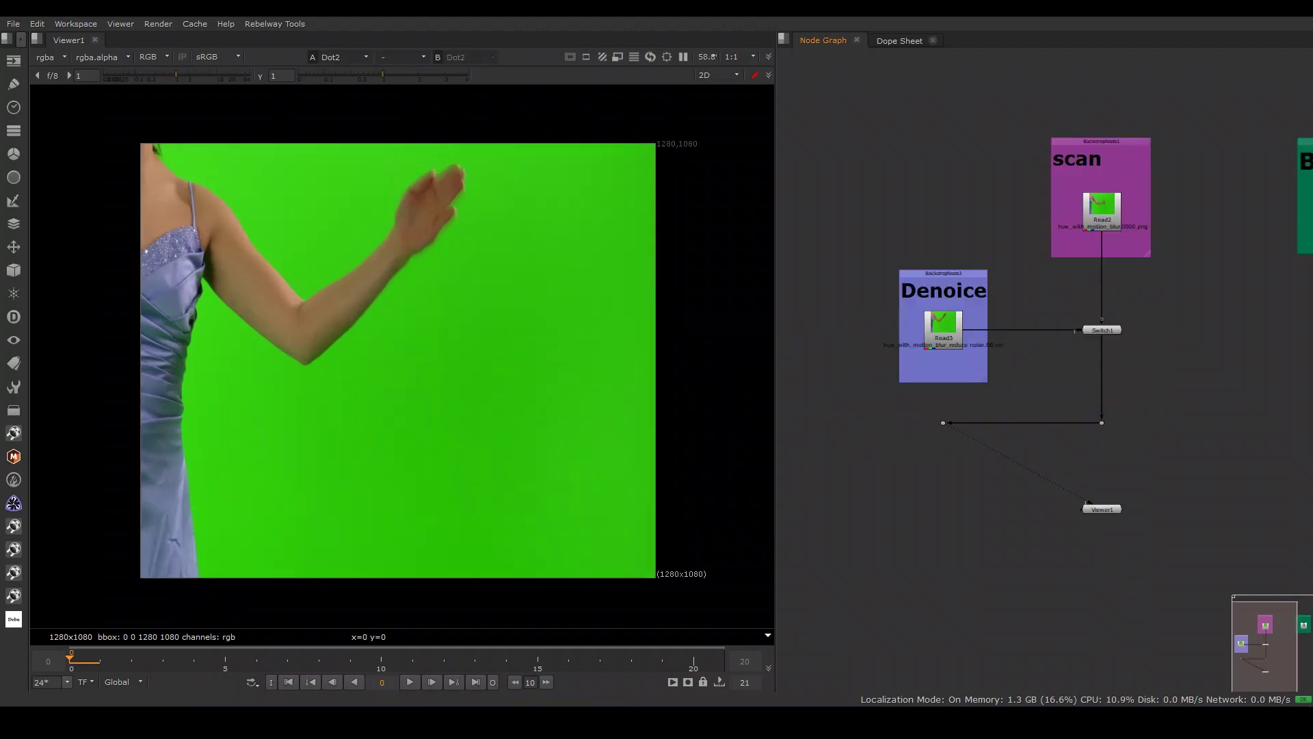
- Add an IBKColour node below the corner dot of the Switch branch and view its output
key(Tab)
text(ib)
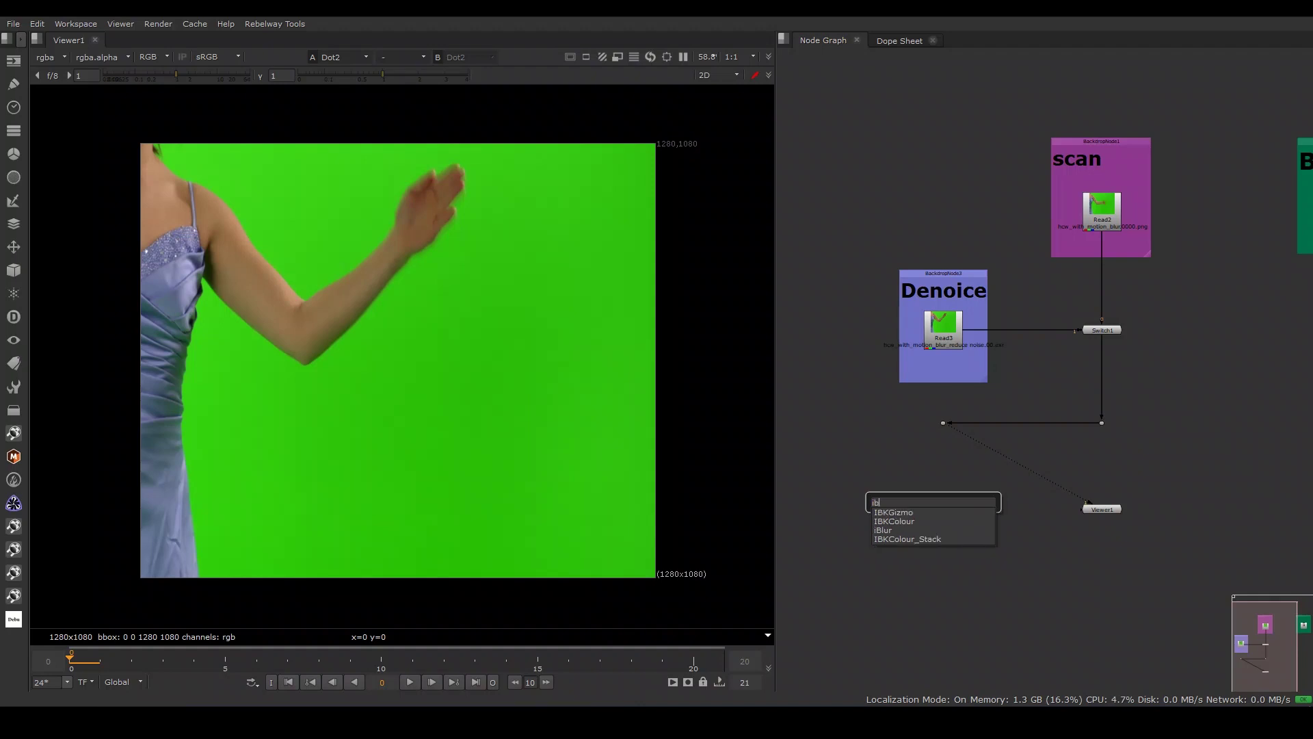
text(k)
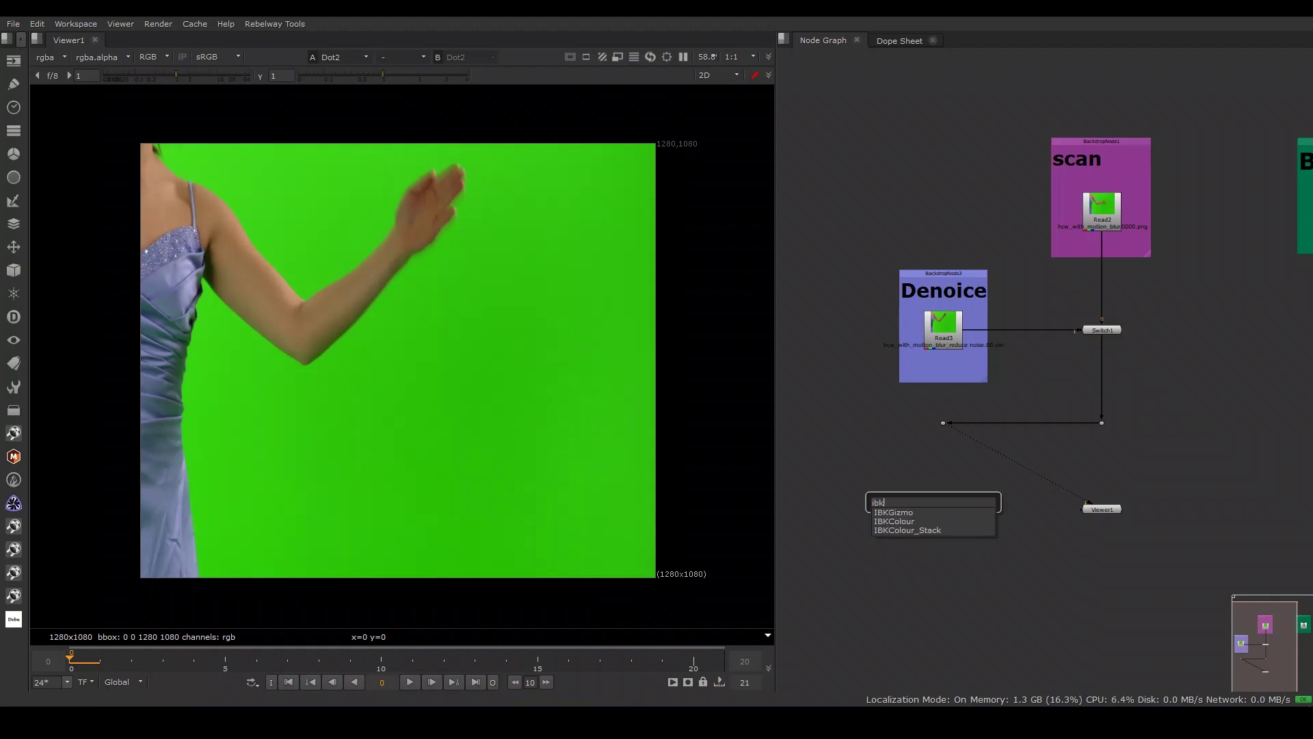
key(Down)
key(Return)
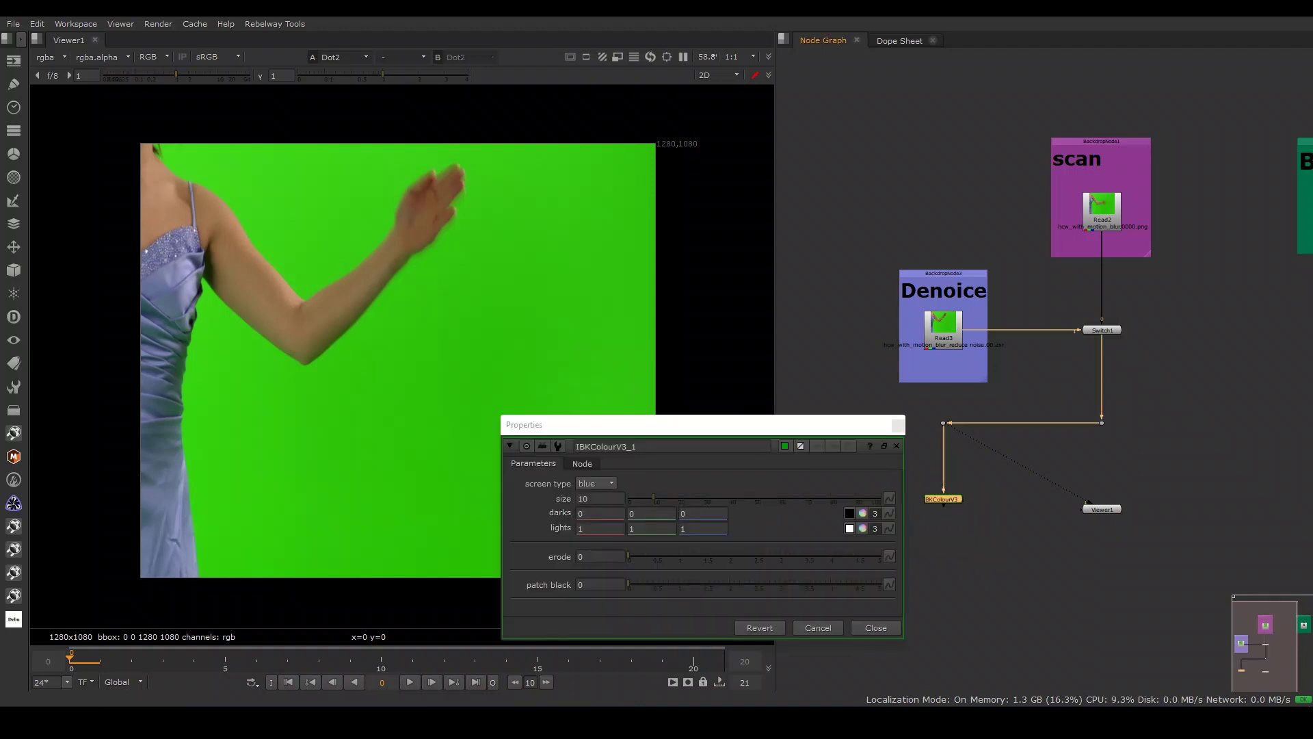
key(1)
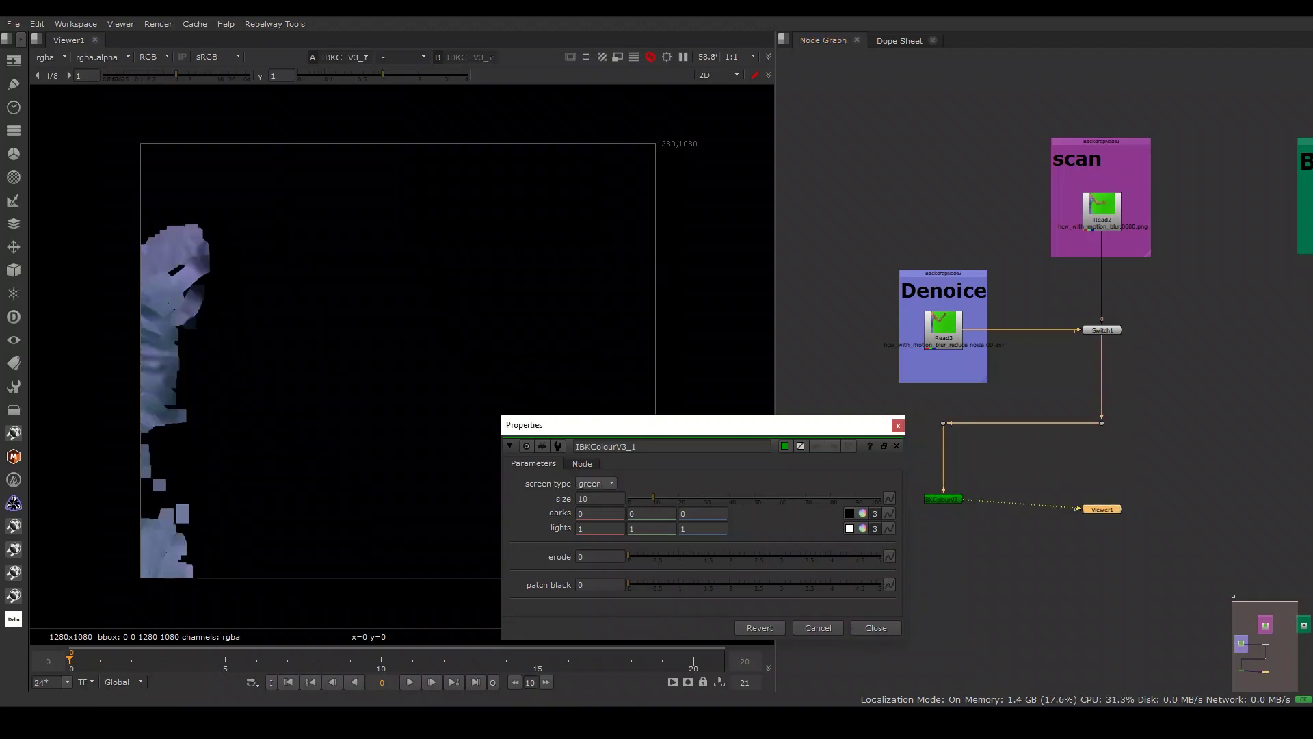
- Set the IBKColour node's screen type to green and size to 1, moving its properties off the image
key(Up)
key(Tab)
key(Return)
drag(684, 424, 837, 325)
key(l)
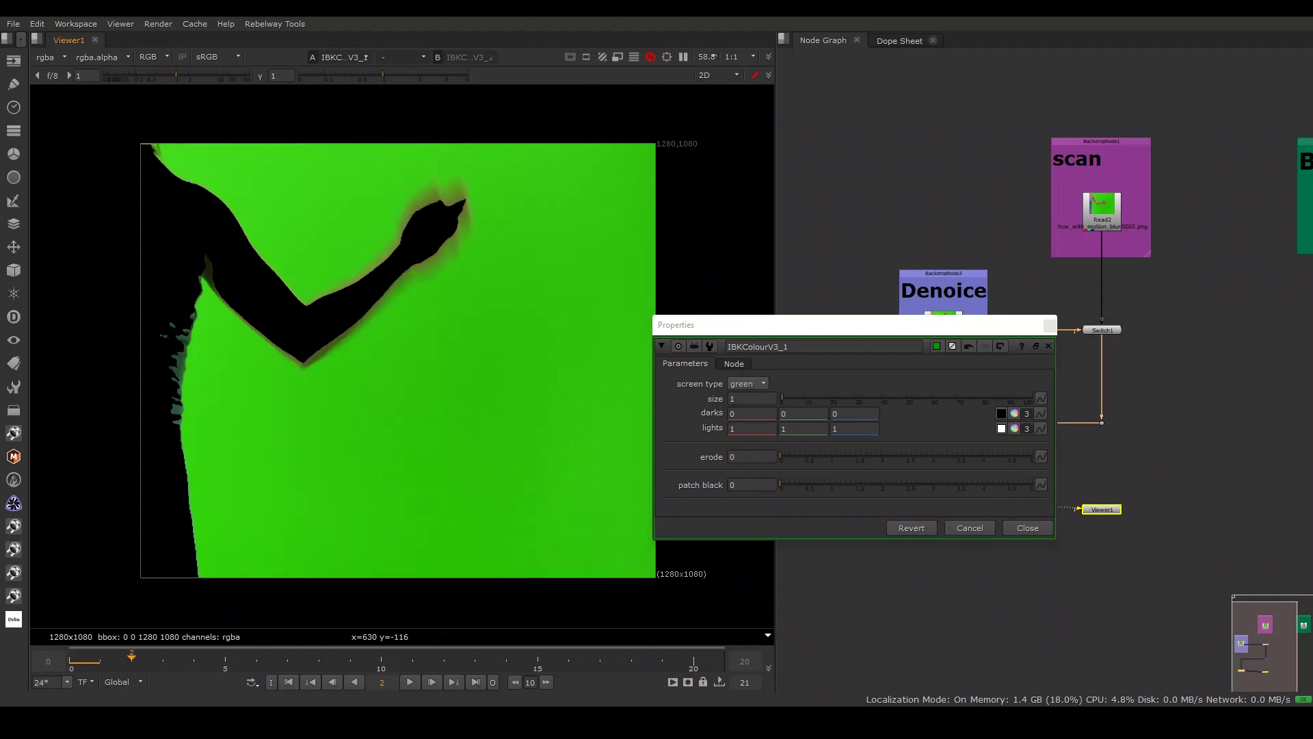
- Lower the viewer gamma to 0.4 and step the IBKColour node's green darks value down to -0.49
drag(383, 76, 351, 76)
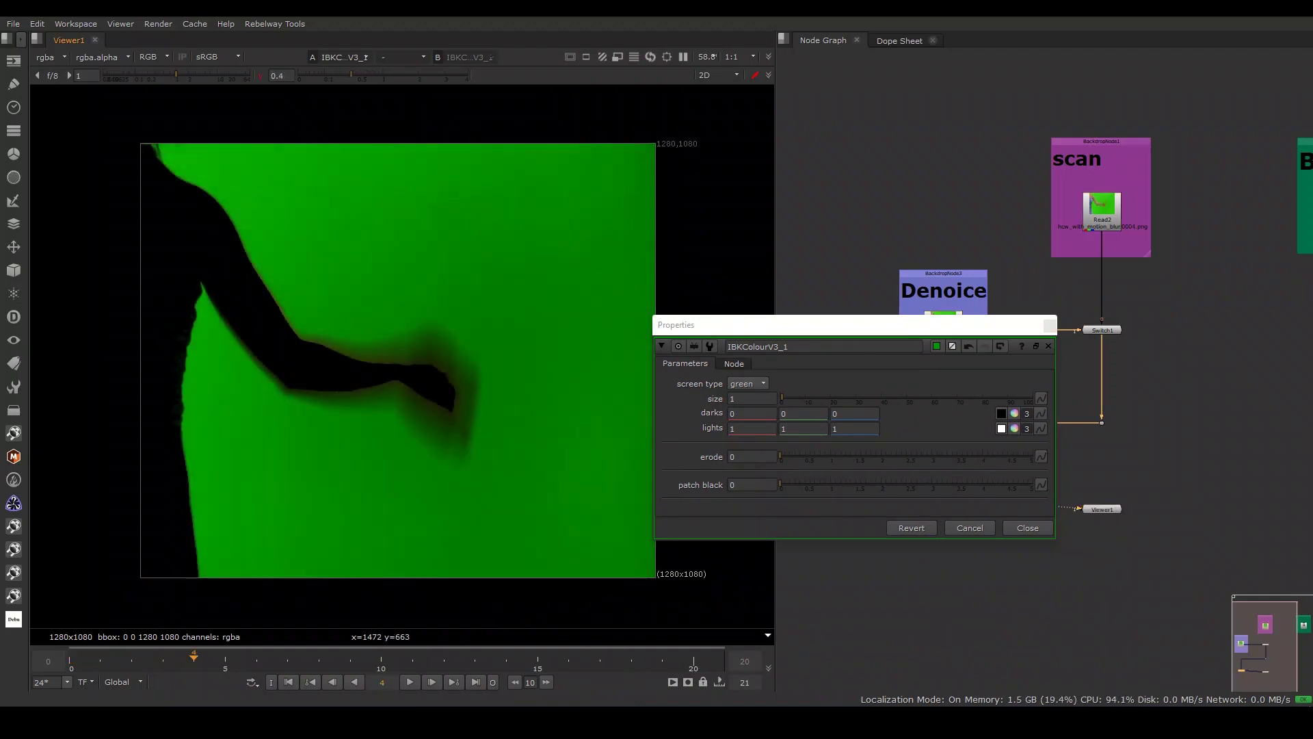
click(800, 413)
key(Up)
key(Down)
key(Down)
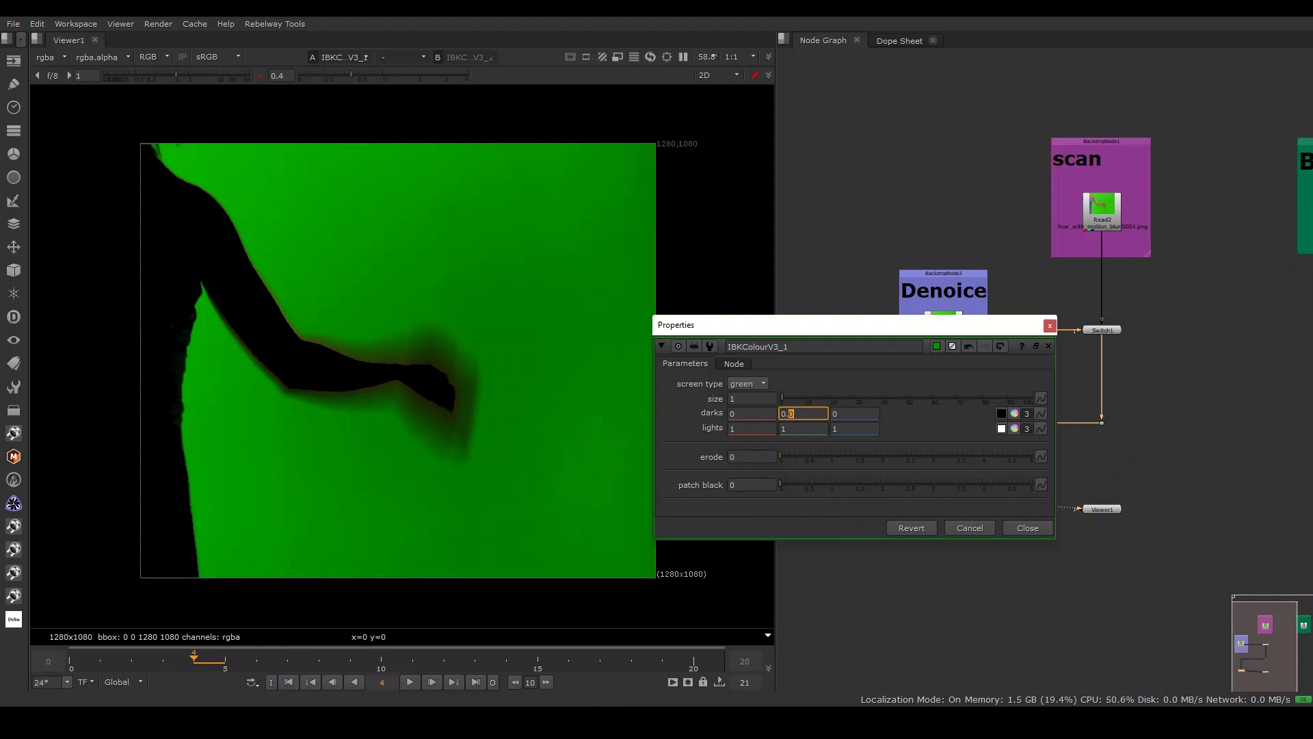
key(Down)
key(Down)
key(Down)
key(Down)
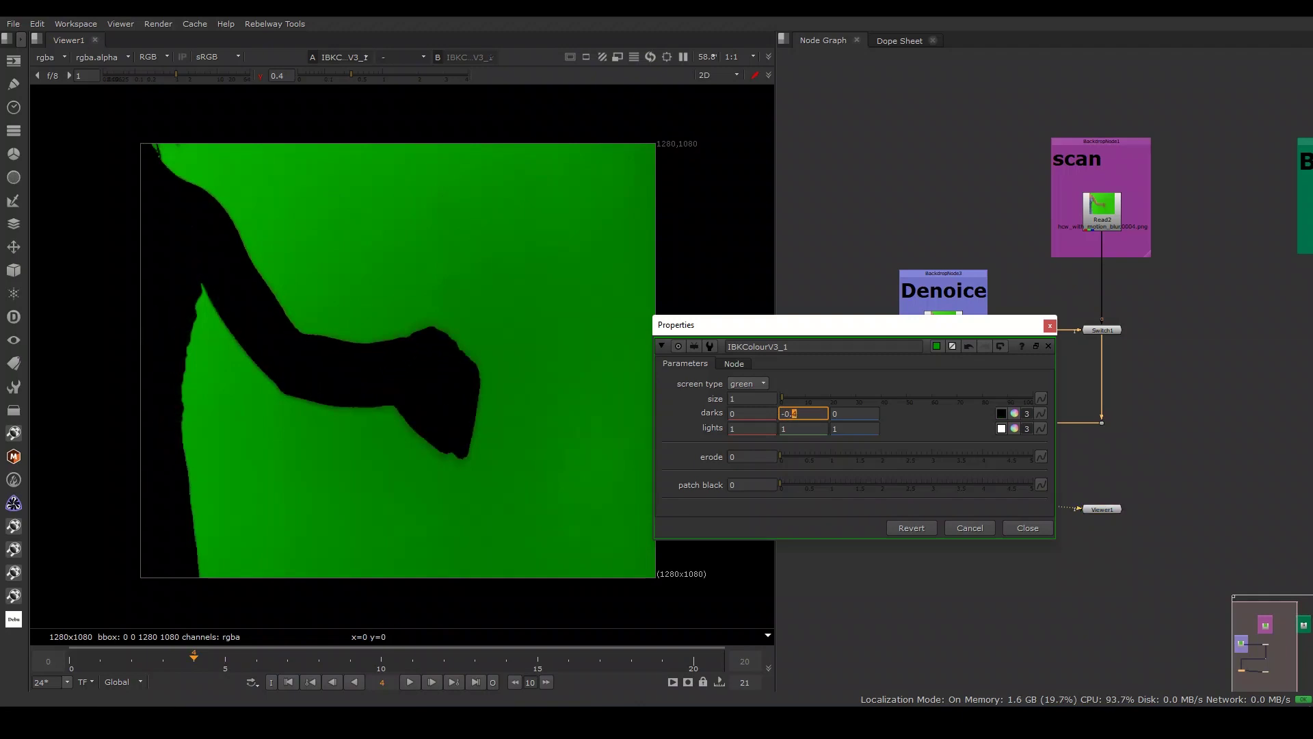
key(Up)
key(Right)
key(Down)
key(Down)
key(Down)
key(Down)
key(Down)
key(Down)
key(Down)
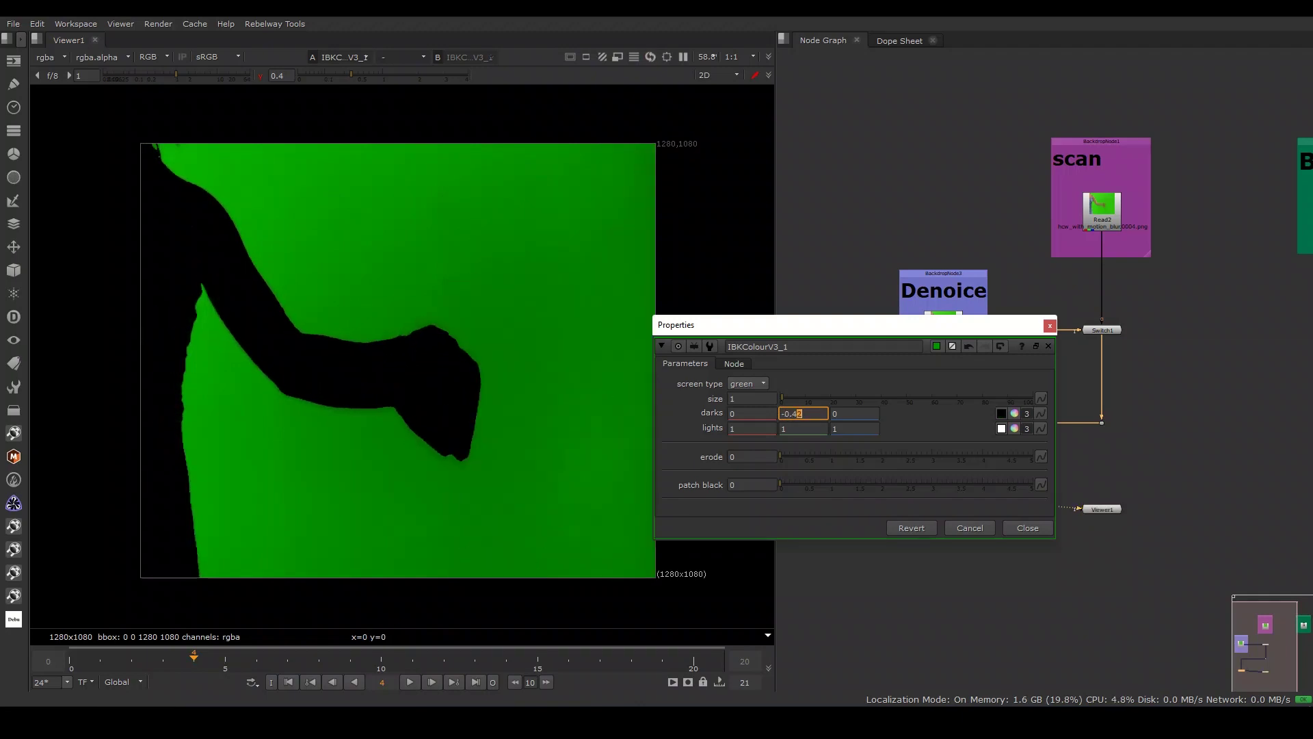
key(Down)
key(Down)
- Adjust the IBKColour node's green lights value to 1.02
click(803, 428)
key(Right)
key(Up)
key(Down)
key(Right)
key(Down)
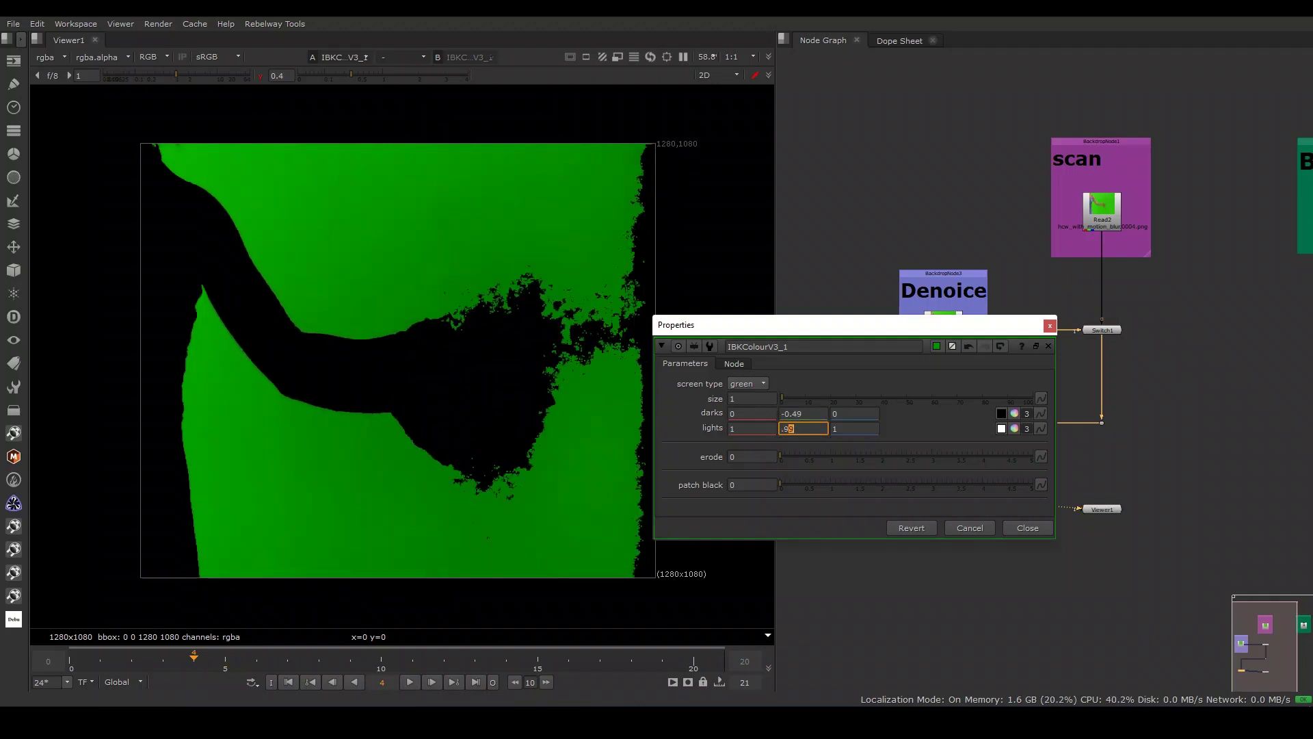
key(Up)
key(Up)
key(Up)
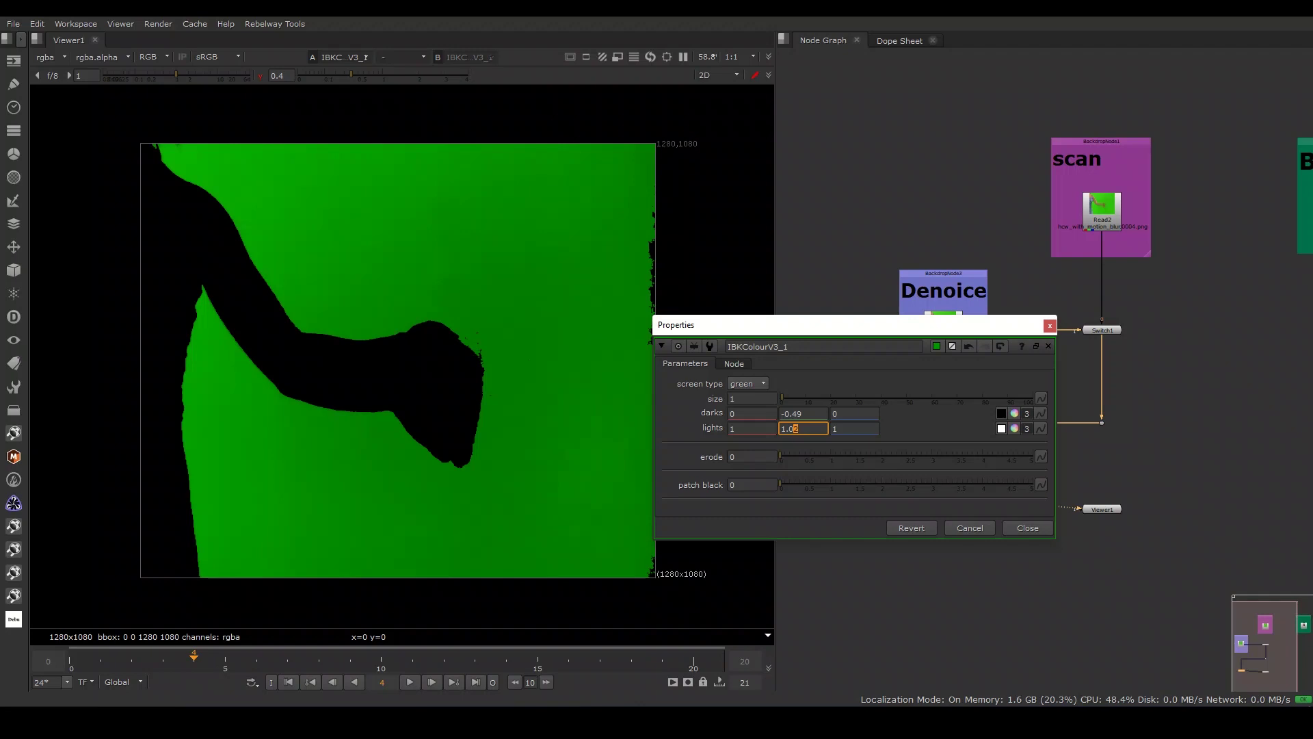
- Set the IBKColour node's blue lights value to -0.6
click(752, 456)
click(855, 428)
key(Down)
text(.3)
- Raise the IBKColour node's green darks value slightly to about -0.48
click(792, 413)
key(Up)
key(Up)
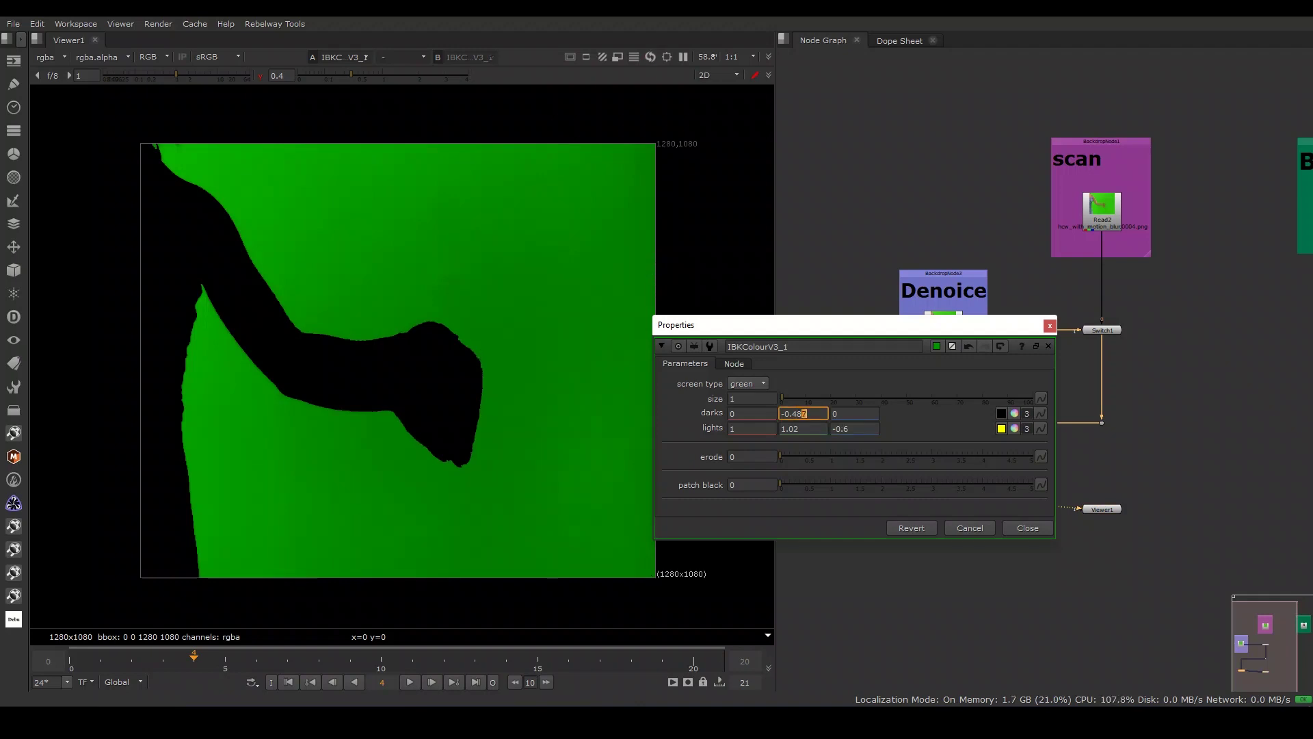
- Fine-tune the IBKColour node's green darks value to -0.482
key(Left)
key(Up)
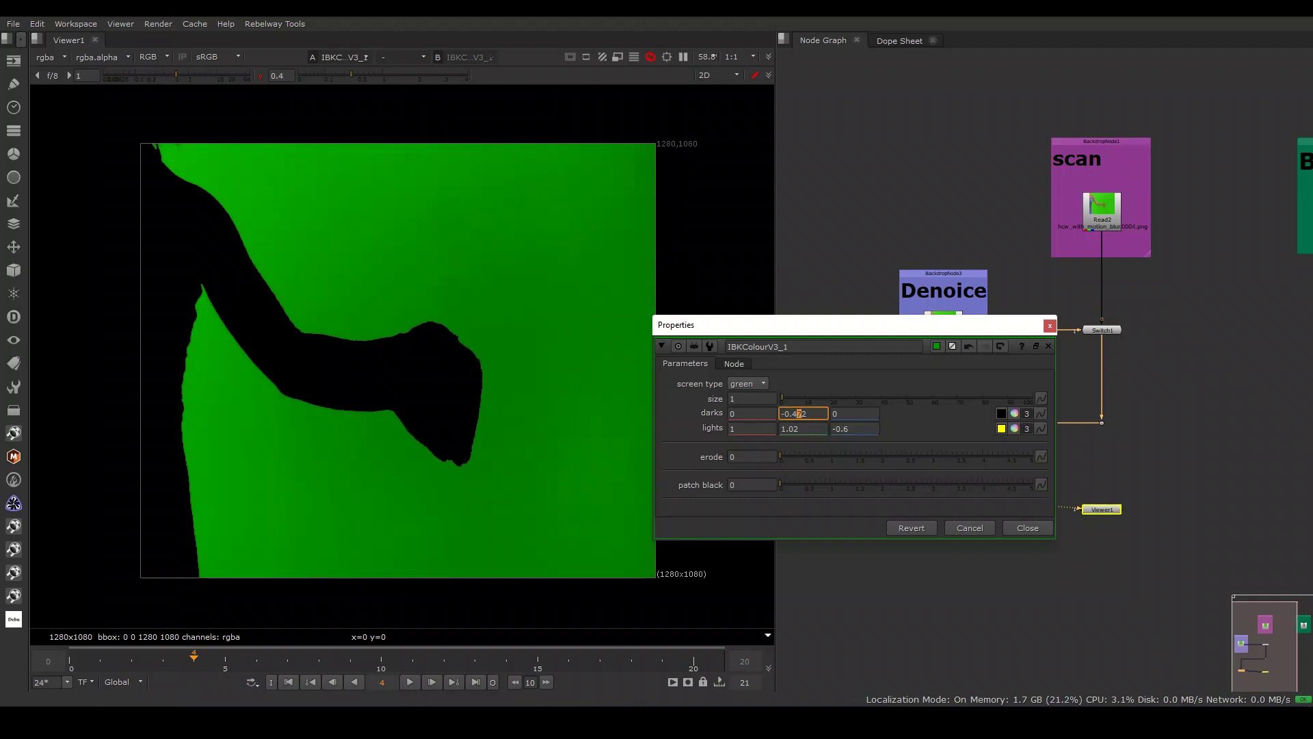
key(Up)
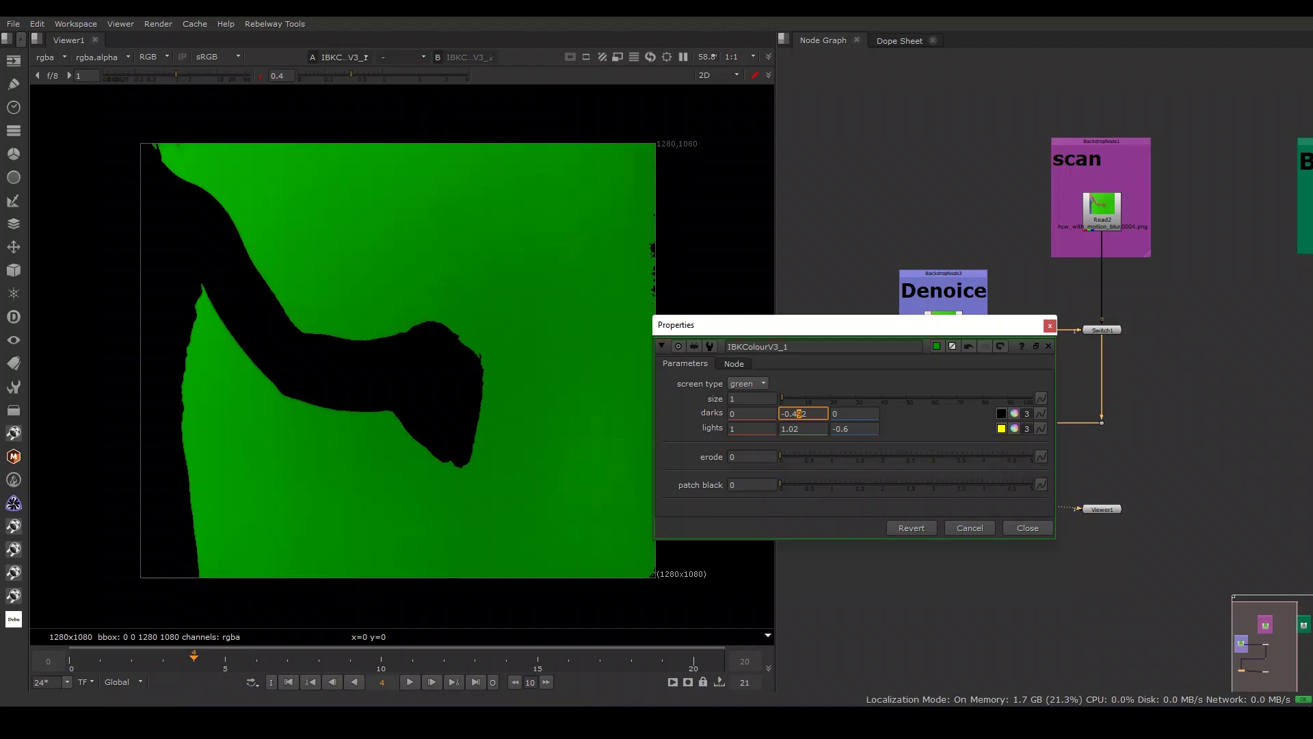
key(Down)
key(Down)
key(Return)
- Set the IBKColour node's erode value to 20
click(751, 456)
key(Up)
key(Up)
key(Up)
key(Up)
key(Up)
key(Up)
key(Up)
key(Up)
key(Up)
key(Up)
key(Up)
key(Up)
key(Up)
key(Up)
key(Up)
key(Up)
key(Up)
key(Up)
key(Up)
key(Up)
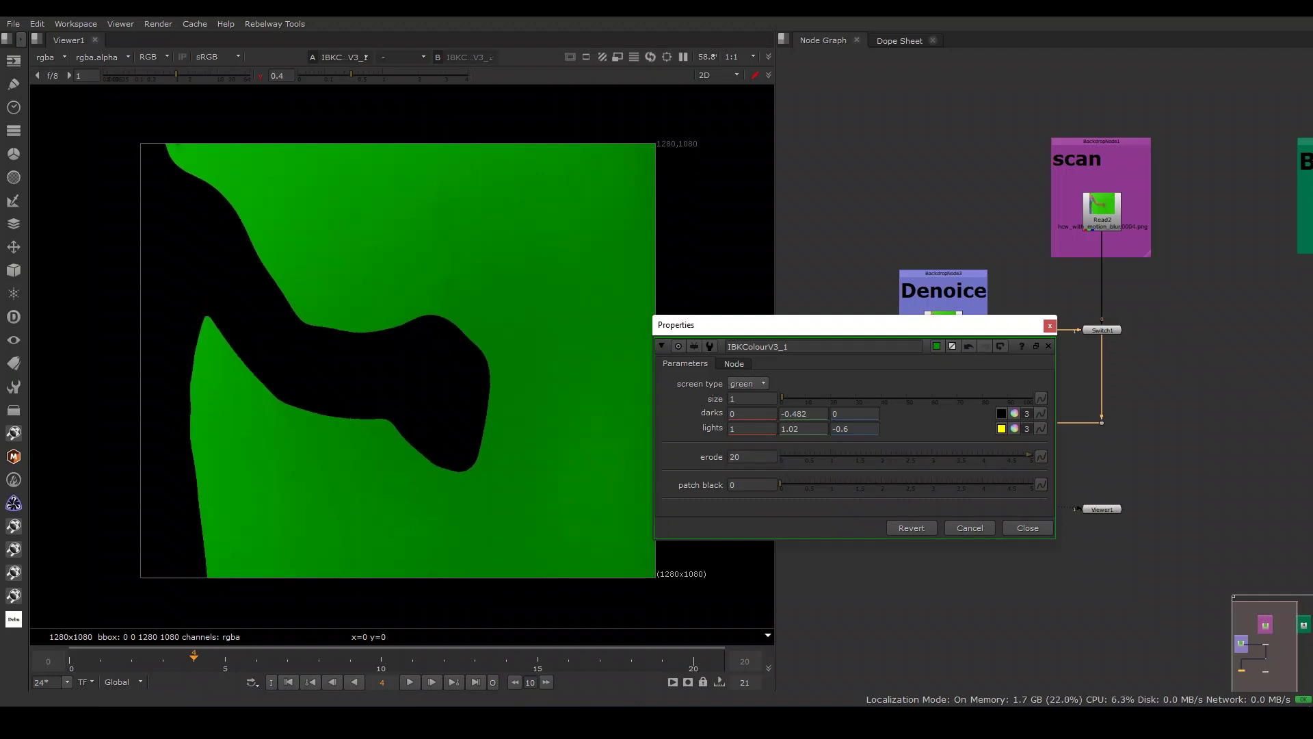
- Check the eroded screen over several frames at a viewer gamma of about 0.19, then reset the gamma to 1
mouse_move(351, 75)
mouse_down()
mouse_move(309, 75)
mouse_move(337, 75)
mouse_up()
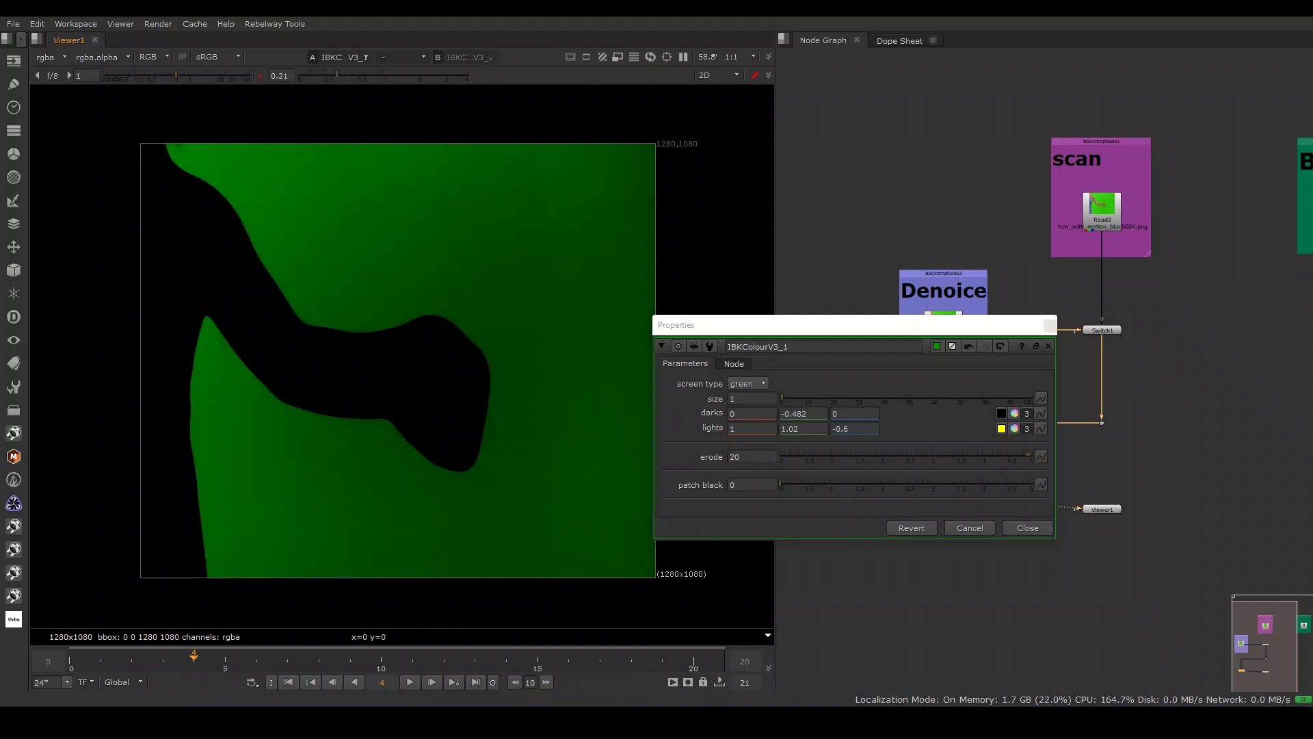
key(l)
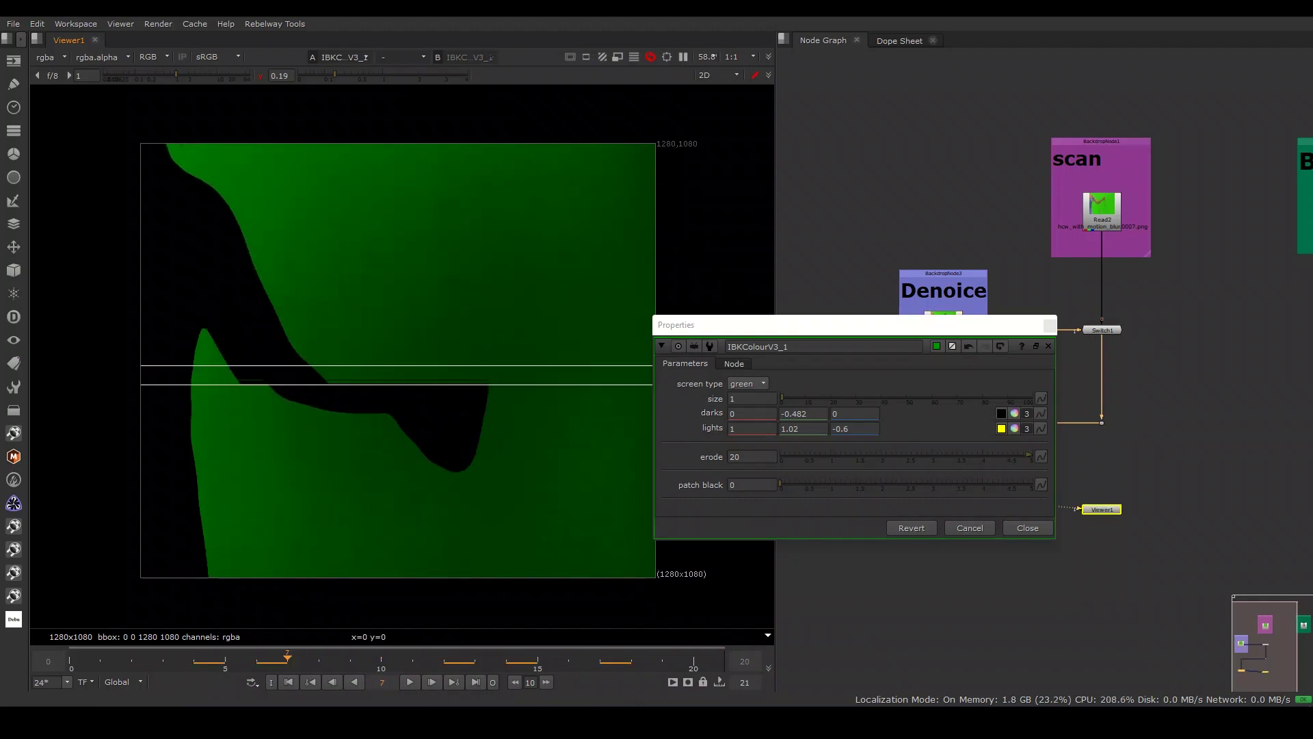
key(k)
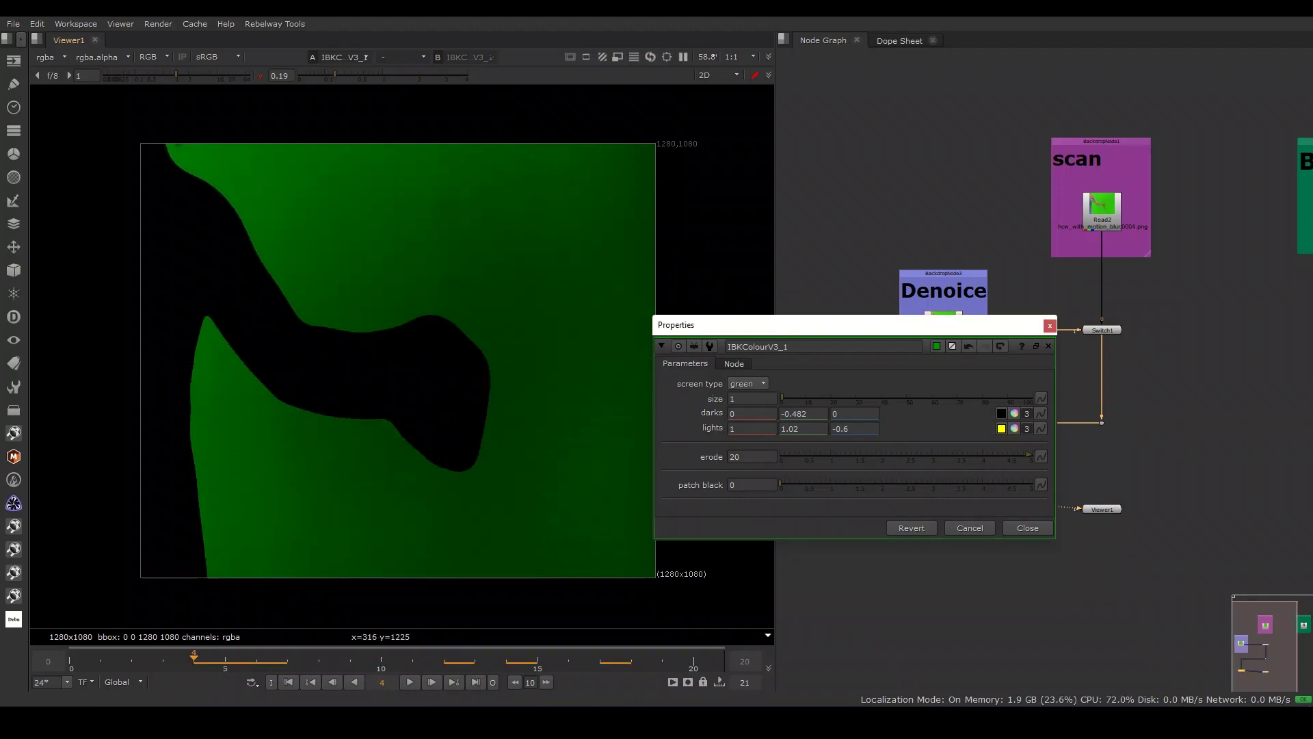
click(261, 75)
- Set the first IBKColour node's patch black to 2 and close its properties
click(753, 485)
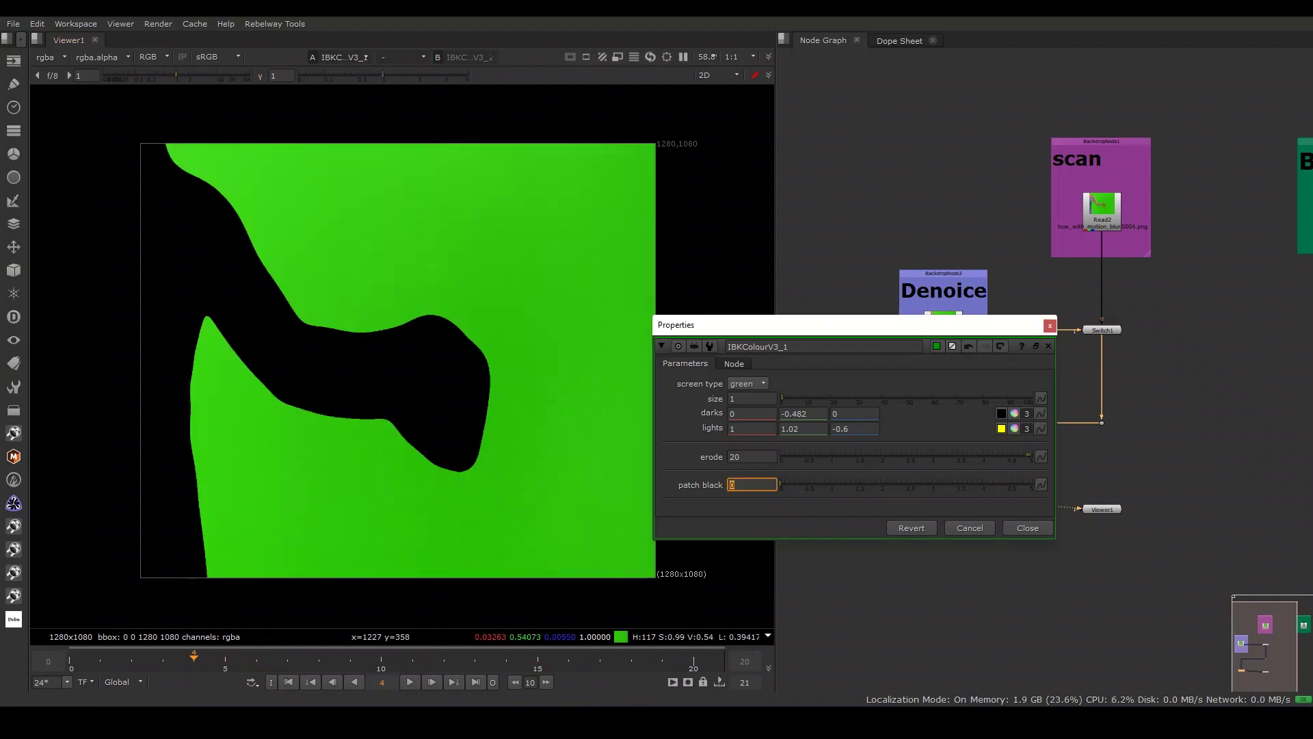
text(2)
key(Return)
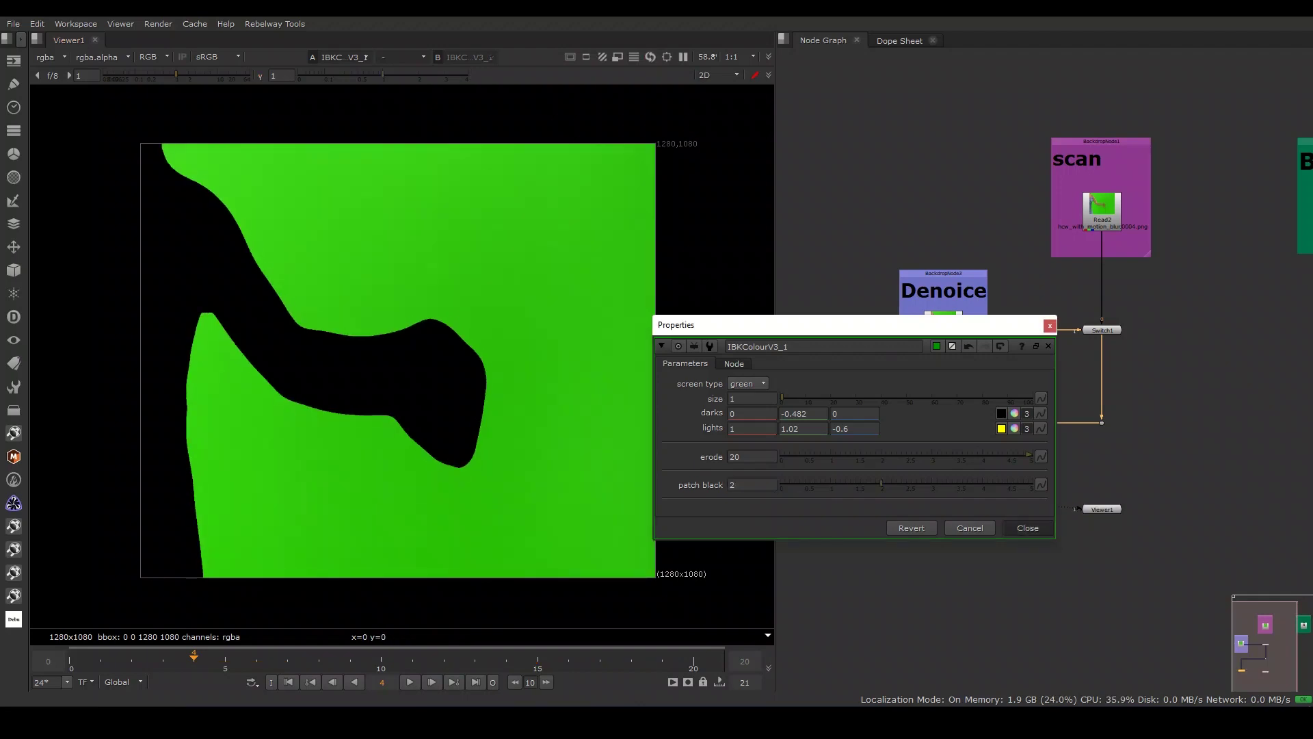
click(1049, 325)
- Paste a second IBKColour node below the first, view it, and set its erode to 0
drag(943, 498, 943, 484)
click(936, 512)
key(ctrl+v)
key(1)
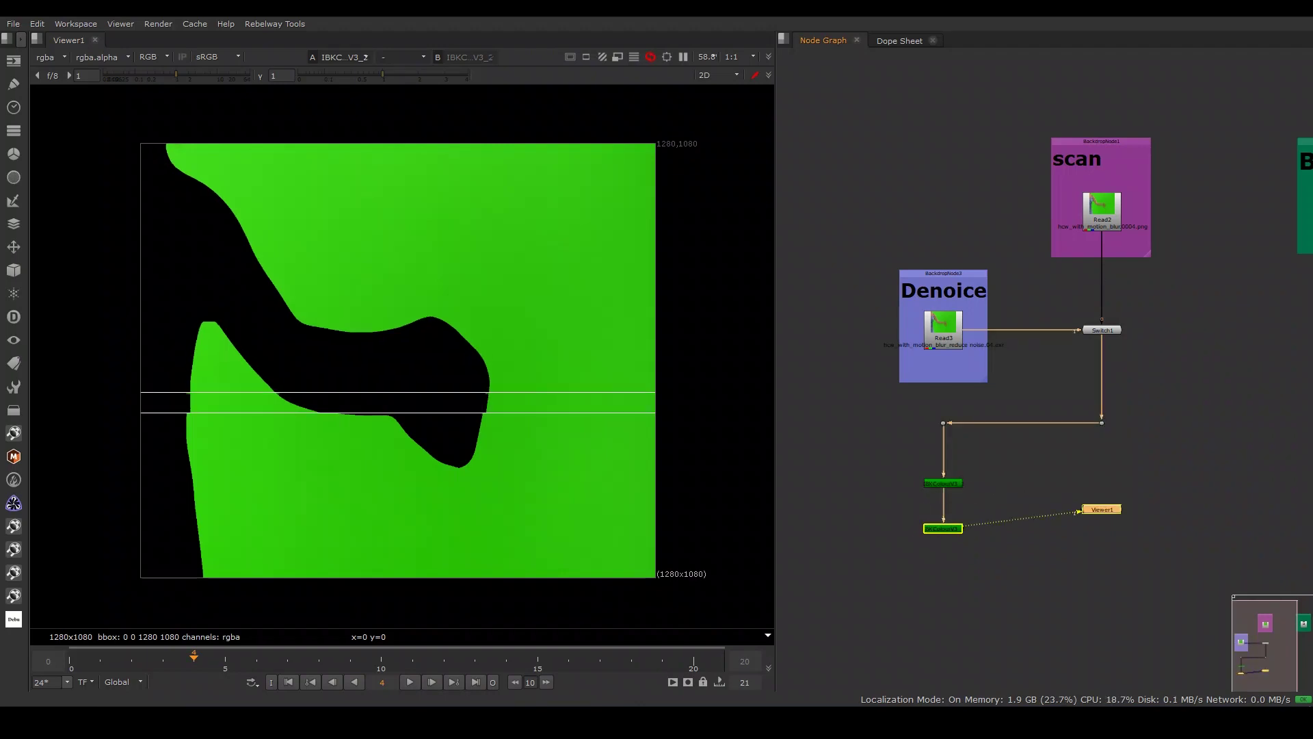
double_click(943, 528)
click(610, 584)
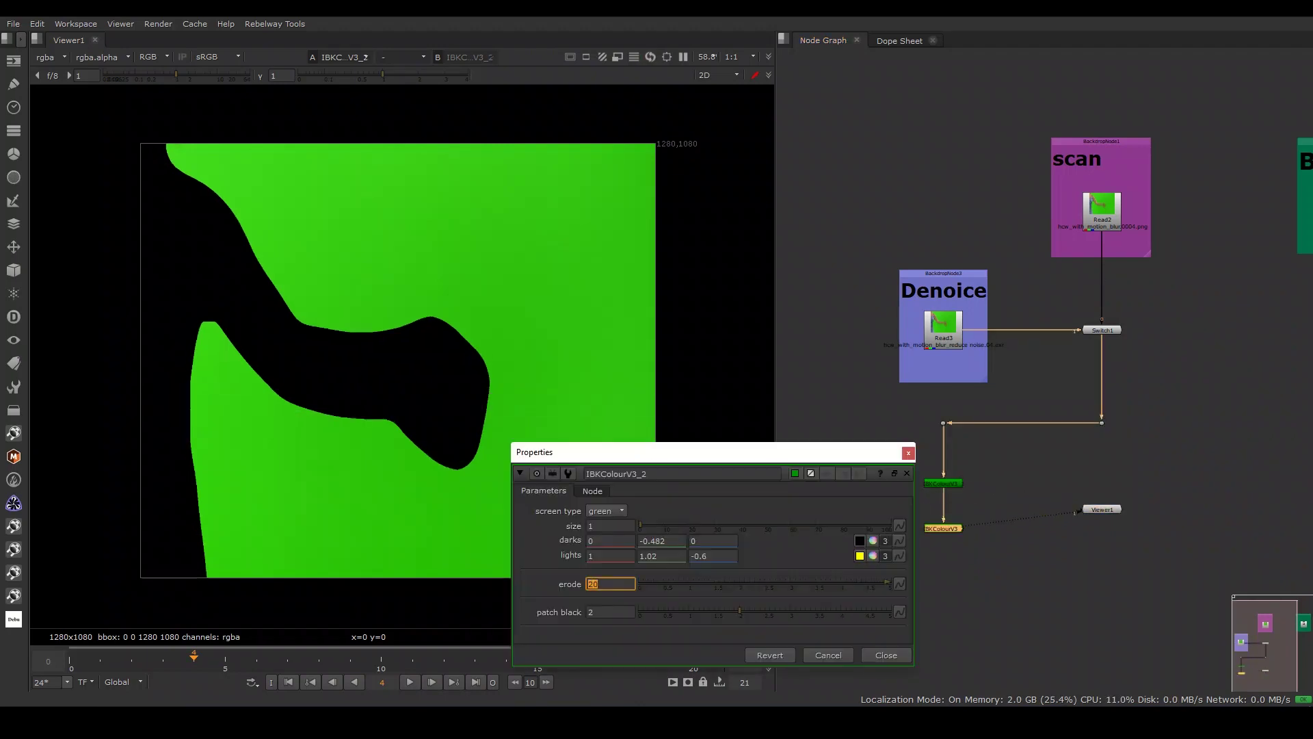
text(0)
key(Tab)
- Increase the second IBKColour node's patch black value and place the node closer beneath the first
drag(684, 452, 771, 320)
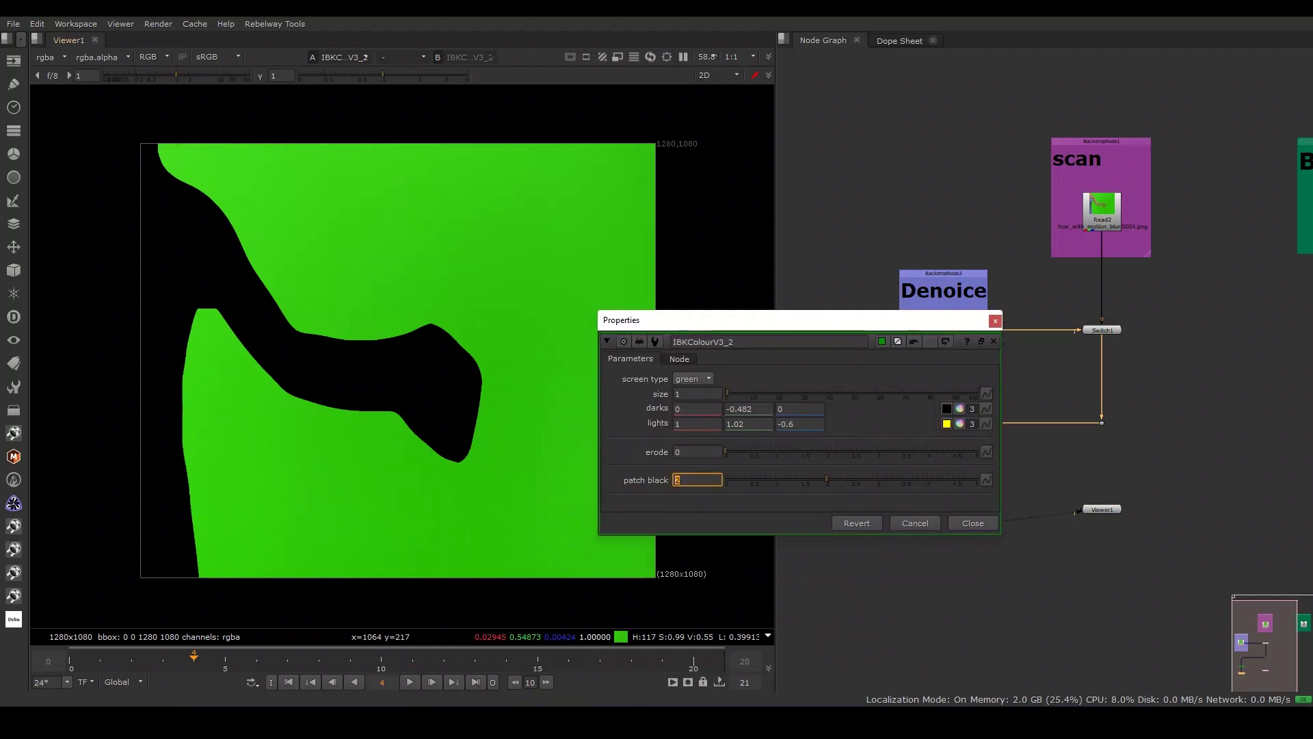
text(0)
key(Return)
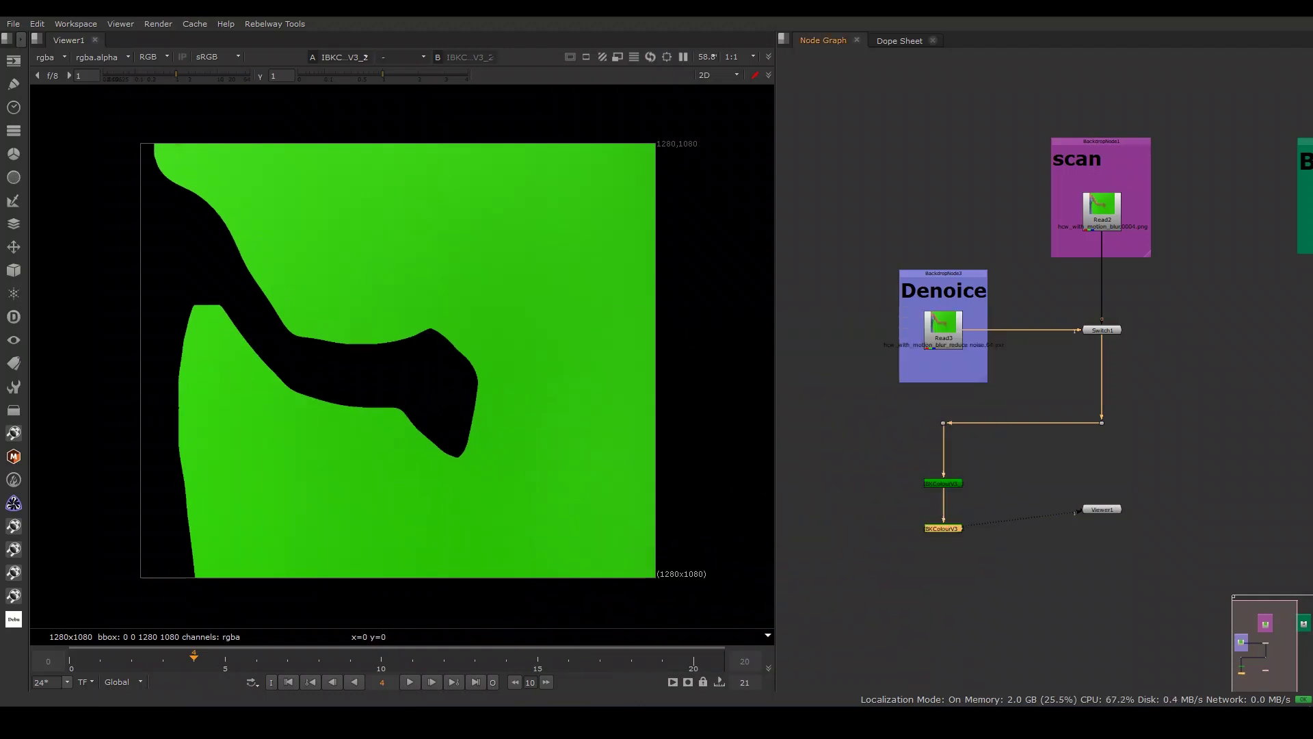
drag(943, 528, 943, 509)
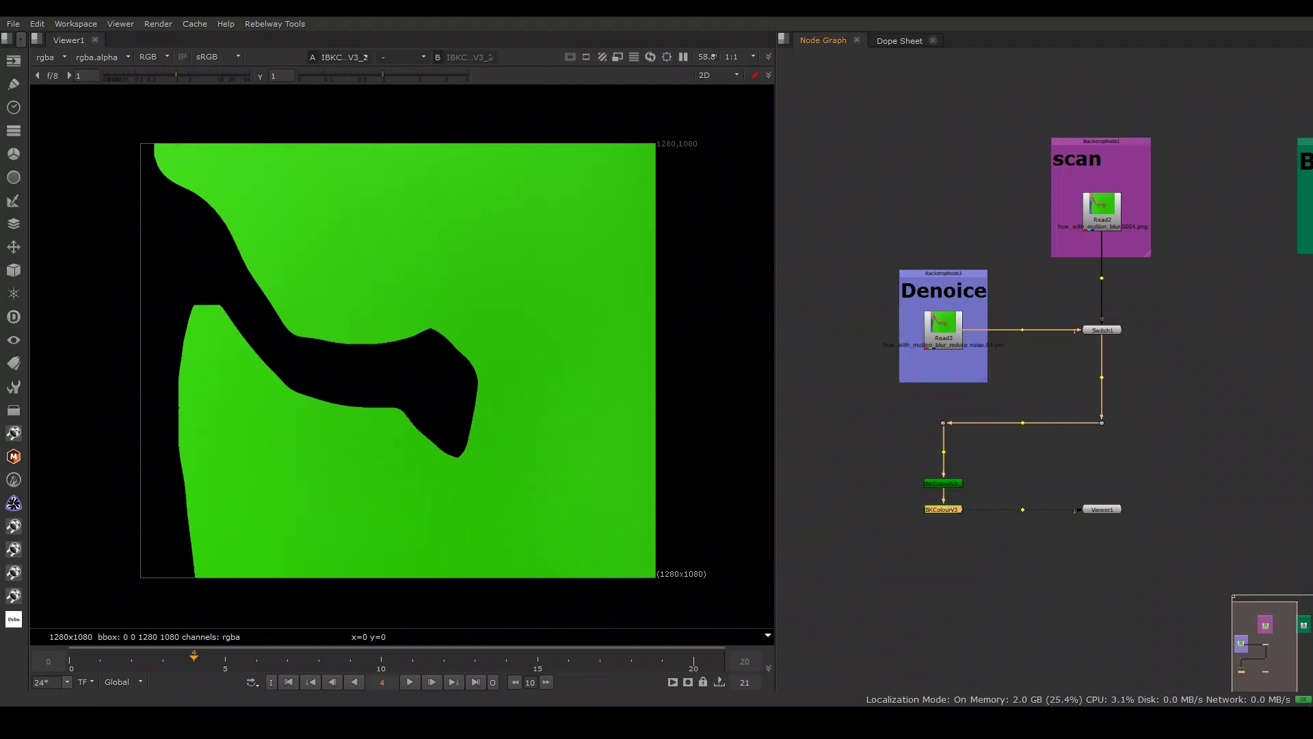
- Paste a third IBKColour node below the second and set its patch black to 8
key(ctrl+v)
click(610, 614)
text(8)
key(Return)
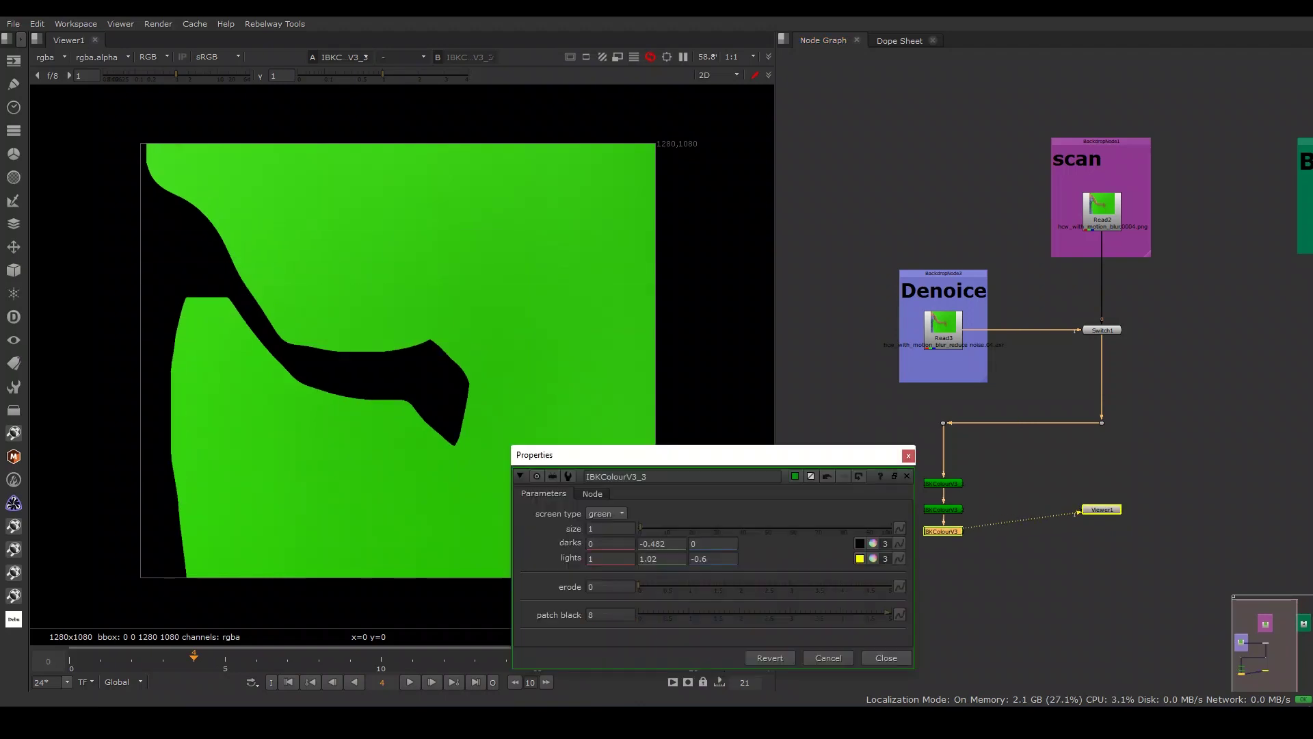
- Paste a fourth IBKColour node at the end of the stack, set its patch black to 16, and close its properties
middle_drag(1094, 479, 1096, 423)
key(ctrl+v)
click(611, 571)
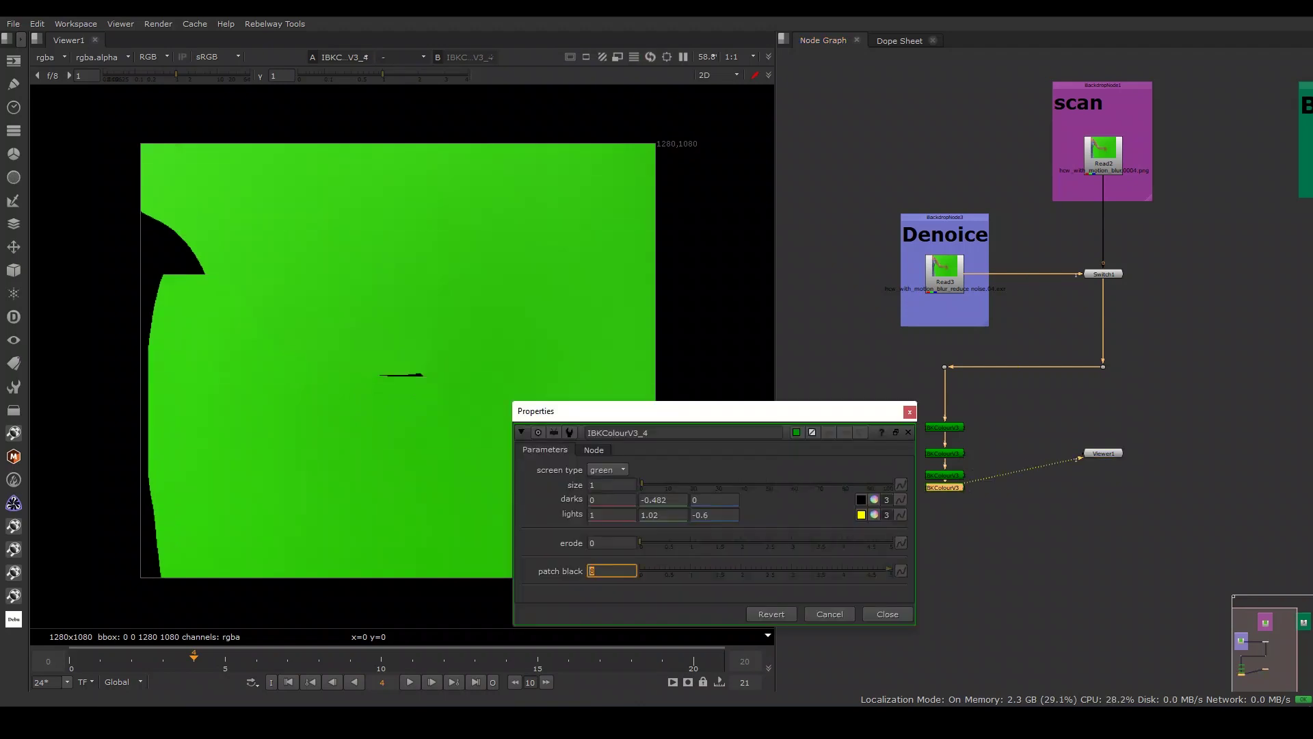
text(16)
key(Return)
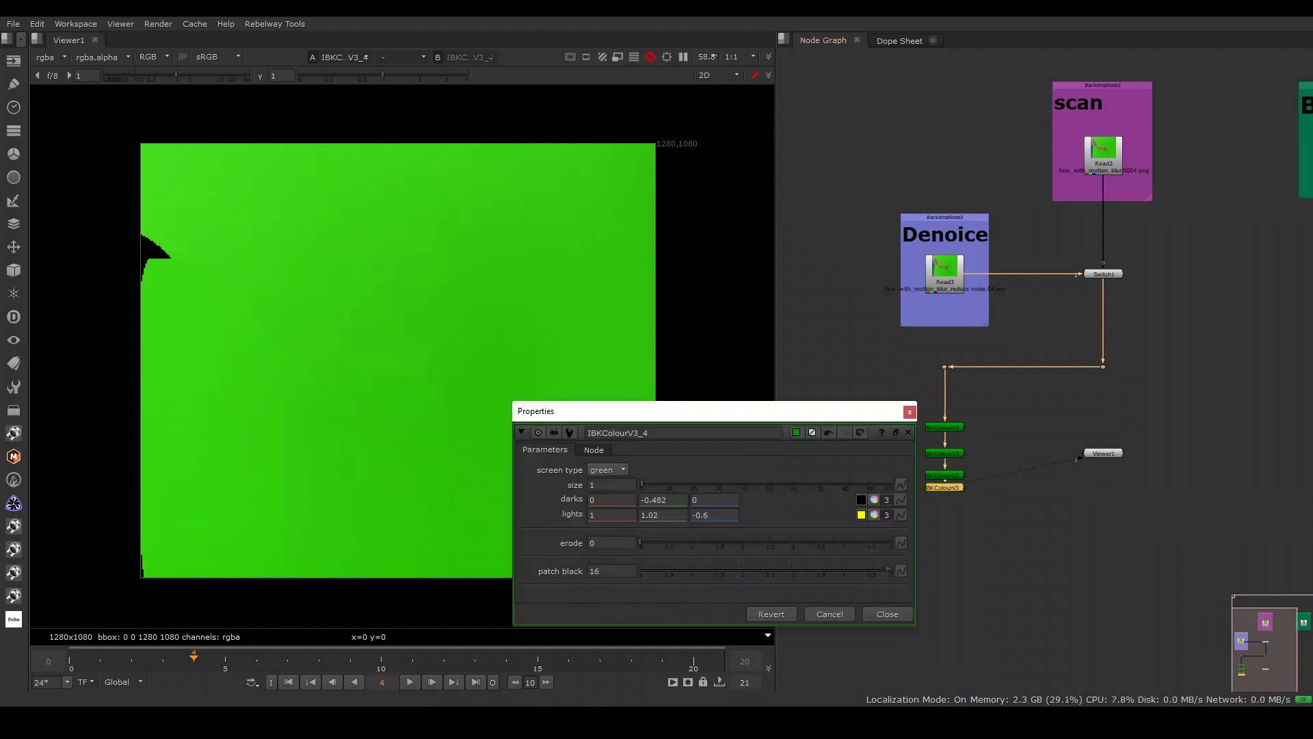
key(Escape)
key(Return)
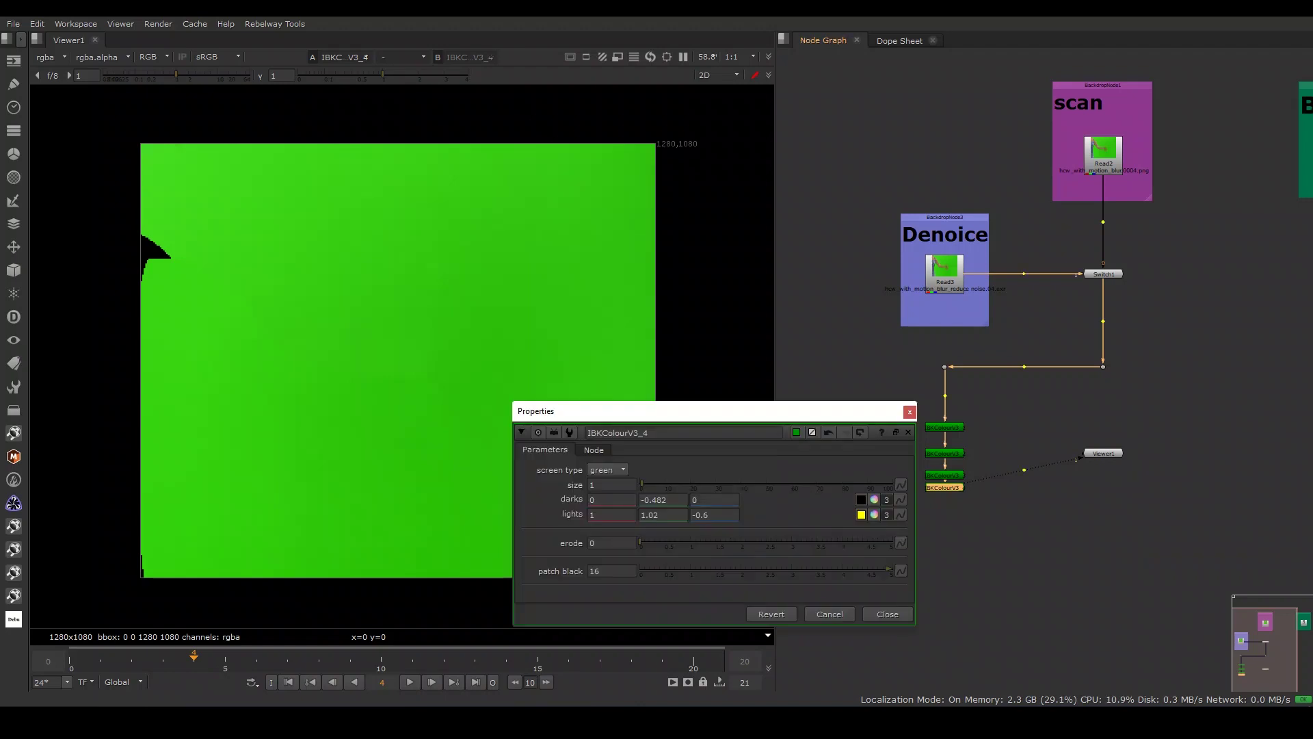
key(Escape)
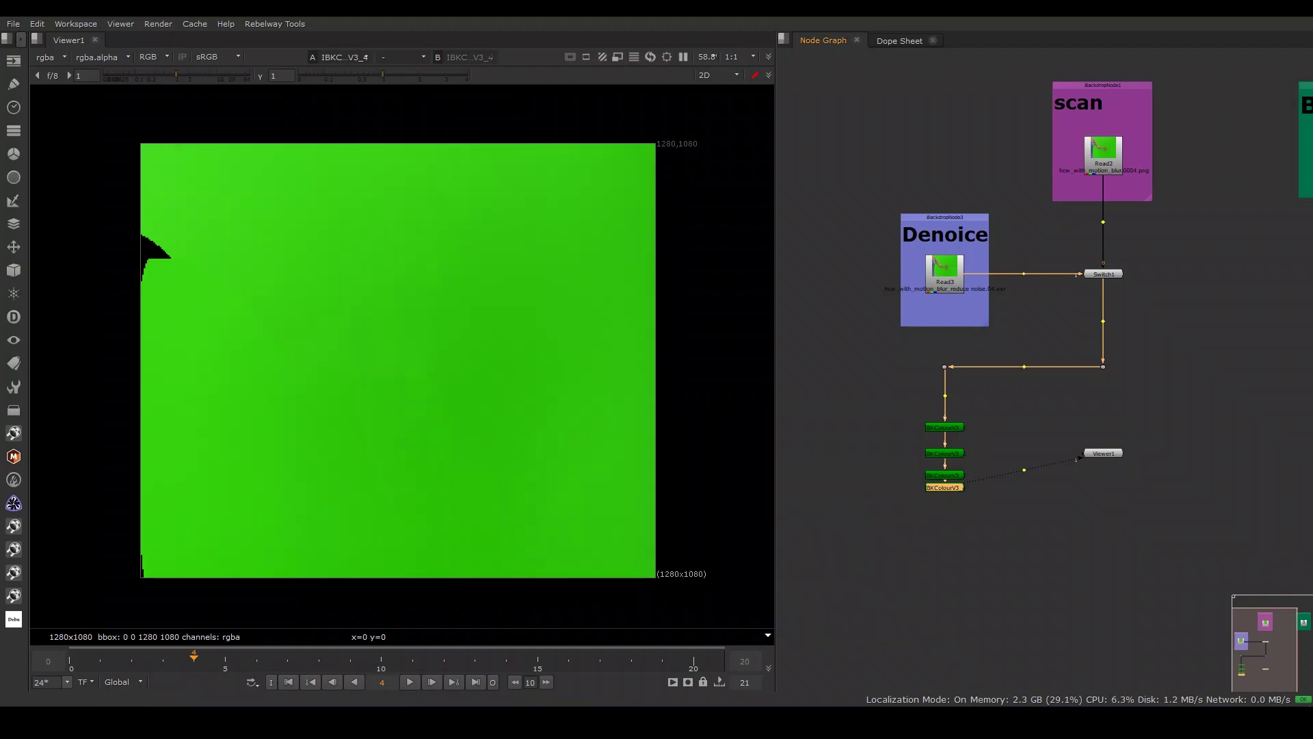
- Paste a fifth IBKColour node at the end of the stack and set its patch black to 32
key(ctrl+v)
key(Return)
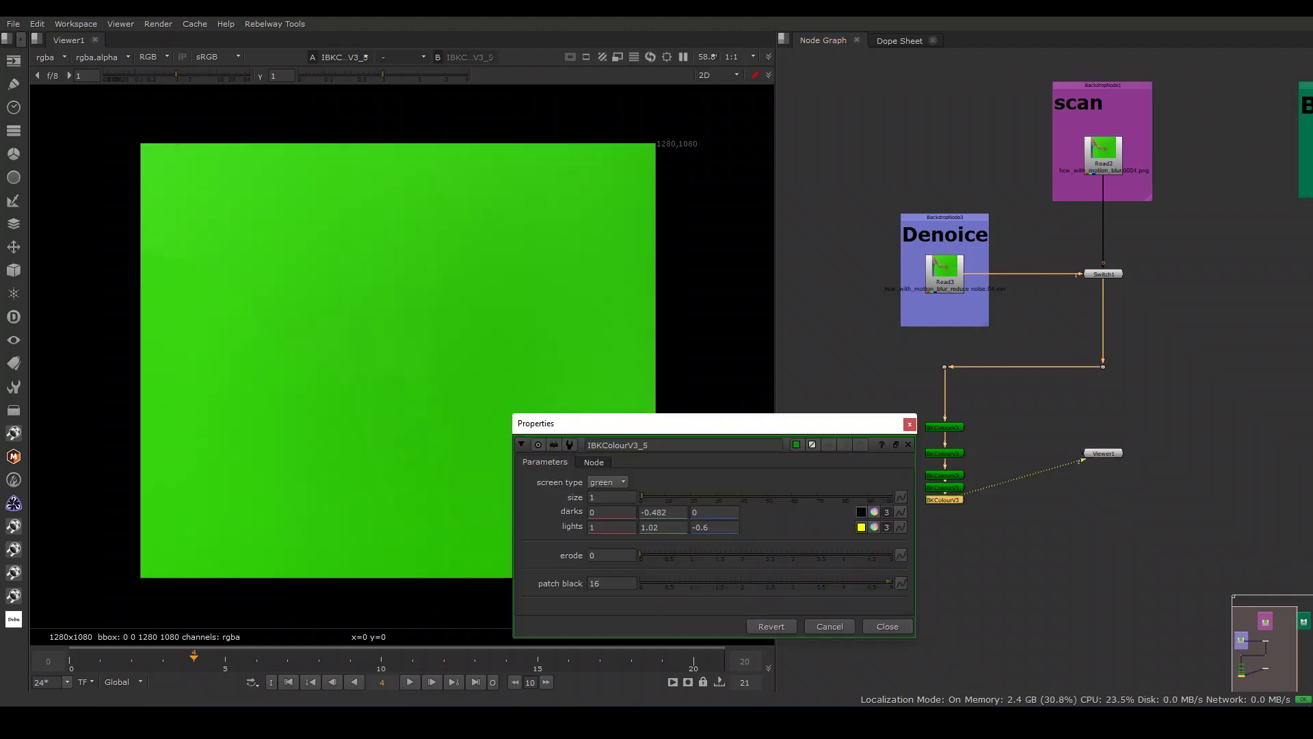
text(32)
key(Return)
key(Escape)
- Create an IBKGizmo node beside the last IBKColour node and connect its foreground input to the plate's pipe
key(f)
key(Tab)
text(ibk)
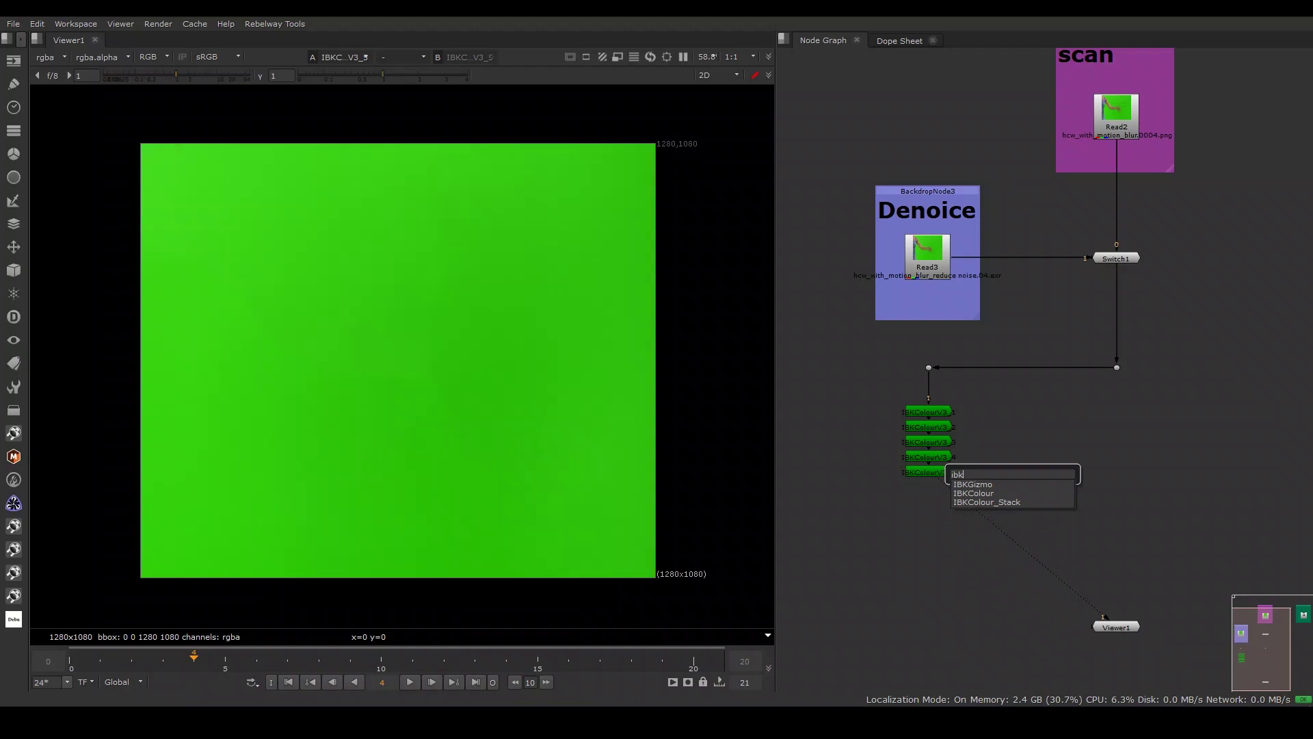
key(Return)
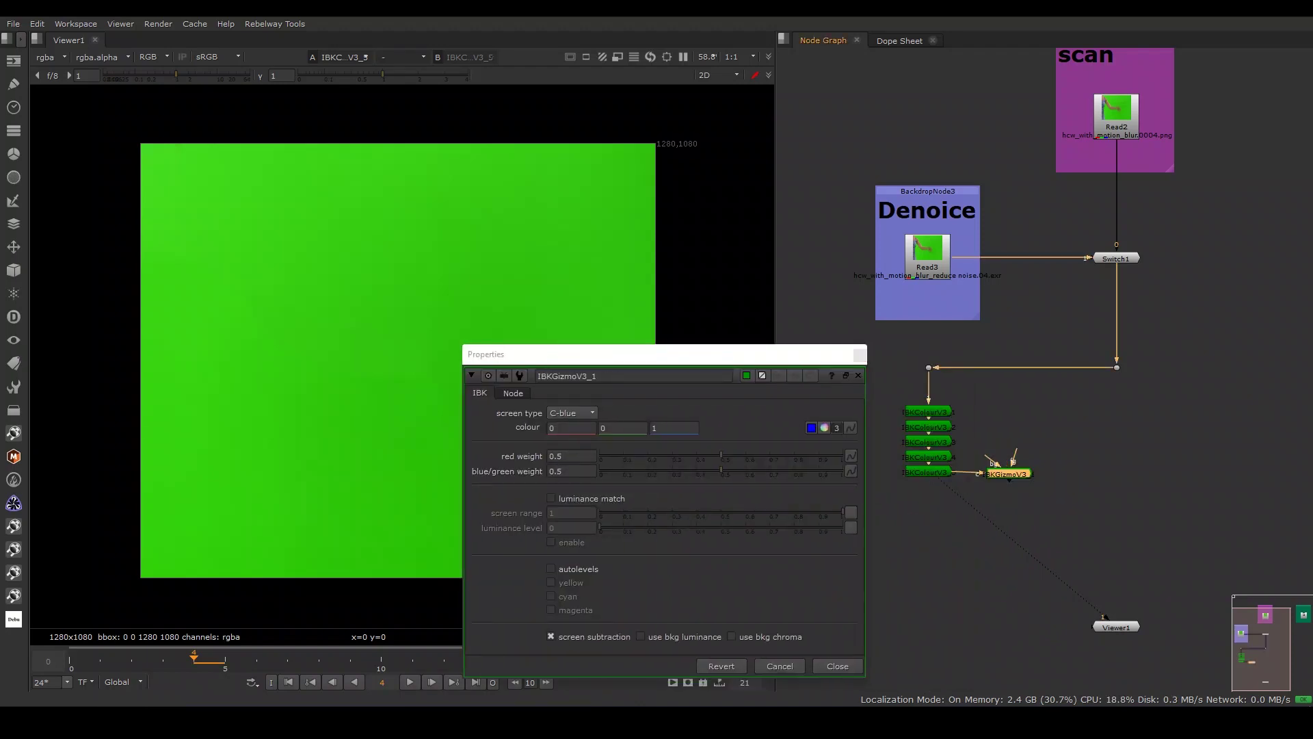
drag(1014, 451, 1009, 367)
- View the IBKGizmo's result and set its screen type to C-green
click(1008, 473)
key(1)
drag(595, 354, 845, 218)
click(820, 277)
click(820, 277)
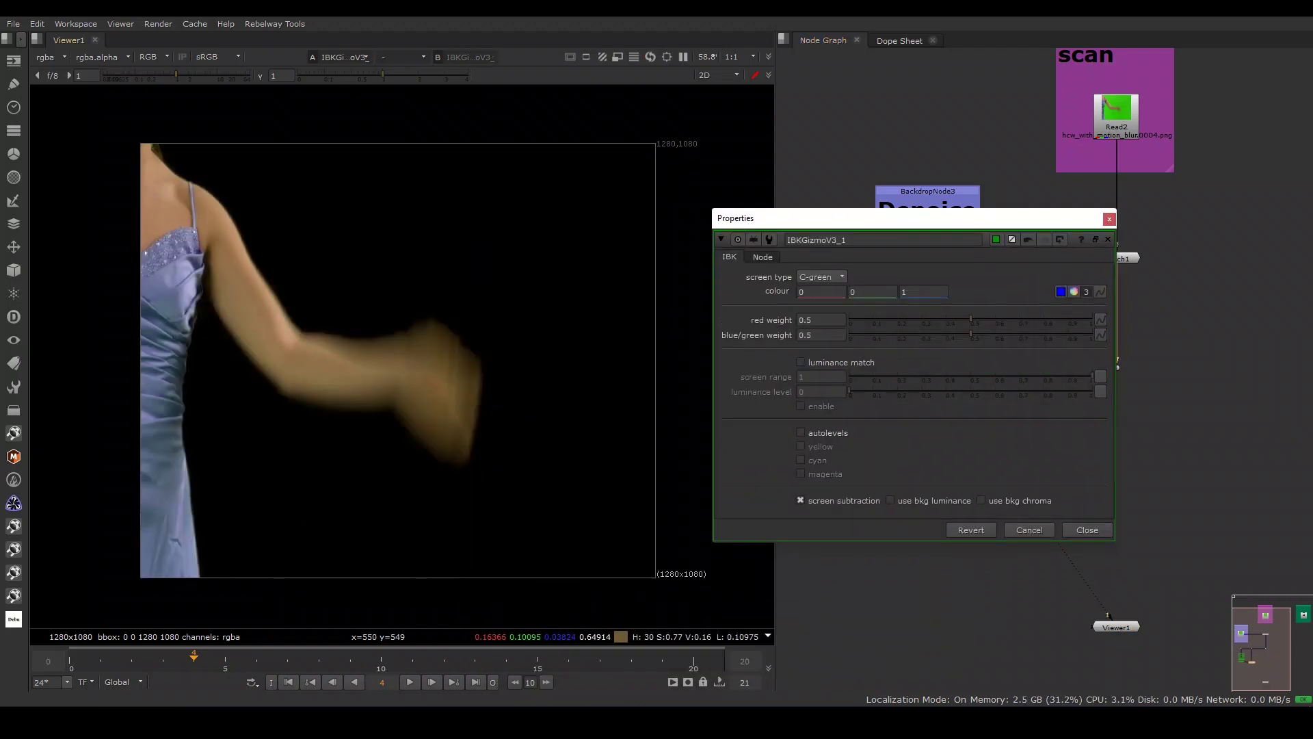
- Show the alpha channel, enable luminance match on the IBKGizmo, and close its properties
key(a)
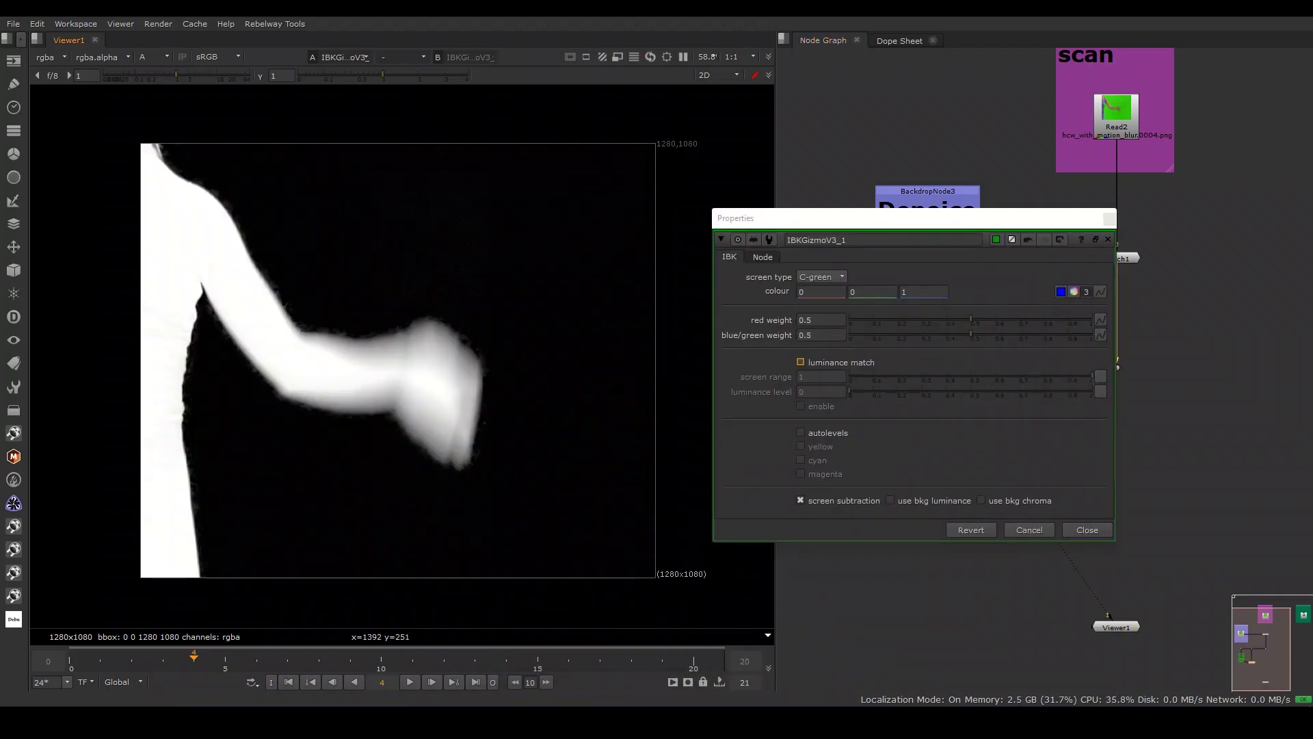
click(800, 362)
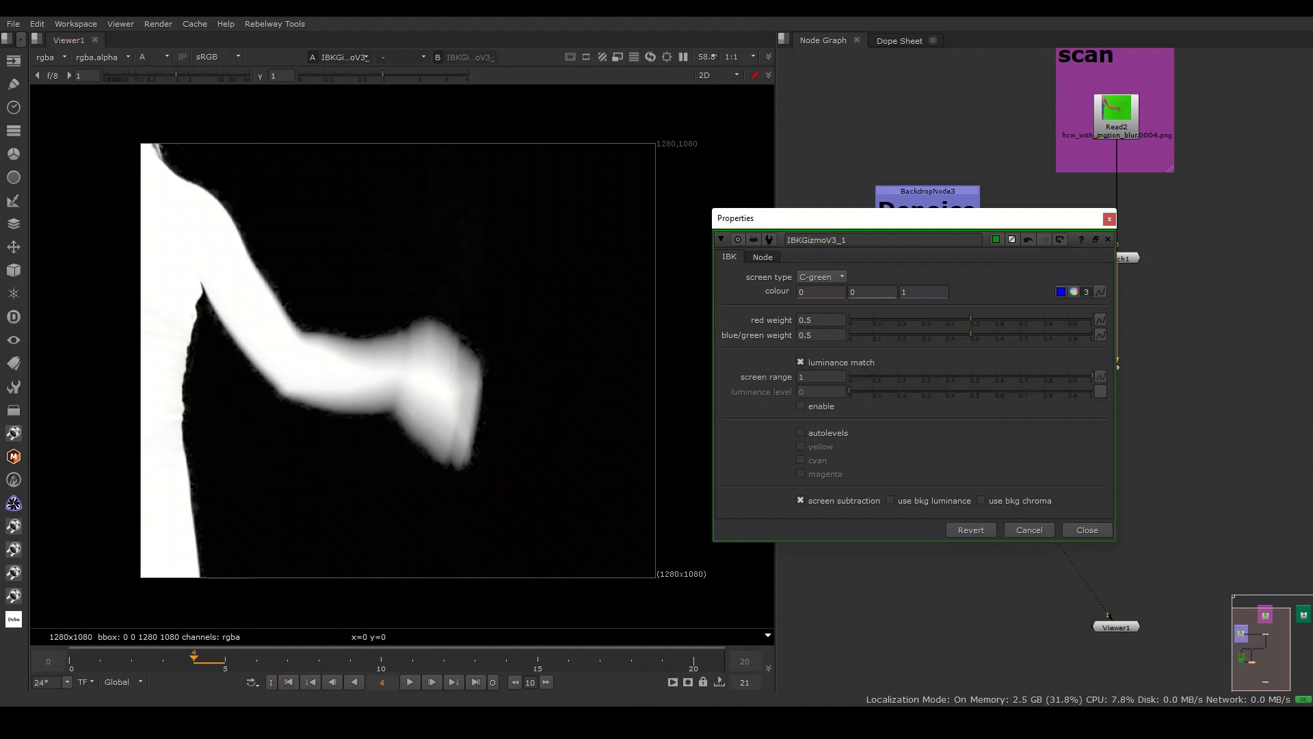
click(889, 500)
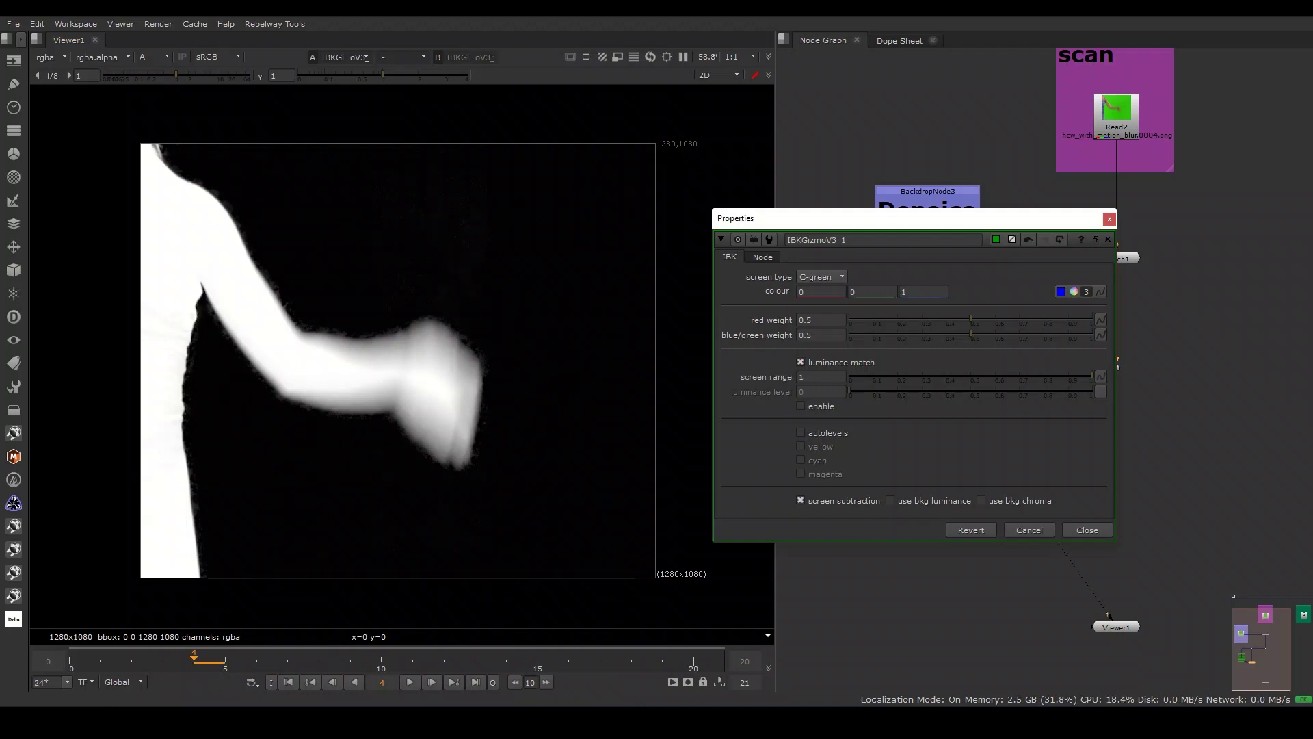
click(1087, 529)
- Sample the shoulder area of the matte to inspect its alpha values, then clear the sample
drag(860, 331, 1036, 482)
ctrl+shift+drag(163, 200, 201, 240)
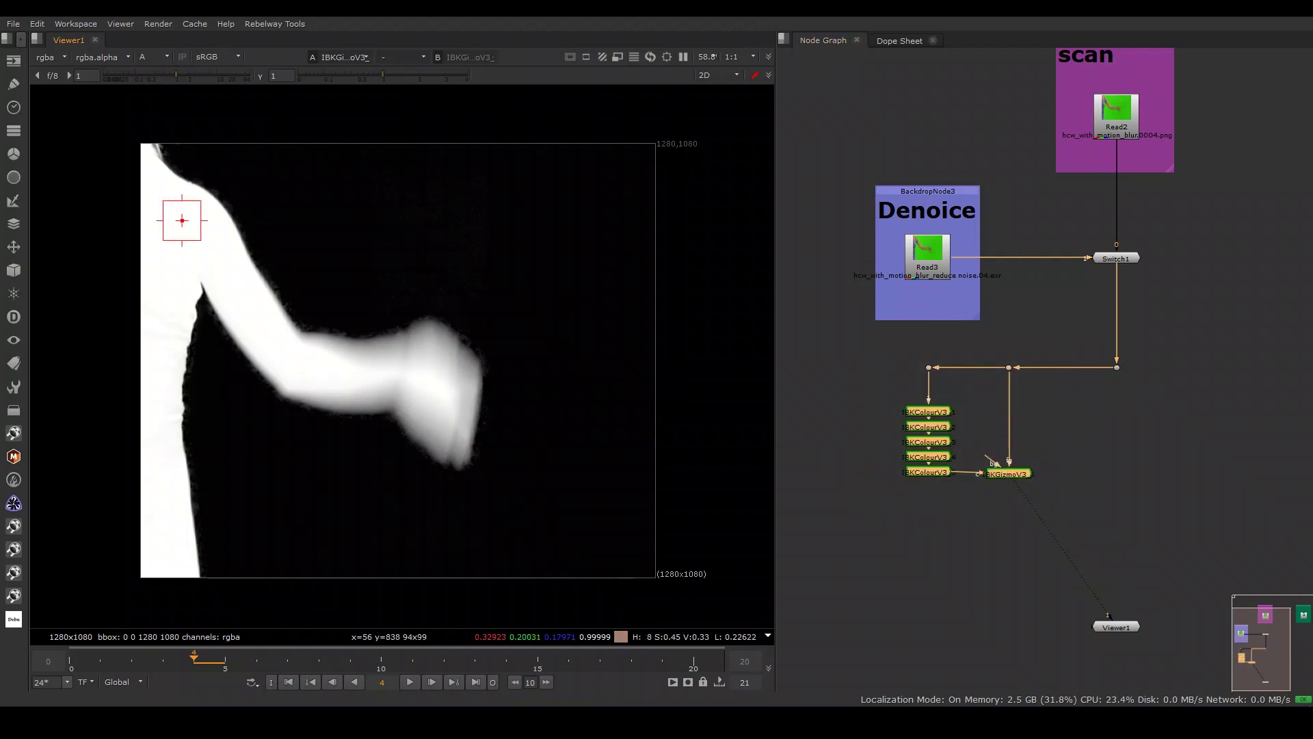
scroll(403, 355, up, 2)
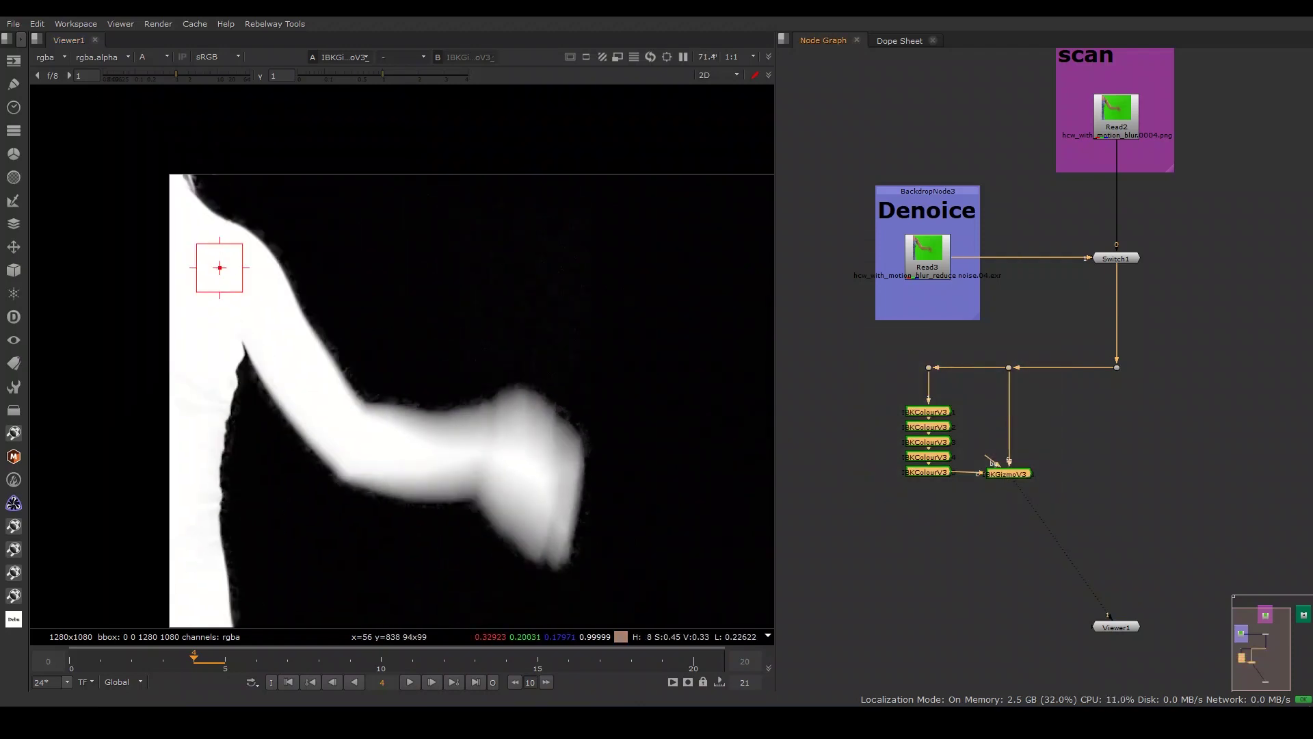
ctrl+right_click(394, 121)
- Add a Merge node directly below the IBKGizmo and set its operation to in
key(m)
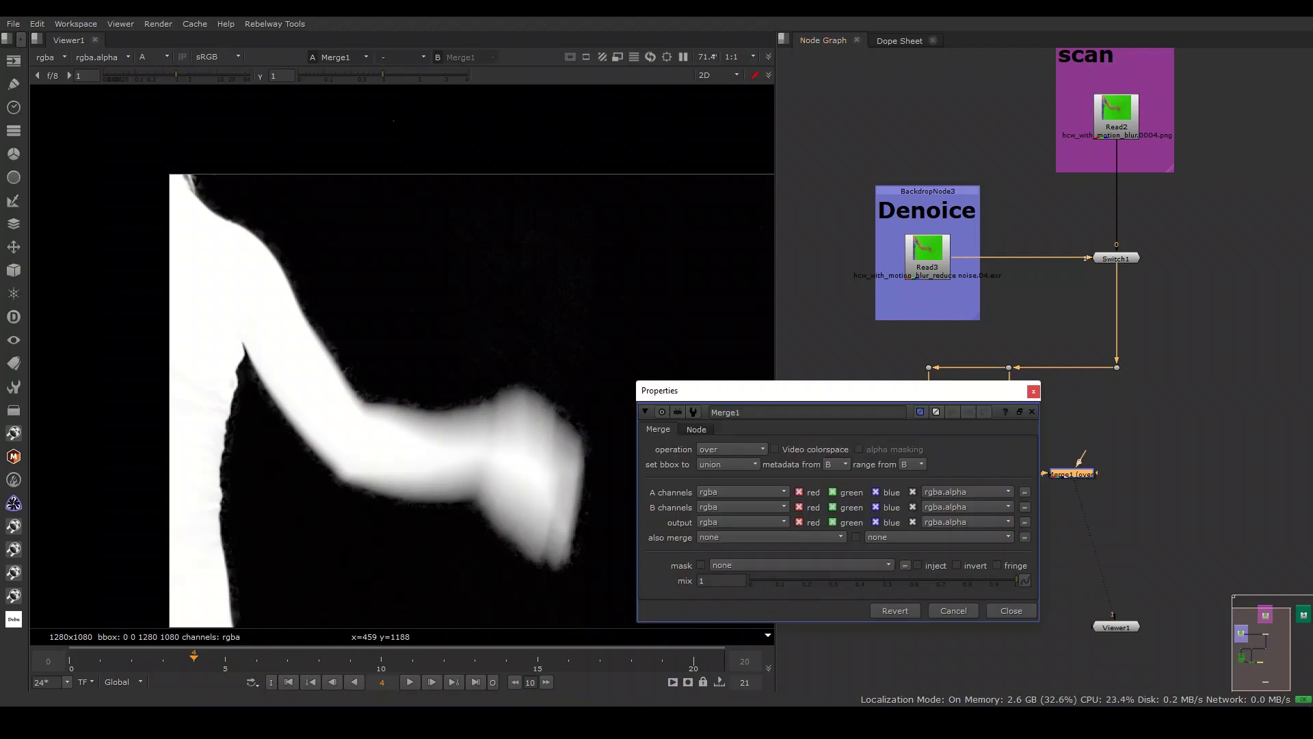
drag(753, 391, 645, 388)
drag(1071, 473, 1061, 480)
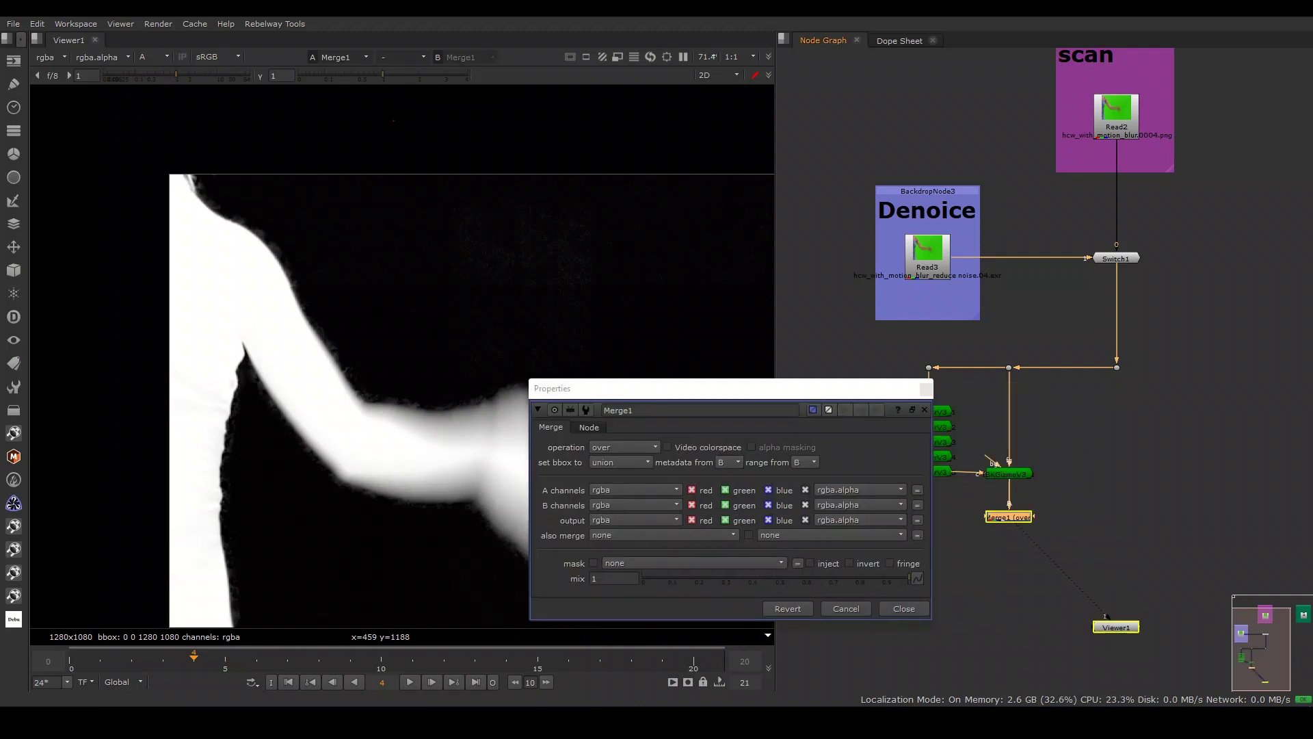
click(623, 446)
click(616, 344)
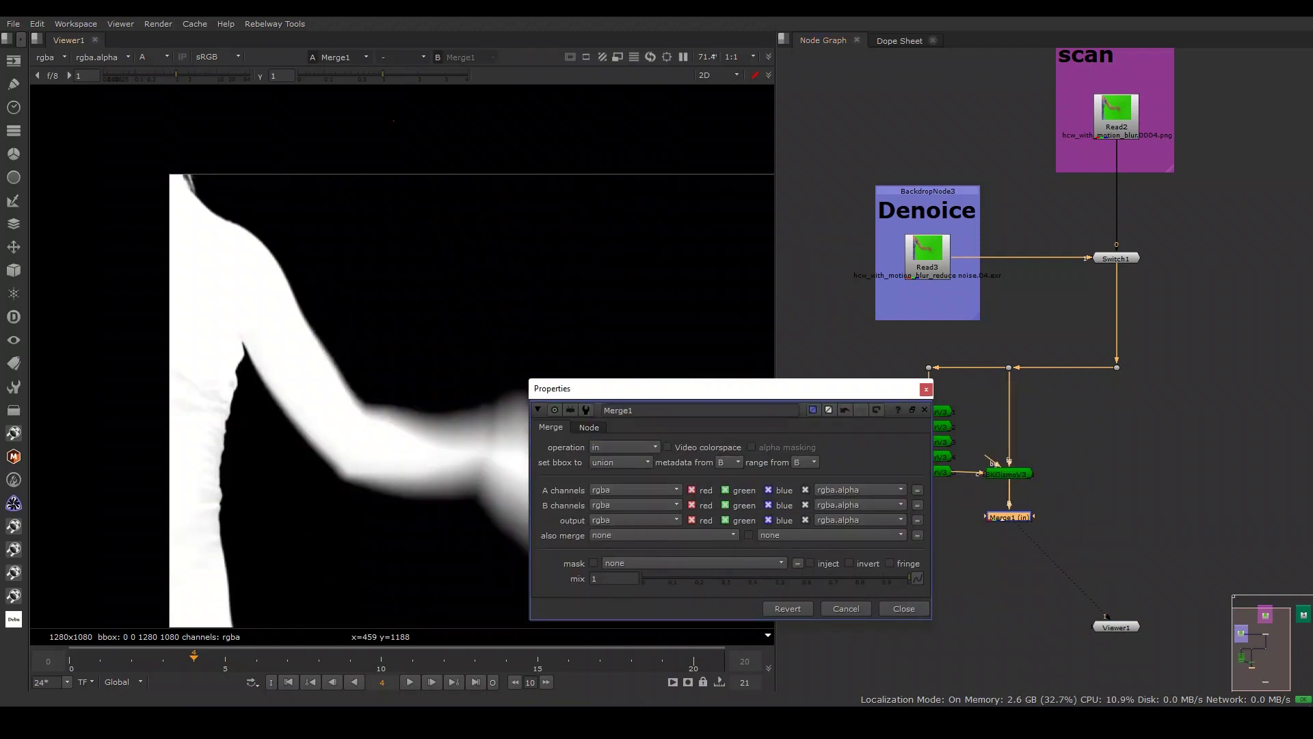
- Toggle the Merge node off and on to compare the matte with and without it
key(Escape)
key(d)
key(d)
key(d)
key(d)
key(d)
key(d)
key(d)
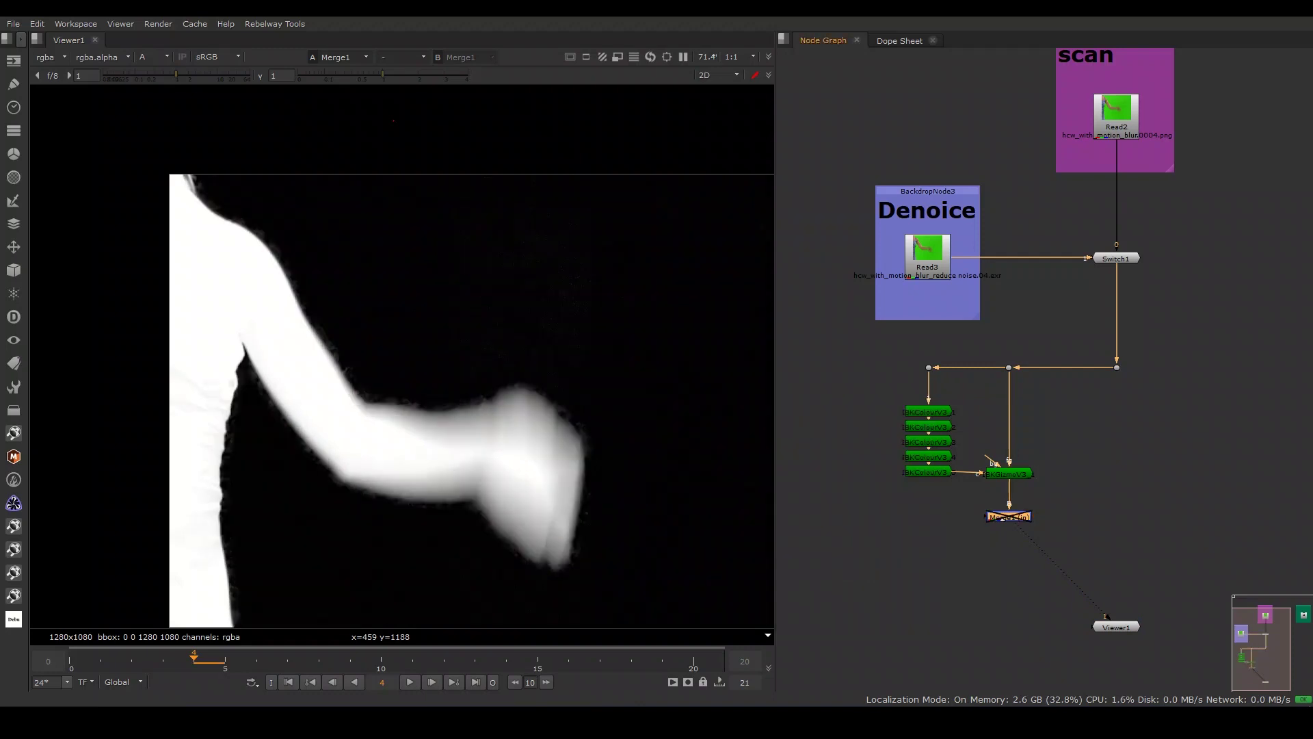
key(d)
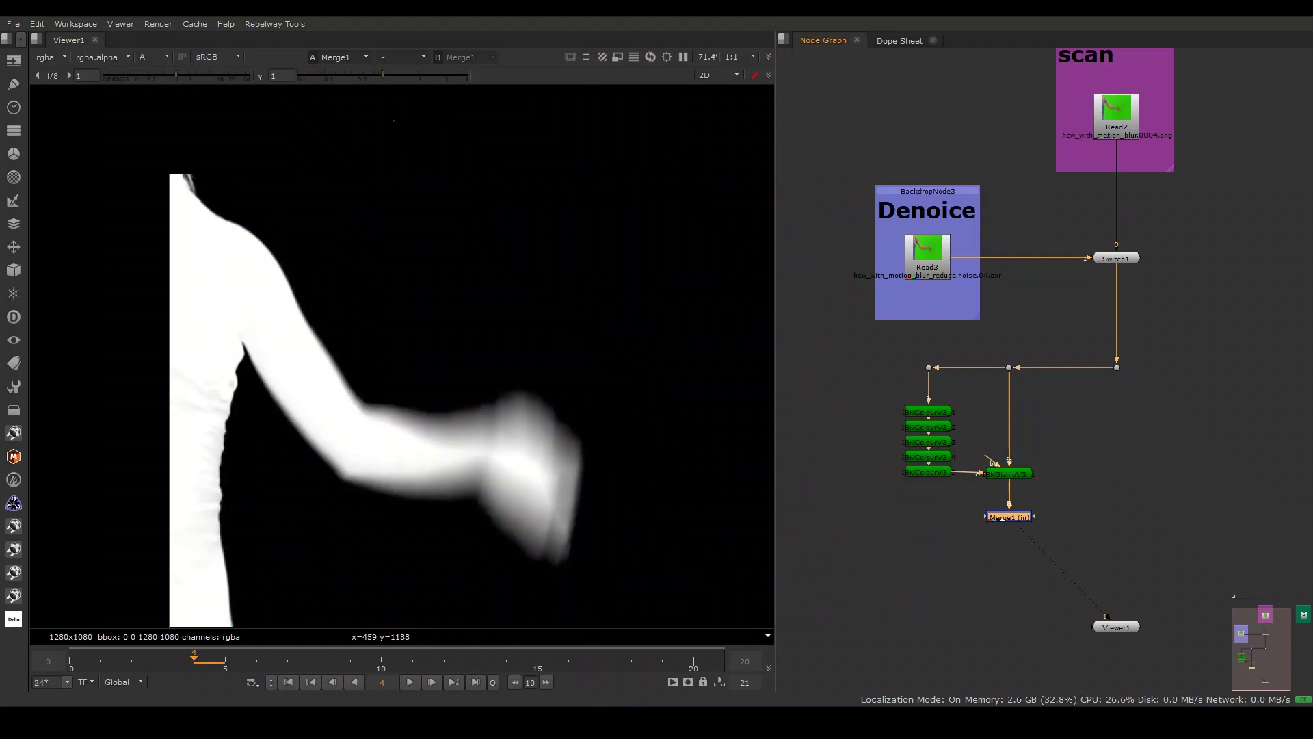
- Tidy the Merge node's position and enclose the IBKColour stack, IBKGizmo and Merge in a backdrop labelled Soft Key
drag(1009, 518, 1009, 513)
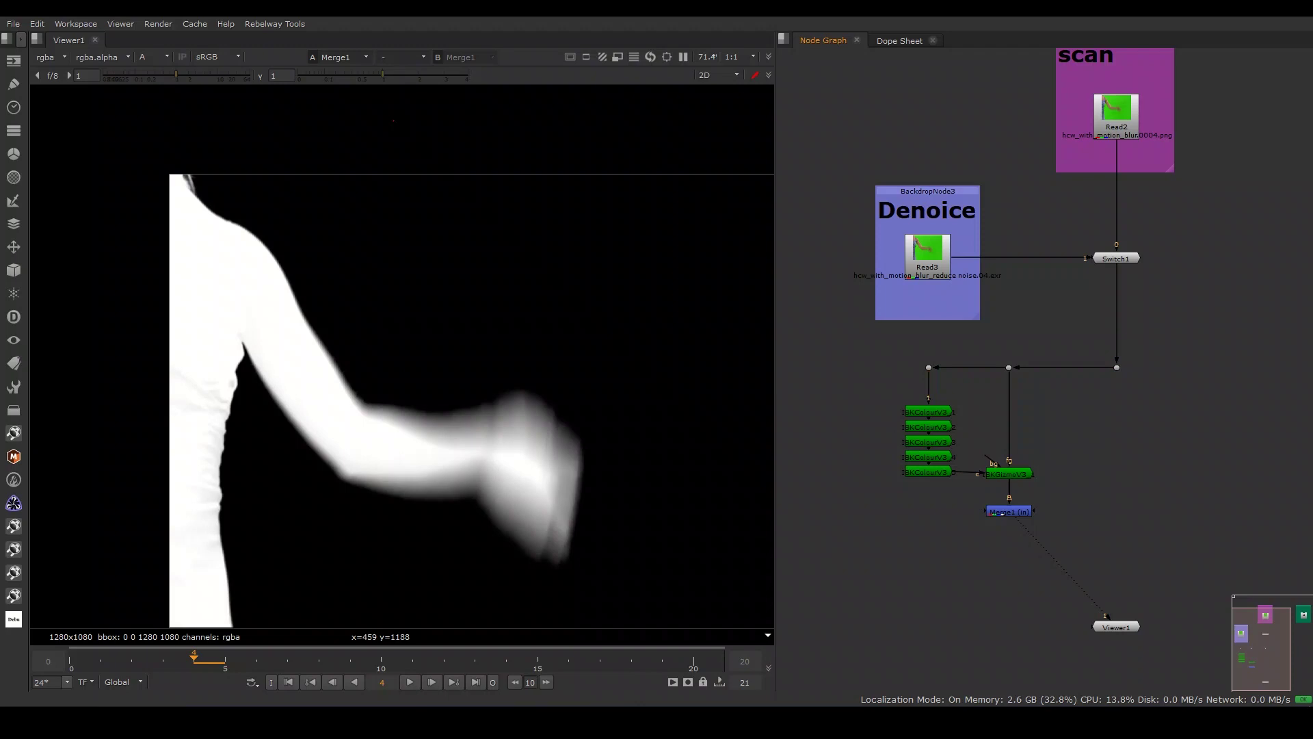
drag(888, 355, 1041, 547)
key(ctrl+b)
scroll(1009, 445, down, 2)
middle_drag(1067, 580, 1204, 579)
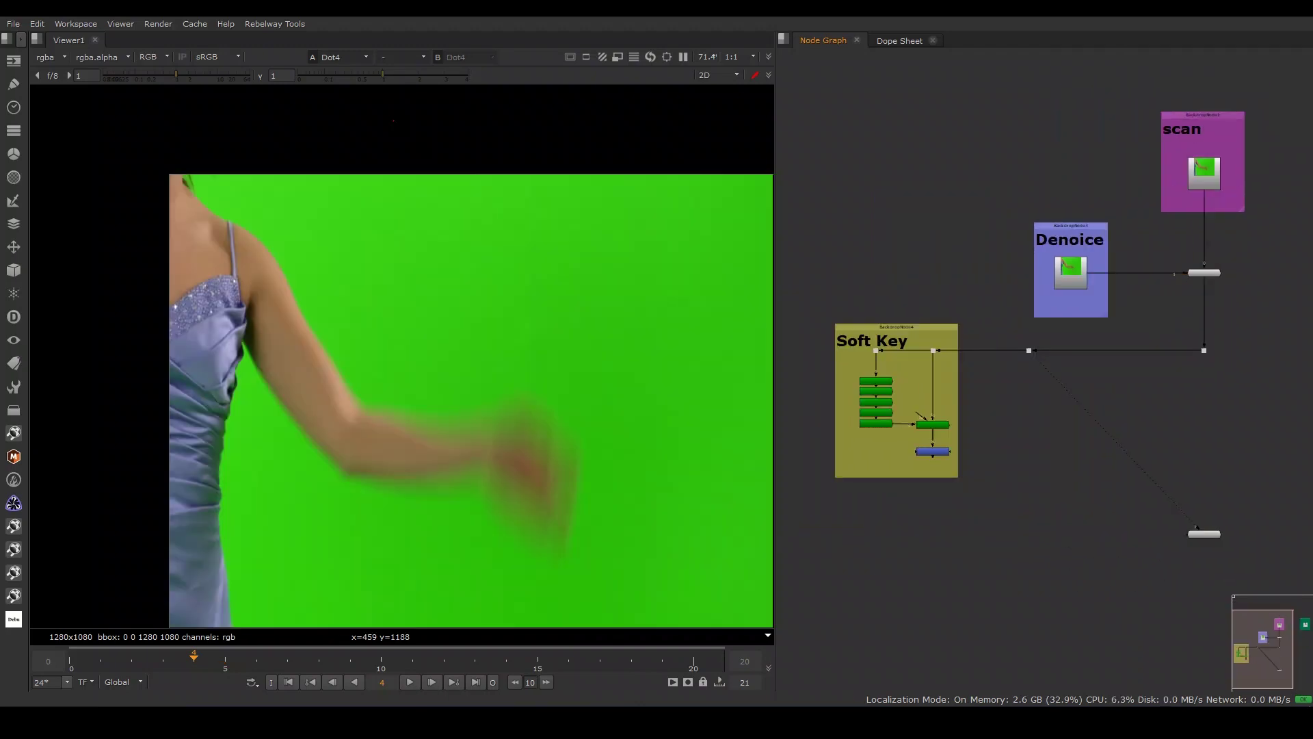
- Create a Primatte node below the free dot on the plate's pipe
key(Tab)
text(pri)
key(Return)
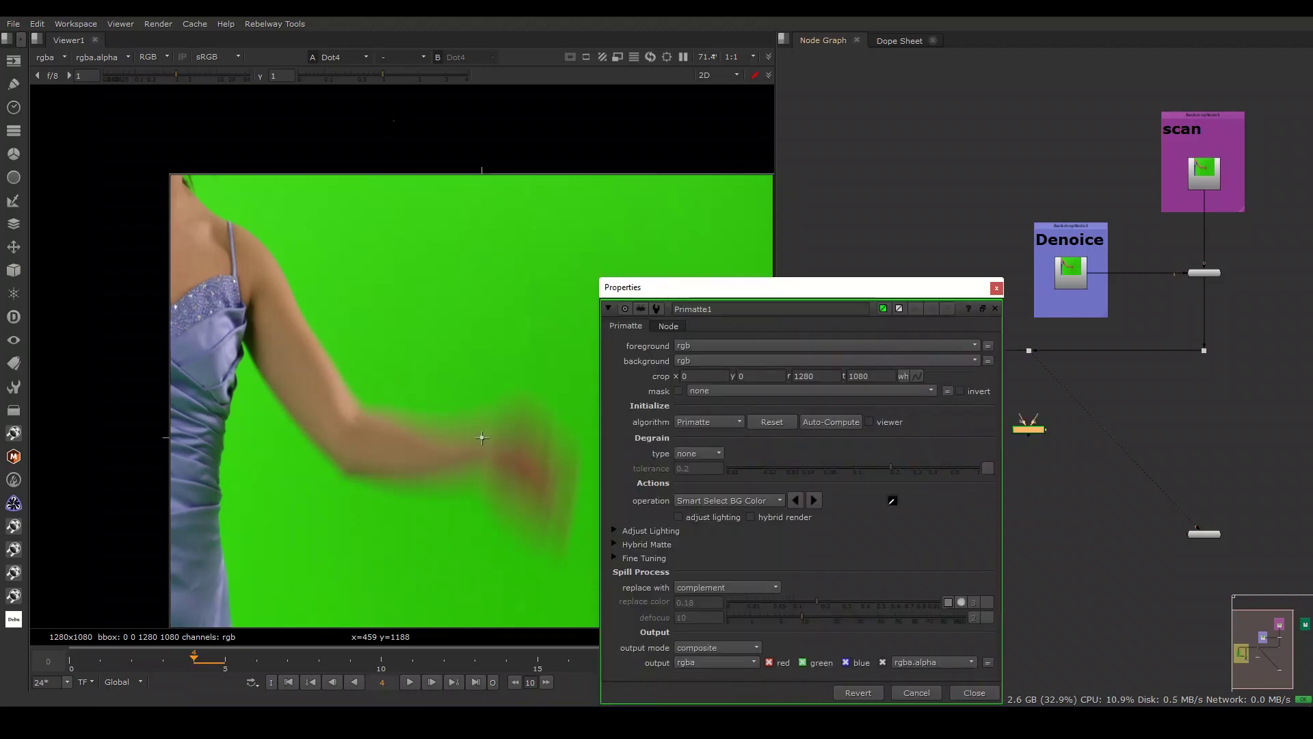
- Display the auto-computed Primatte alpha and sample the grey backdrop areas around the arm with Clean BG Noise
key(1)
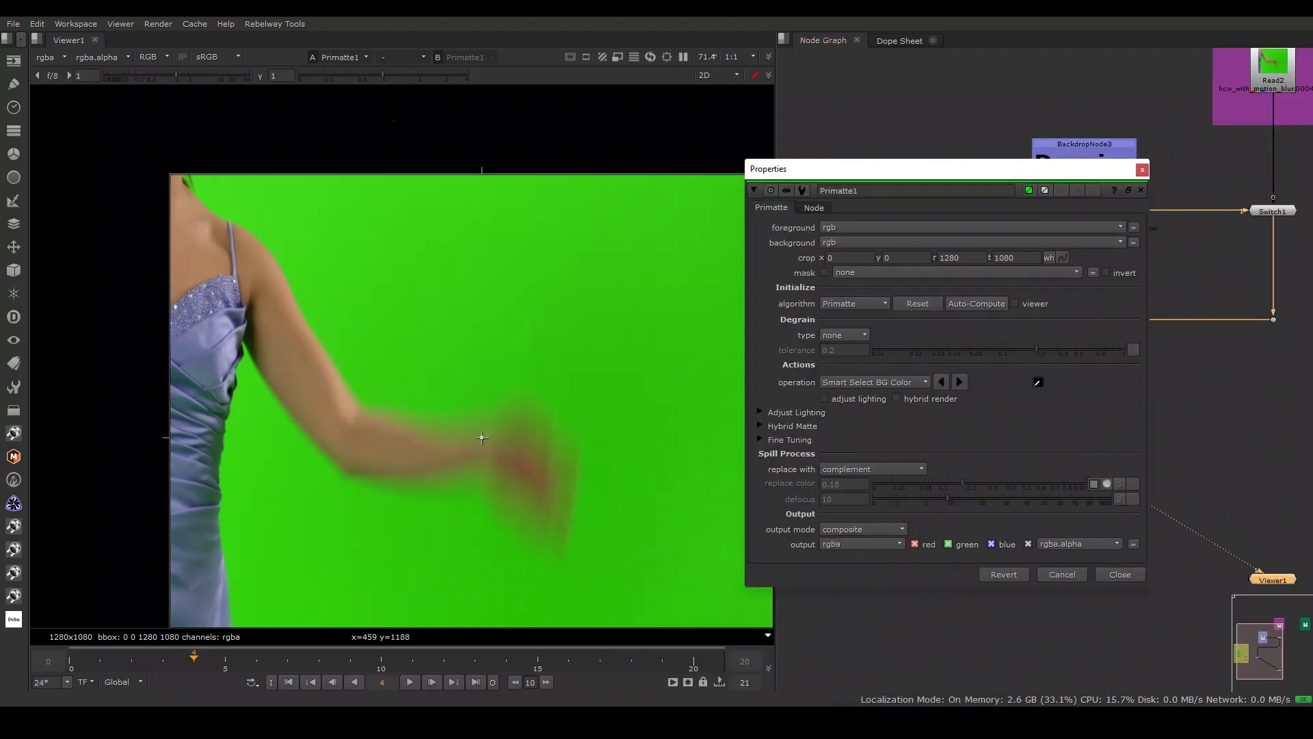
key(a)
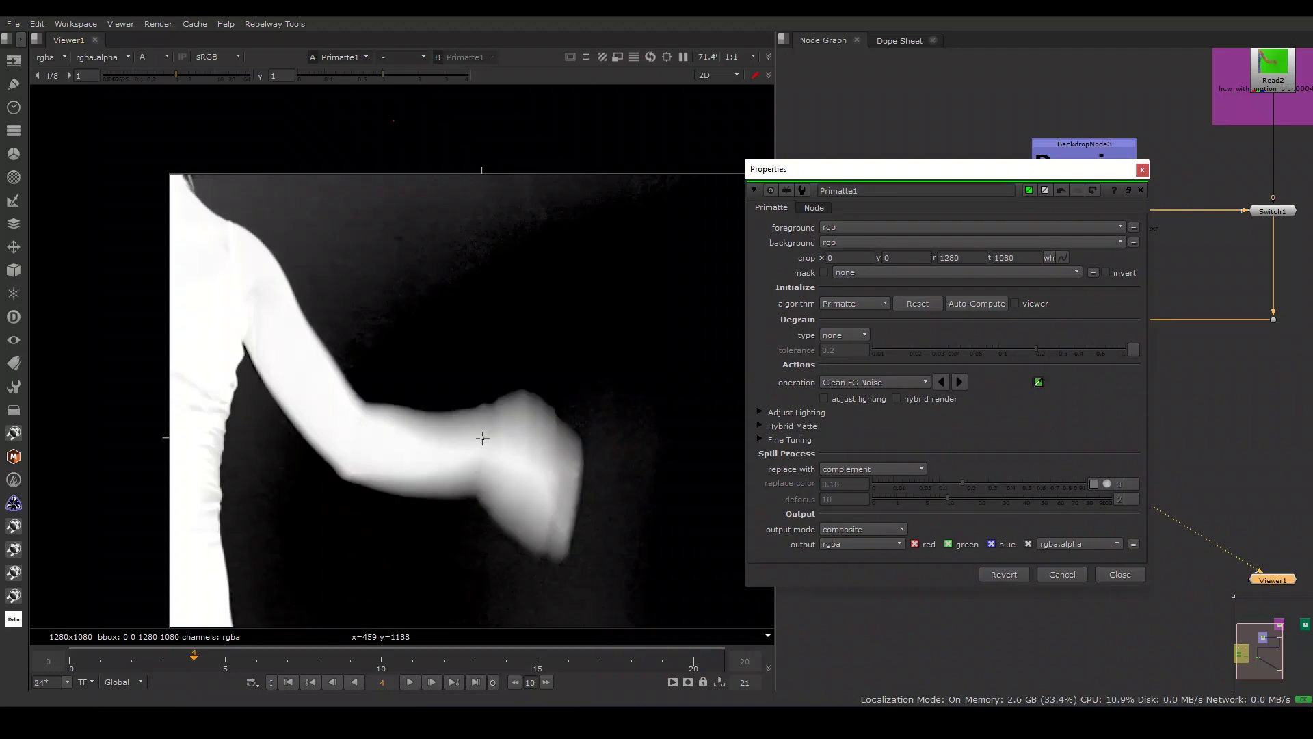
click(874, 381)
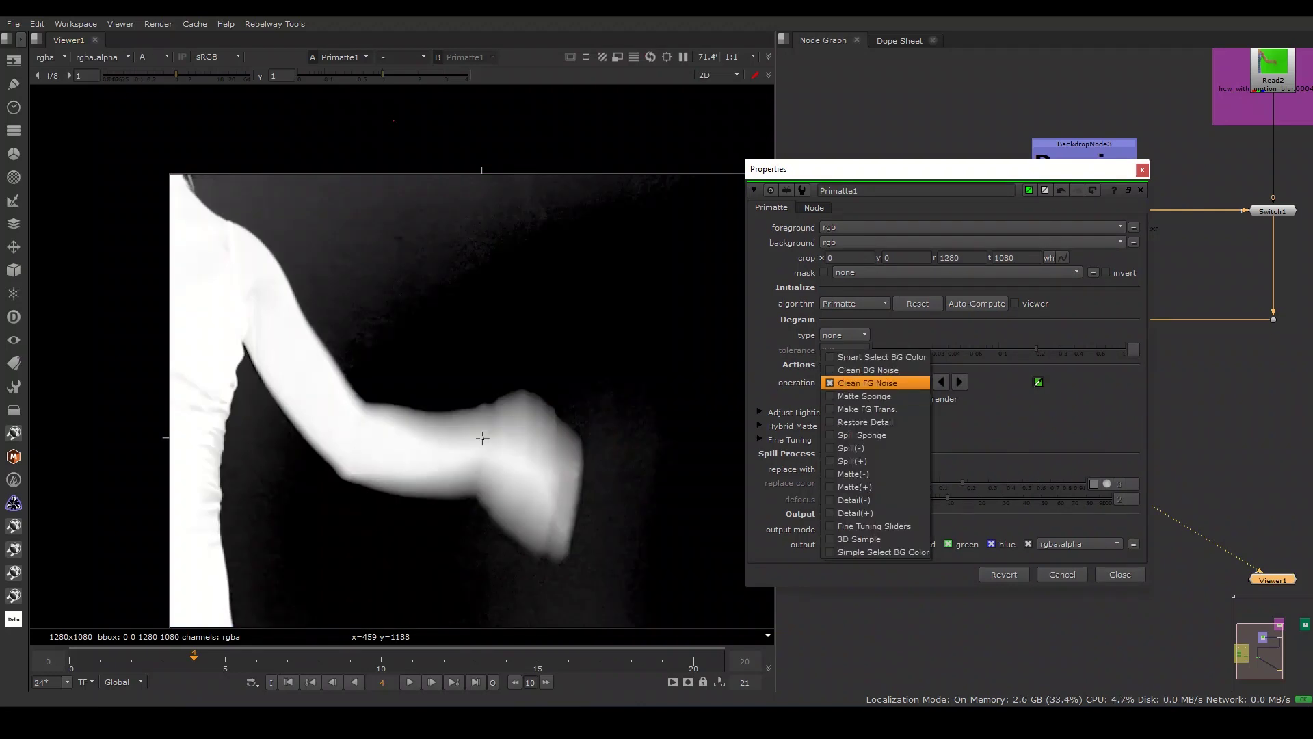
click(869, 367)
ctrl+shift+drag(206, 180, 260, 192)
ctrl+shift+drag(607, 450, 636, 491)
ctrl+shift+drag(496, 593, 575, 625)
ctrl+shift+drag(237, 431, 251, 486)
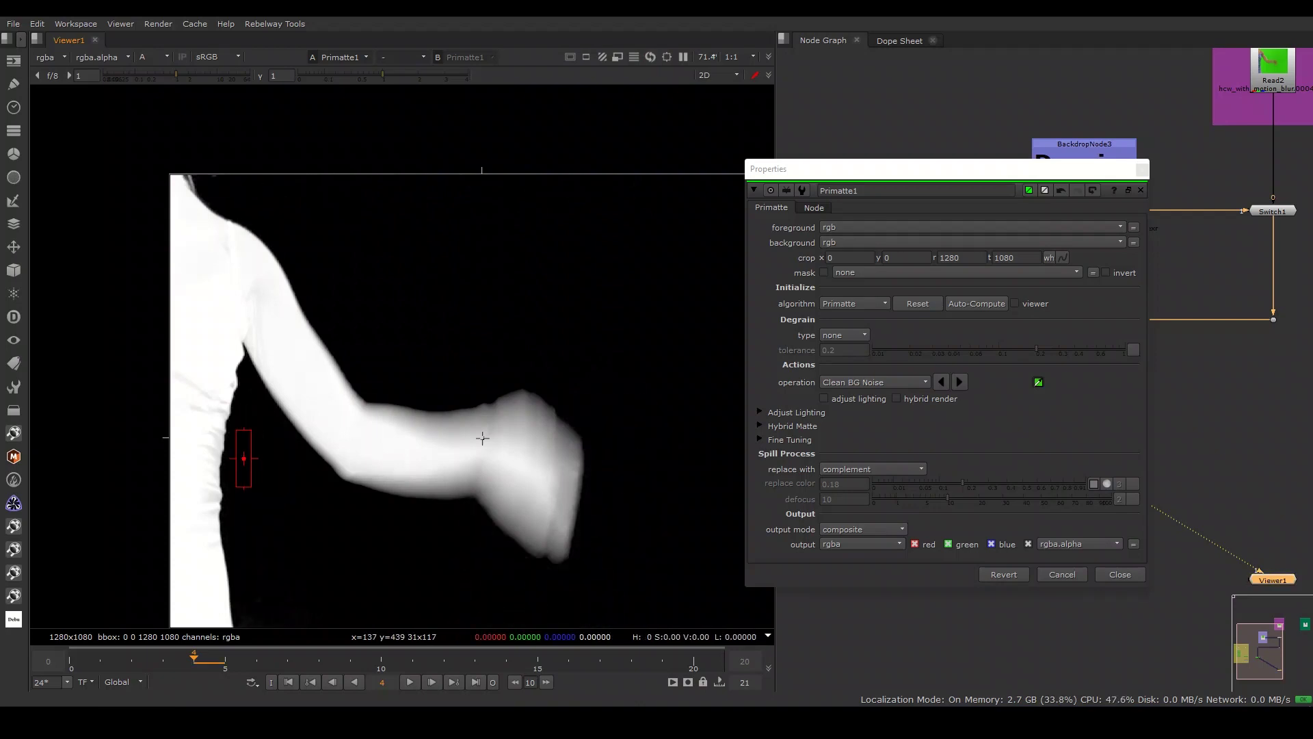
- Solidify the matte by sampling the dress, chest, shoulder and upper arm with Clean FG Noise, then close the Primatte settings
click(873, 382)
click(869, 394)
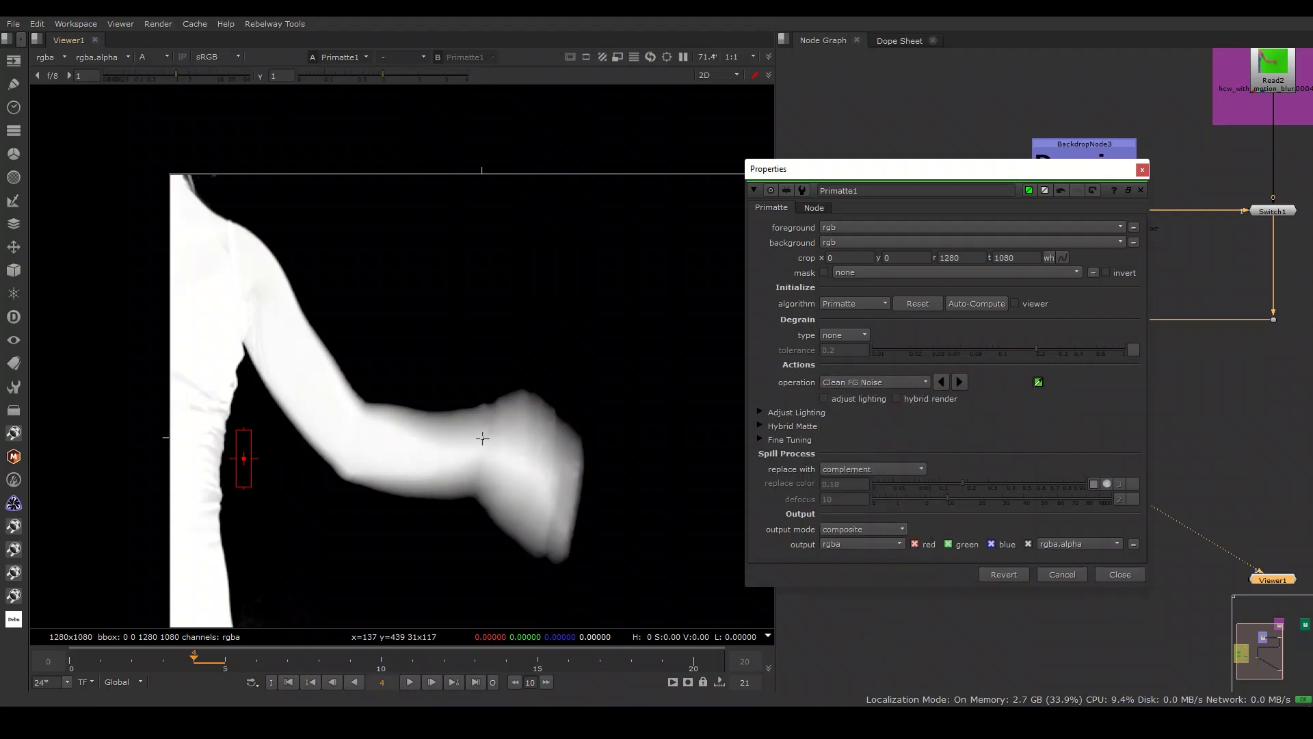
ctrl+shift+drag(196, 465, 197, 469)
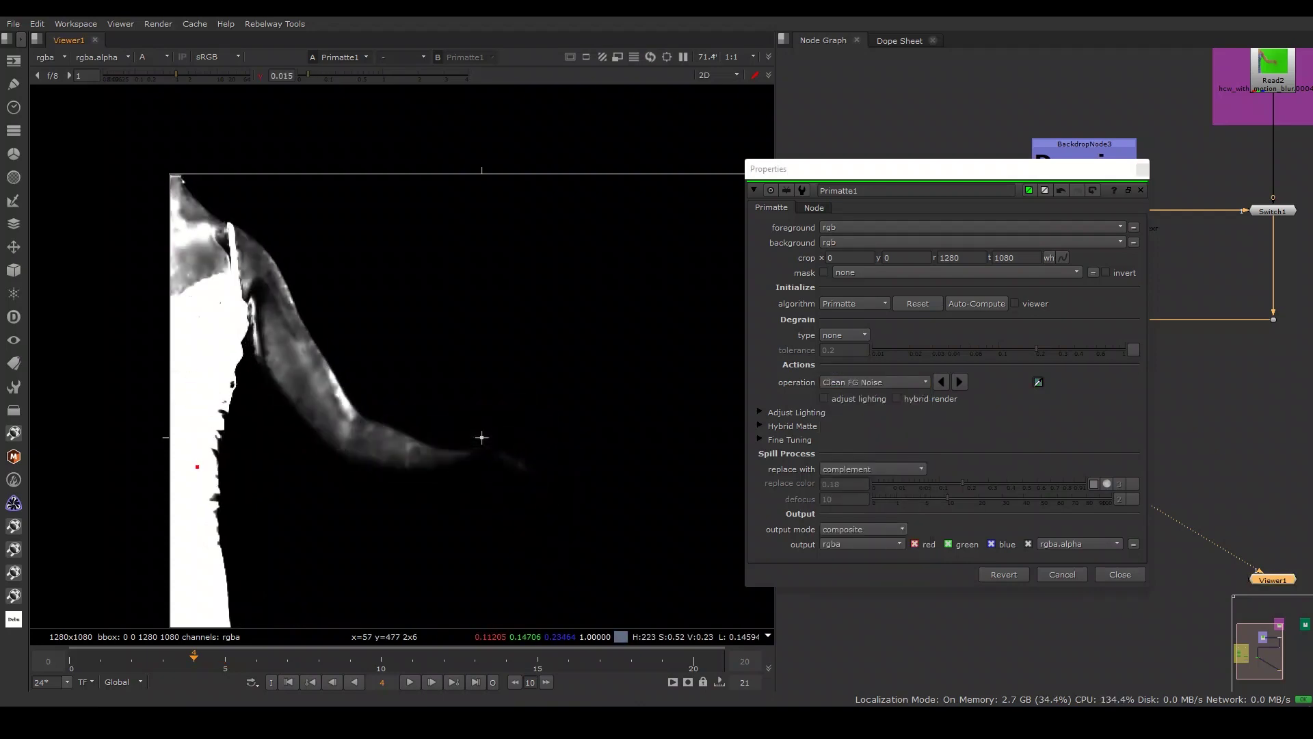
ctrl+shift+drag(190, 253, 259, 292)
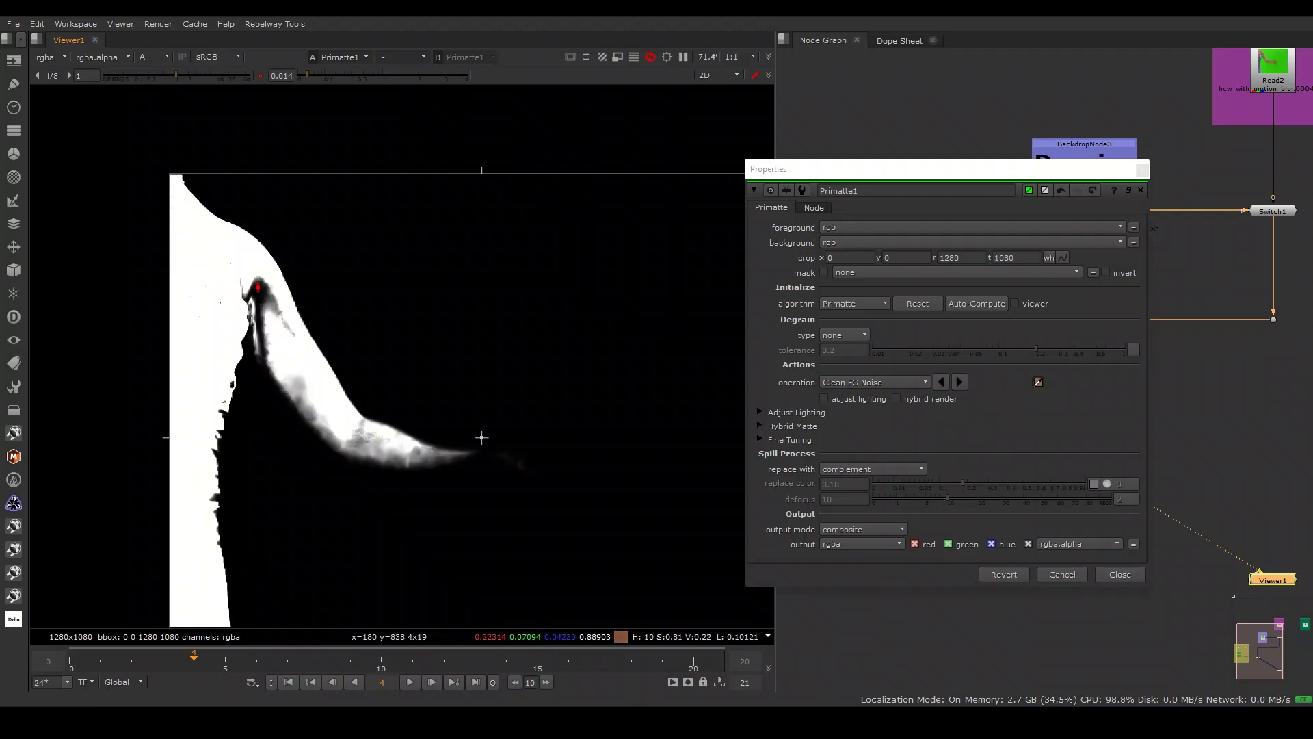
ctrl+shift+drag(210, 399, 223, 413)
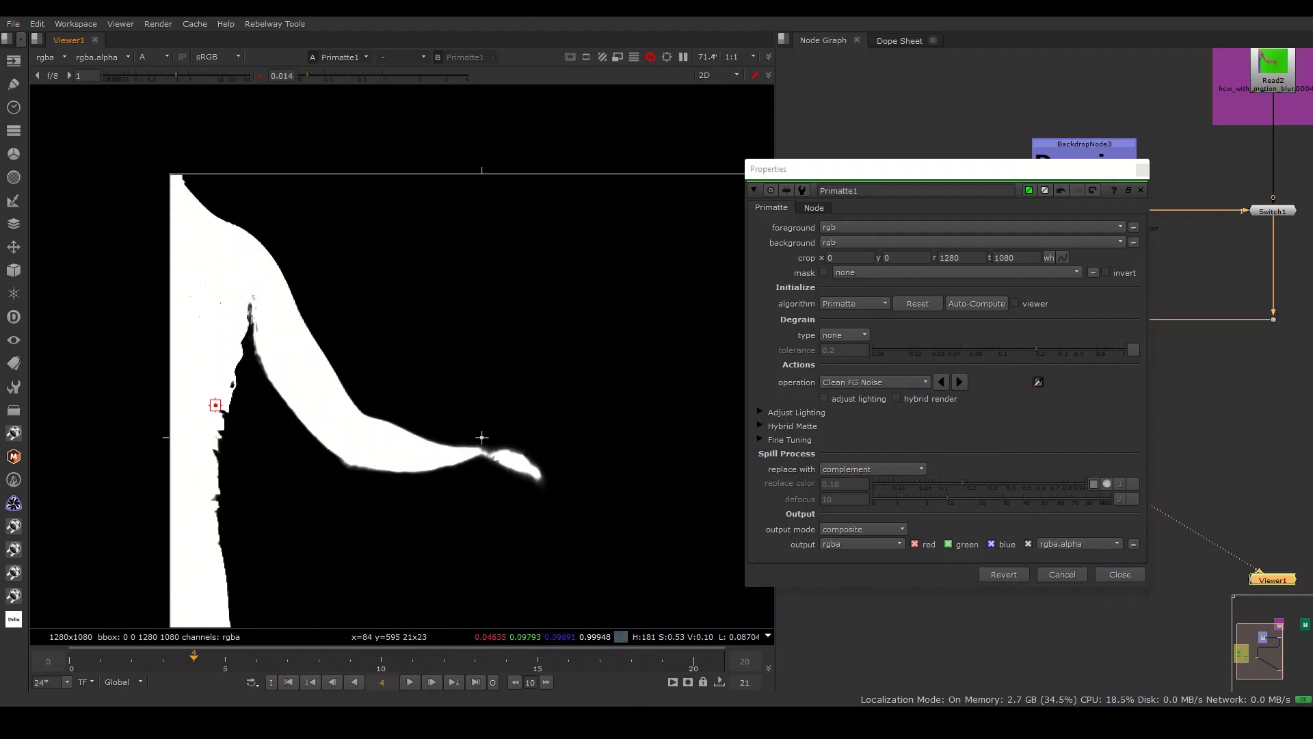
ctrl+shift+drag(259, 356, 273, 372)
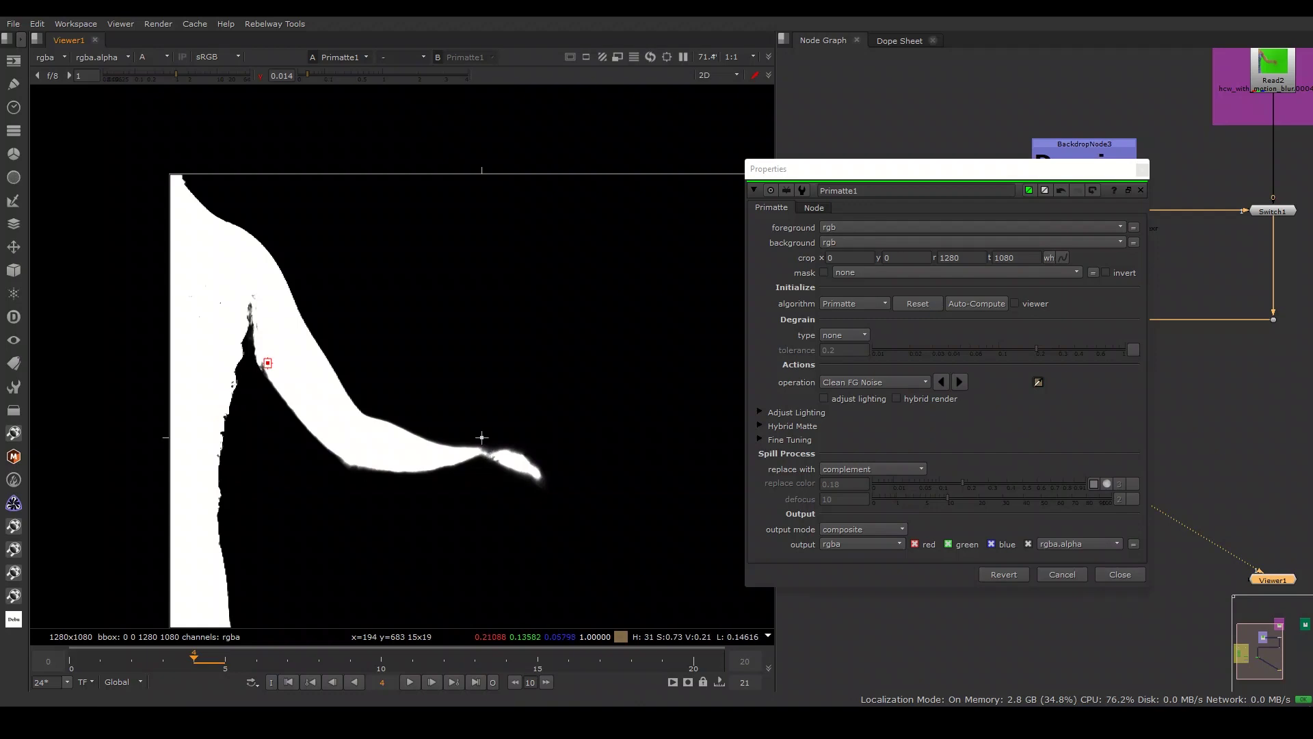
ctrl+shift+drag(237, 294, 253, 308)
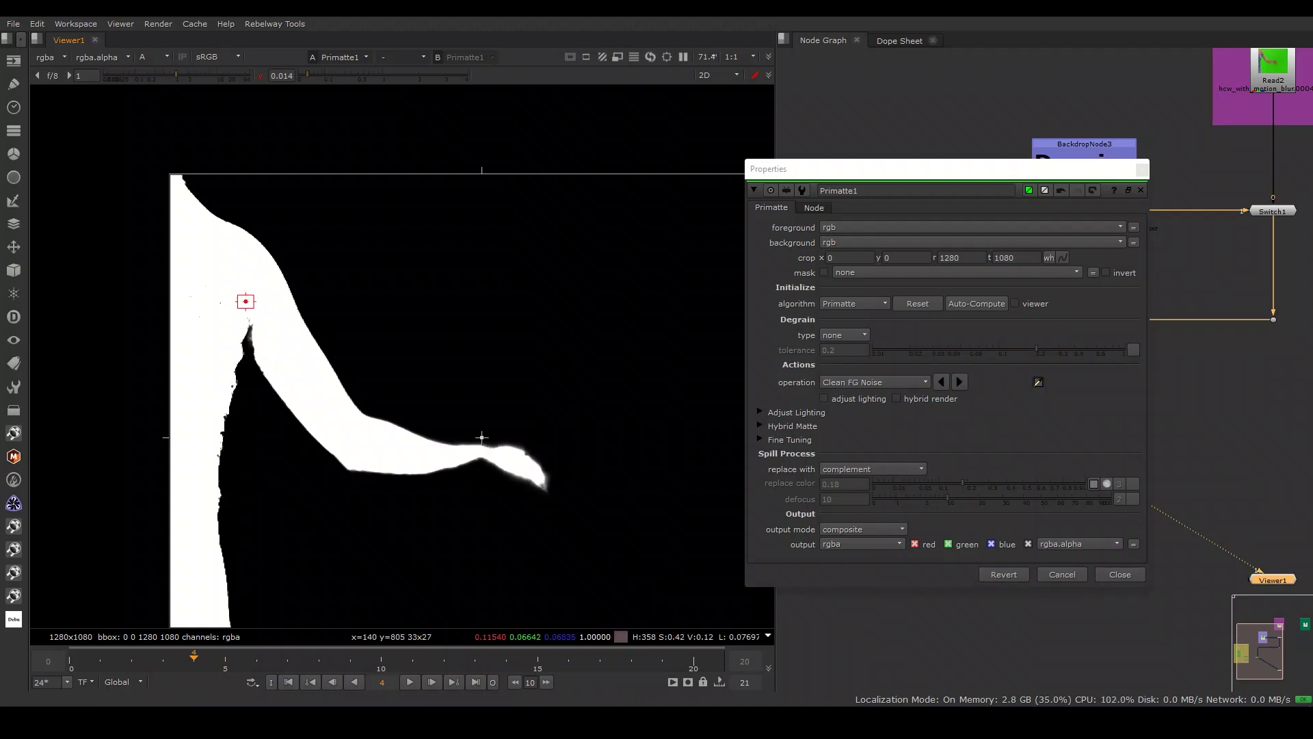
key(y)
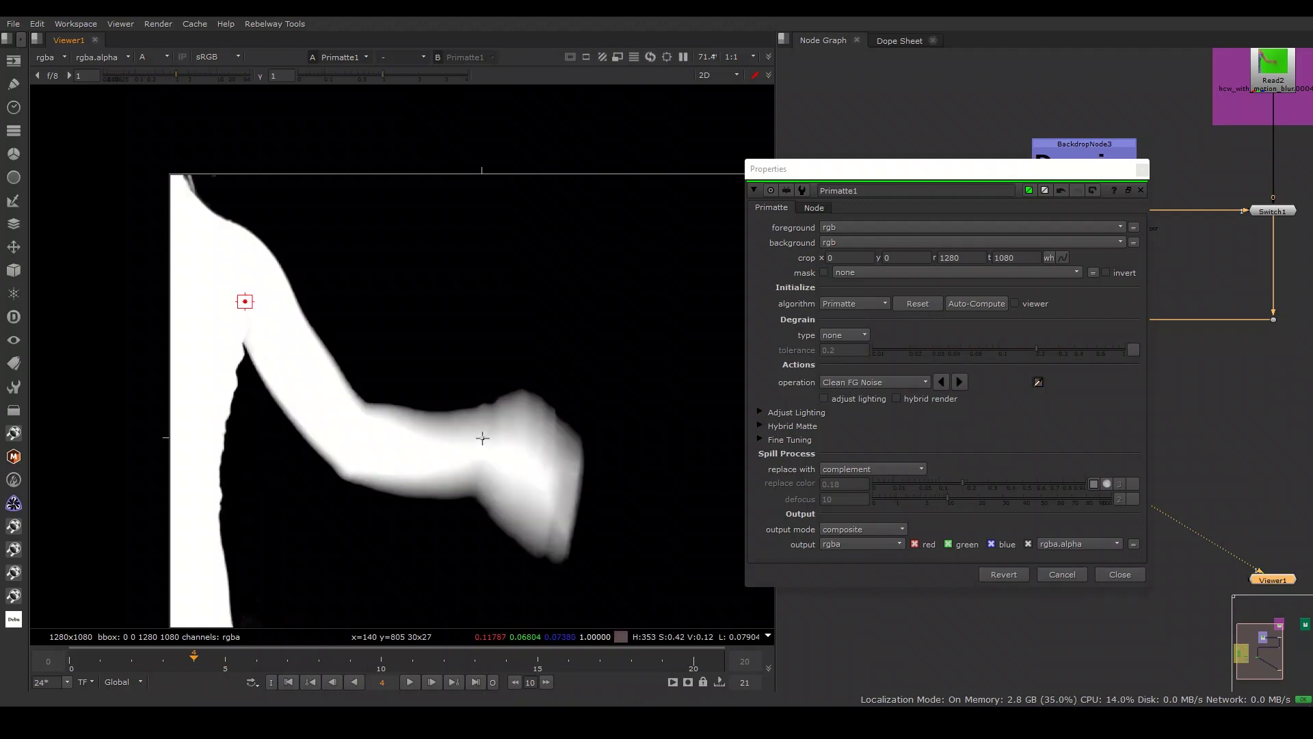
click(1141, 168)
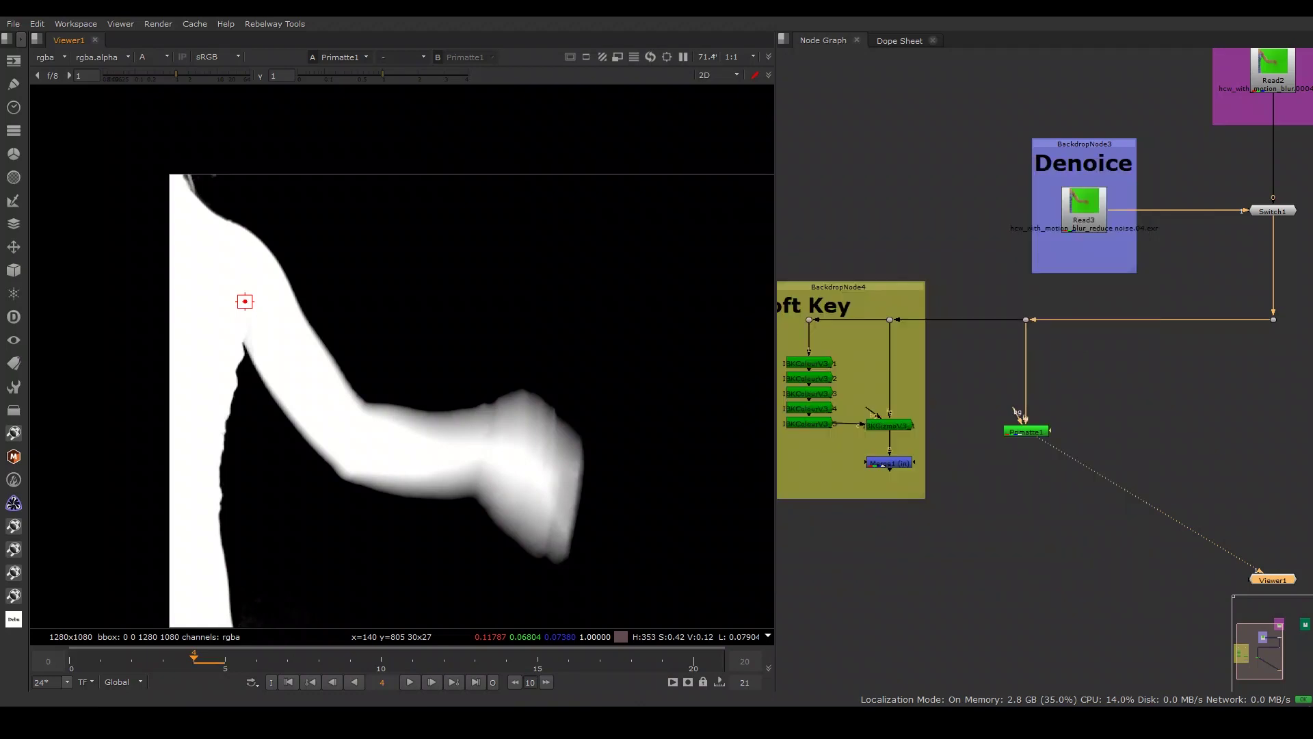
- Add a FilterErode node below the Primatte node, limited to the alpha channel with size 6
drag(1026, 431, 1026, 424)
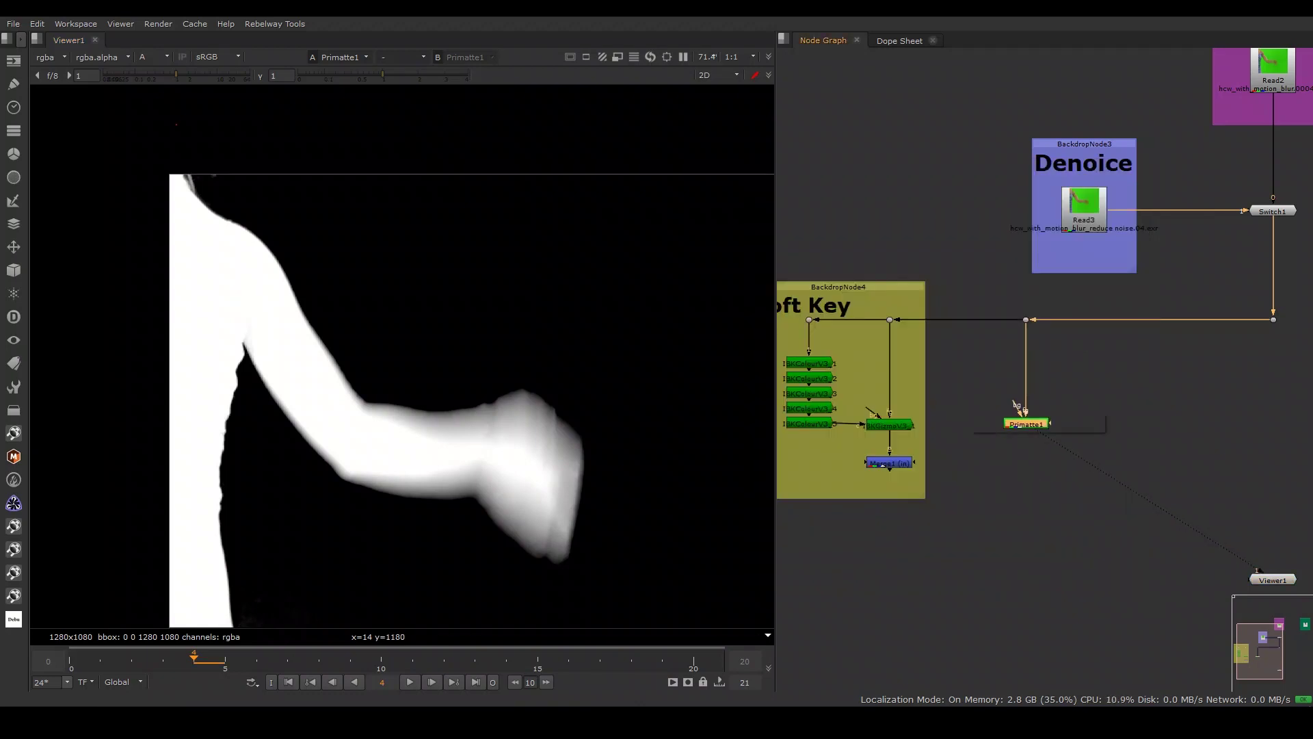
key(Tab)
text(er)
key(Down)
key(Return)
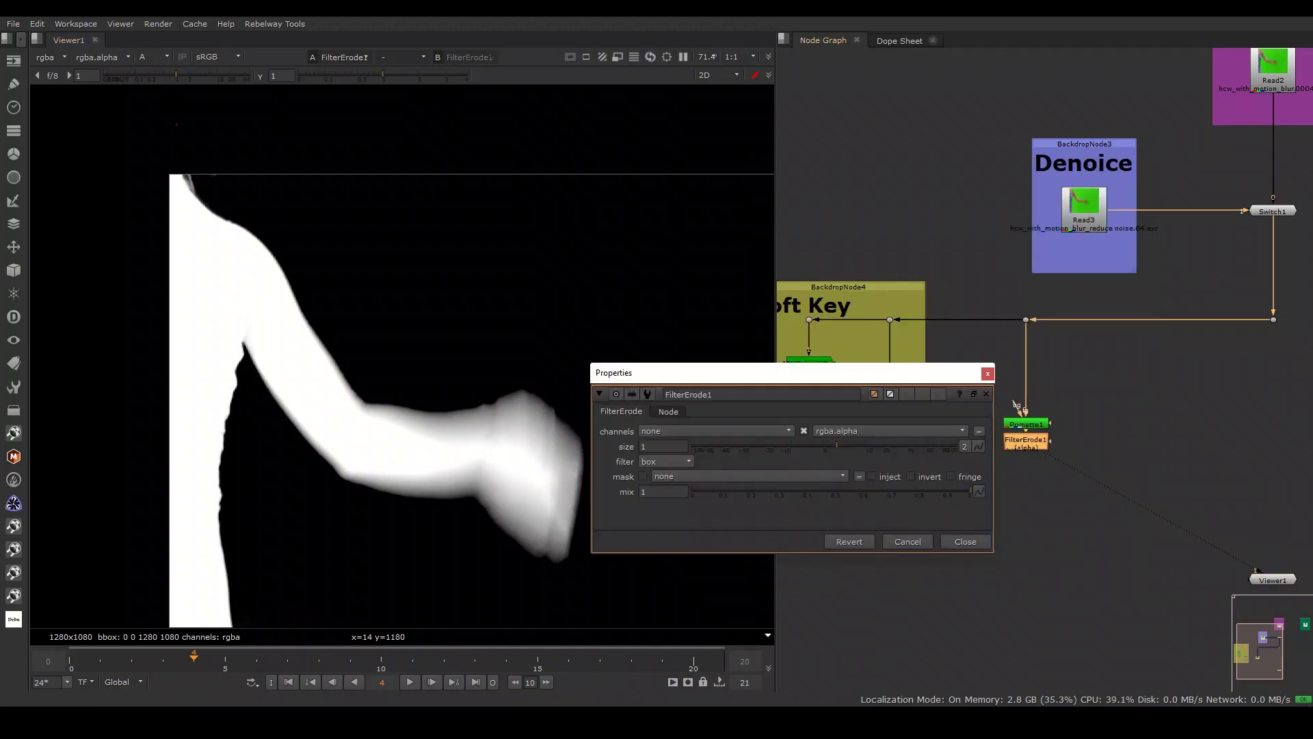
key(space)
key(Return)
key(Tab)
text(6)
key(Return)
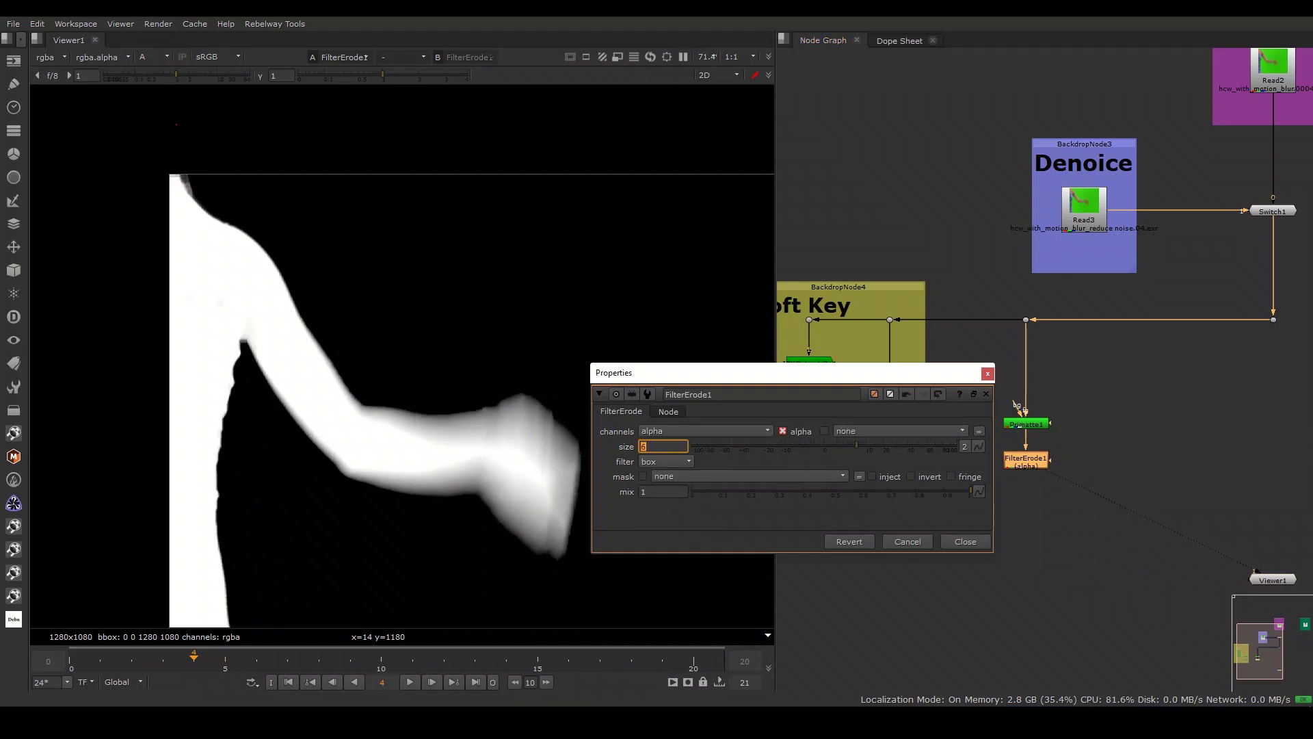
key(Escape)
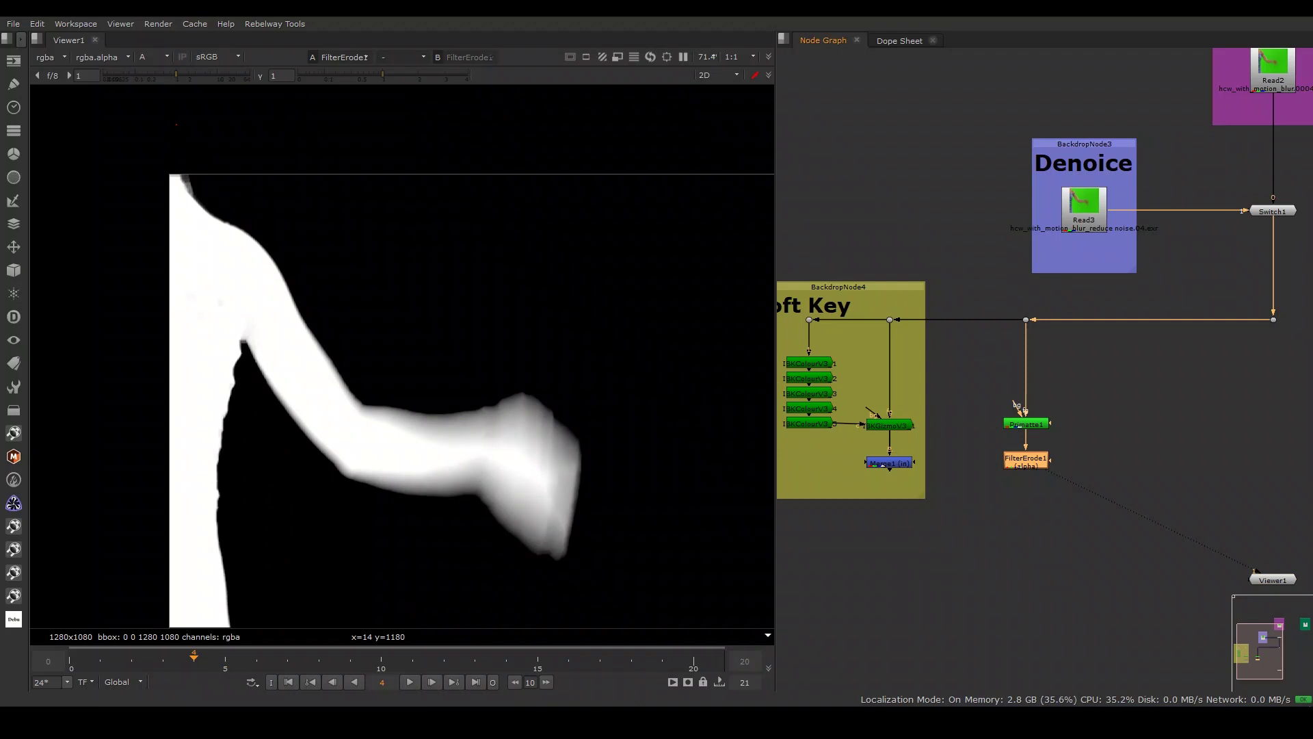
- Add a Blur node below the FilterErode, restricted to the alpha channel with size 5
key(b)
key(space)
key(Down)
key(Down)
key(Return)
key(Tab)
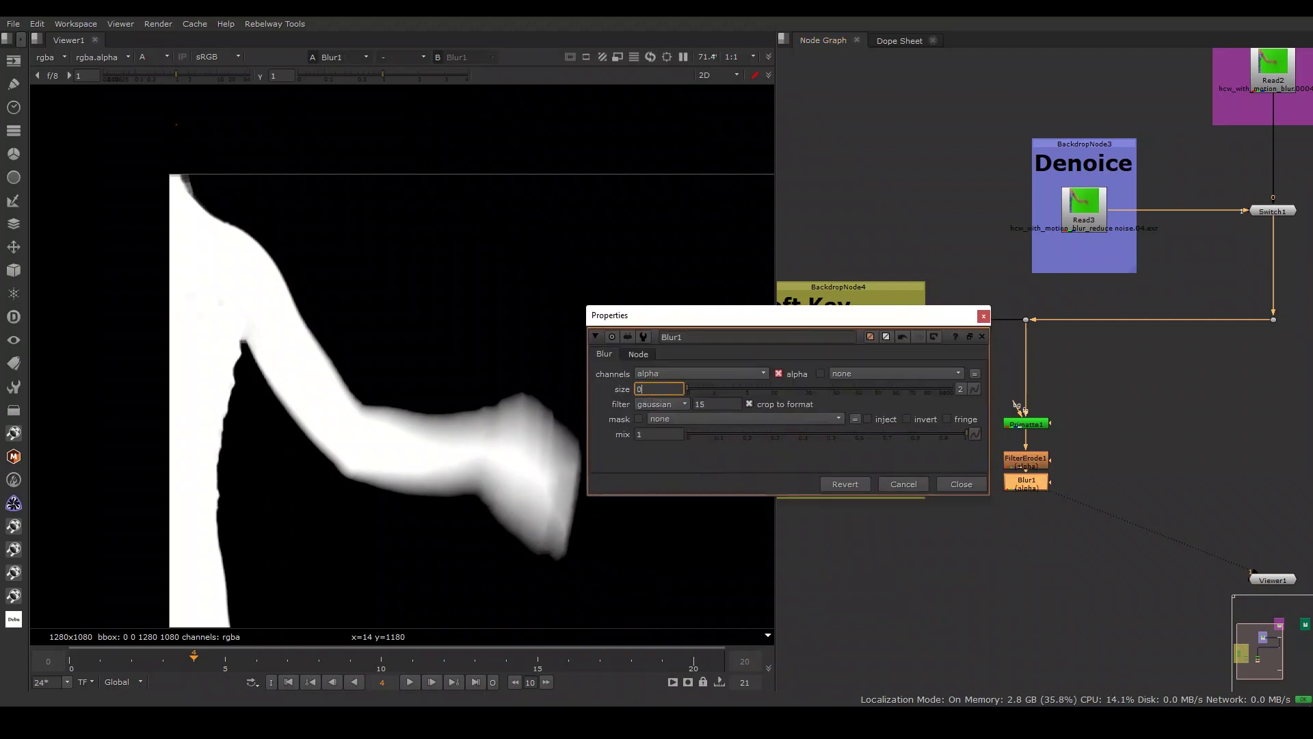
text(5)
key(Return)
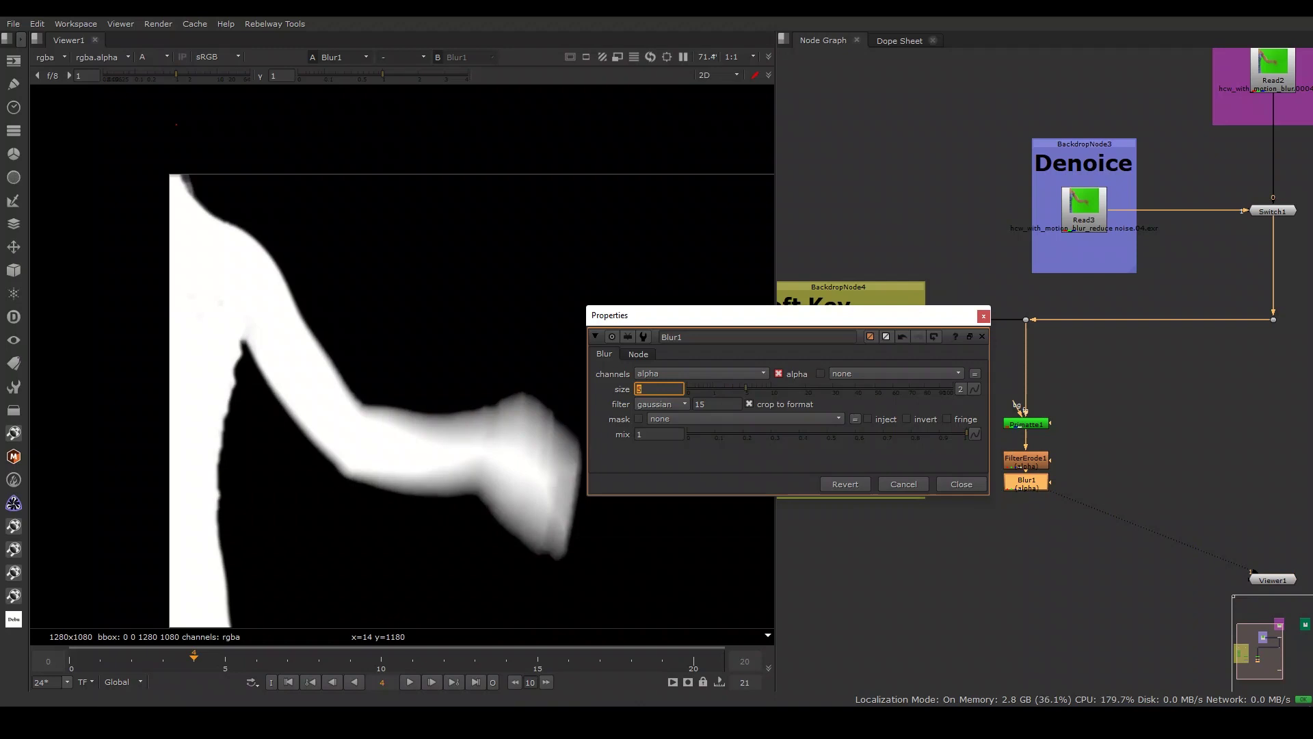
key(Escape)
- Disable and re-enable the FilterErode and Blur nodes together to compare the matte edges
drag(980, 446, 1086, 508)
key(d)
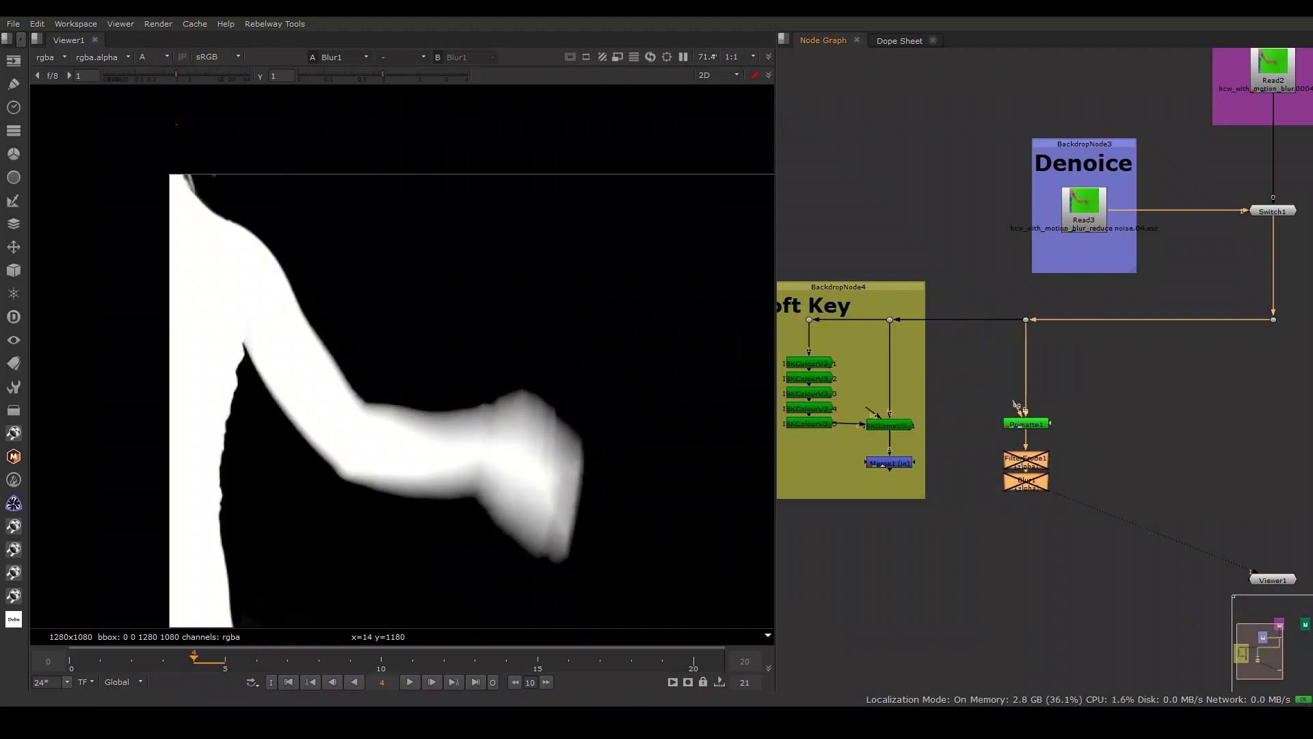
key(d)
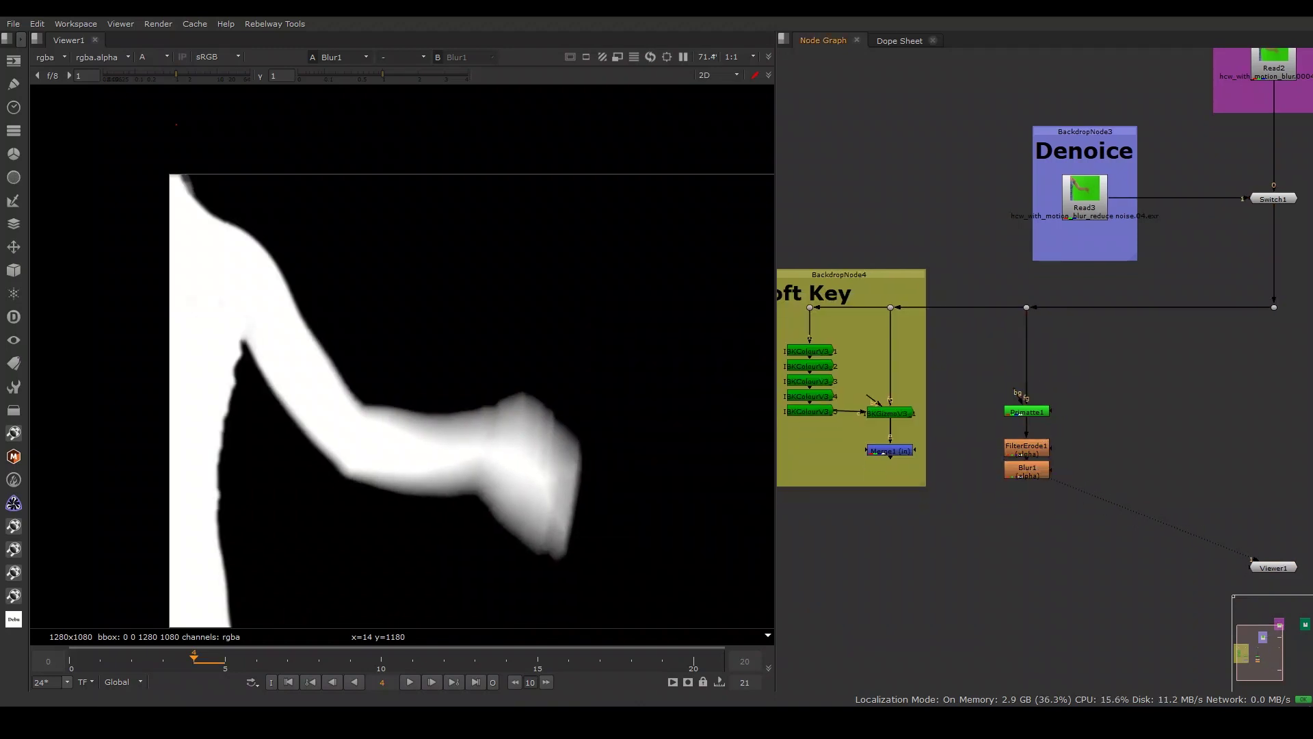
- Create a ChannelMerge node below the Blur, connecting input A to the Blur and input B to the Soft Key Merge through a dot
key(Tab)
text(chan)
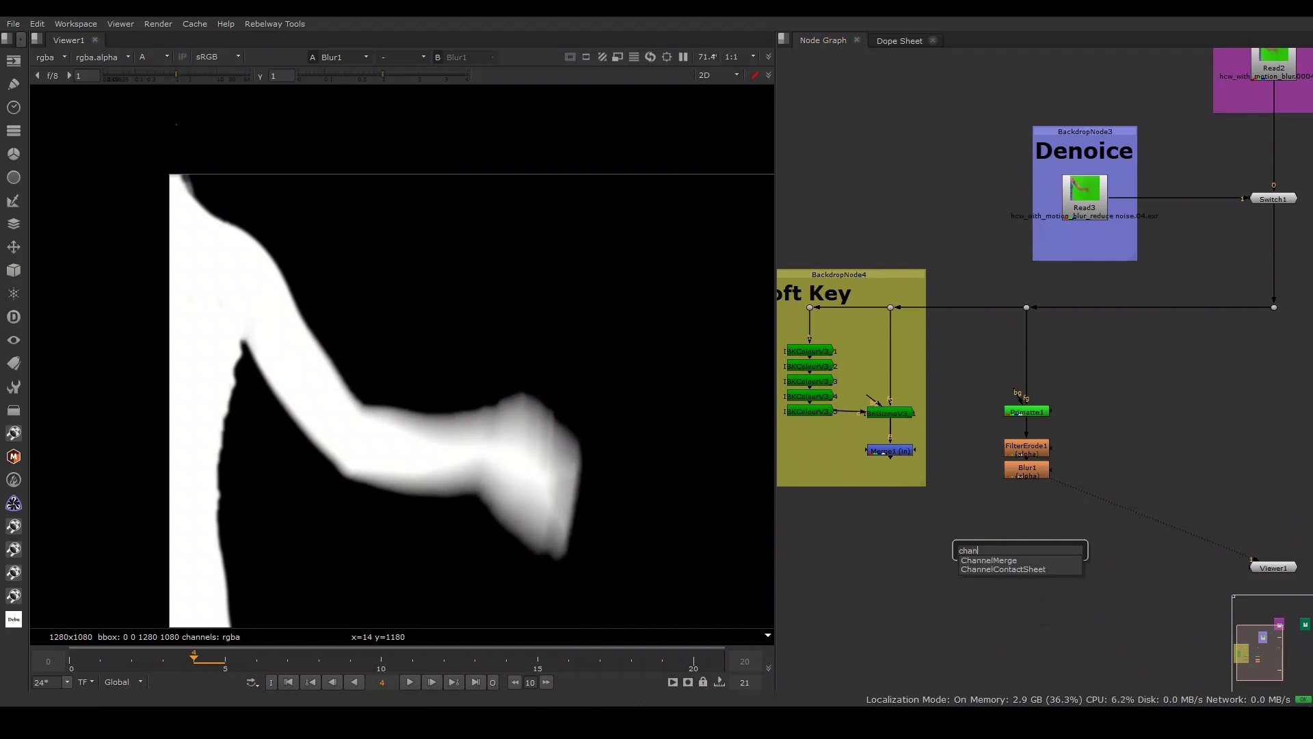
key(Return)
click(981, 478)
drag(1005, 530, 1027, 469)
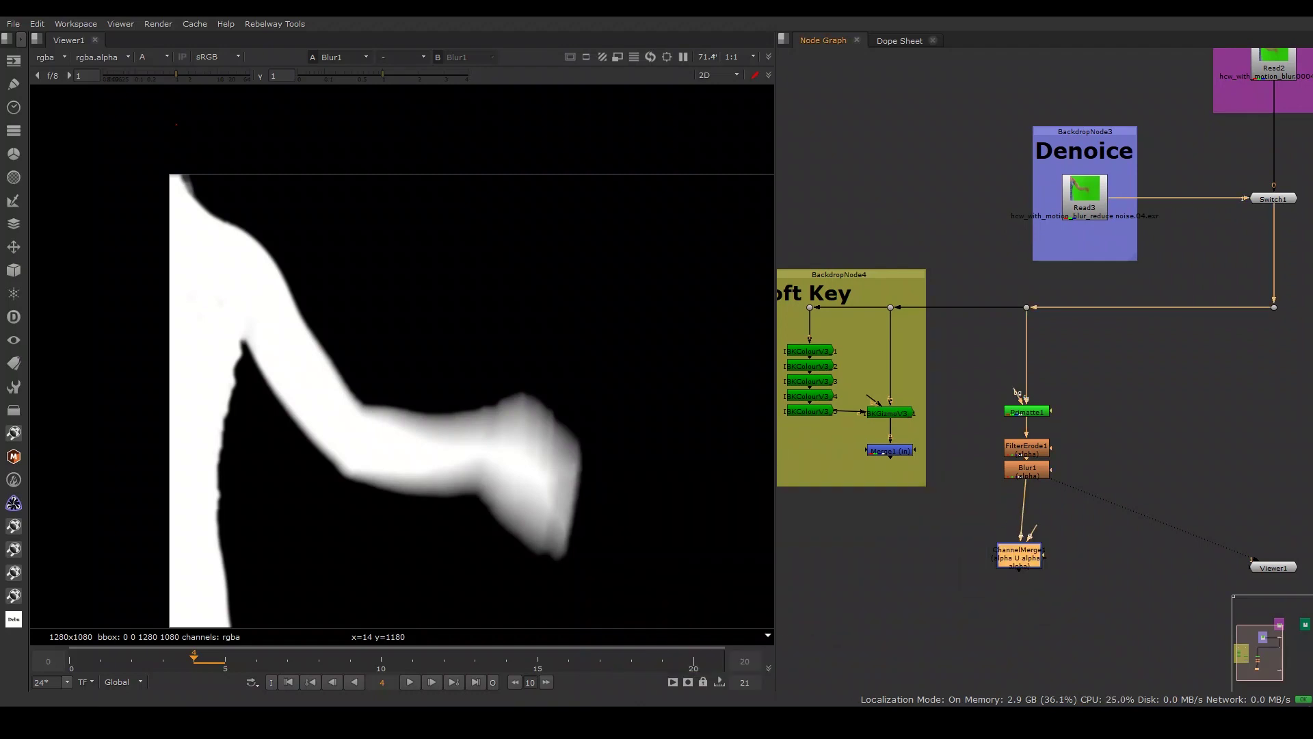
drag(938, 487, 891, 554)
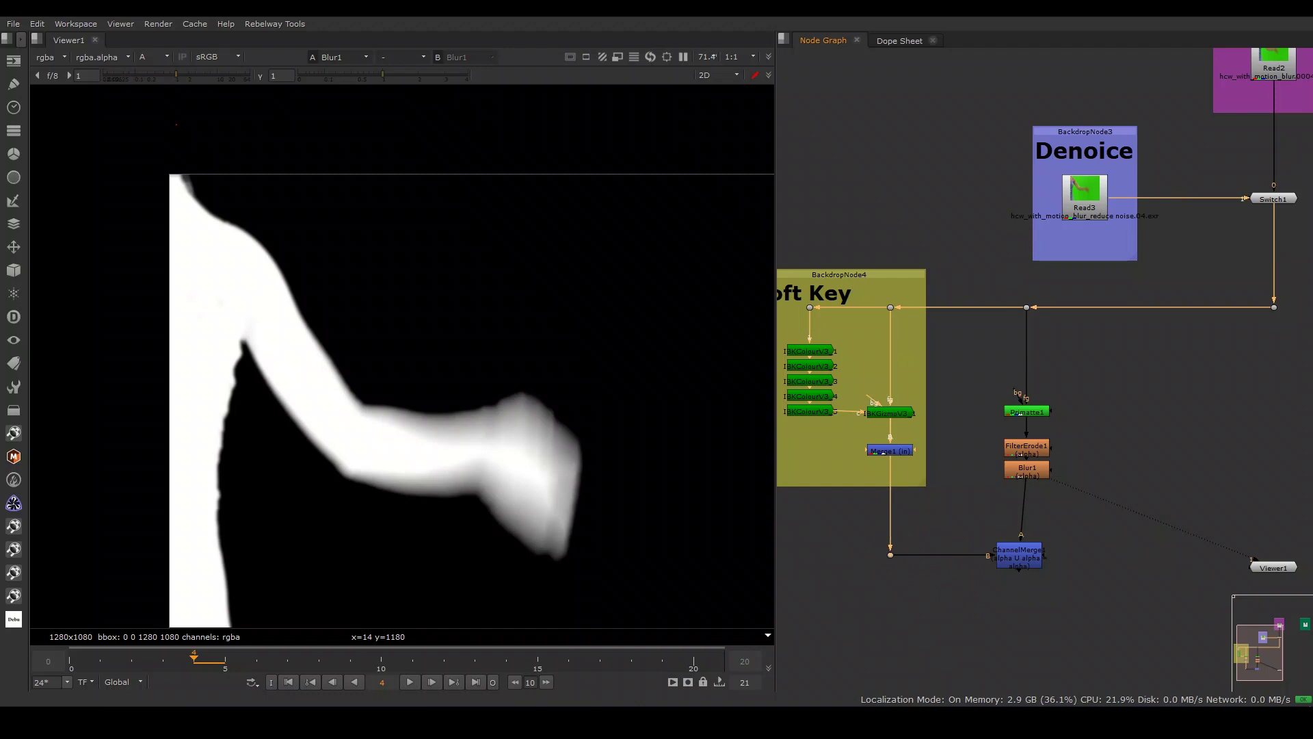
drag(1019, 555, 1027, 555)
- View the ChannelMerge output and sample the combined alpha over the chest and shoulder
key(1)
ctrl+shift+drag(198, 251, 248, 311)
ctrl+click(374, 111)
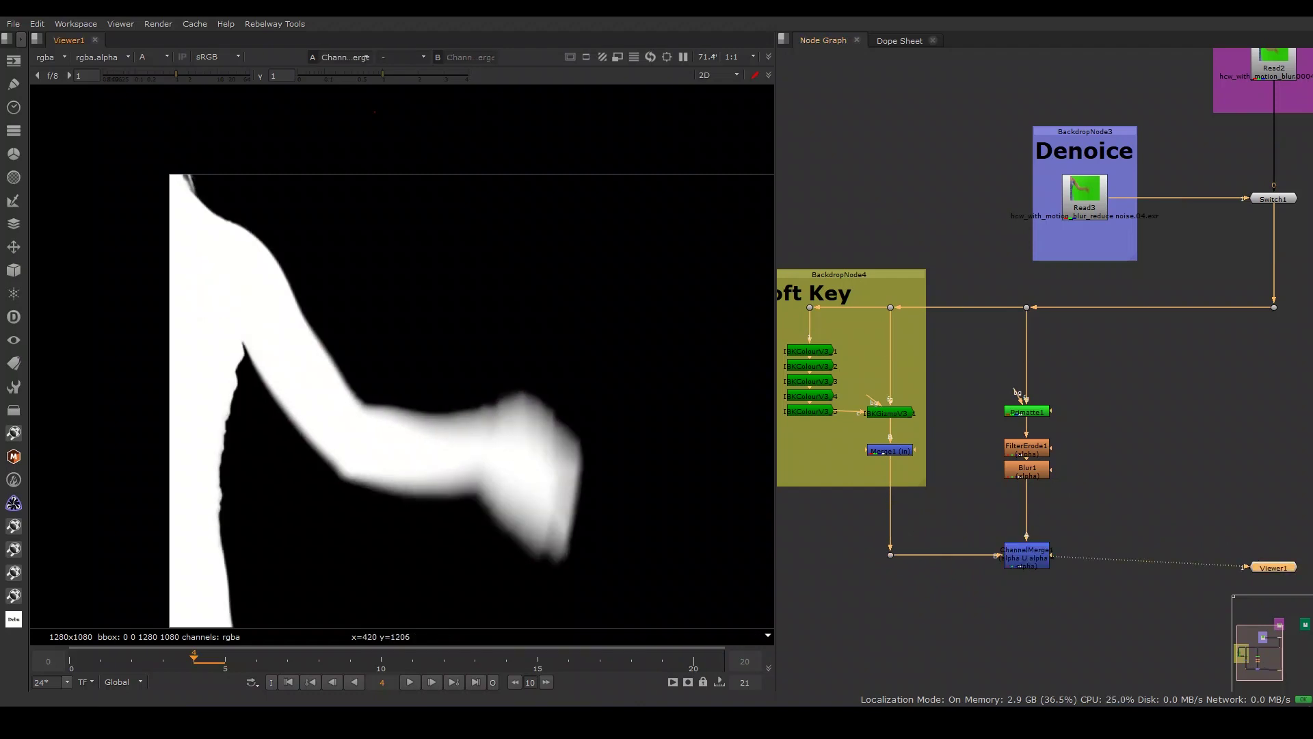
- Add a Clamp node below the ChannelMerge and limit it to the alpha channel
middle_drag(1032, 558, 1002, 491)
key(Tab)
text(clam)
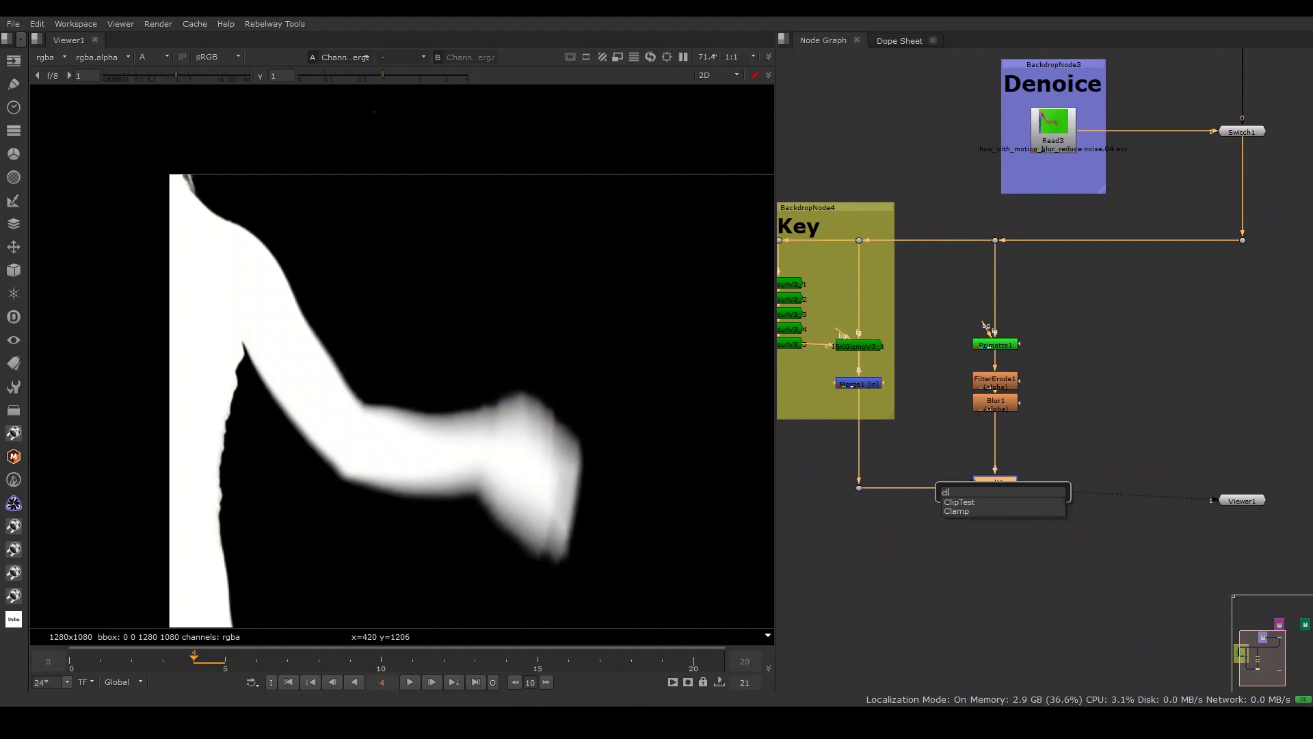
key(Return)
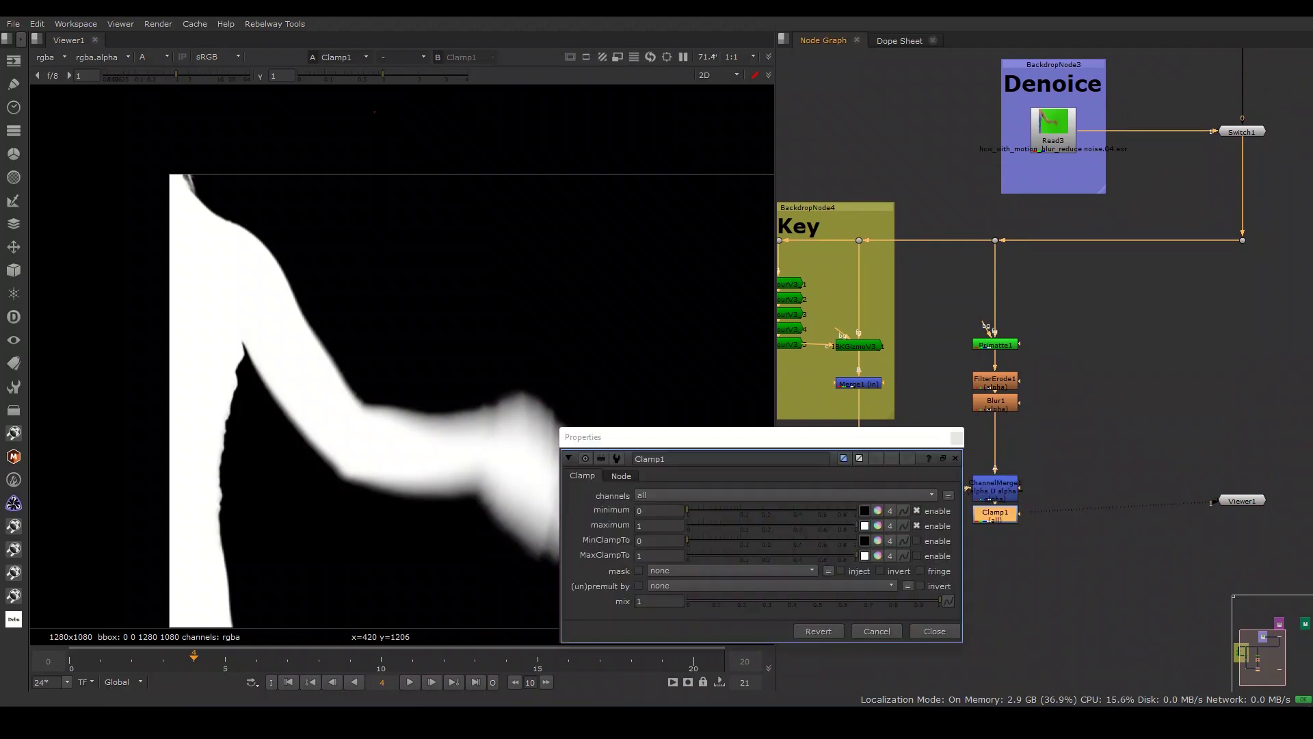
click(752, 495)
click(671, 547)
click(957, 437)
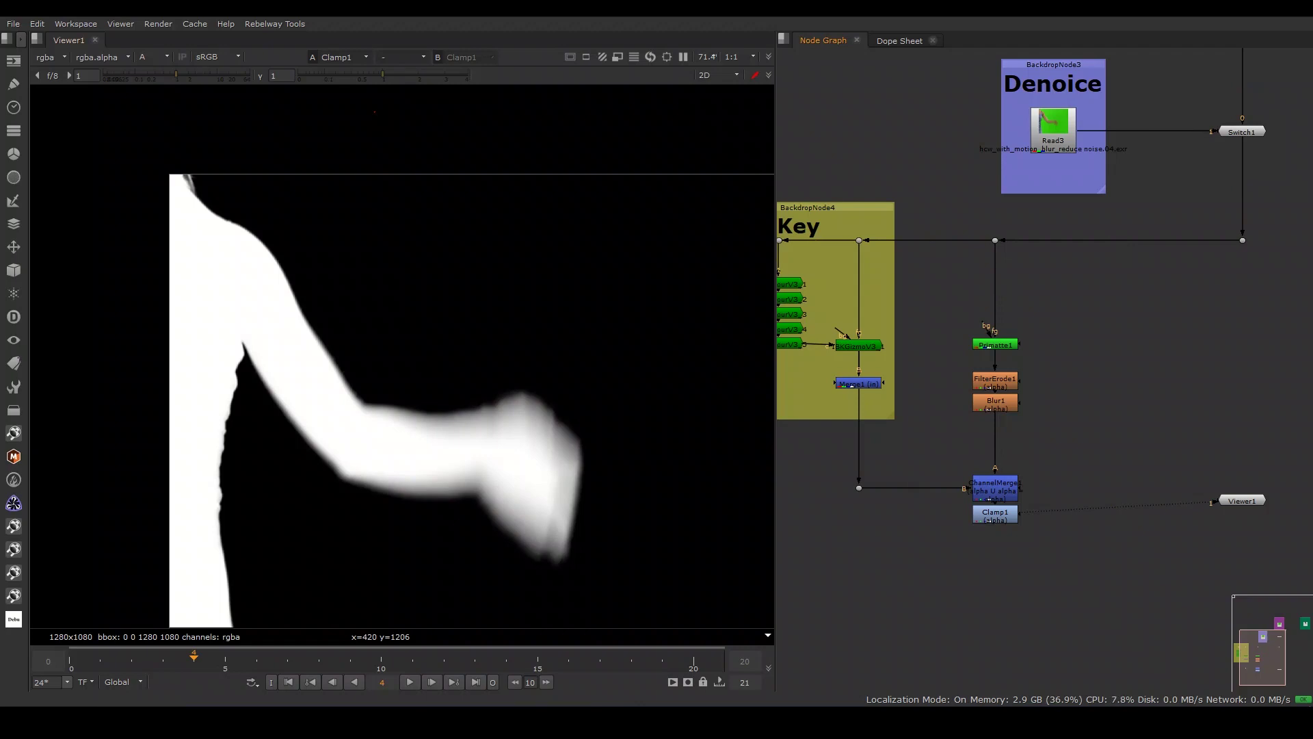
- Move the Viewer node to just below the Clamp node
scroll(869, 428, down, 2)
drag(1181, 484, 1008, 587)
click(976, 504)
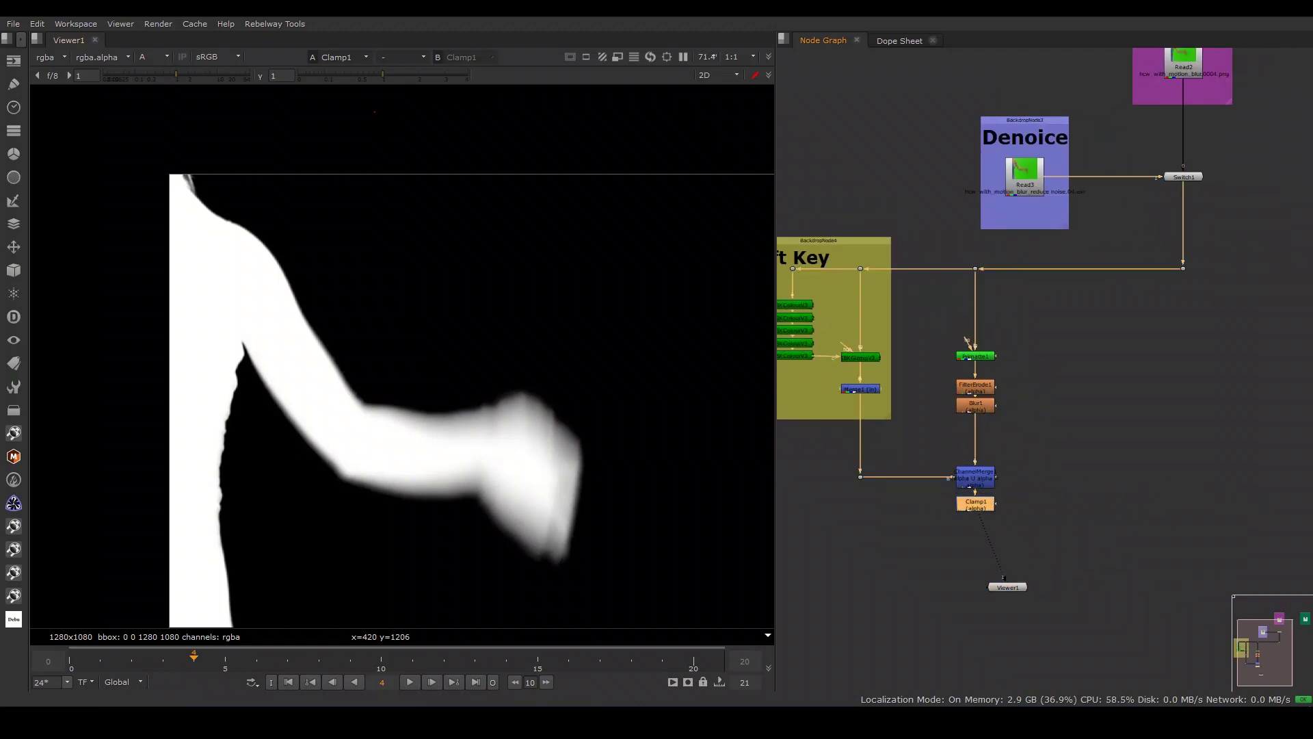
- Add a Copy node with input B on the plate's corner dot and input A on the Clamp, and view its RGB channels
click(1077, 478)
middle_drag(1077, 478, 1033, 483)
key(Tab)
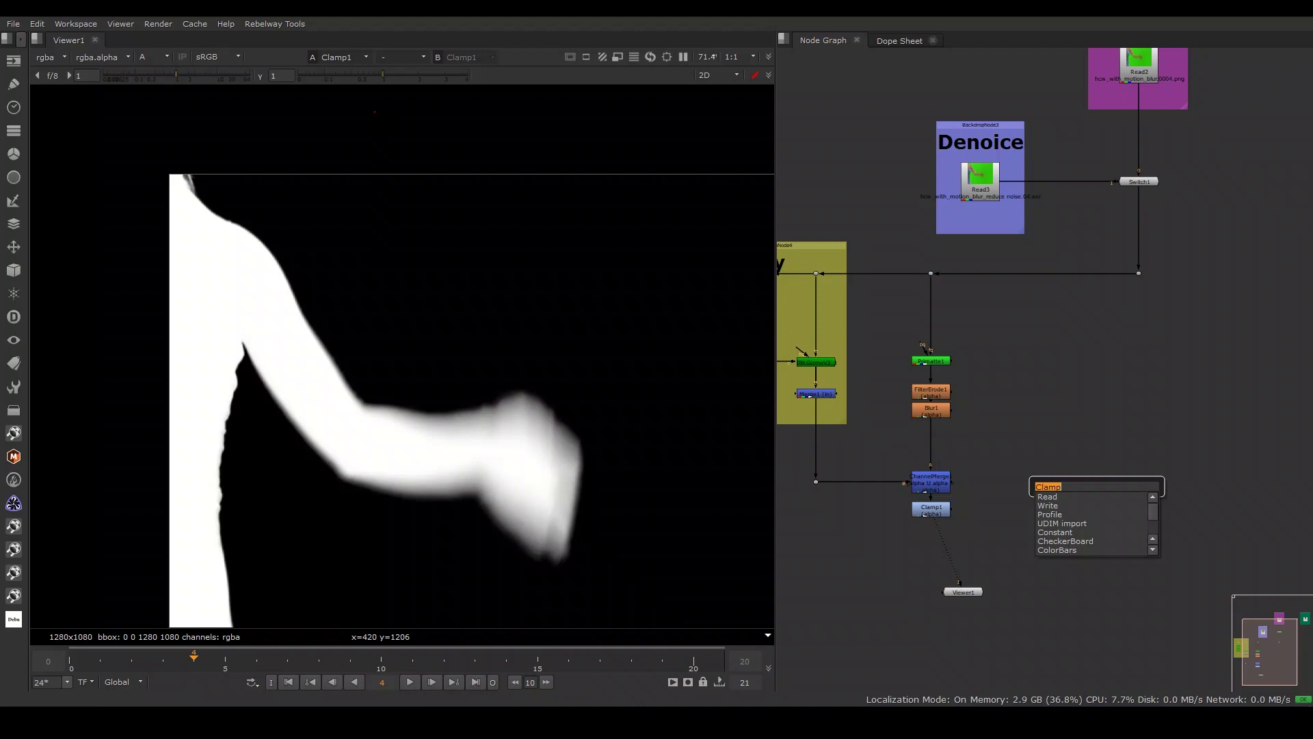
text(copy)
key(Return)
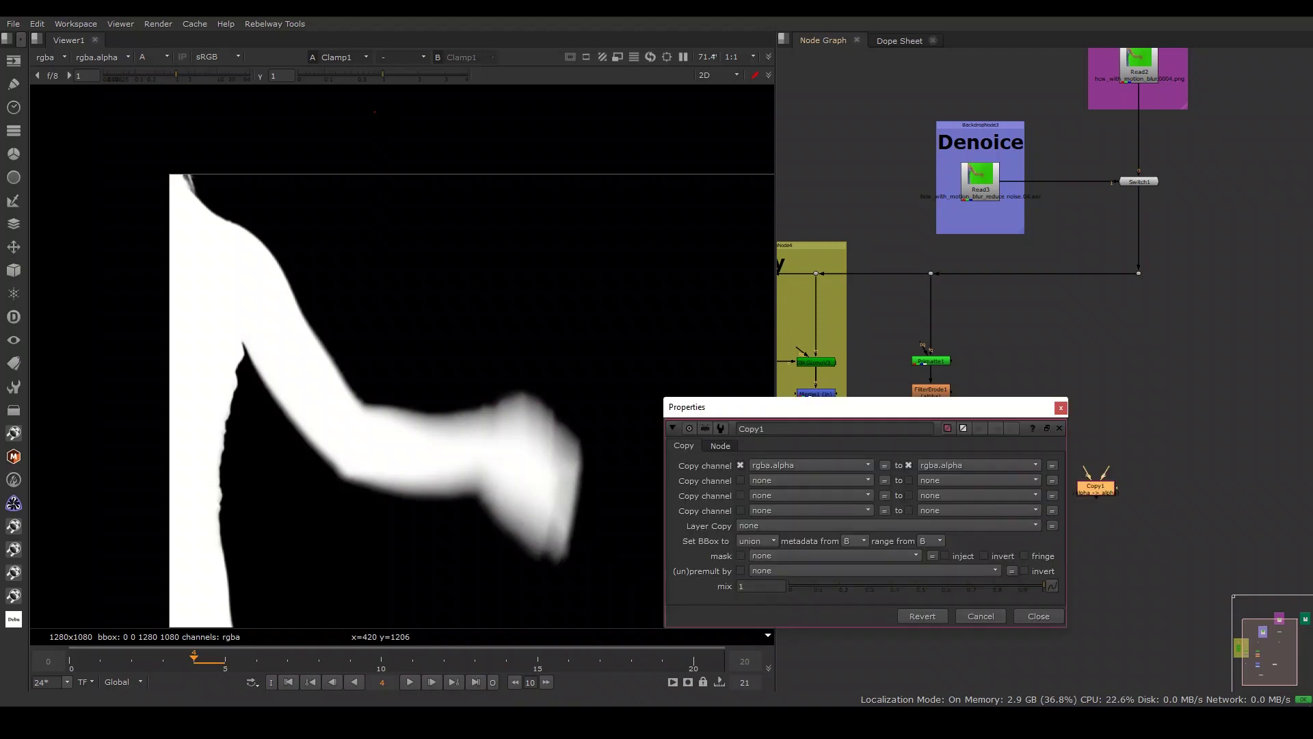
drag(1095, 487, 1139, 272)
drag(1126, 509, 1134, 503)
key(a)
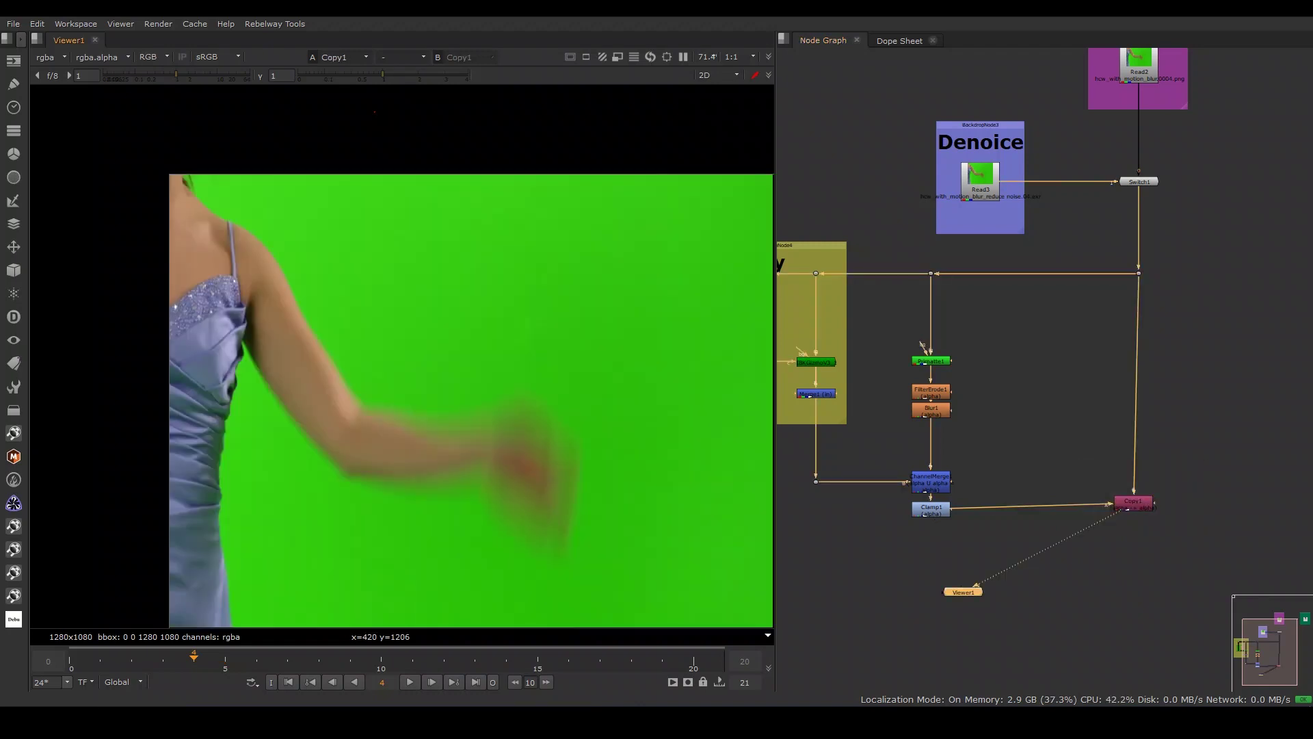
drag(1133, 504, 1139, 503)
- Add a Premult node below the Copy node to multiply the plate's RGB by its alpha
key(Tab)
text(pre)
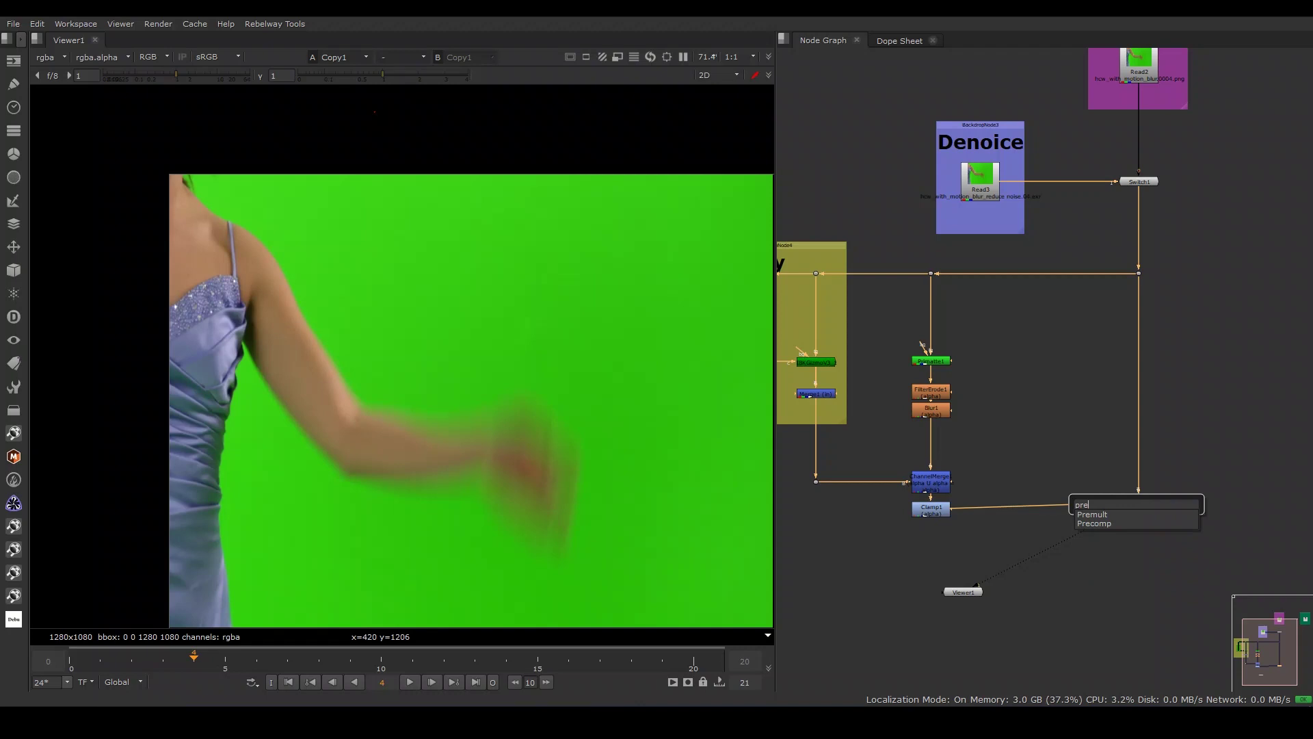
key(Return)
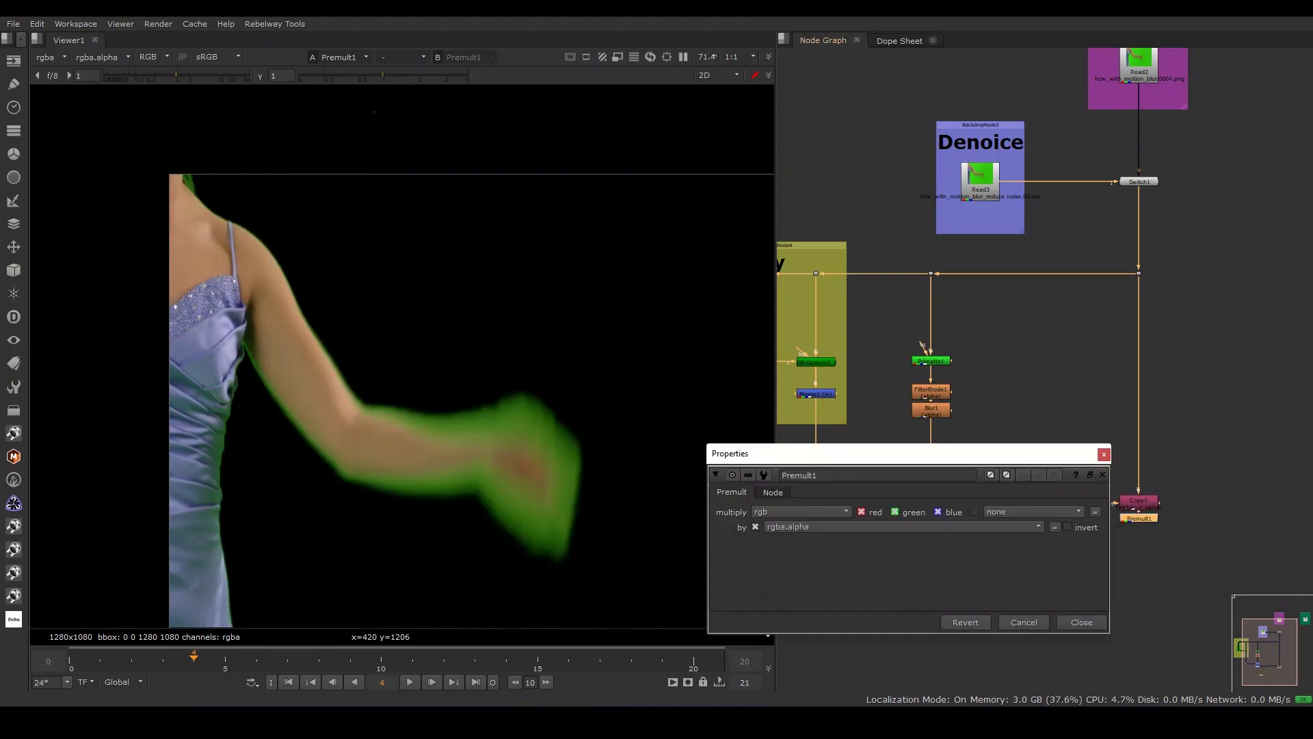
key(Escape)
- Insert a PxF_KillSpill node in the plate branch between the corner dot and the Copy node
key(Tab)
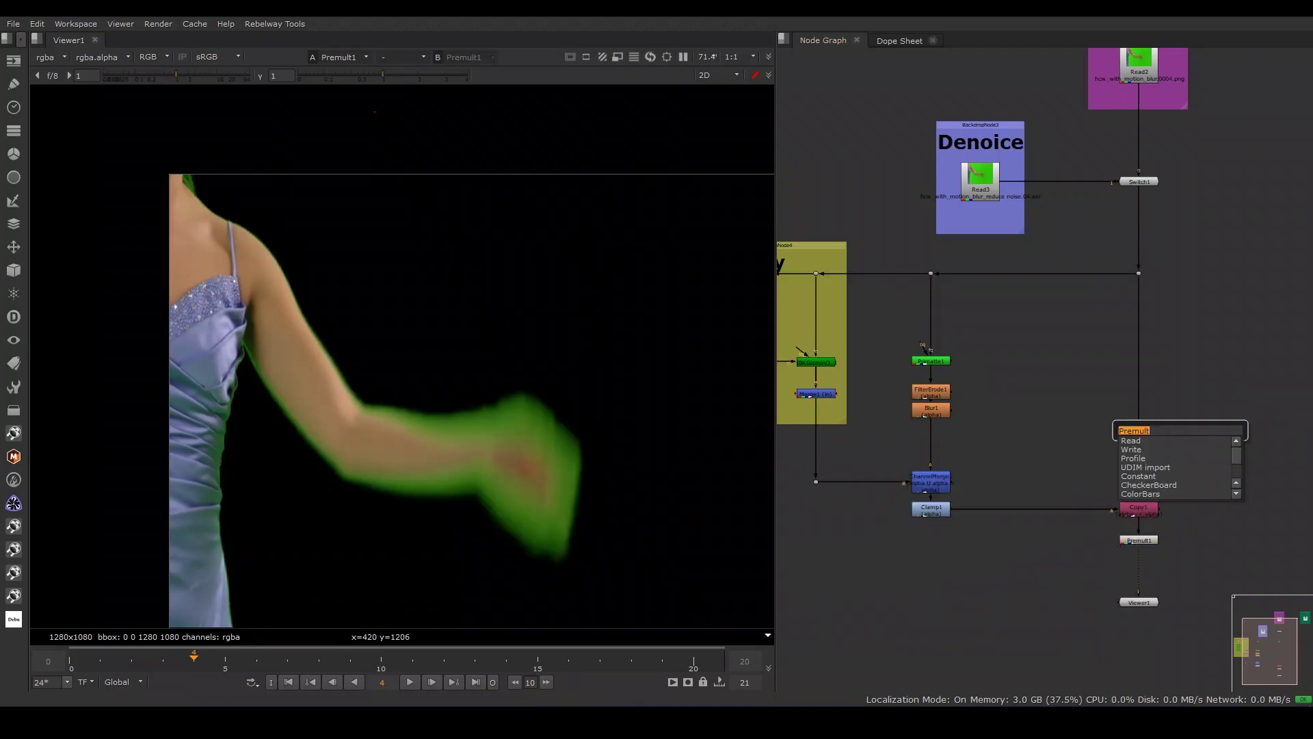
text(PxF_KillSpill)
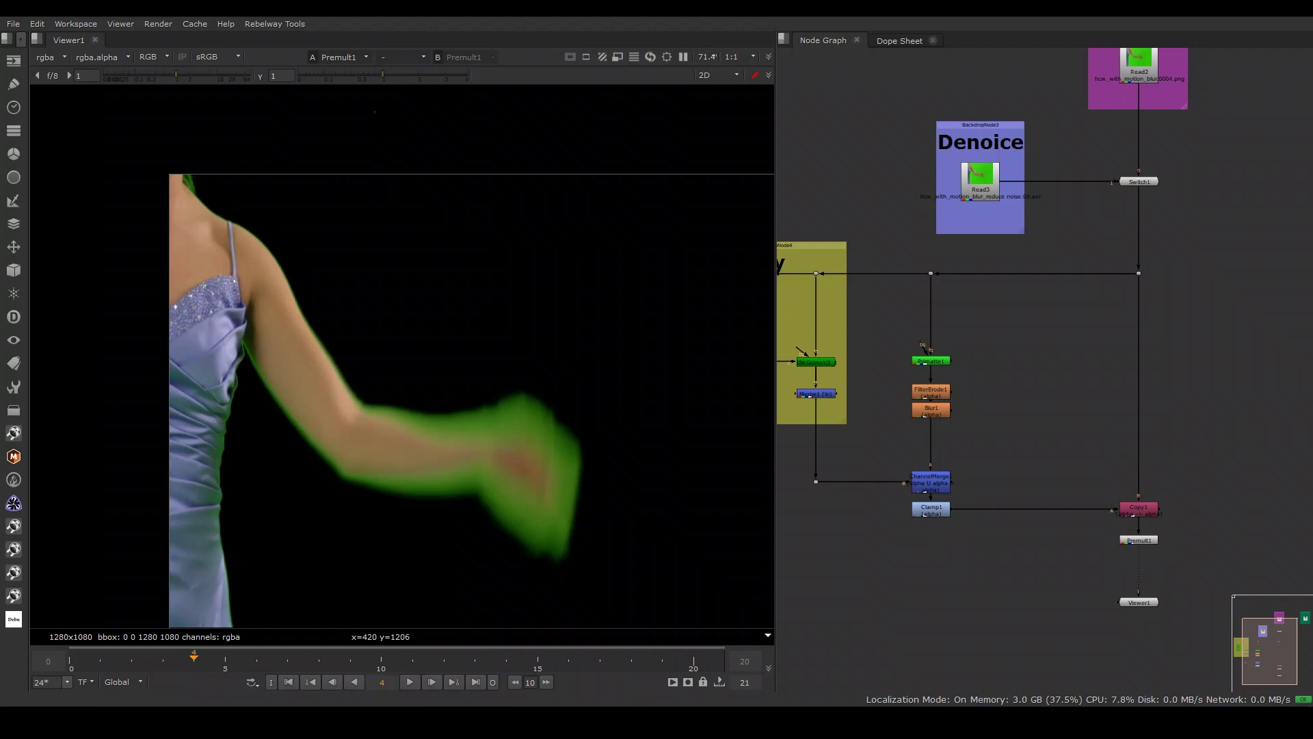
key(Return)
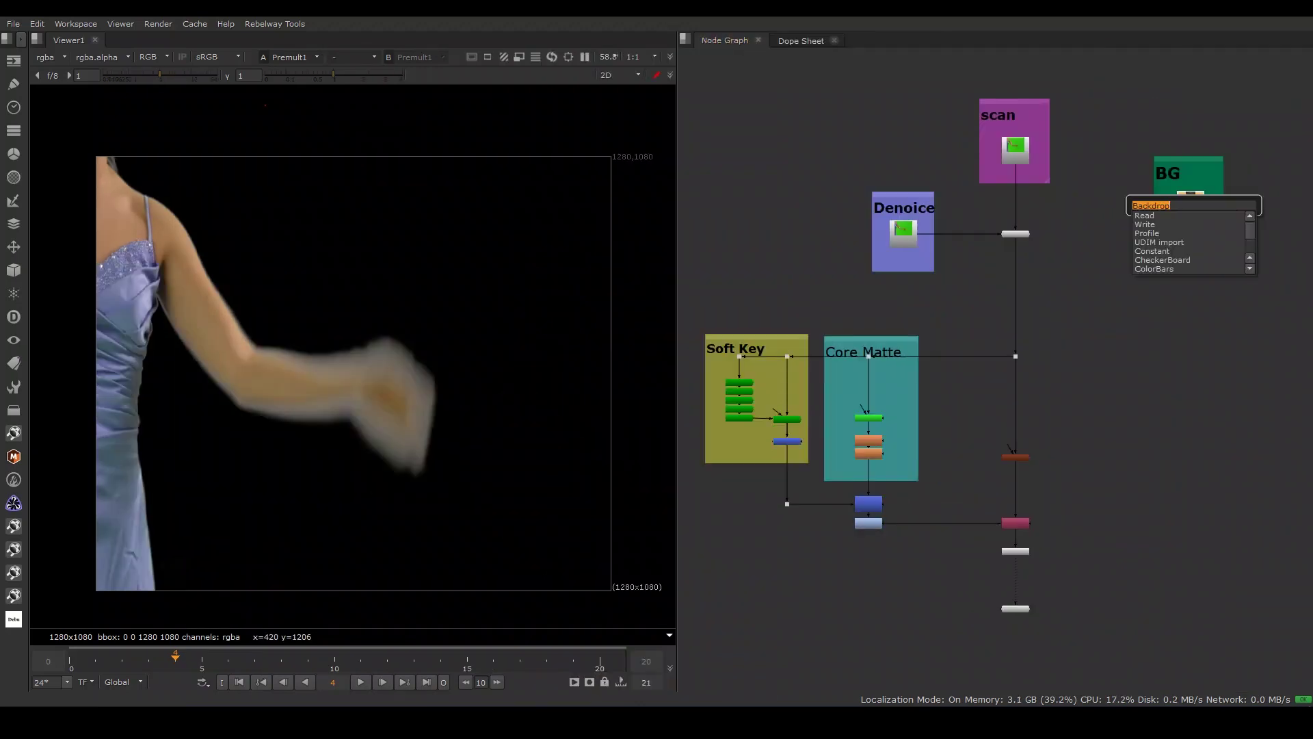
- Add a Reformat node below the BG Read node and view its output
text(ref)
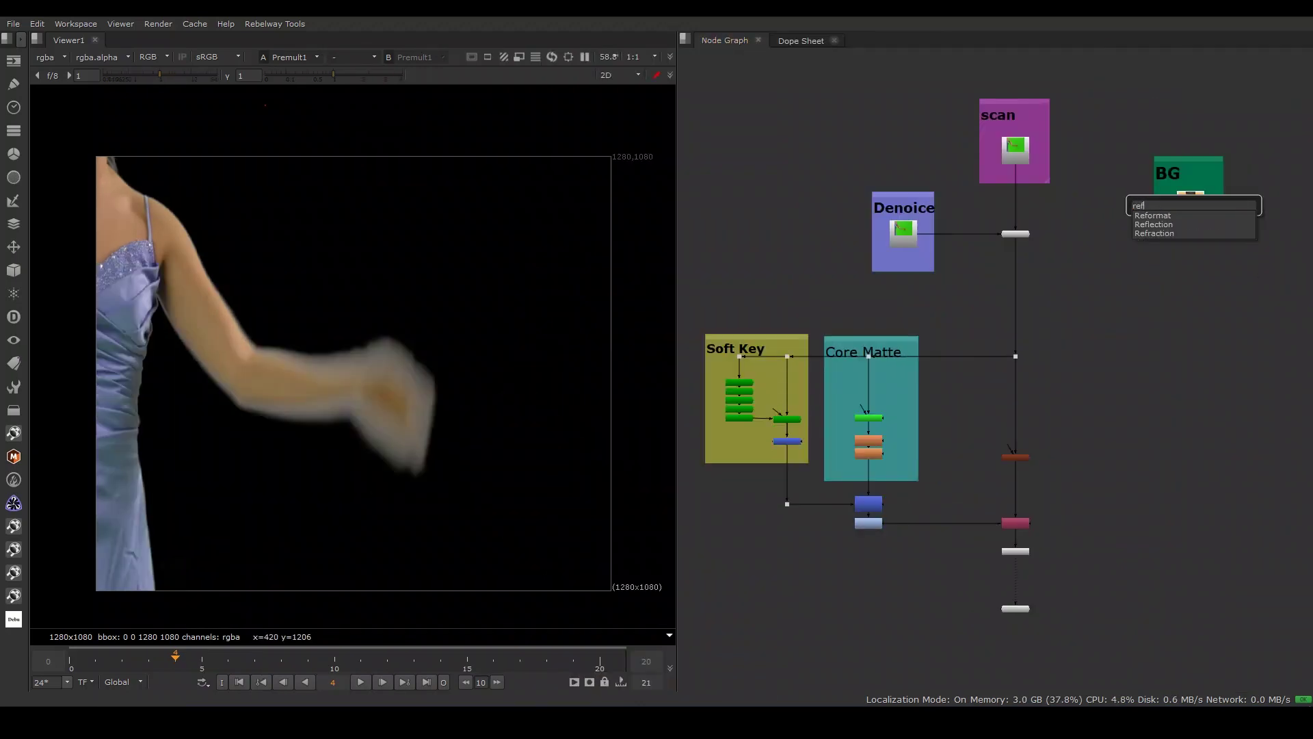
key(Return)
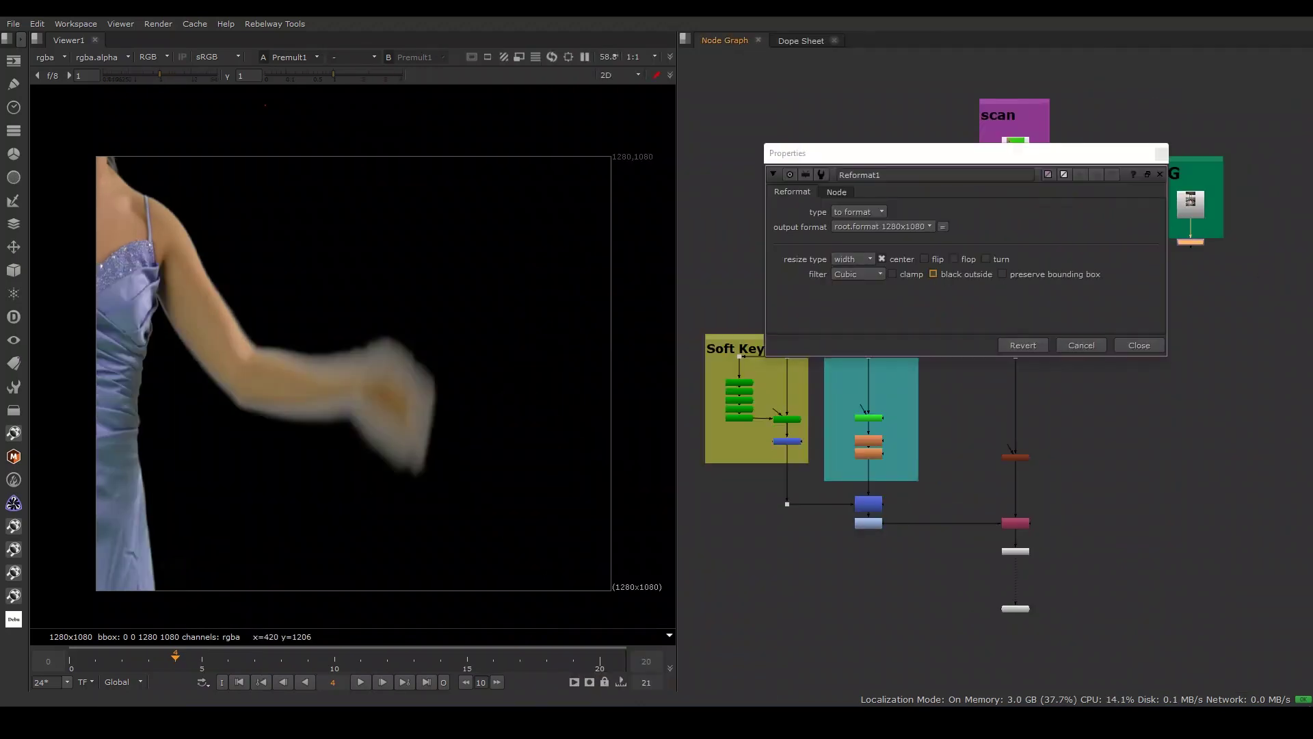
key(1)
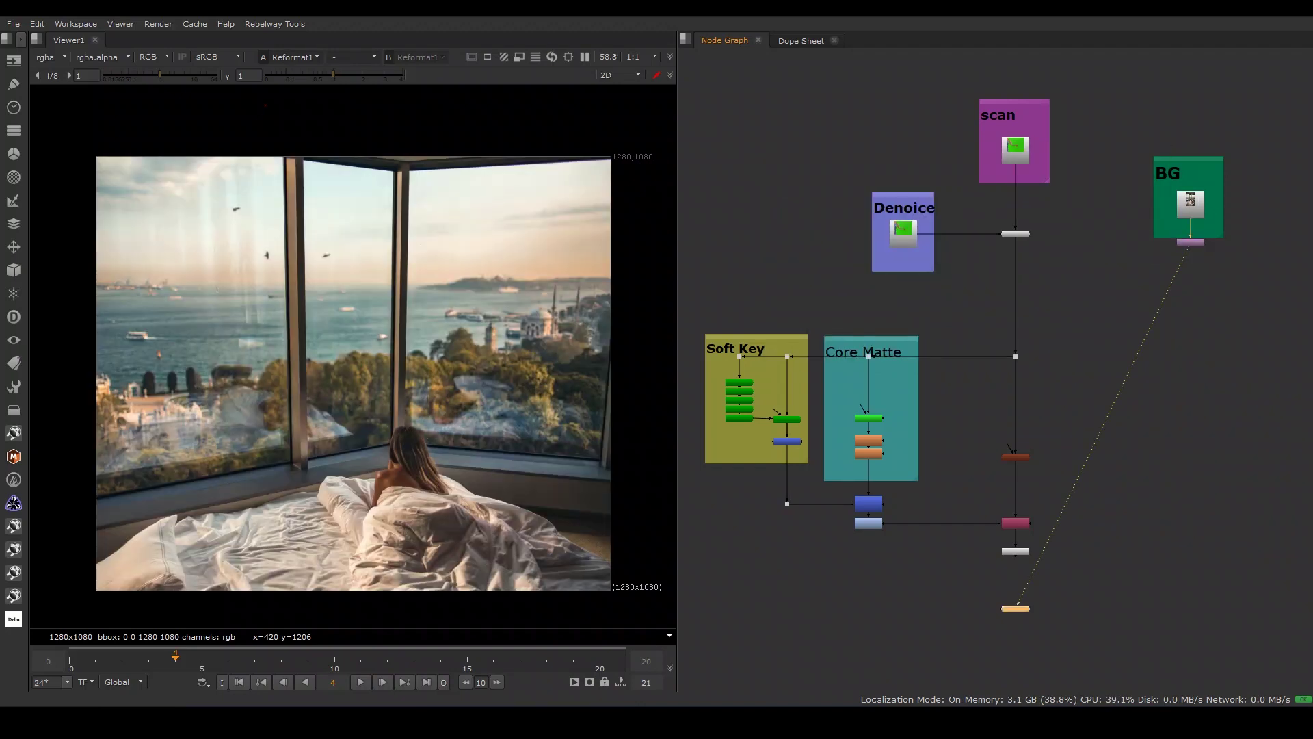
- Insert a Transform node between the BG Read and the Reformat, and set the Reformat's resize type to none
scroll(1193, 217, up, 2)
key(t)
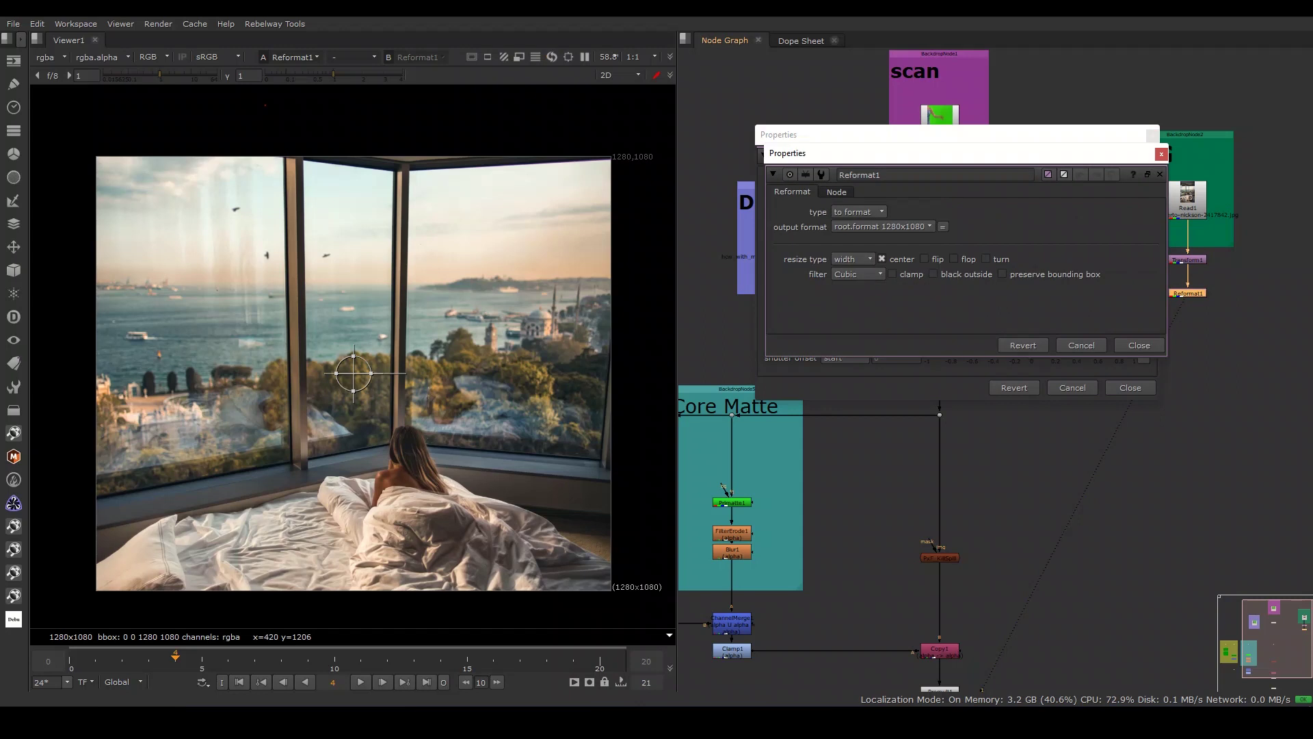
click(852, 259)
click(848, 247)
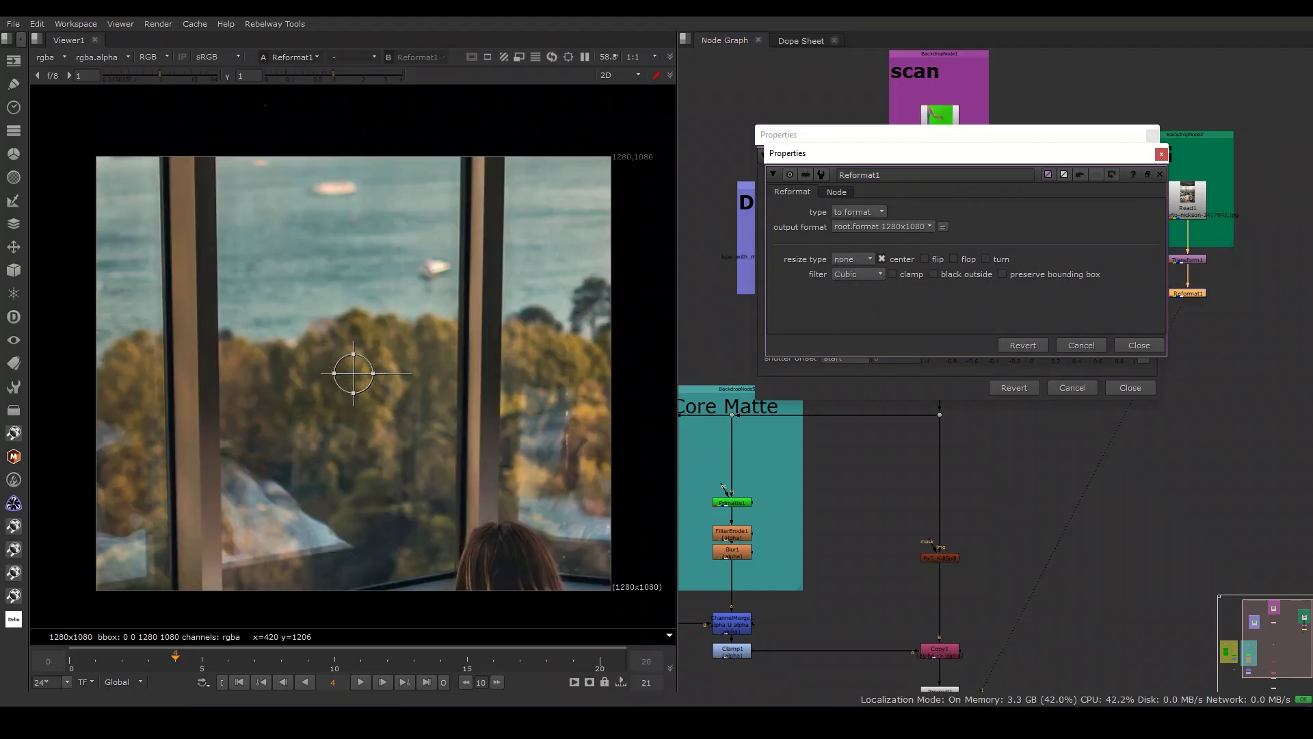
click(1139, 345)
- Use the background's Transform node to shift the image so the domed building lies inside the frame
scroll(241, 377, down, 1)
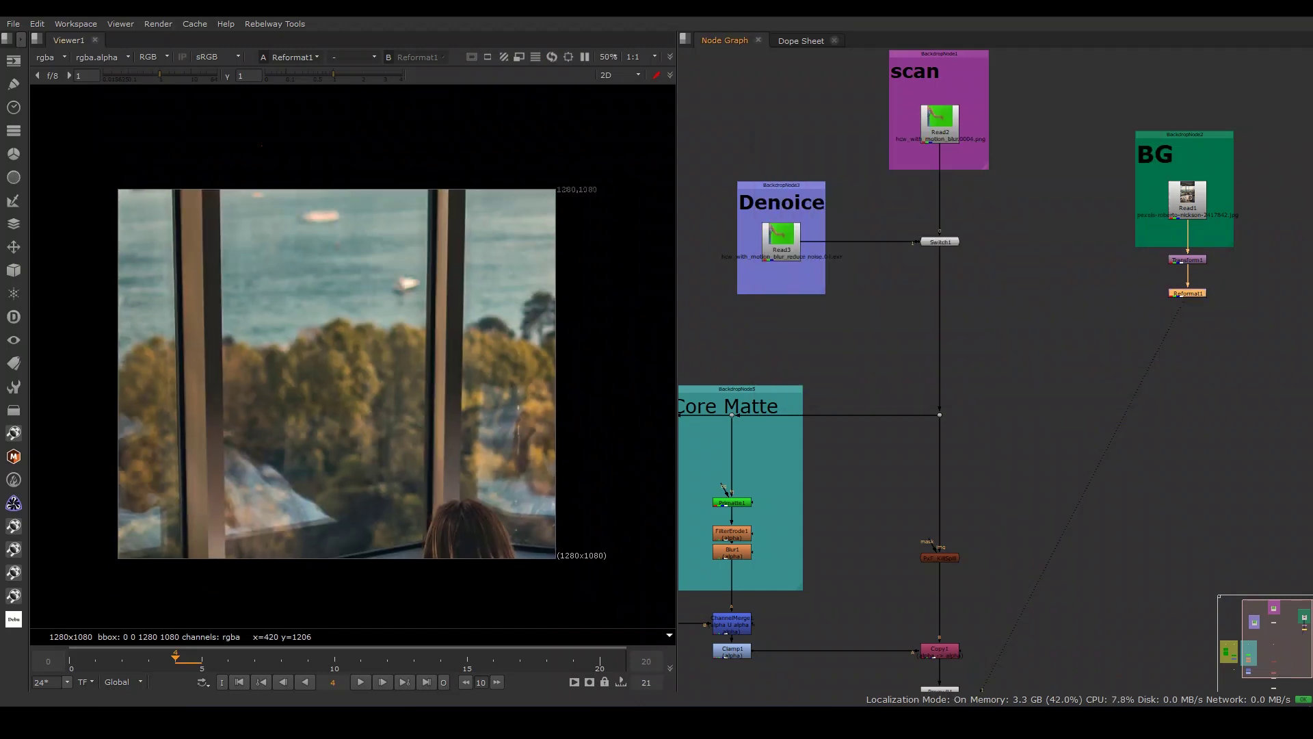
double_click(1187, 259)
drag(336, 373, 82, 409)
scroll(205, 504, down, 1)
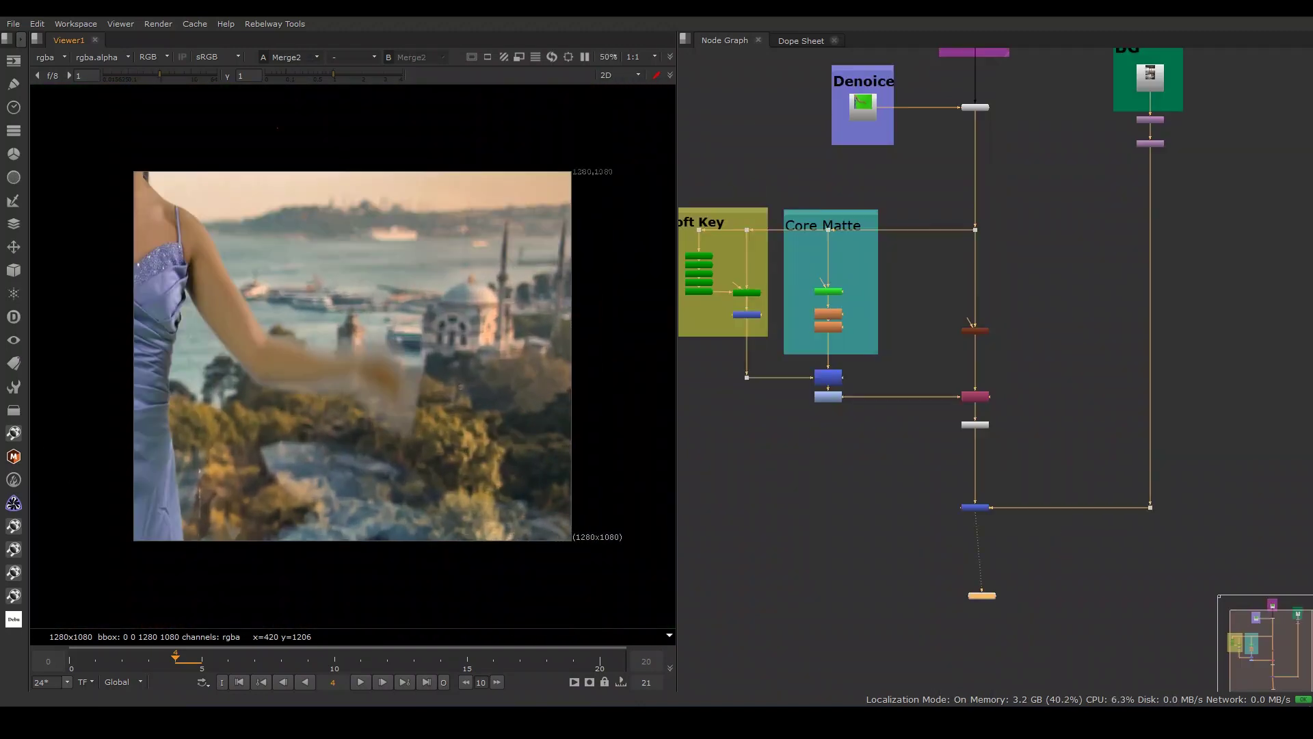
- Insert a Defocus node below the Reformat in the background branch
scroll(1154, 140, up, 3)
key(Tab)
text(re)
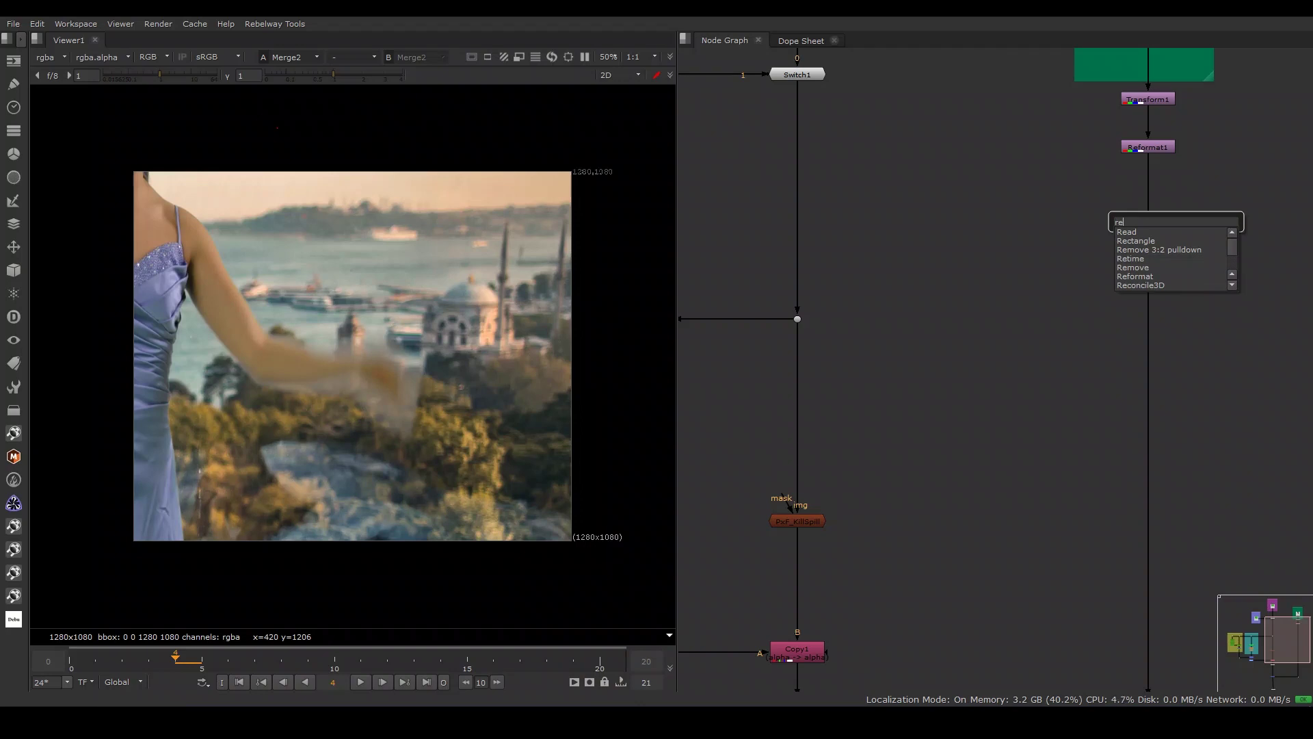
key(BackSpace)
key(BackSpace)
text(def)
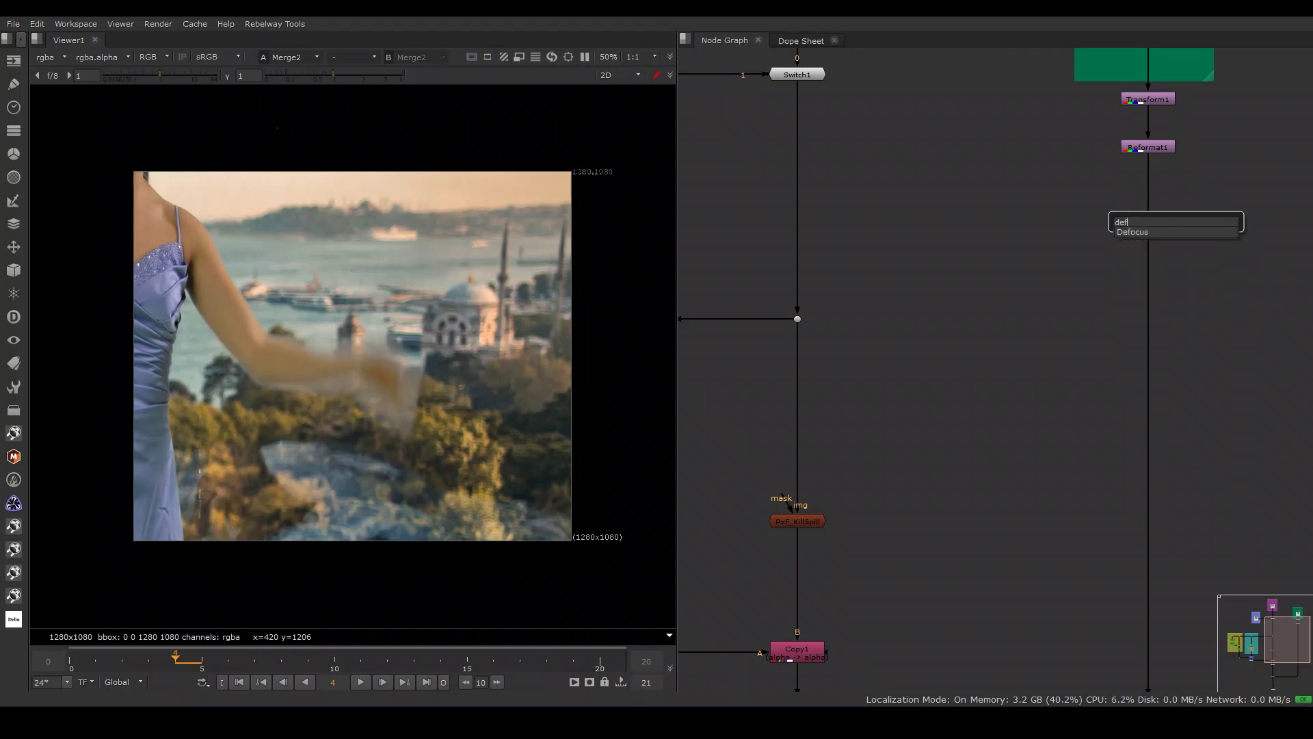
key(Return)
drag(1175, 225, 1156, 234)
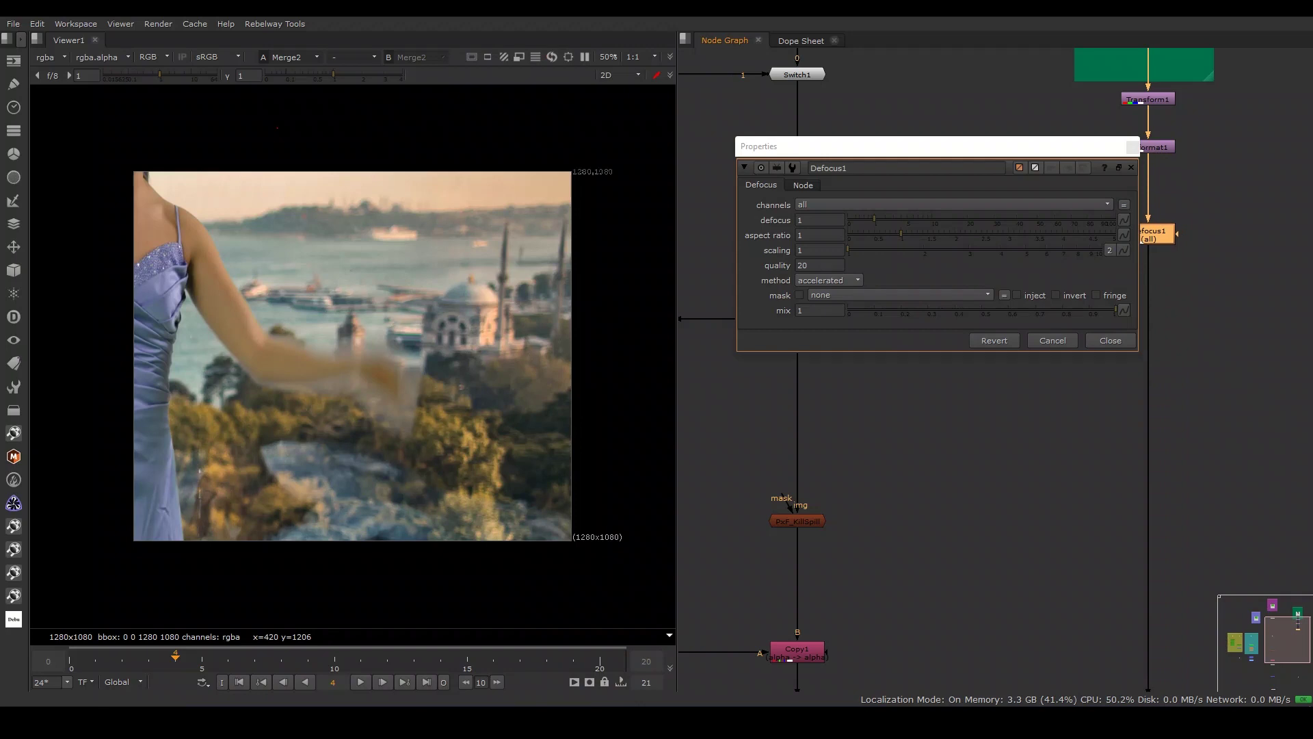
- Set the Defocus node's defocus to 13 and its aspect ratio to 1
click(819, 219)
text(8)
key(Return)
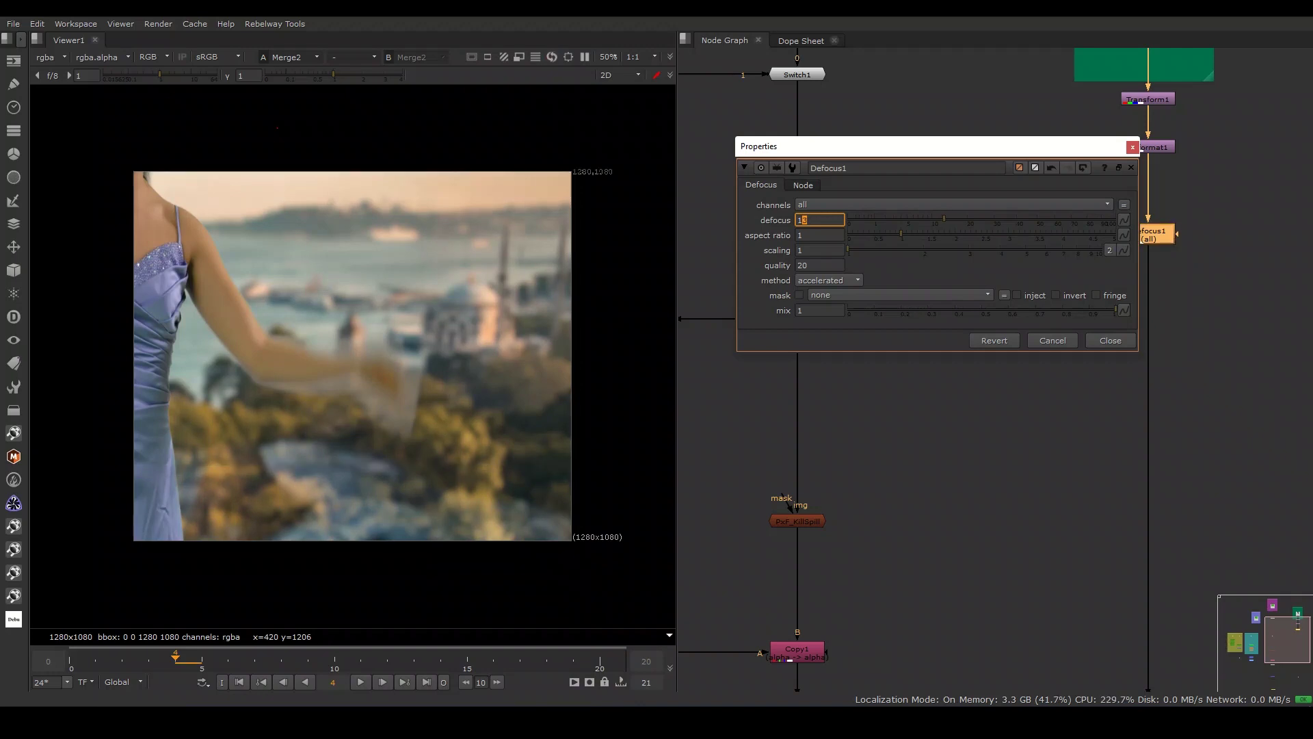
click(969, 233)
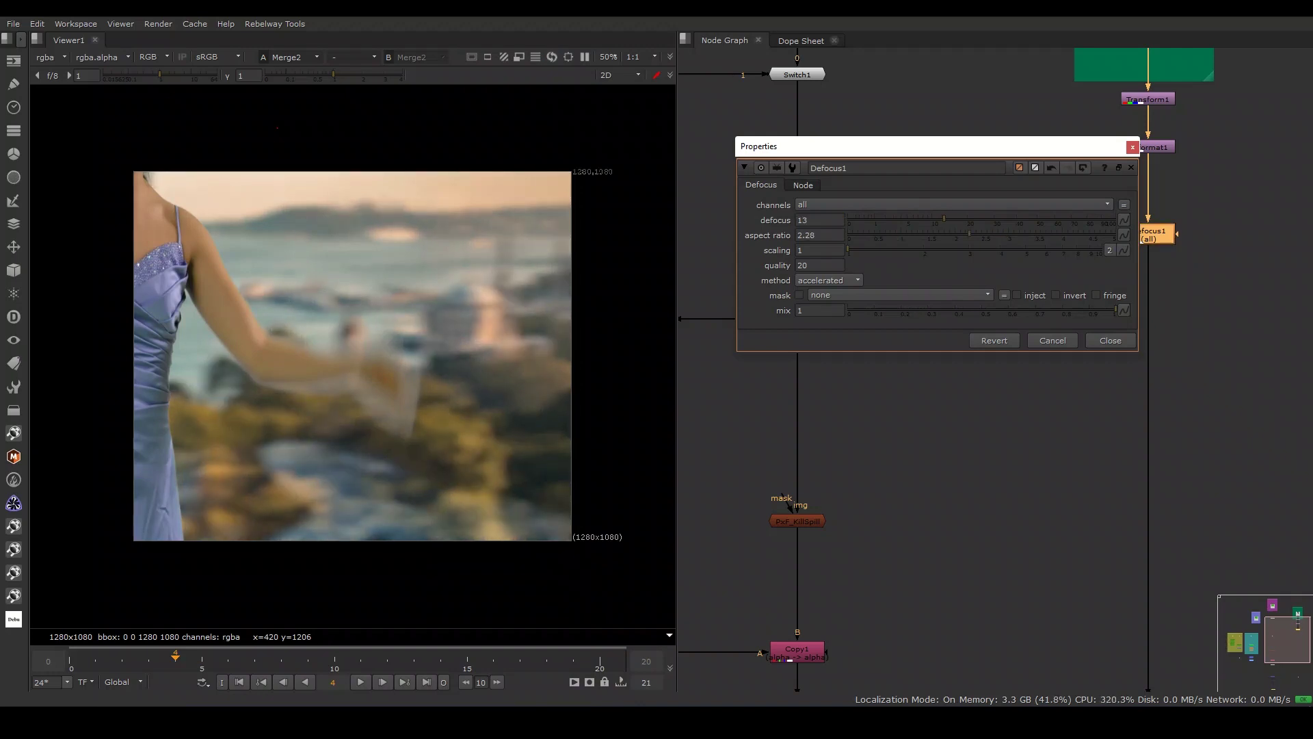
click(901, 233)
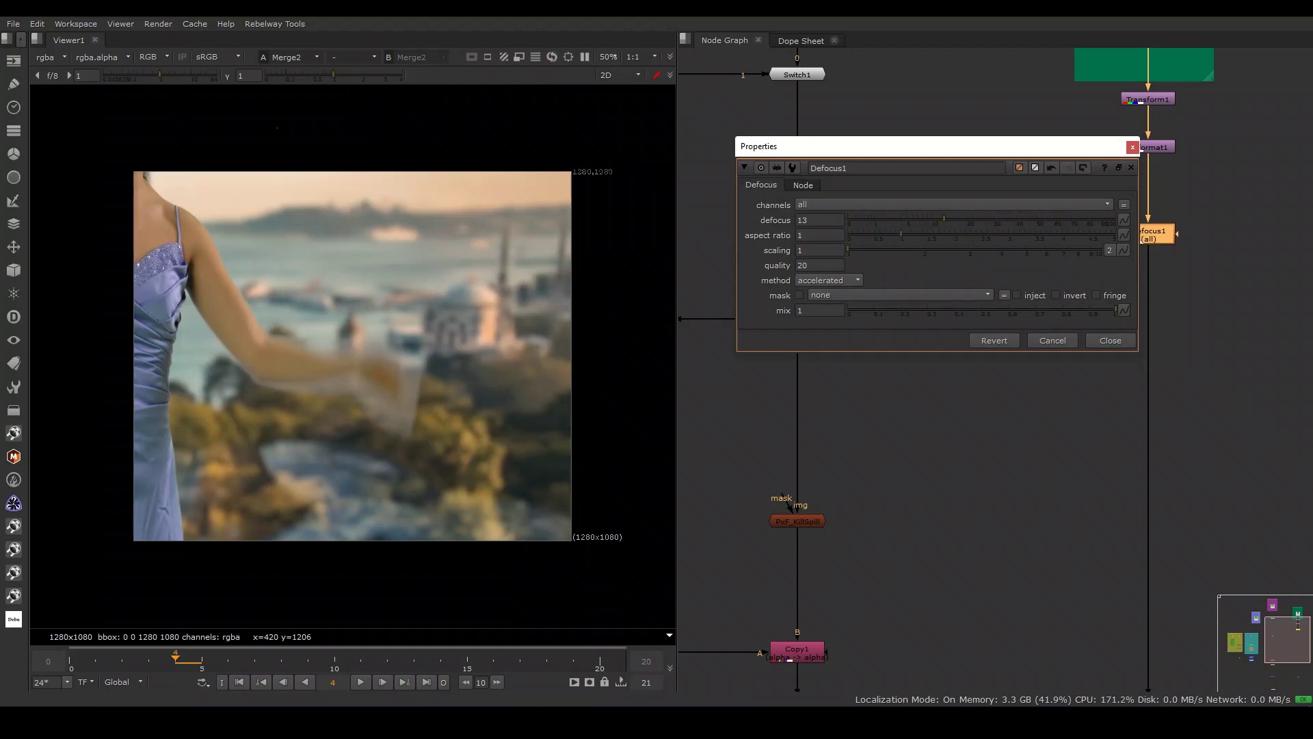
key(Escape)
- Add a PostageStamp node in the empty area below the Clamp node and close its properties
scroll(990, 112, down, 5)
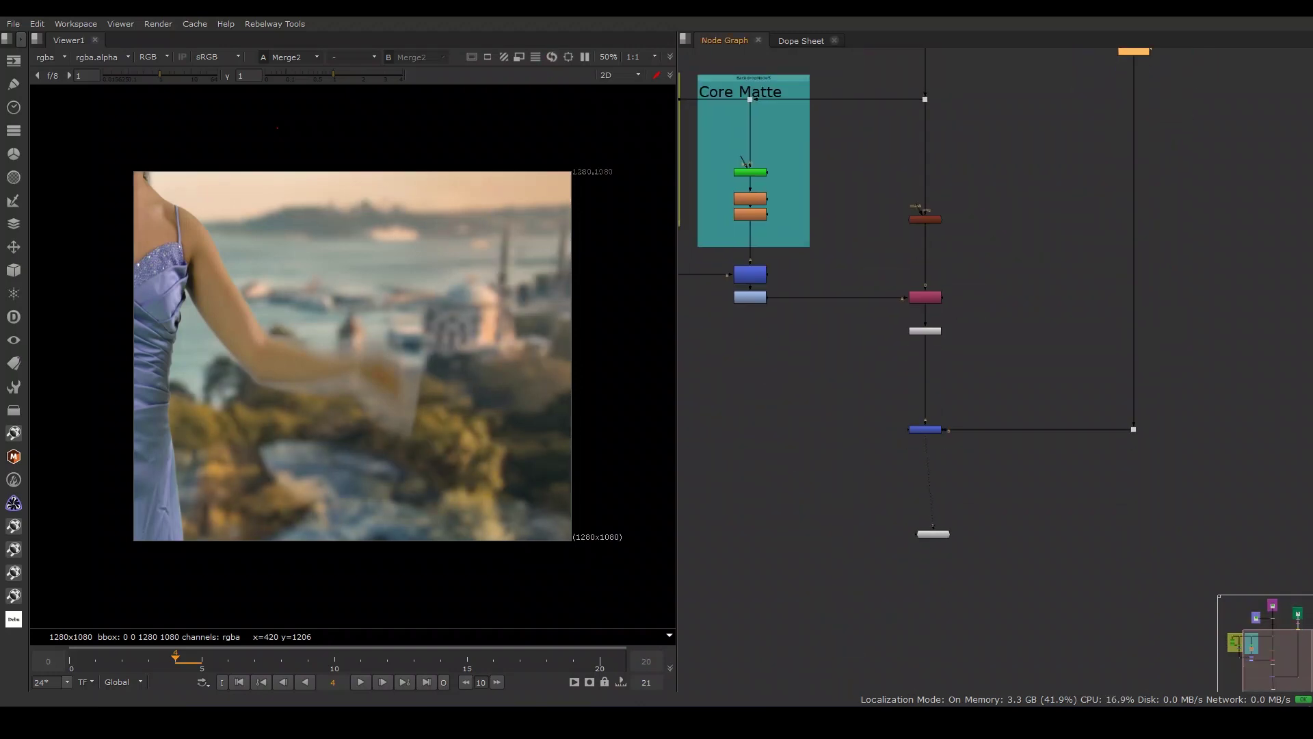
key(l)
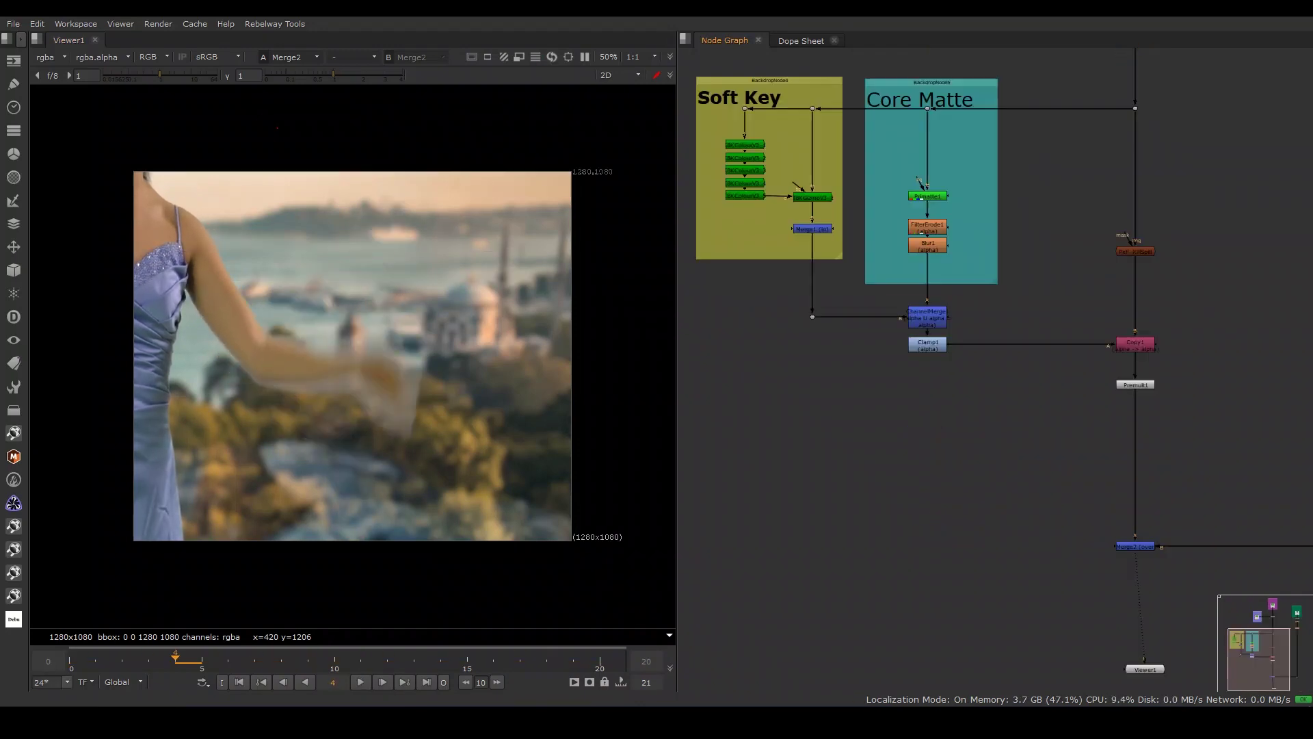
key(Tab)
text(POST)
click(899, 494)
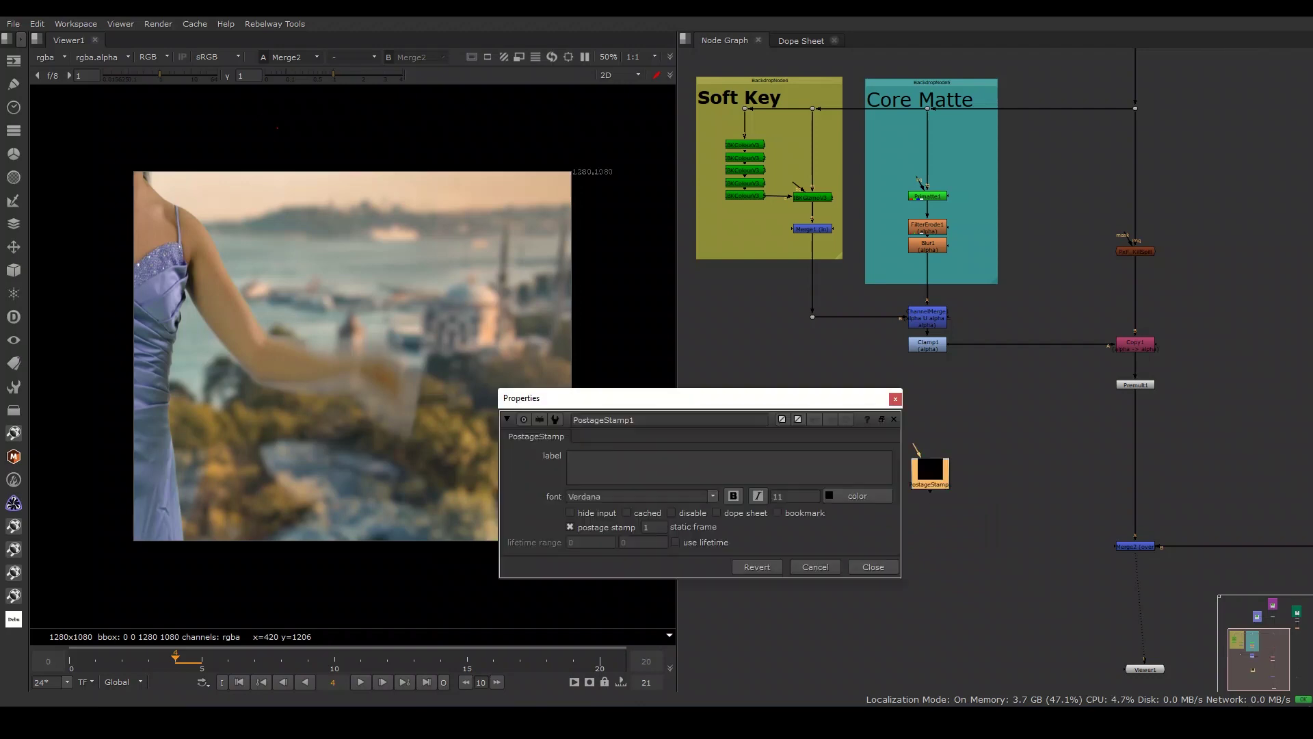
scroll(924, 478, down, 2)
drag(685, 394, 520, 410)
key(Escape)
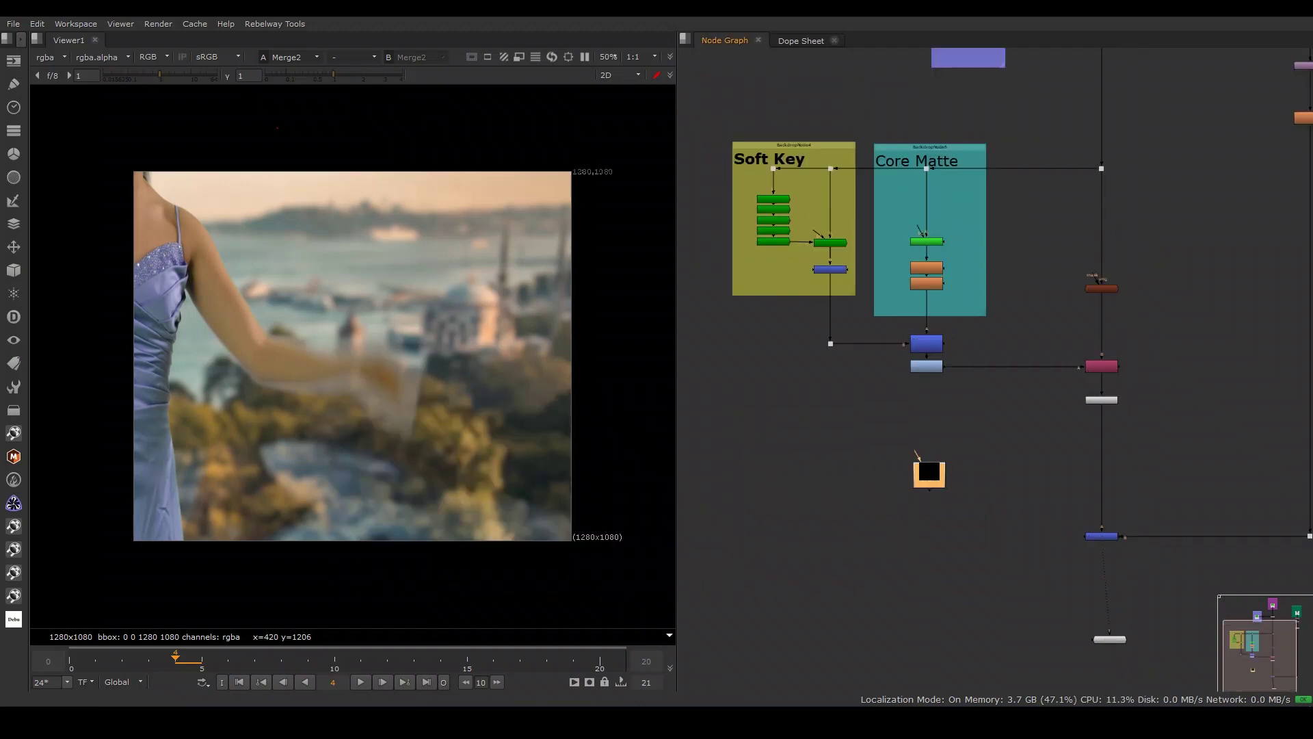
- Connect the PostageStamp's input to the Read node in the Denoice backdrop and place the stamp below the Core Matte branch
drag(974, 361, 963, 108)
drag(923, 551, 958, 559)
scroll(958, 548, up, 2)
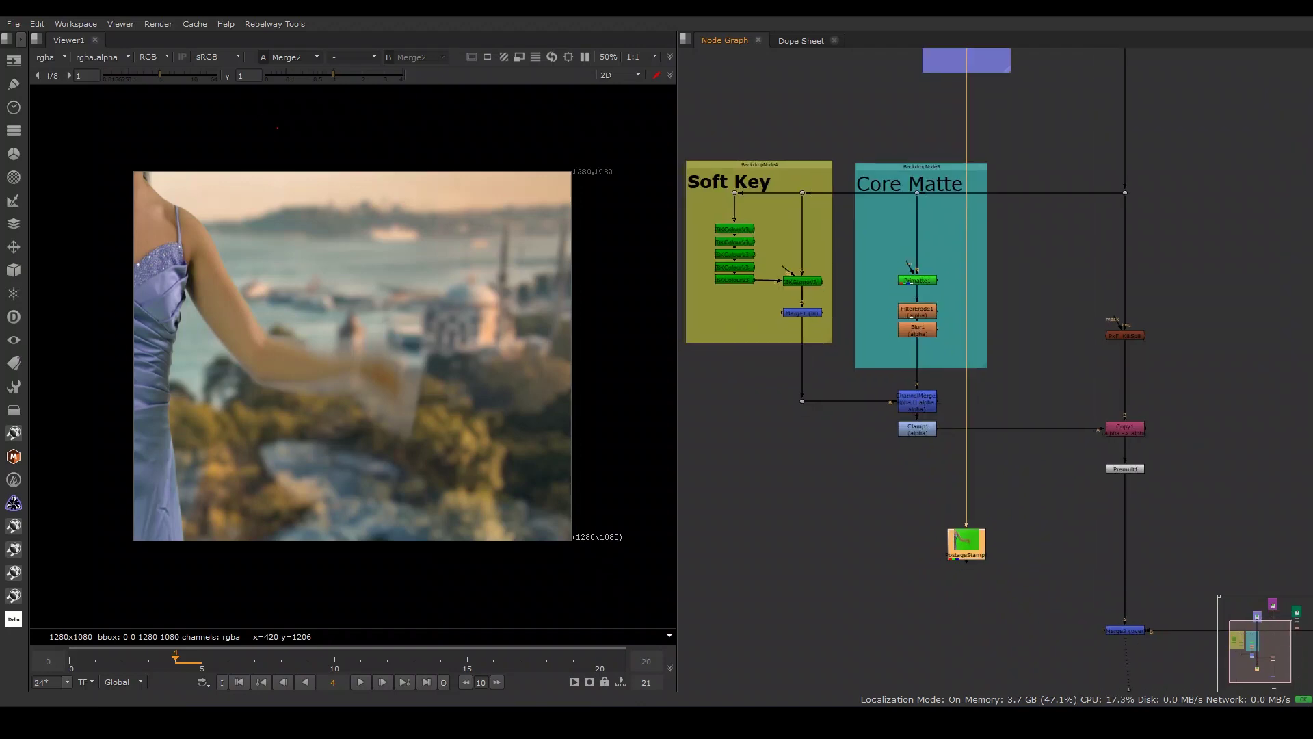
- Hide the PostageStamp's input line and view the node's output
key(Return)
click(404, 525)
key(1)
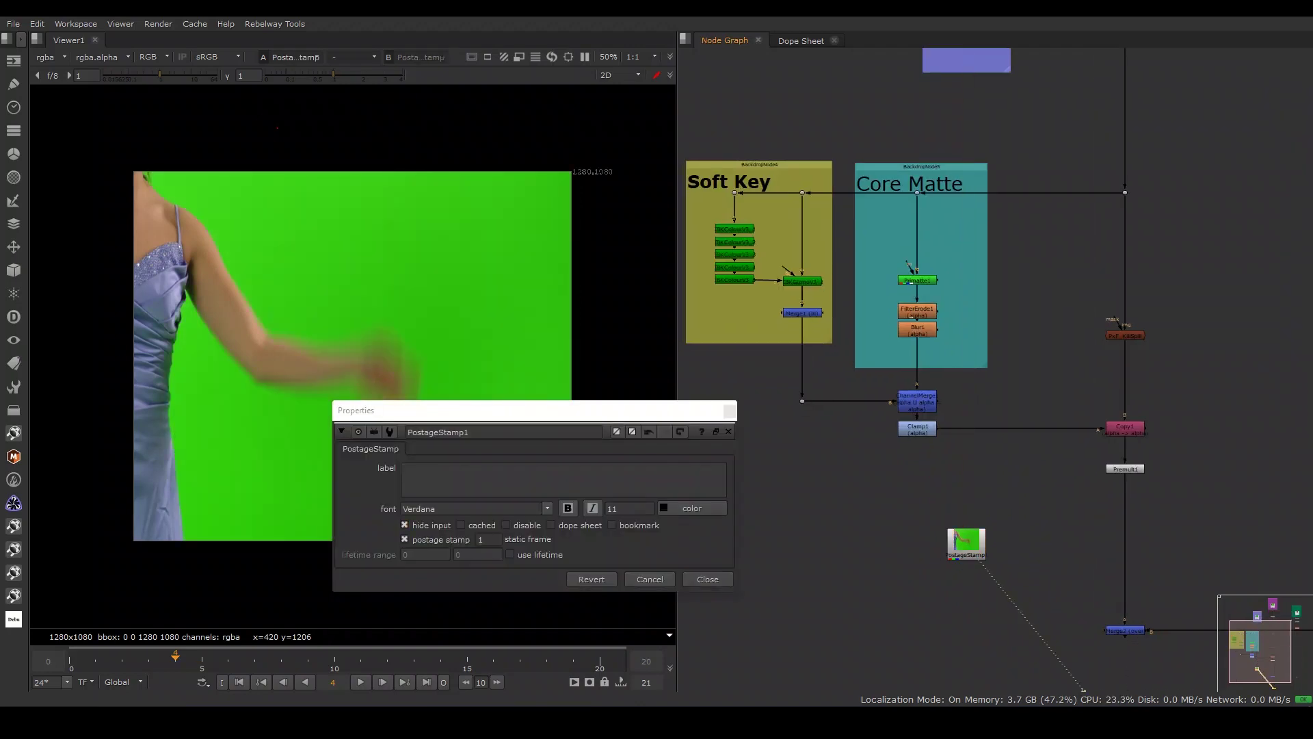
click(729, 410)
- Move the PostageStamp sideways into the free area below the Soft Key branch
drag(966, 540, 826, 537)
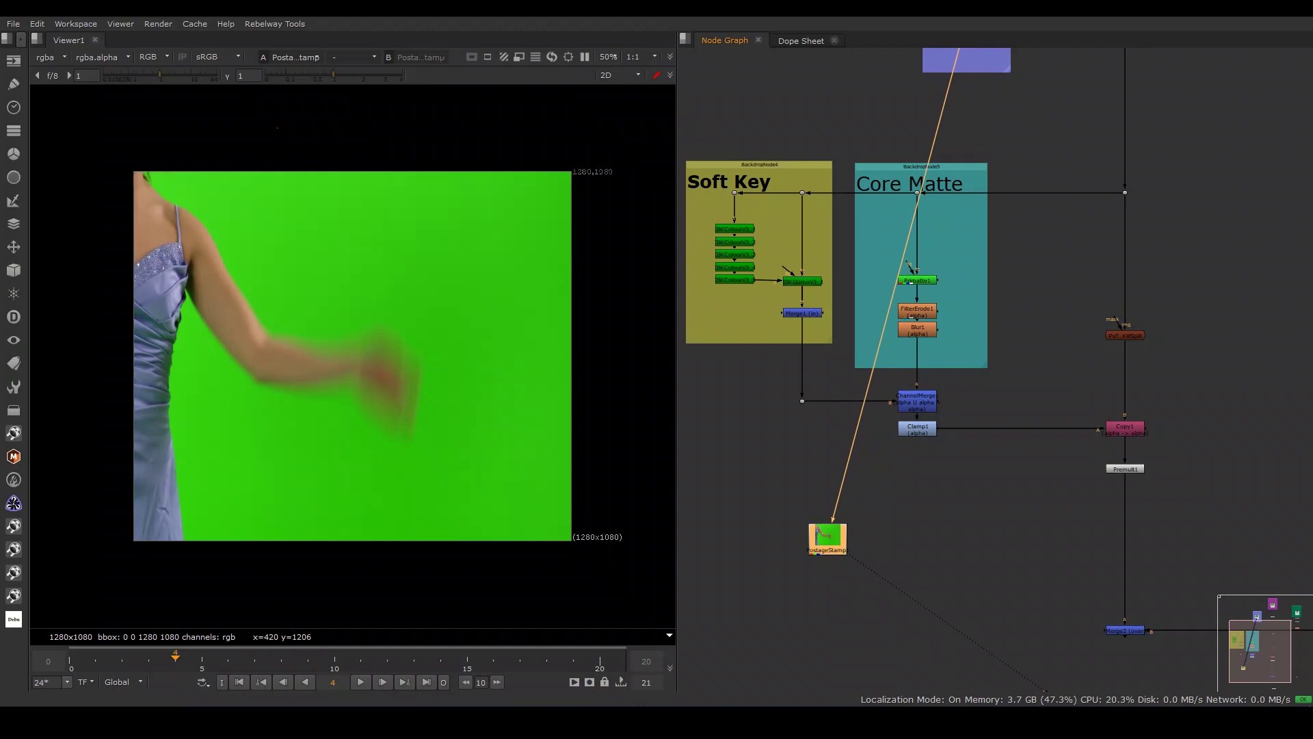
scroll(876, 534, up, 2)
middle_drag(889, 478, 882, 445)
drag(791, 504, 832, 522)
scroll(926, 451, up, 2)
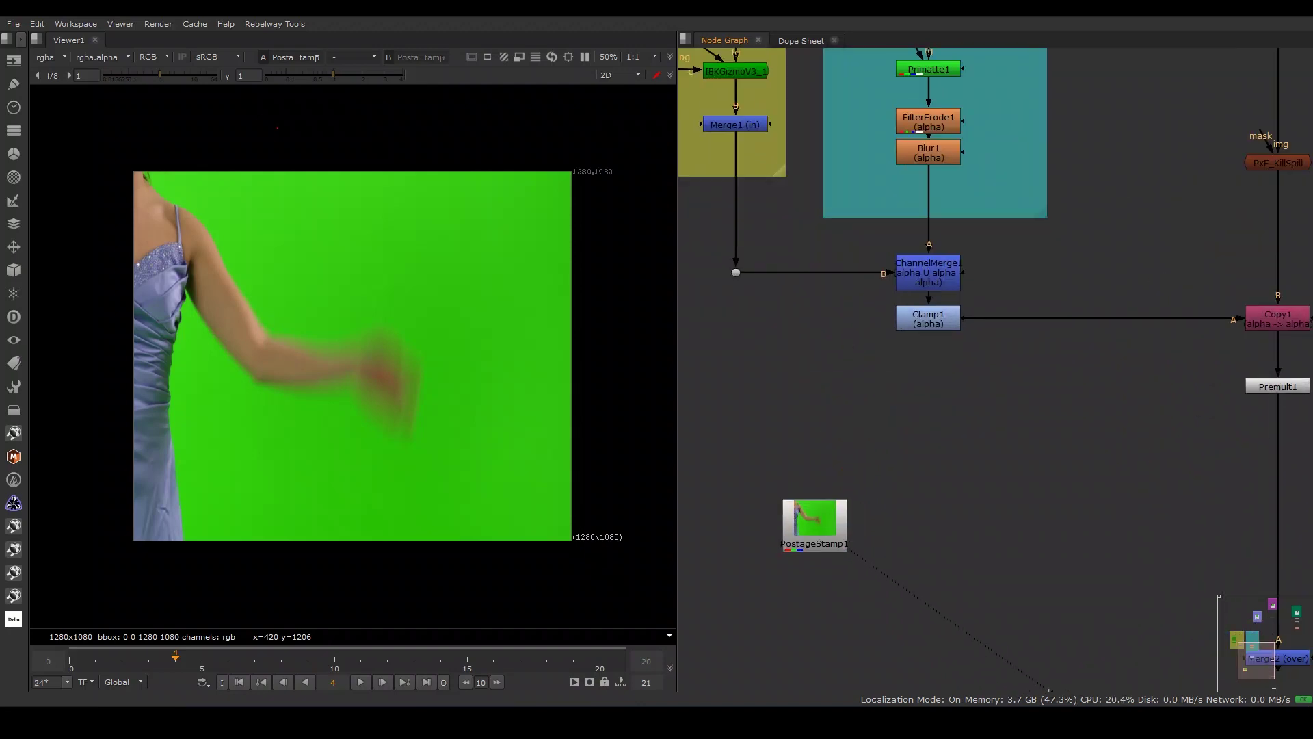
- Add a Constant node beside the PostageStamp and sample its colour from a rectangle of green screen above the hand
text(constant)
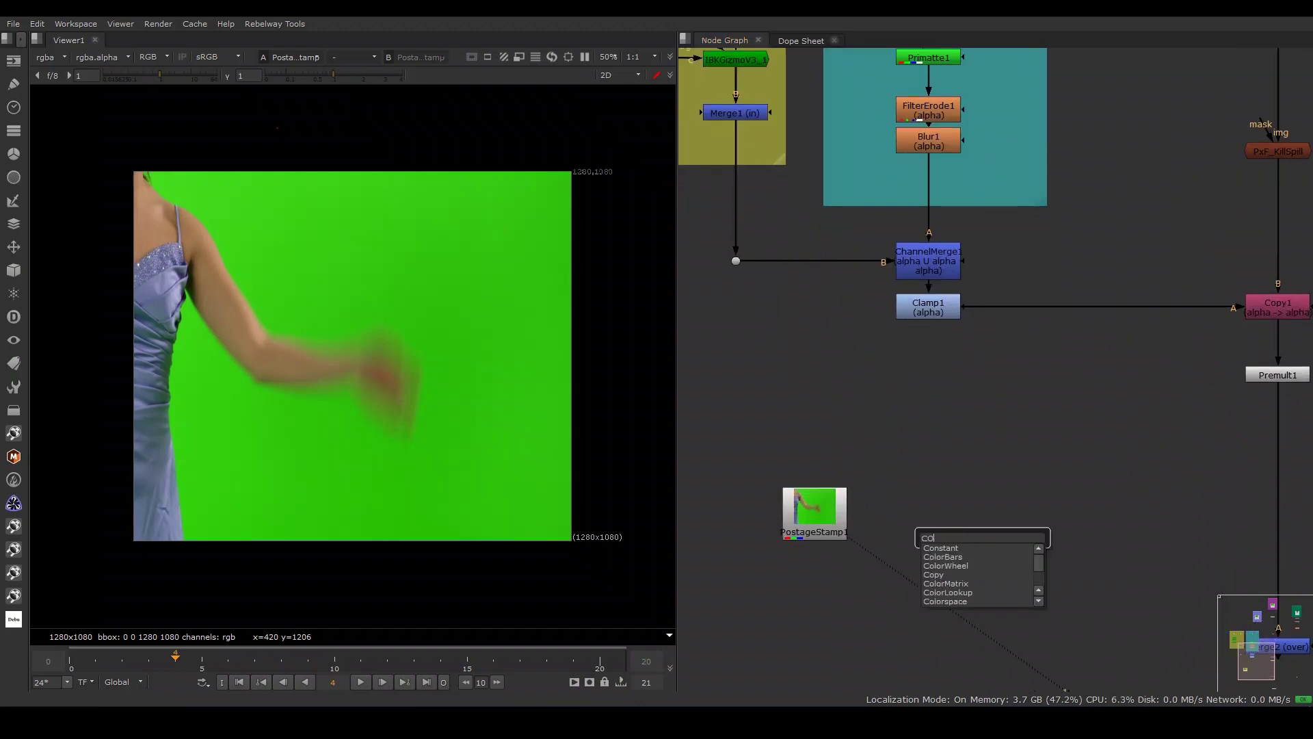
key(Return)
drag(982, 540, 991, 485)
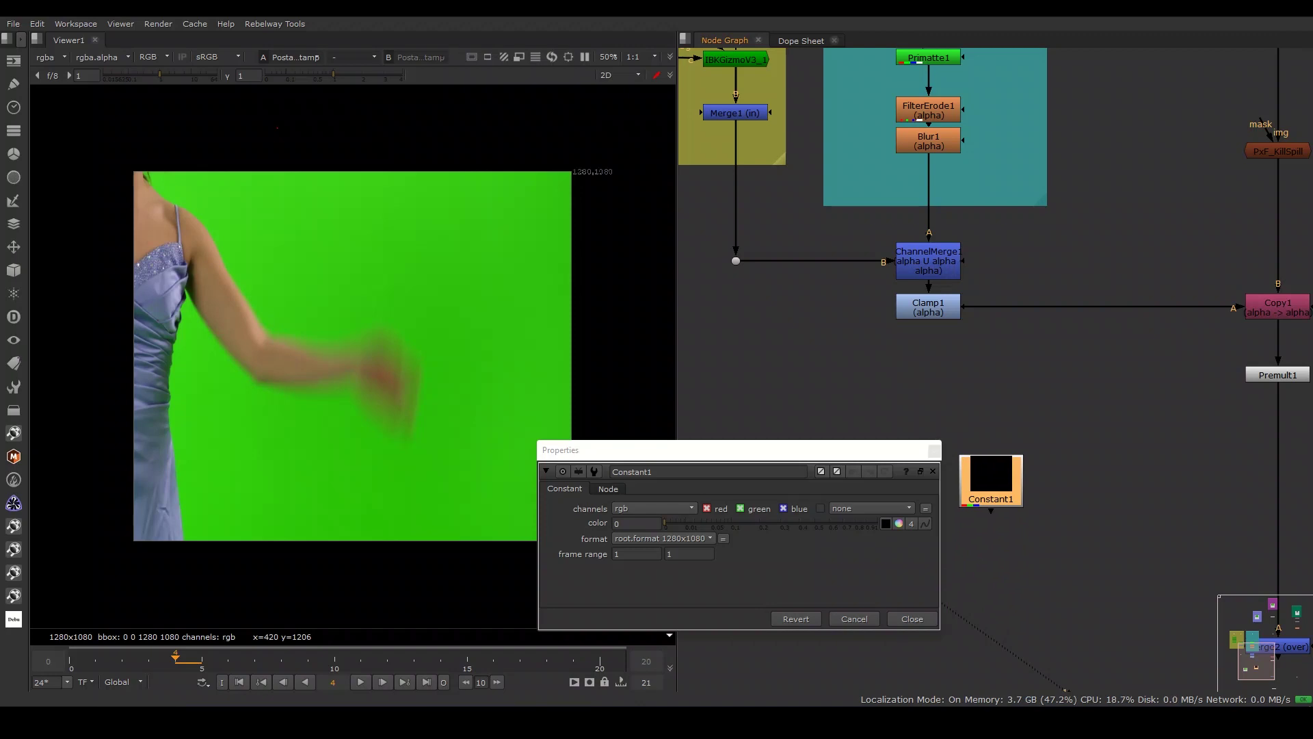
ctrl+shift+drag(415, 223, 531, 309)
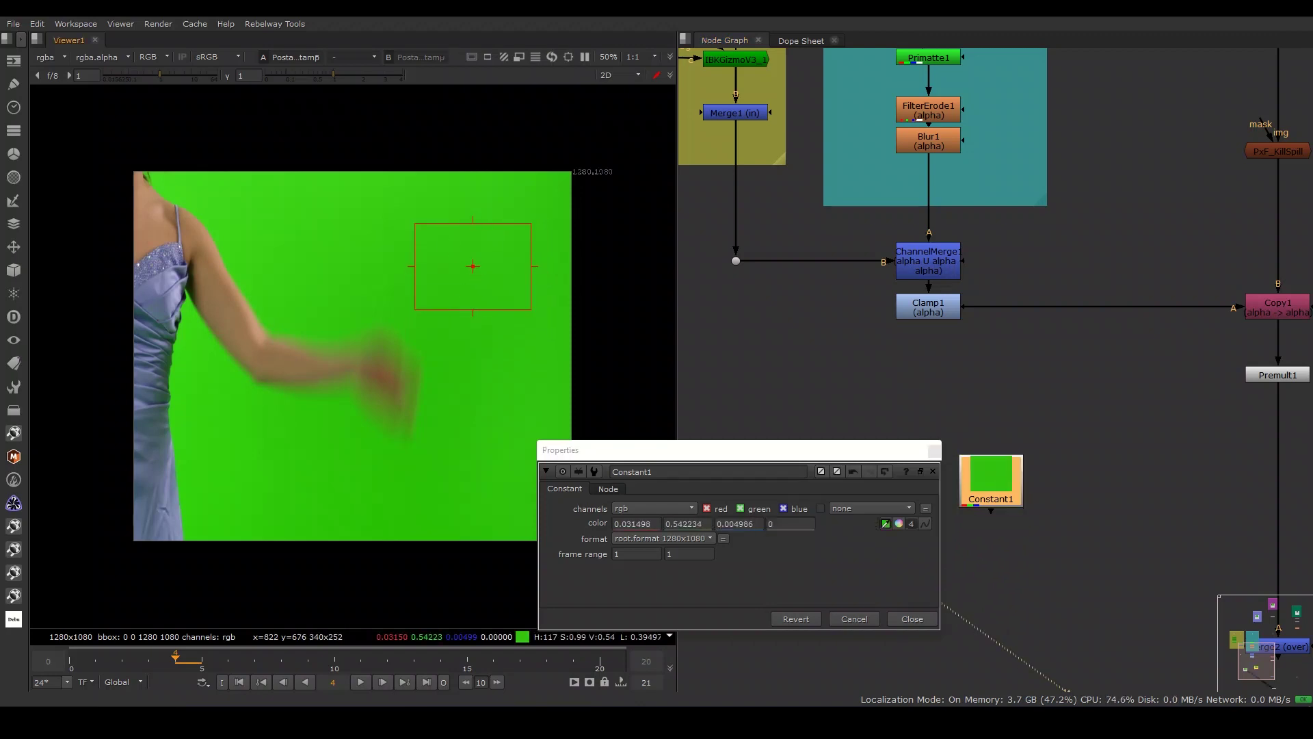
click(912, 618)
drag(991, 479, 975, 425)
- Add an IBKGizmoV3 node directly below the Constant node
key(Tab)
text(ibk)
key(Return)
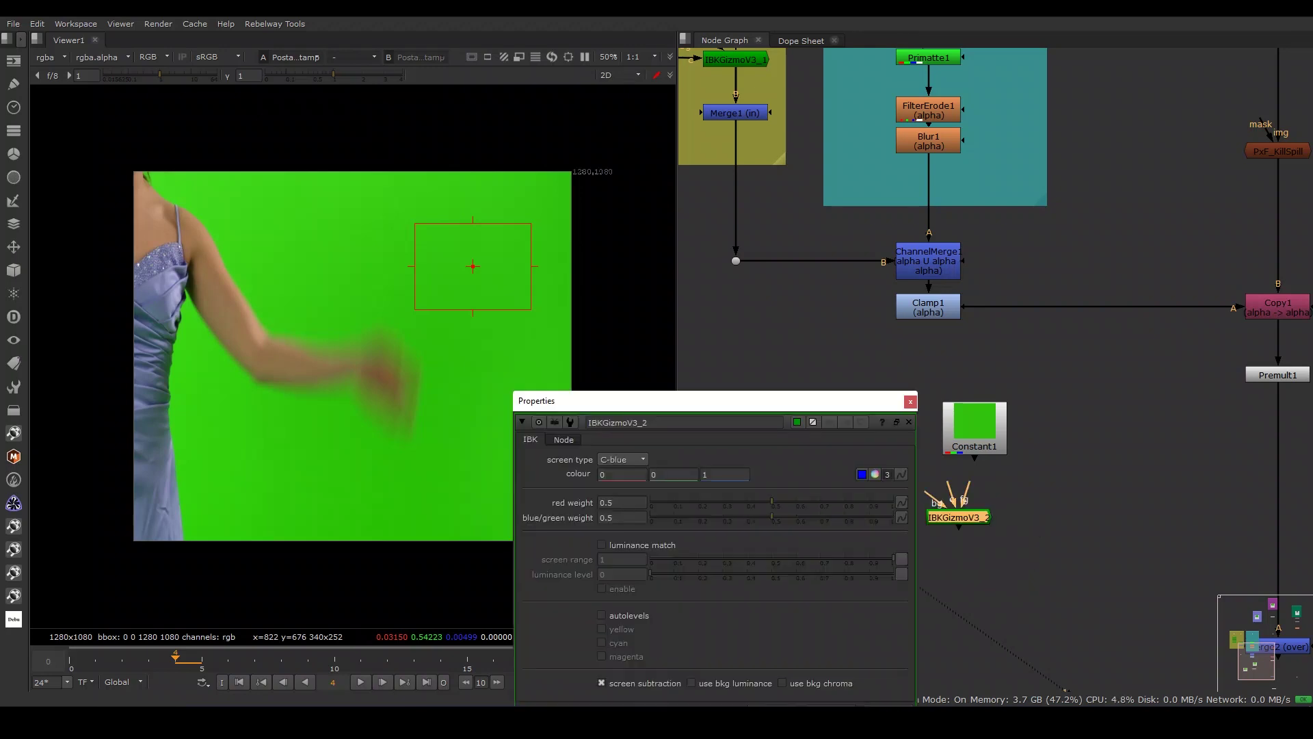
key(Escape)
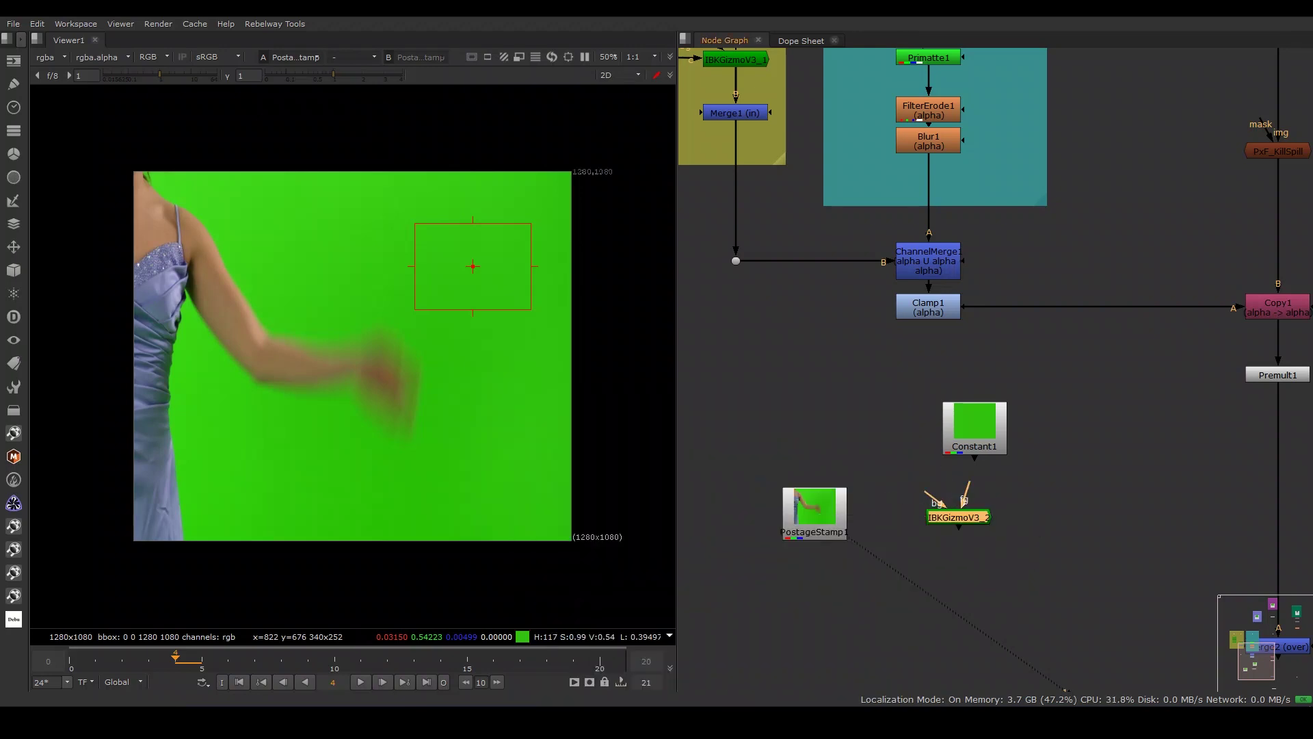
drag(957, 517, 974, 519)
- Connect the new IBKGizmo's c input to the Constant and fg input to the PostageStamp, and view the IBKGizmo
key(1)
drag(975, 428, 969, 390)
drag(814, 509, 827, 510)
drag(970, 390, 975, 395)
click(827, 509)
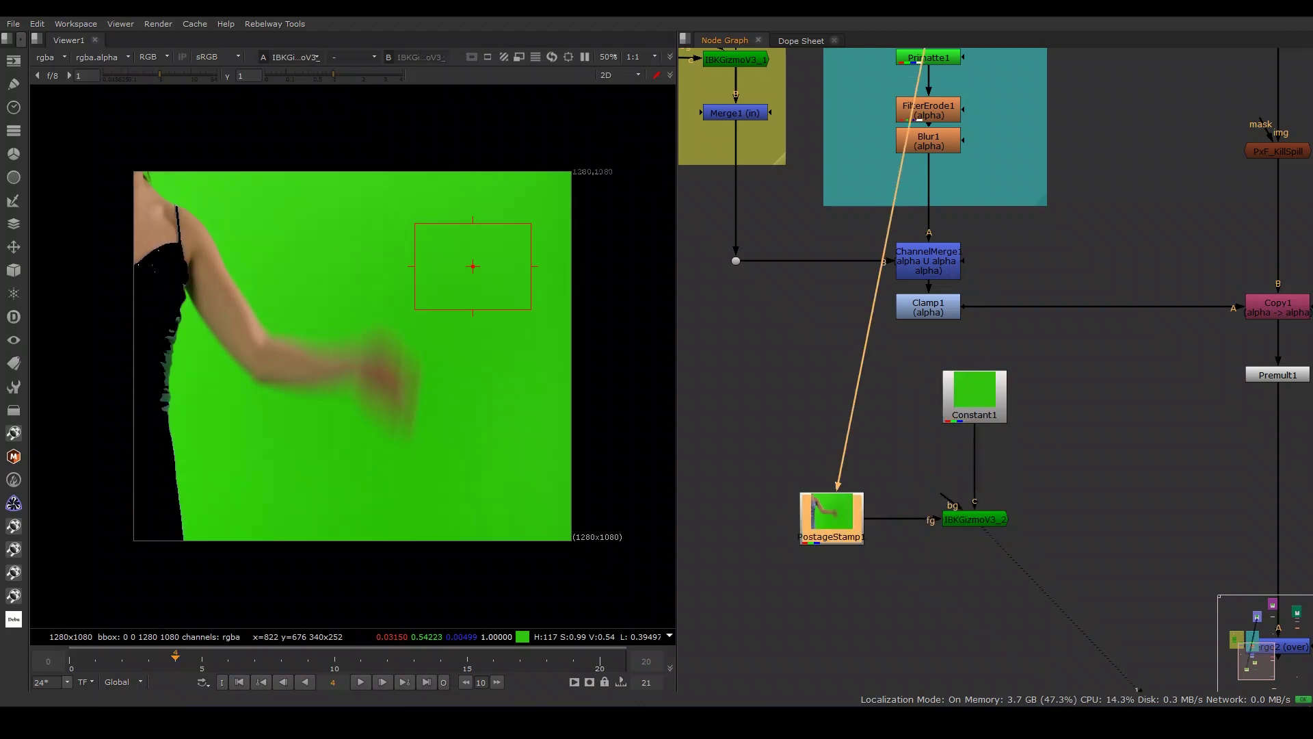
- Put a backdrop behind the PostageStamp, Constant and new IBKGizmo nodes
drag(695, 333, 1127, 577)
key(Tab)
key(Return)
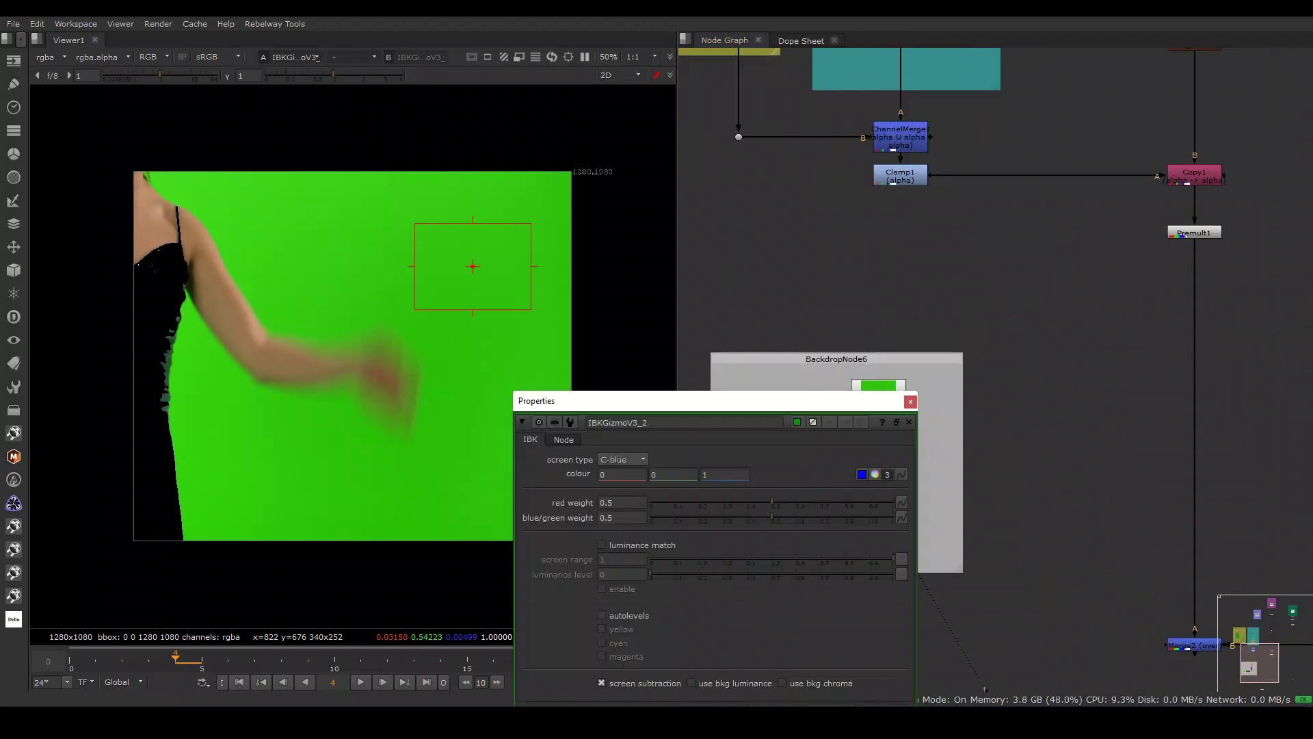
- Switch the new IBKGizmo's screen type from blue to green and check its alpha matte in the viewer
click(623, 460)
click(626, 473)
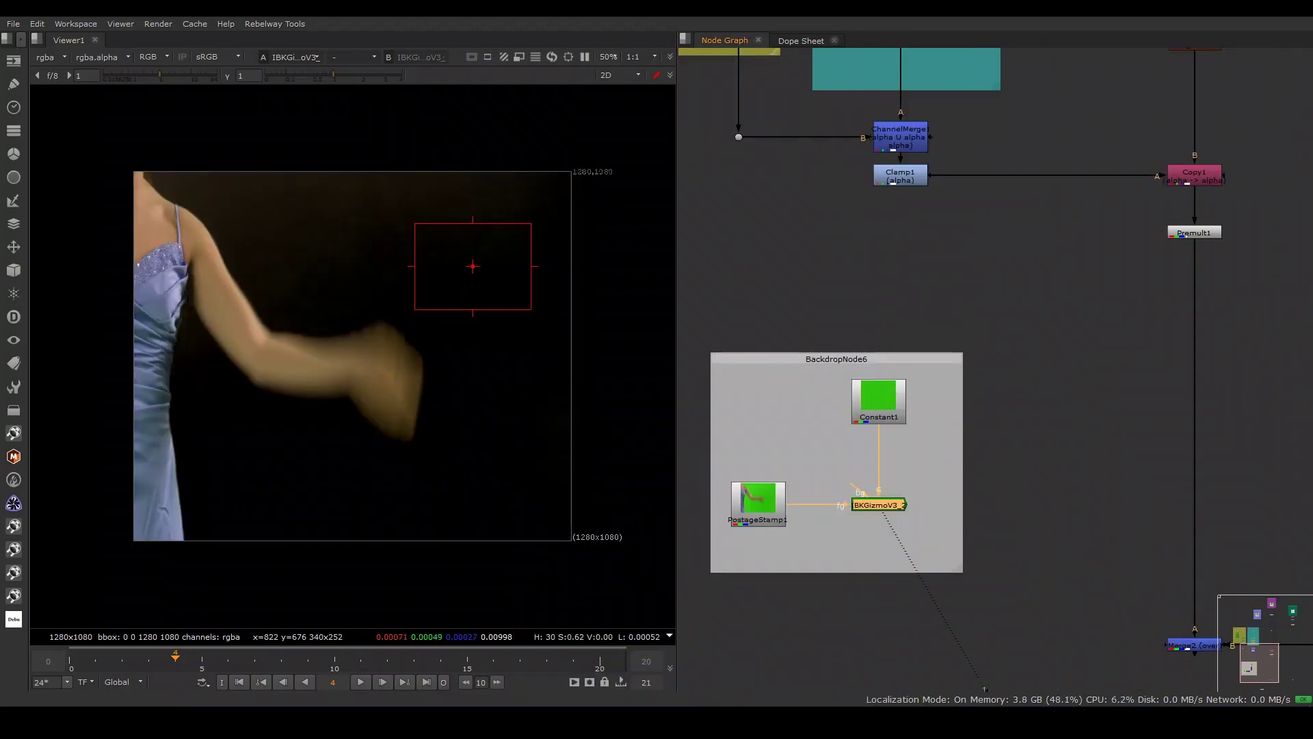
key(a)
key(a)
key(a)
key(a)
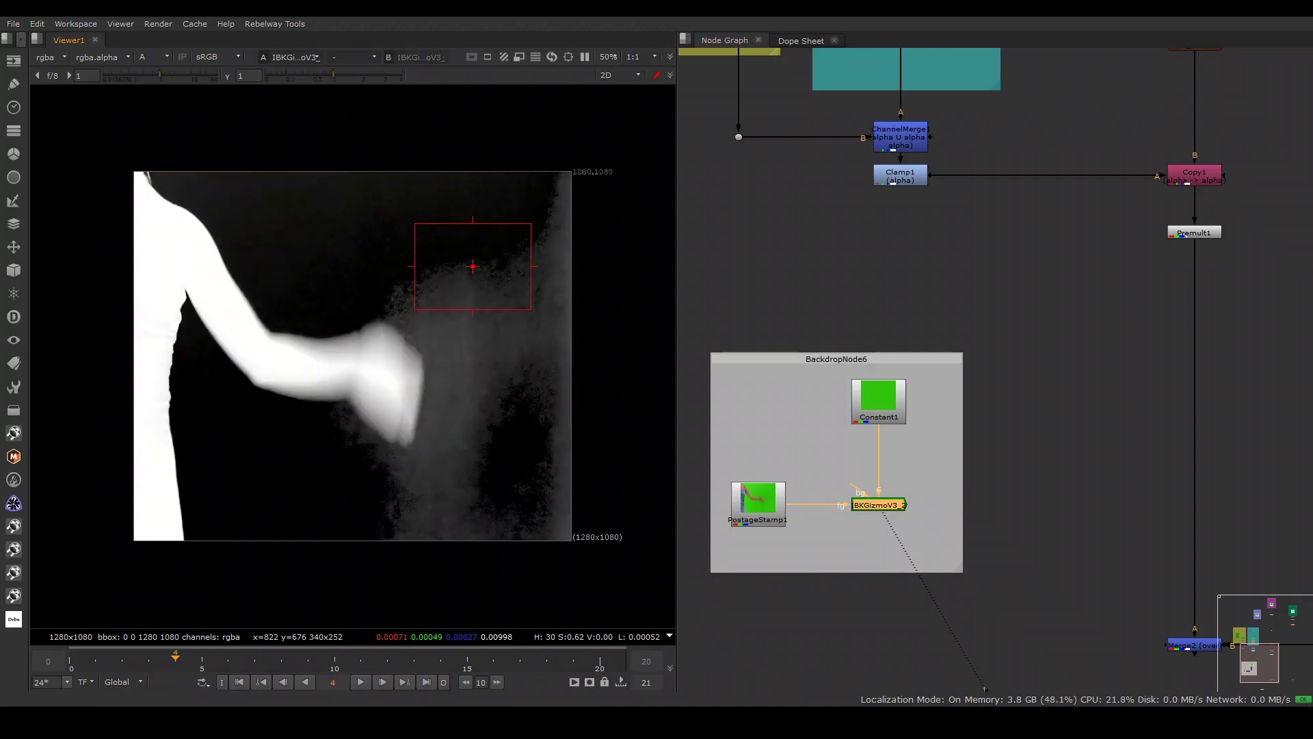
- Insert a KeyMix node between the Premult and the background Merge, and connect its A input to the new IBKGizmo
scroll(1100, 468, up, 2)
click(1100, 468)
key(Tab)
text(KE)
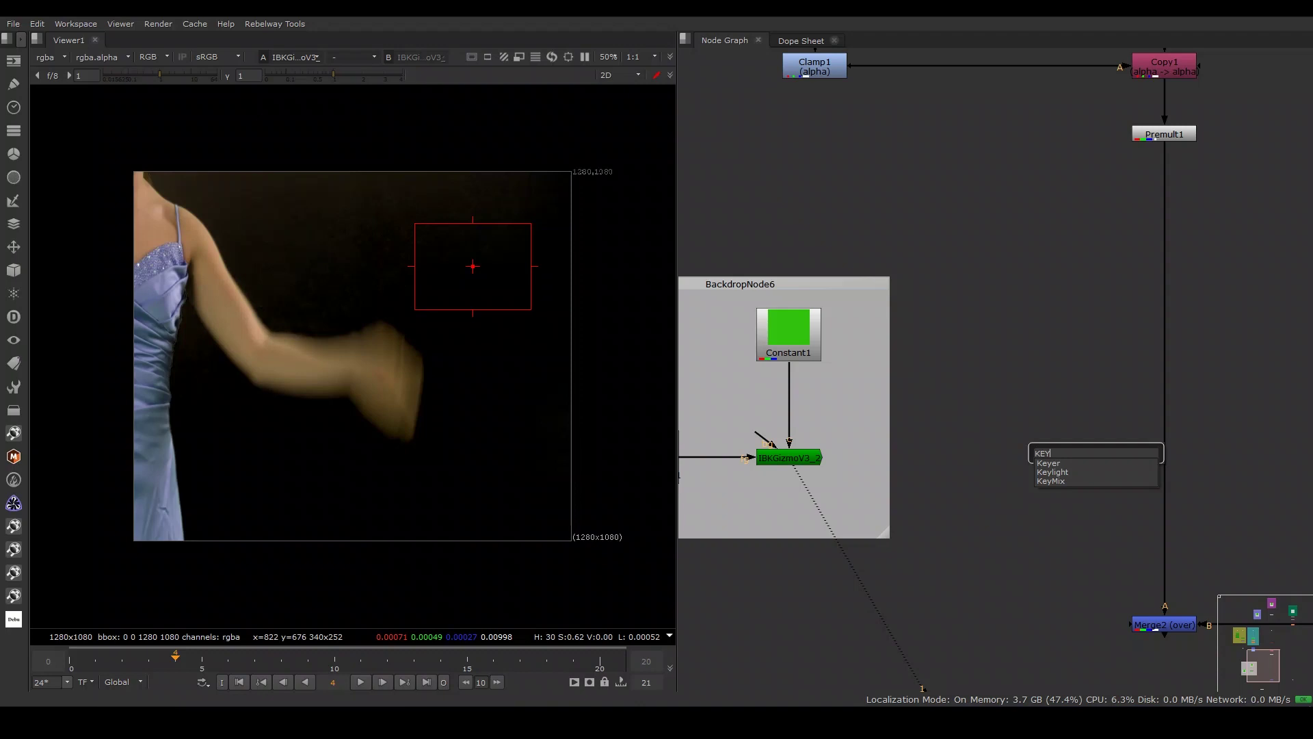
click(1050, 481)
drag(1095, 449, 790, 457)
- Add a Roto node with alpha output beside the KeyMix node
middle_drag(957, 274, 832, 271)
click(889, 205)
key(o)
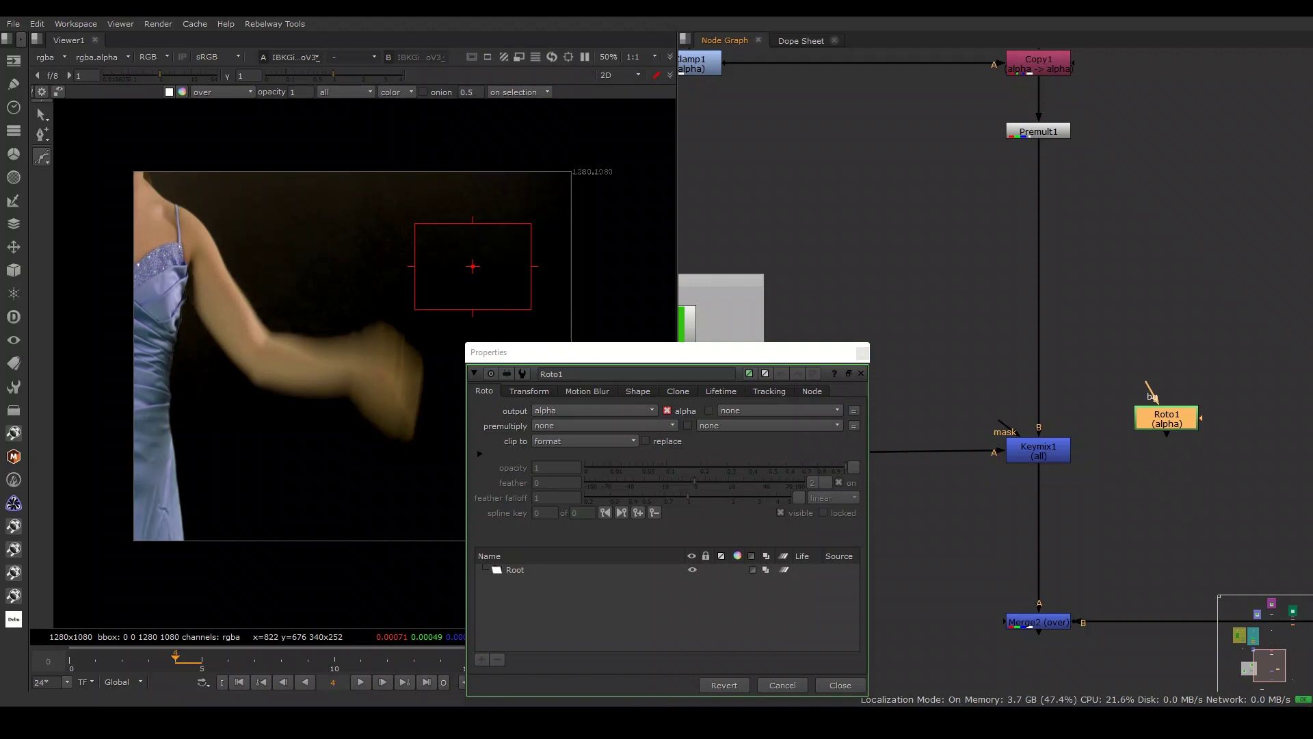
- Add a Blur node of size 10 below the Roto and connect it to the KeyMix's mask input
key(Escape)
key(b)
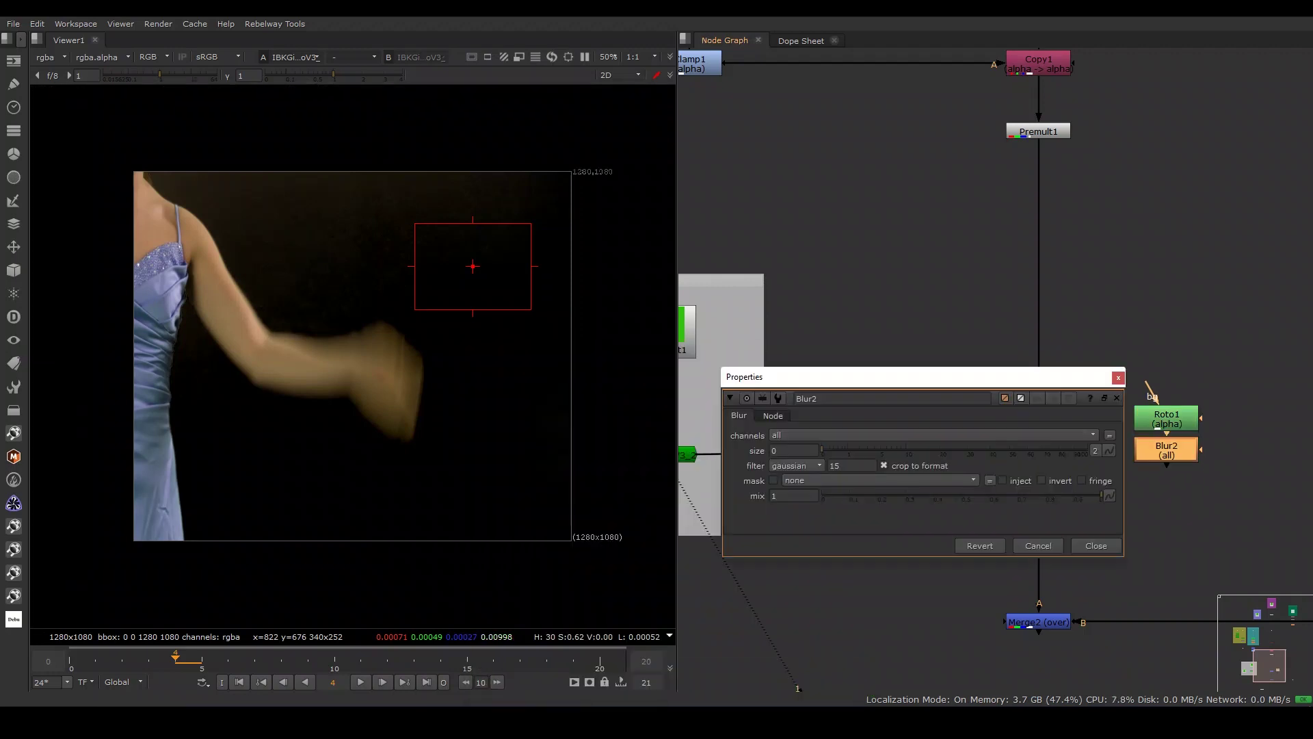
text(10)
click(814, 571)
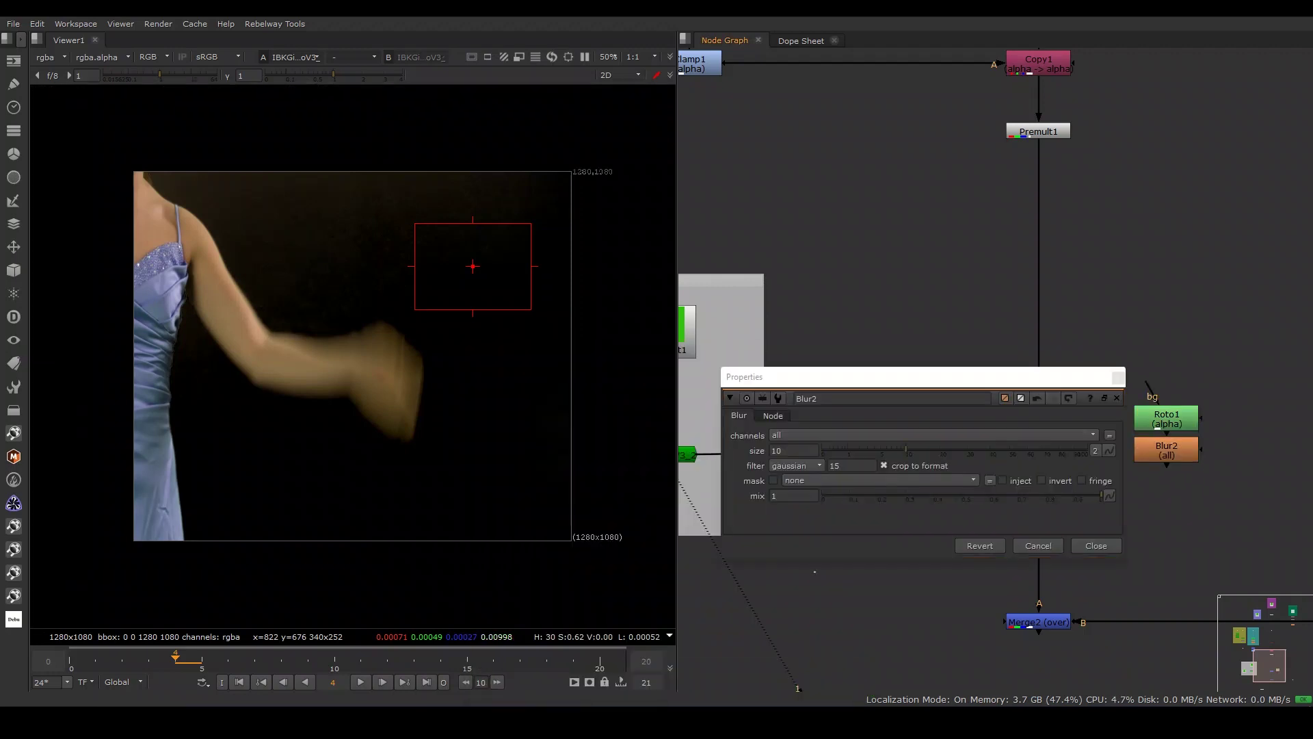
key(Escape)
scroll(1012, 616, down, 2)
- View the final Merge and draw a closed Bezier in the Roto at frame 4, following the arm's edges and enclosing the surrounding blur
click(1035, 614)
key(1)
double_click(1143, 440)
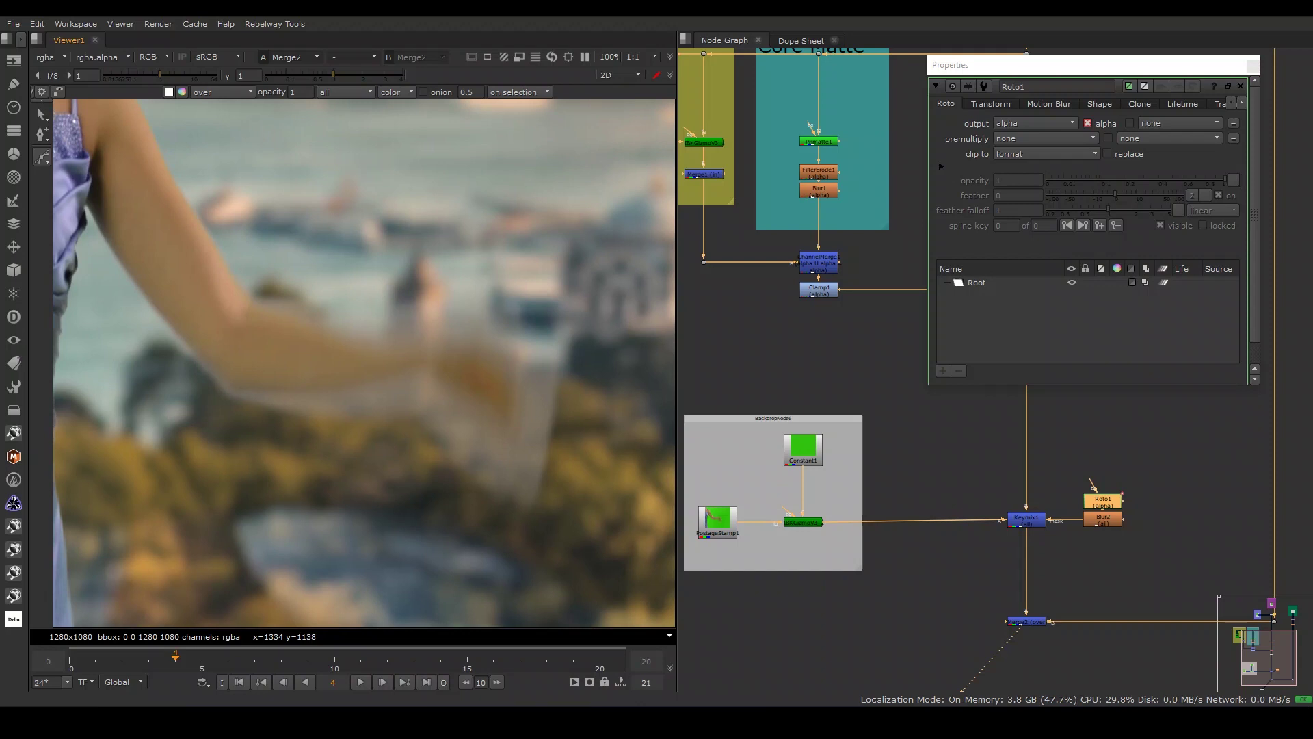
click(175, 150)
click(159, 166)
click(236, 296)
click(279, 326)
drag(361, 343, 371, 343)
click(507, 415)
click(414, 363)
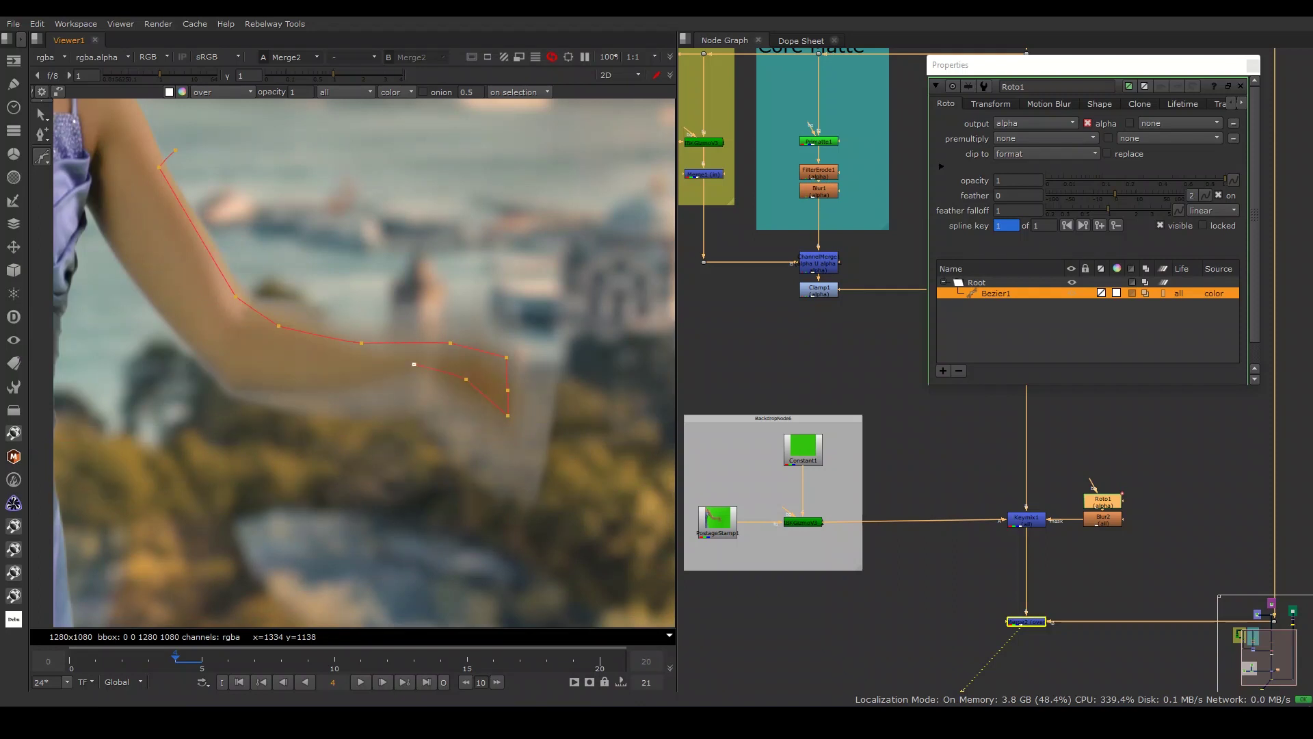
drag(104, 236, 97, 254)
click(319, 162)
click(521, 205)
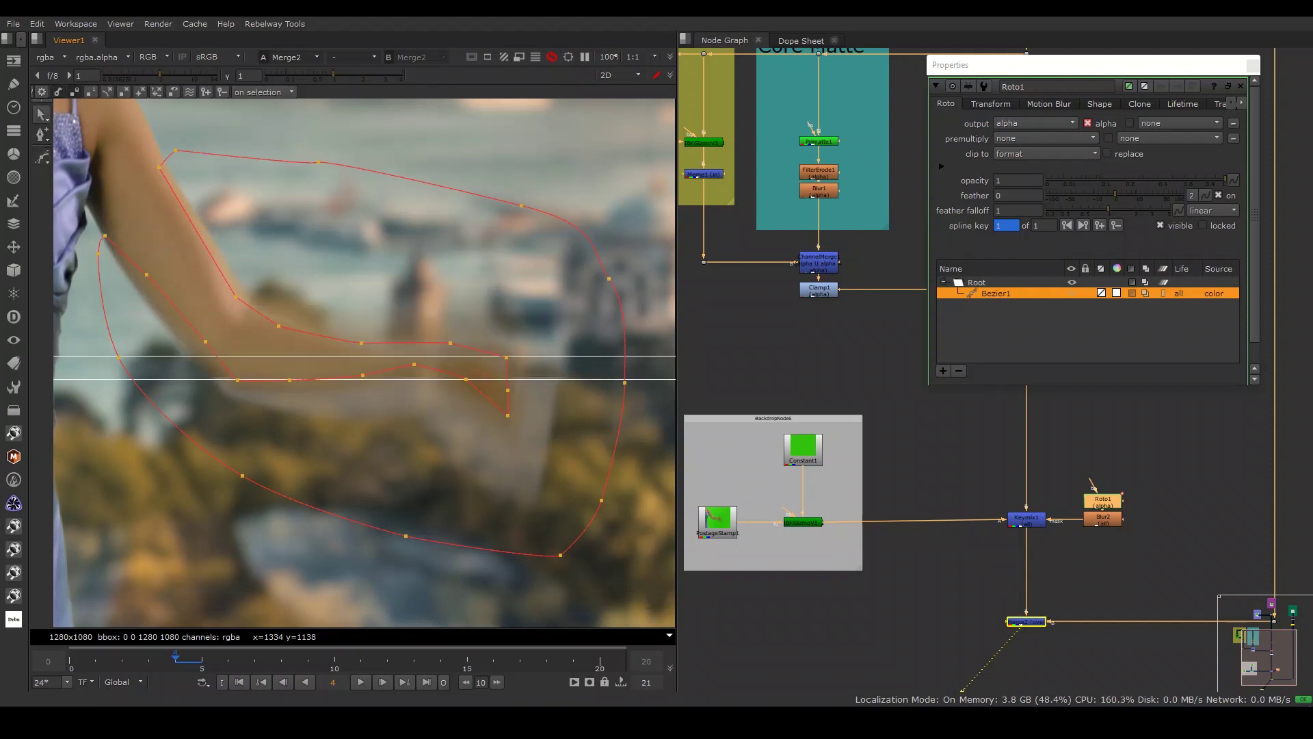
- Reshape the Bezier by lowering its upper outline toward the forearm and adjusting points along the underside and tip of the hand
drag(319, 162, 299, 269)
drag(521, 205, 523, 294)
drag(630, 556, 367, 264)
click(415, 365)
drag(508, 415, 500, 406)
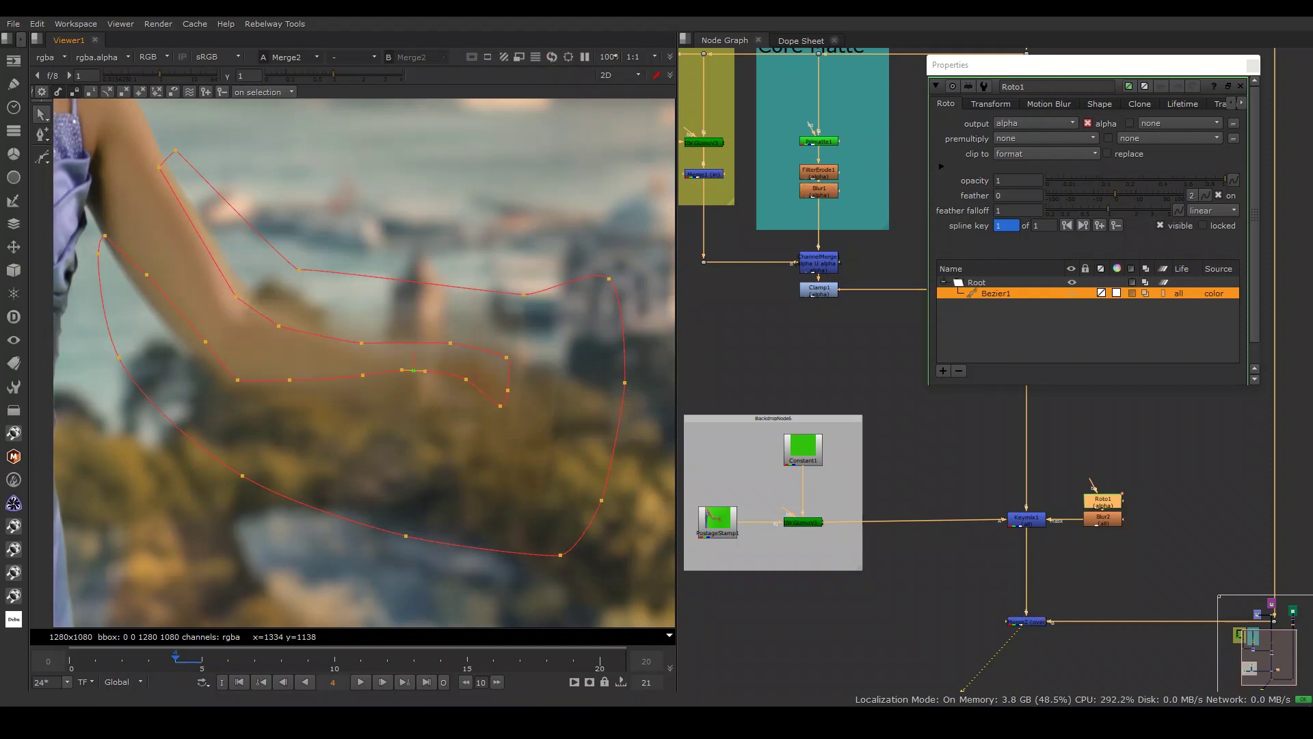
click(158, 168)
- Insert a PxF_KillSpill node between the second IBKGizmo and the KeyMix's A input
click(1253, 65)
middle_drag(1026, 411, 1145, 406)
scroll(995, 367, up, 3)
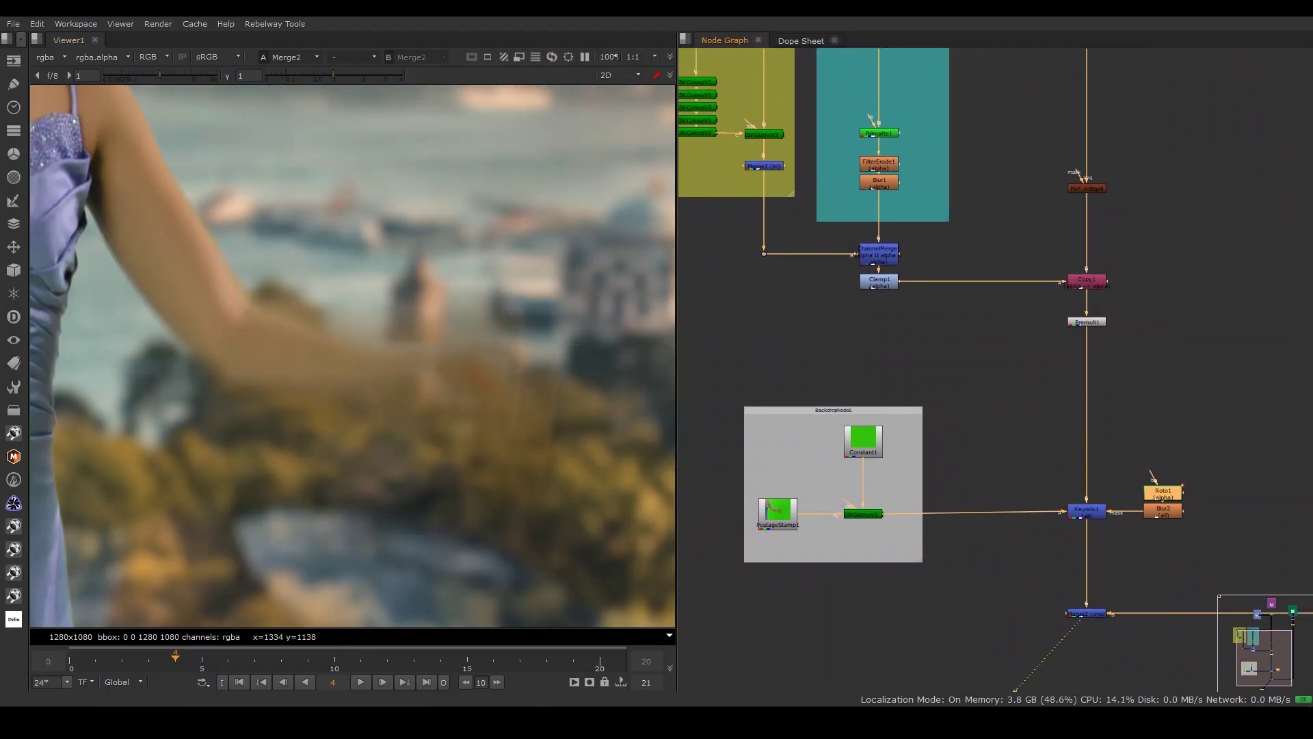
key(Tab)
text(PX)
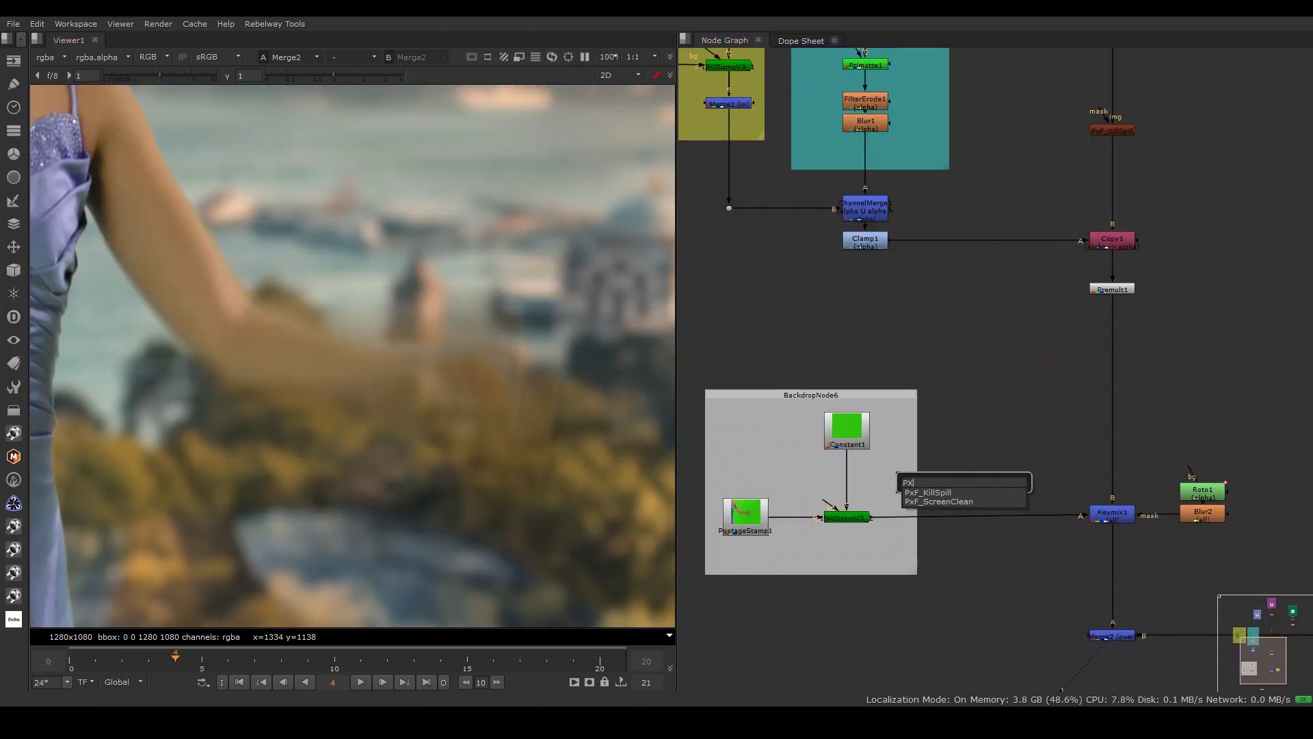
text(F)
key(Return)
click(974, 517)
click(902, 595)
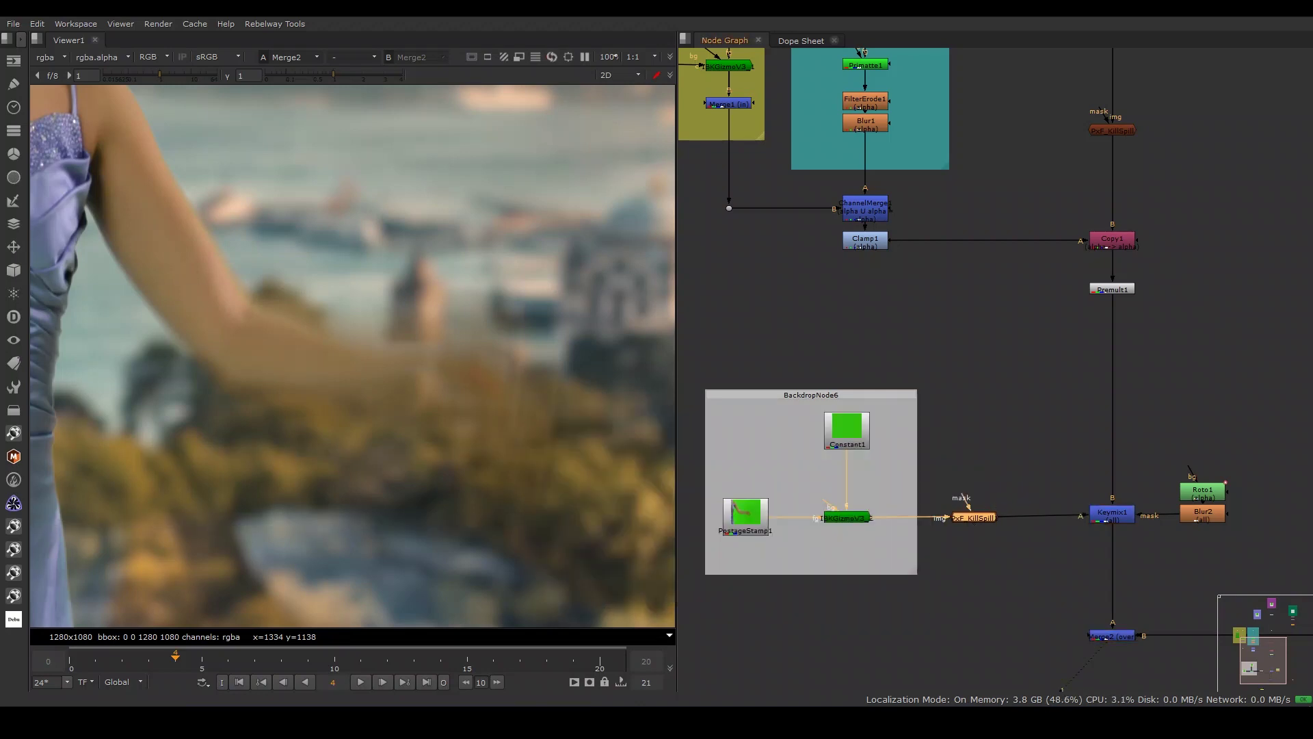
- Set the second IBKGizmo's red weight to 0.595, lower its blue/green weight, and toggle luminance match and background luminance
scroll(847, 514, up, 2)
double_click(844, 516)
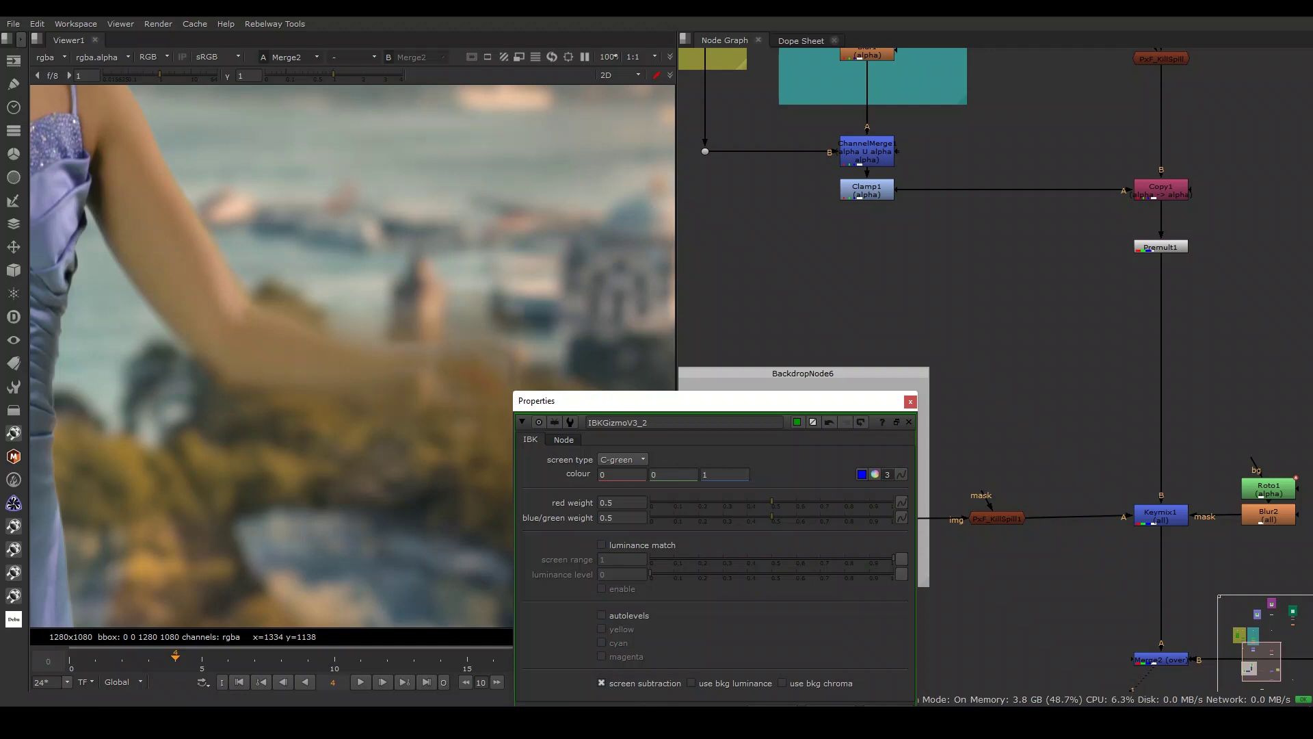
mouse_move(771, 502)
mouse_down()
mouse_move(760, 503)
mouse_move(790, 503)
mouse_up()
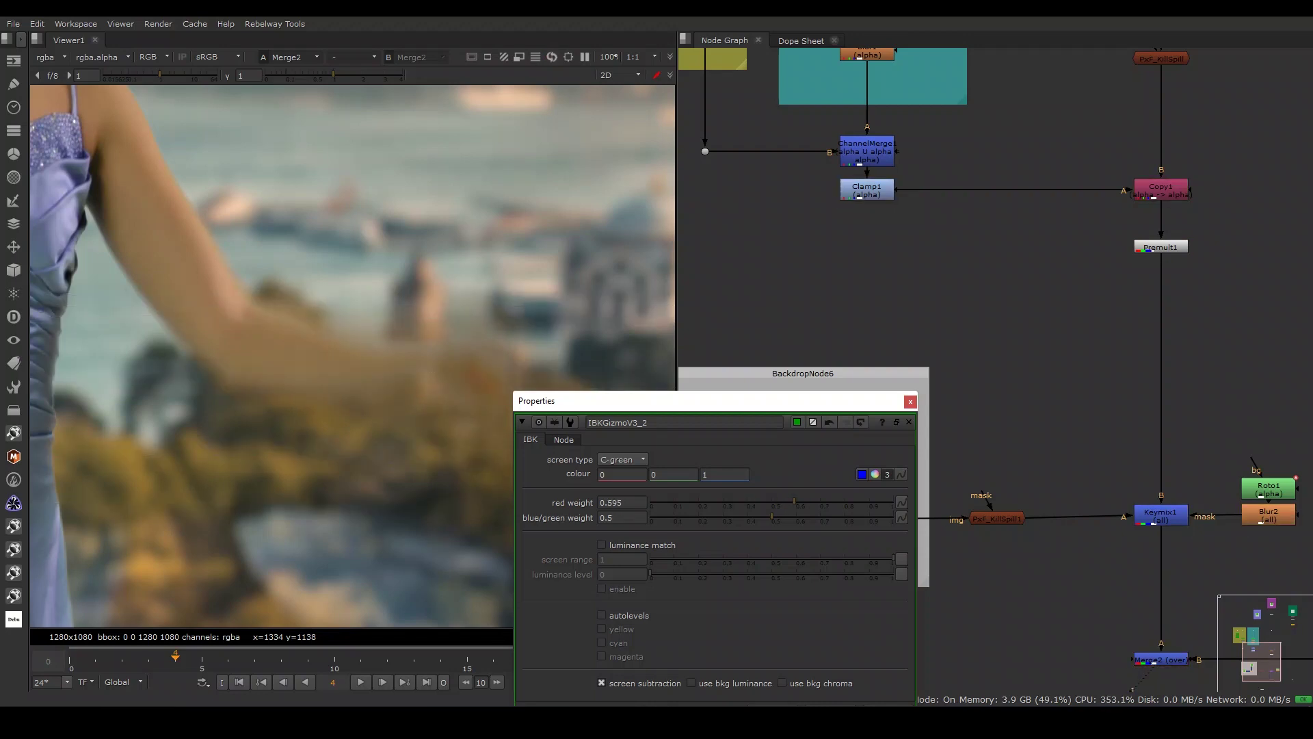
click(601, 545)
drag(771, 514, 755, 514)
click(691, 682)
key(Escape)
- Compare the original green-screen plate with the final Merge and examine the arm's edge near the elbow up close
scroll(1146, 586, down, 2)
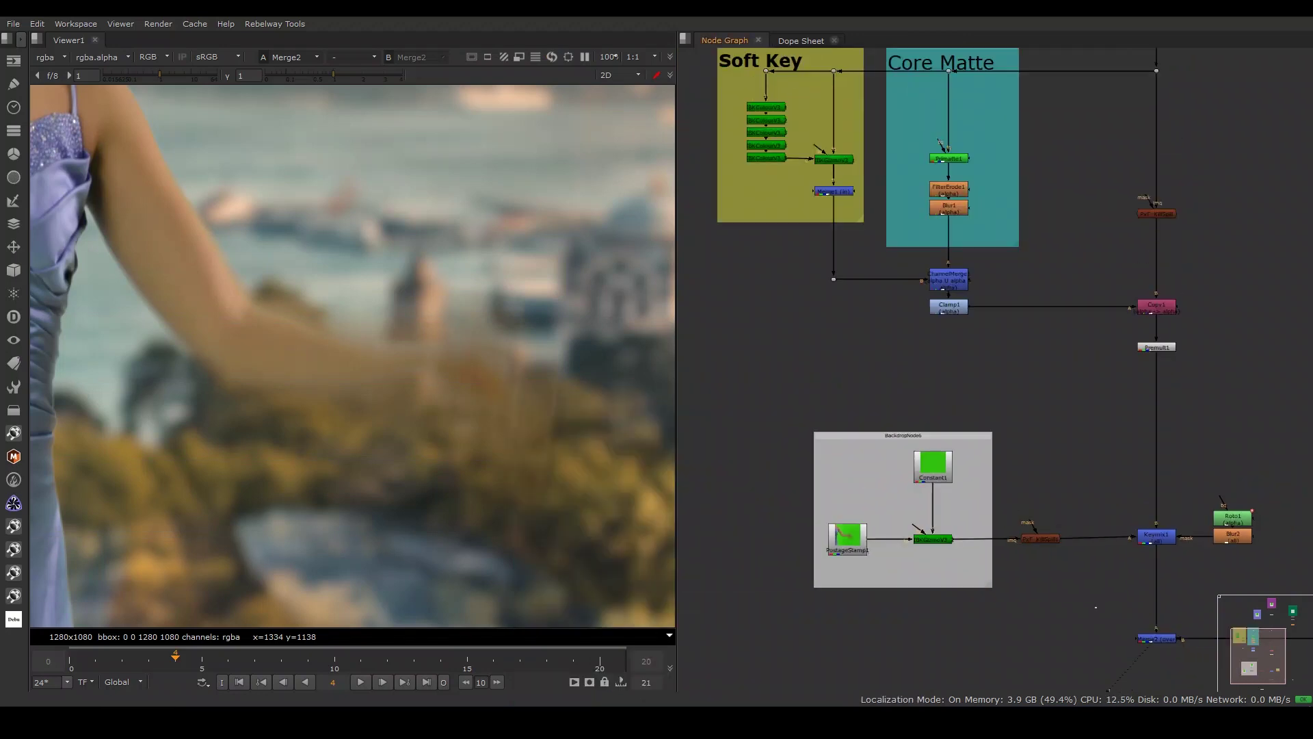
click(725, 514)
key(1)
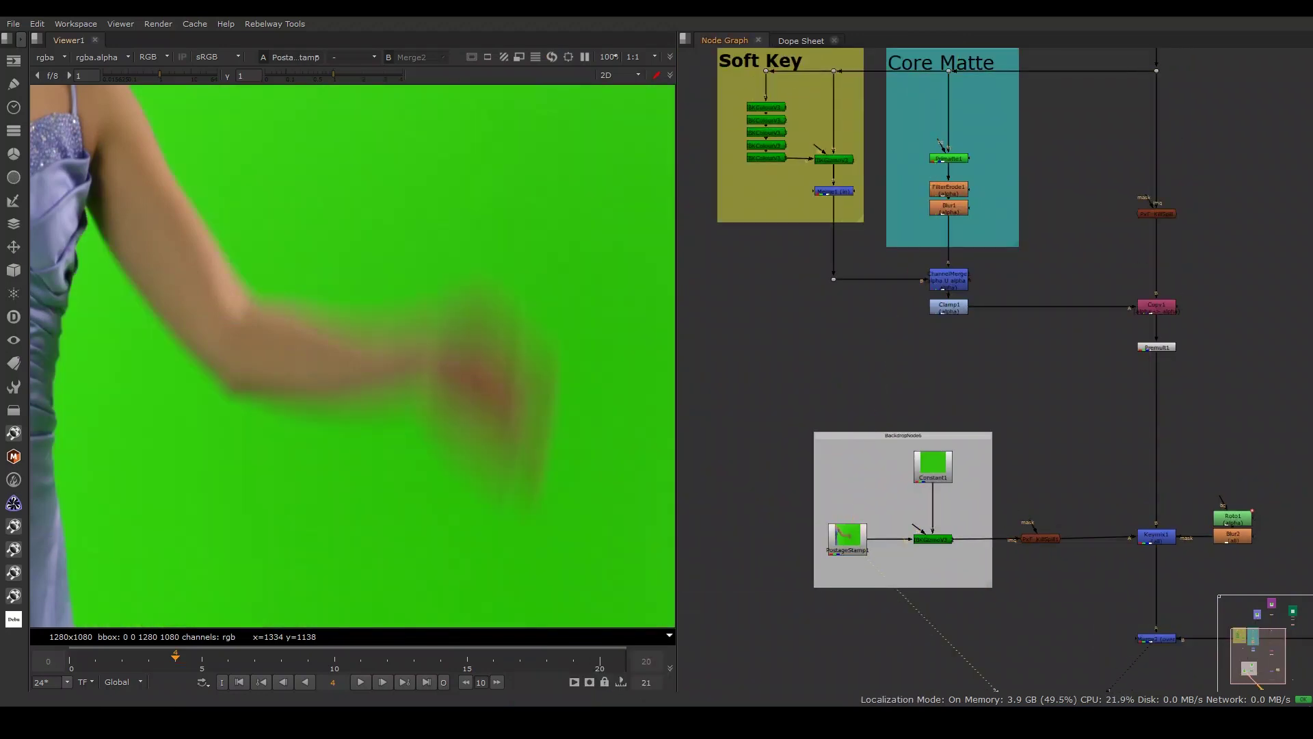
click(1155, 638)
key(1)
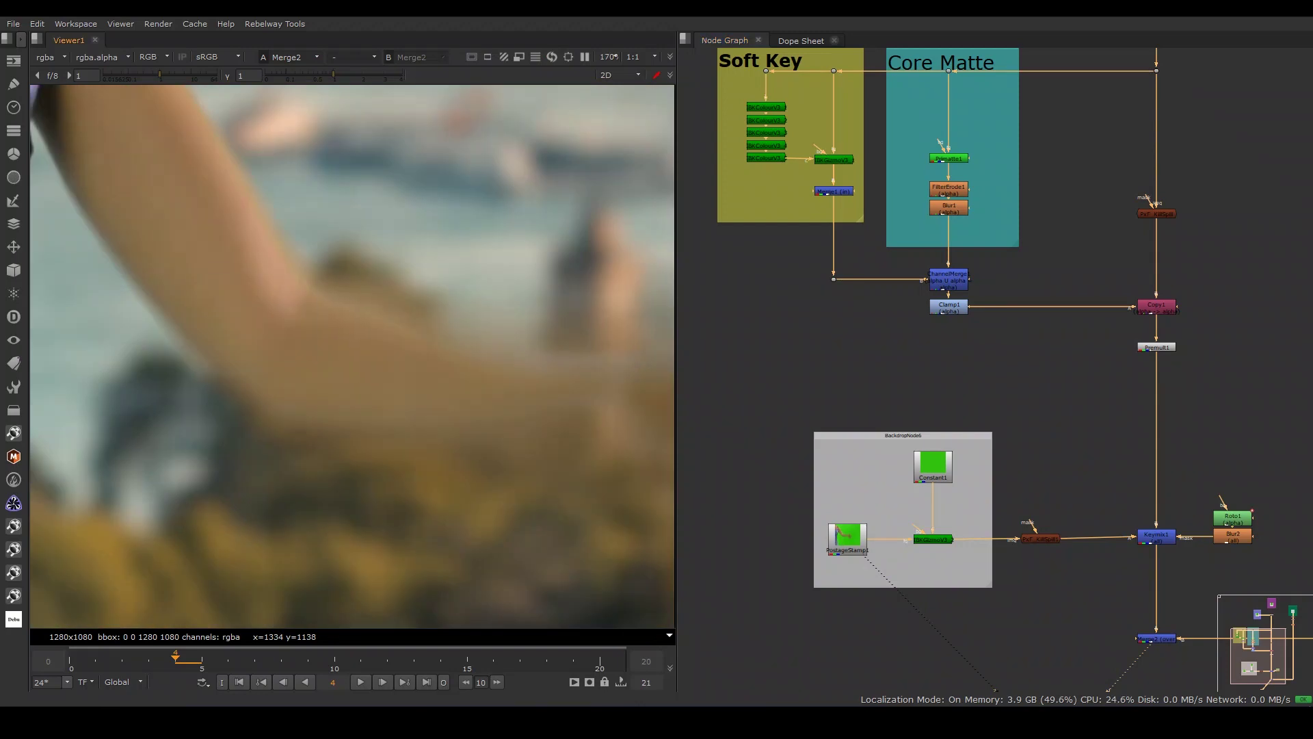
key(1)
key(1)
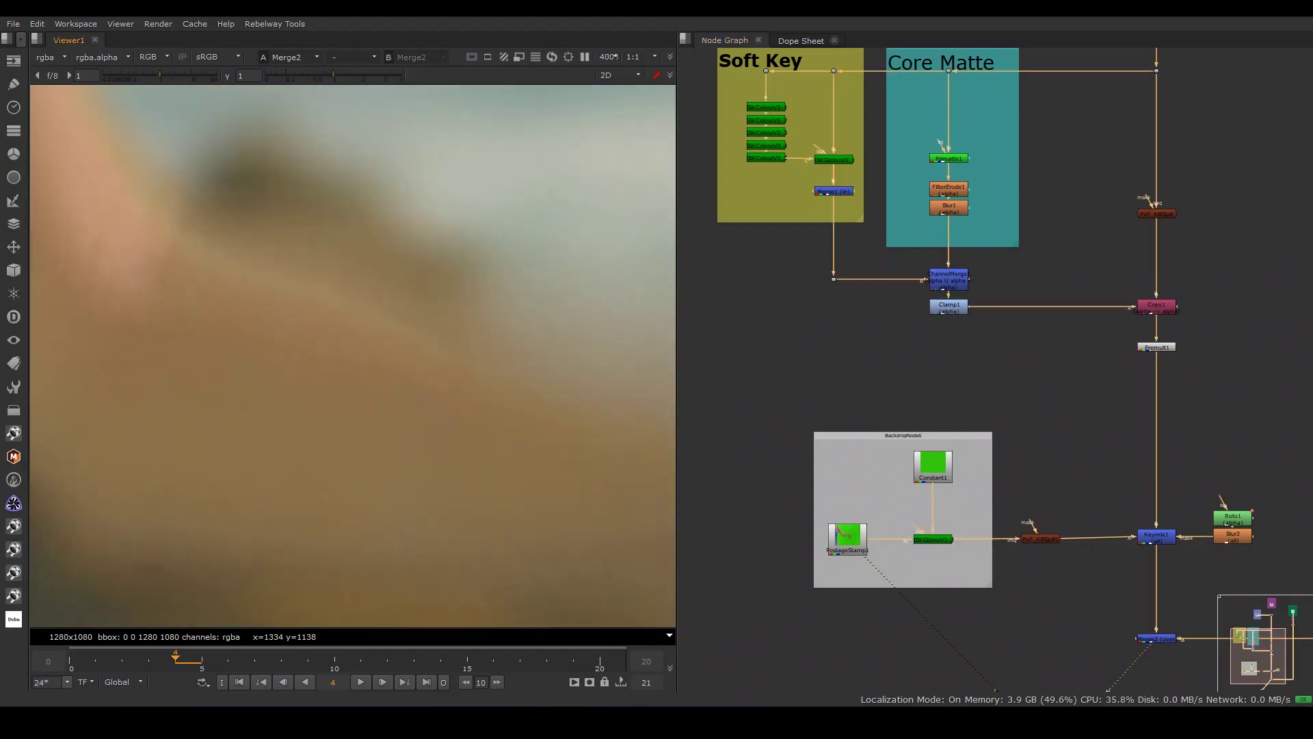
key(1)
key(1)
- Insert an EdgeBlur node with size 10 between the new PxF_KillSpill and the KeyMix
scroll(995, 369, down, 2)
scroll(995, 369, up, 4)
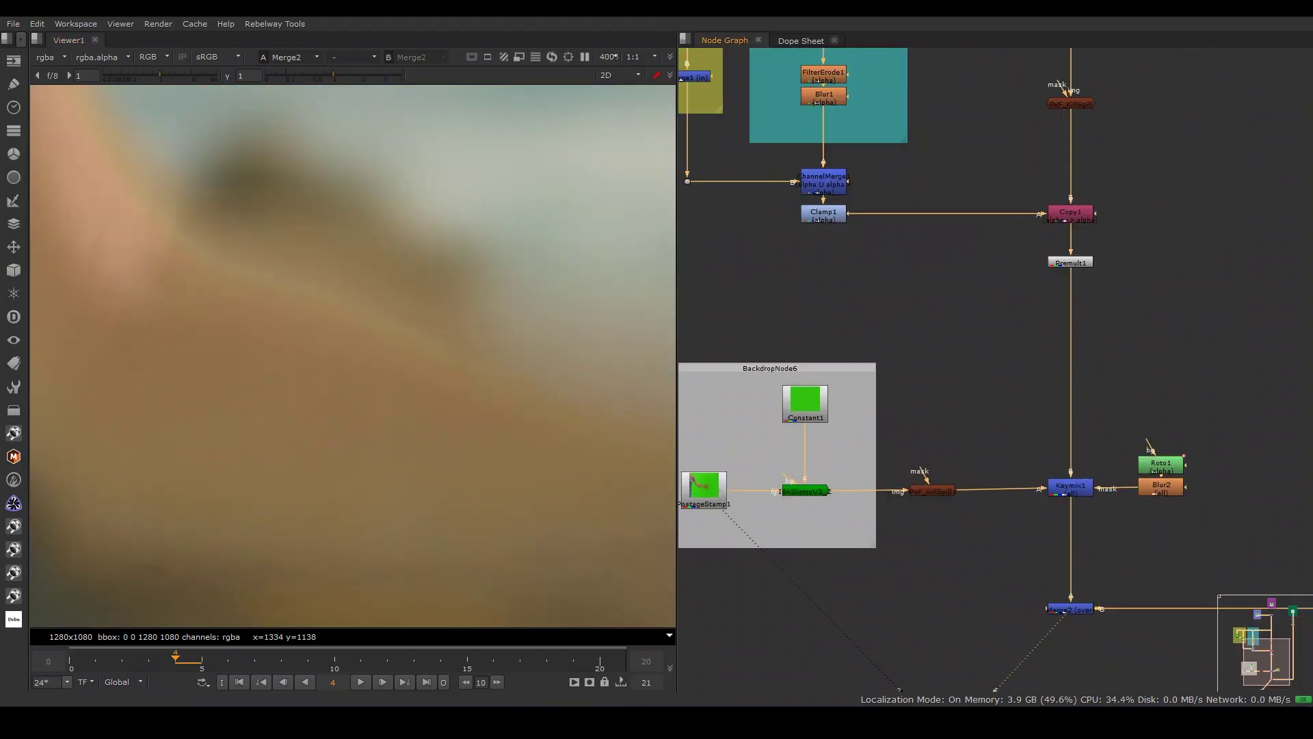
key(Tab)
text(edge)
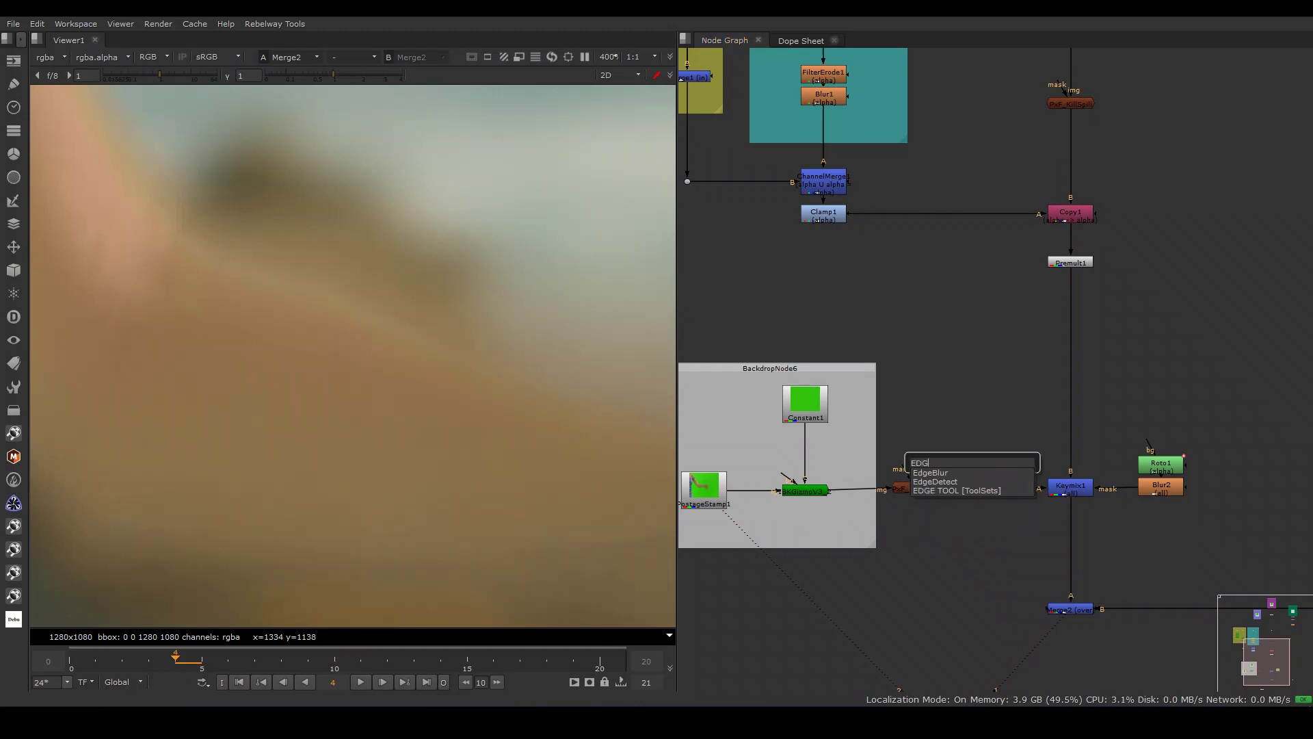
key(Return)
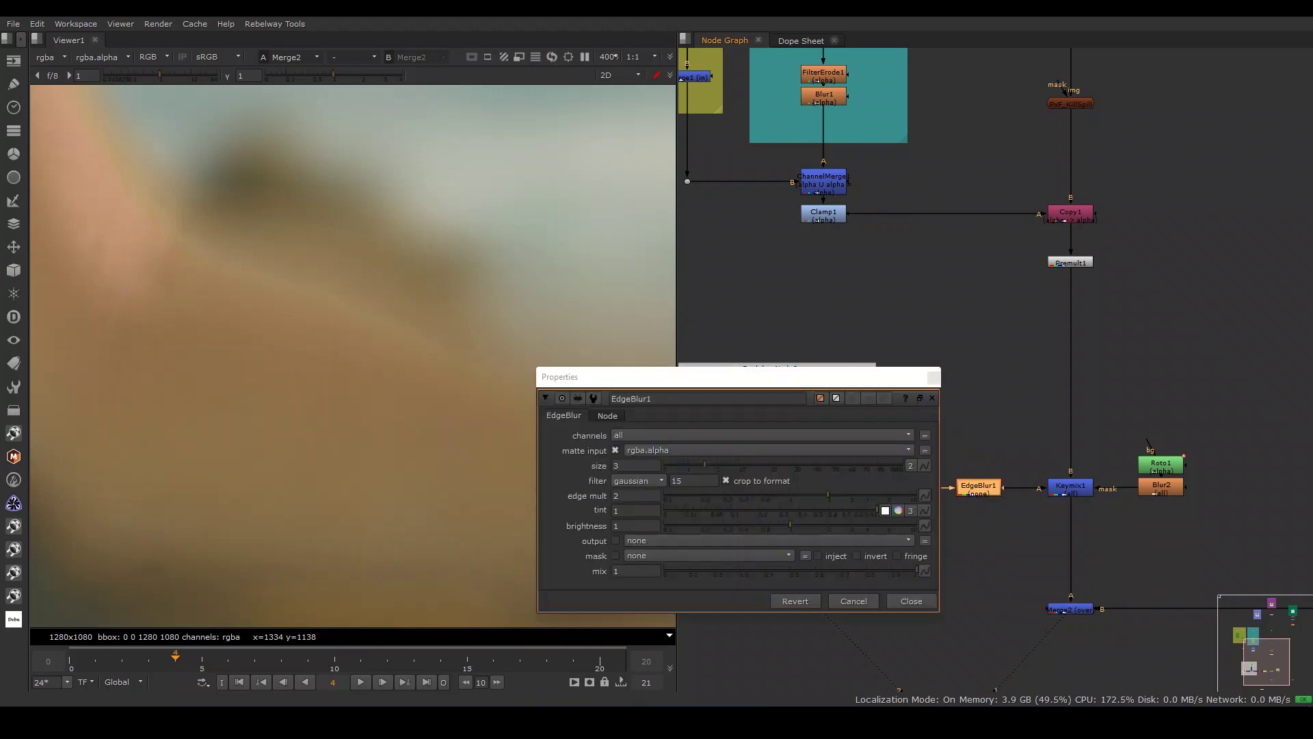
text(10)
key(Return)
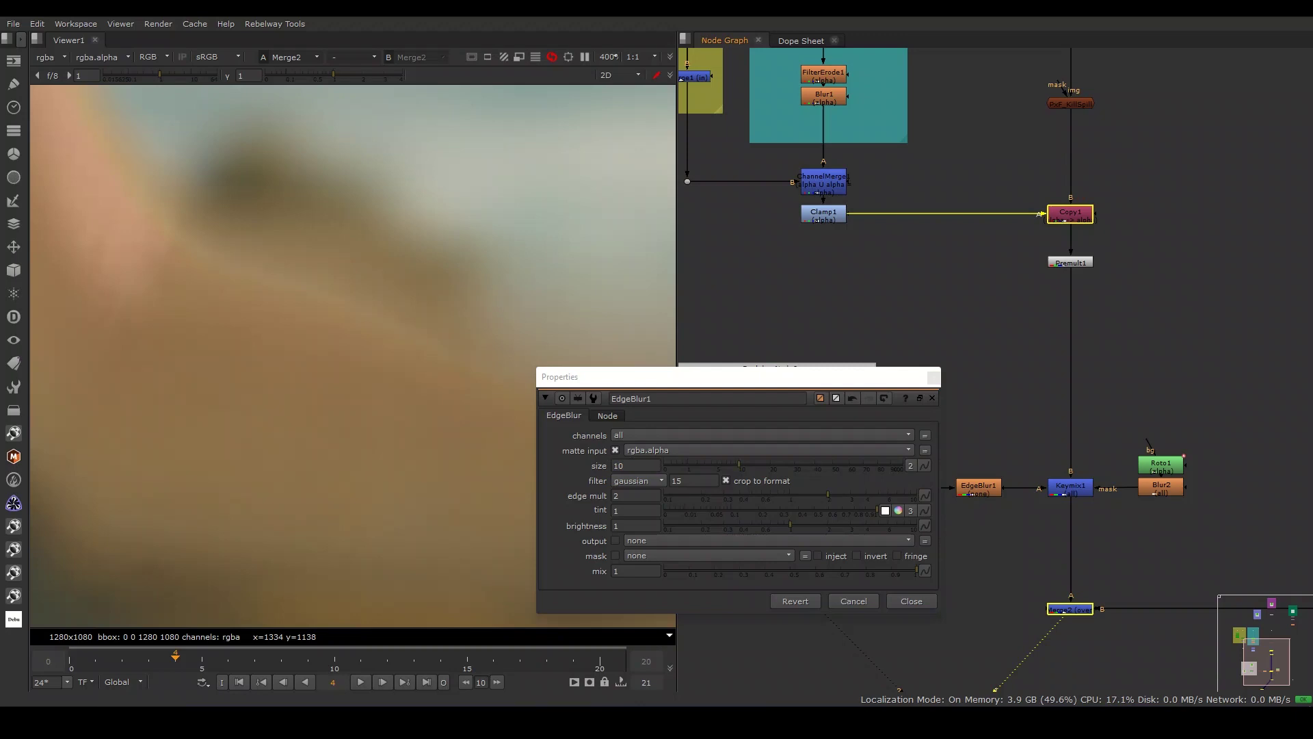
- Set the EdgeBlur's brightness to 0.77 and toggle the node to compare the arm's edge
key(ctrl+z)
key(ctrl+y)
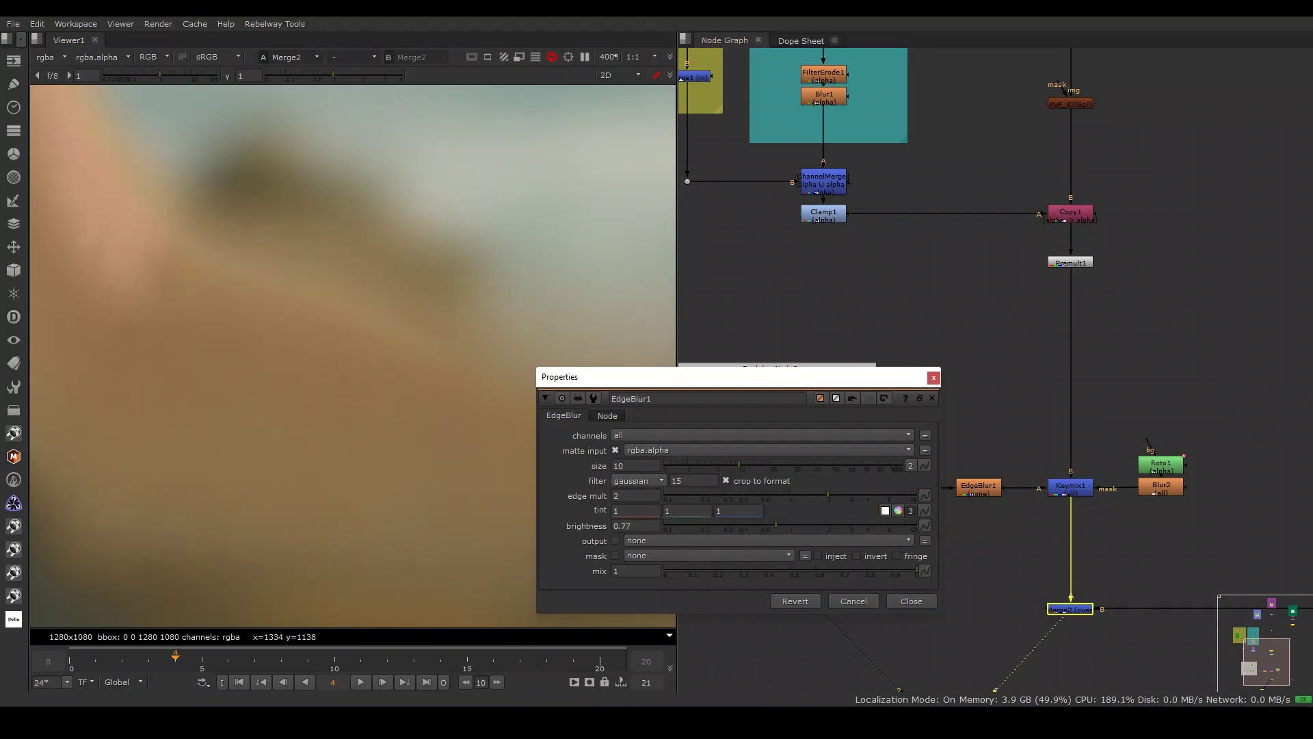
key(Escape)
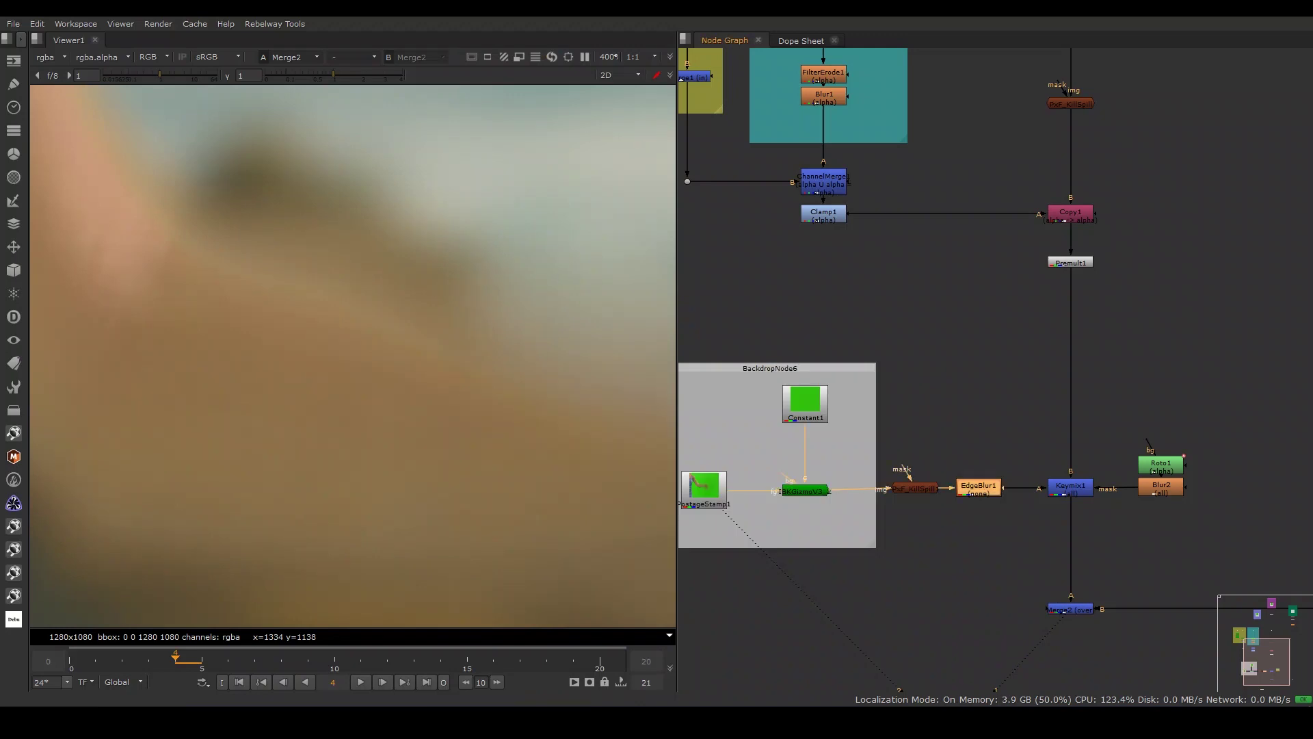
key(d)
key(minus)
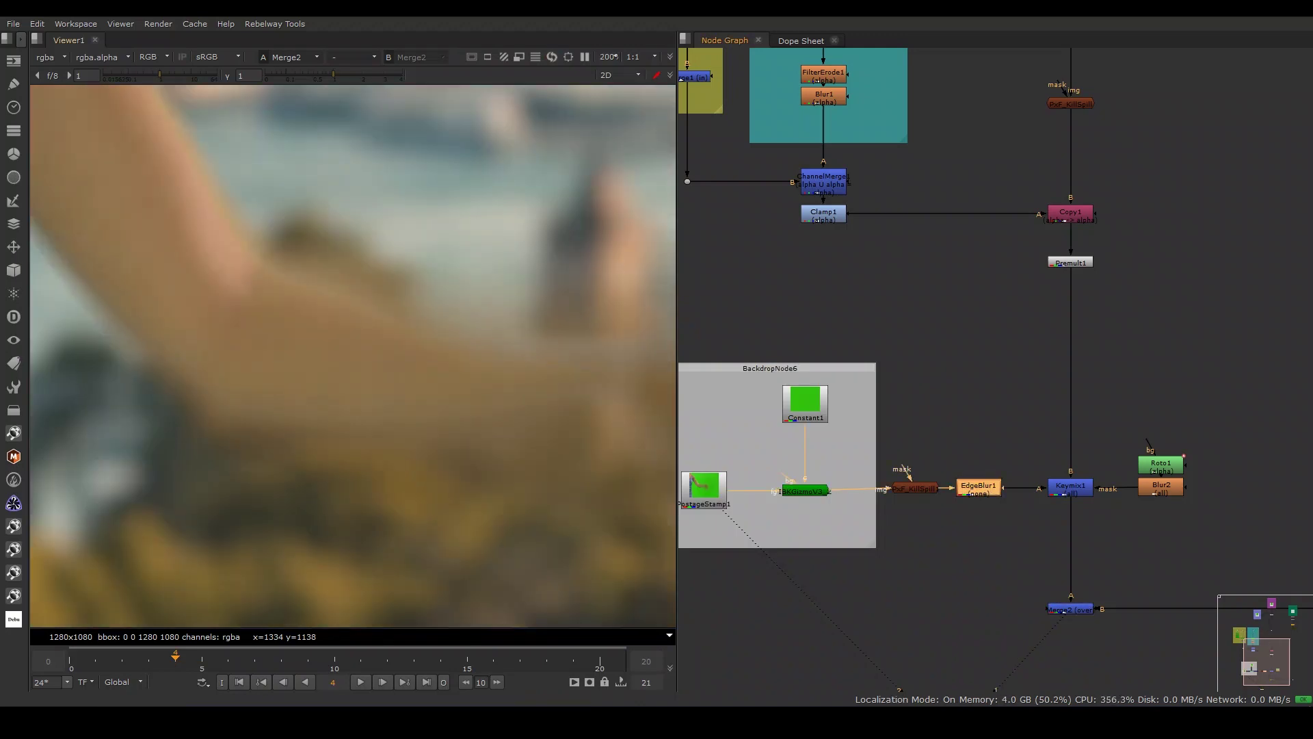
- Pull feather points of the Roto's Bezier inward along the underside of the hand and forearm
scroll(352, 356, down, 3)
scroll(352, 355, up, 2)
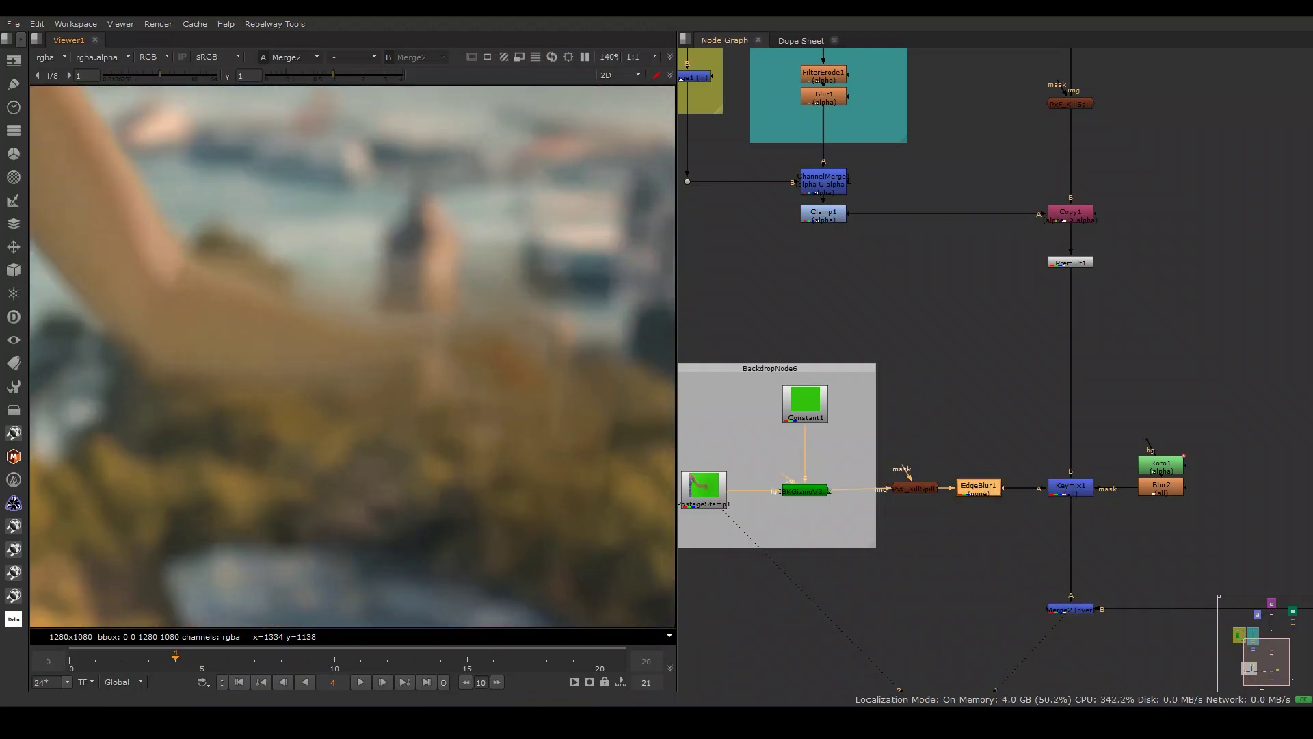
double_click(1161, 465)
click(996, 293)
click(400, 366)
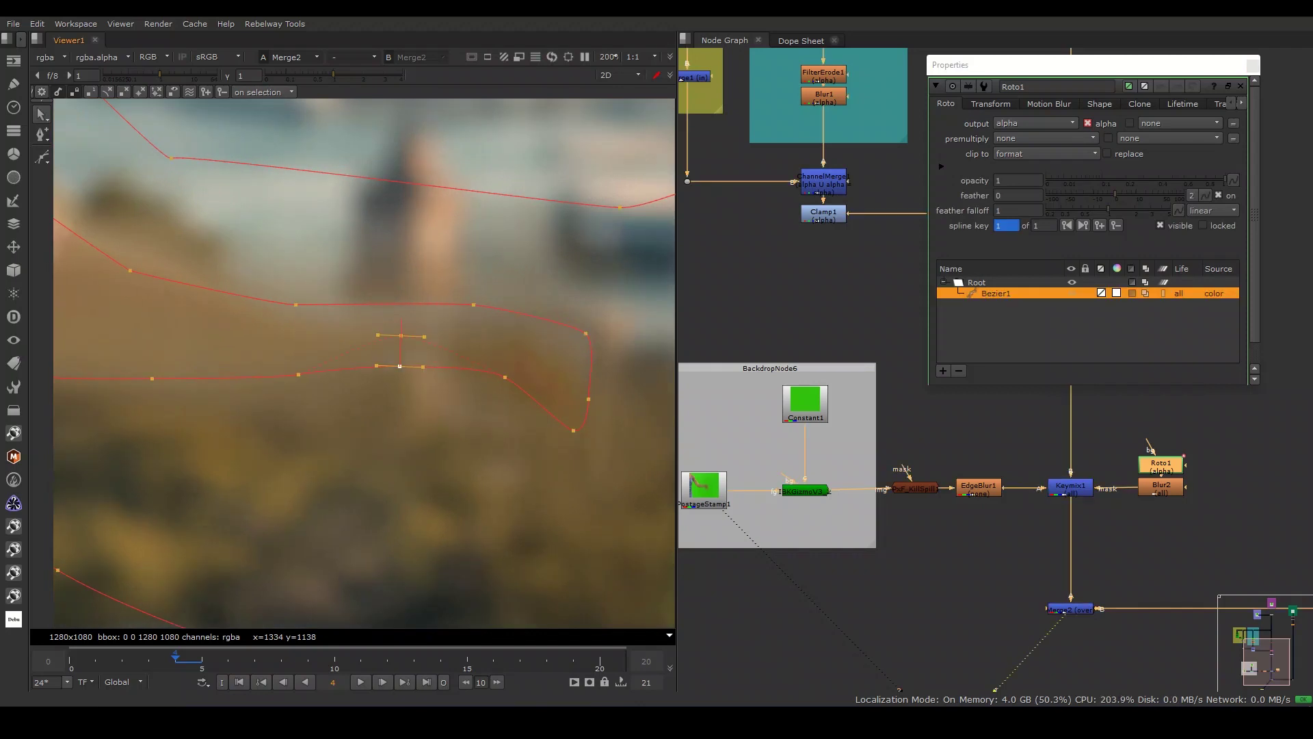
click(573, 430)
scroll(496, 405, down, 2)
drag(349, 344, 565, 431)
drag(440, 401, 440, 385)
click(358, 384)
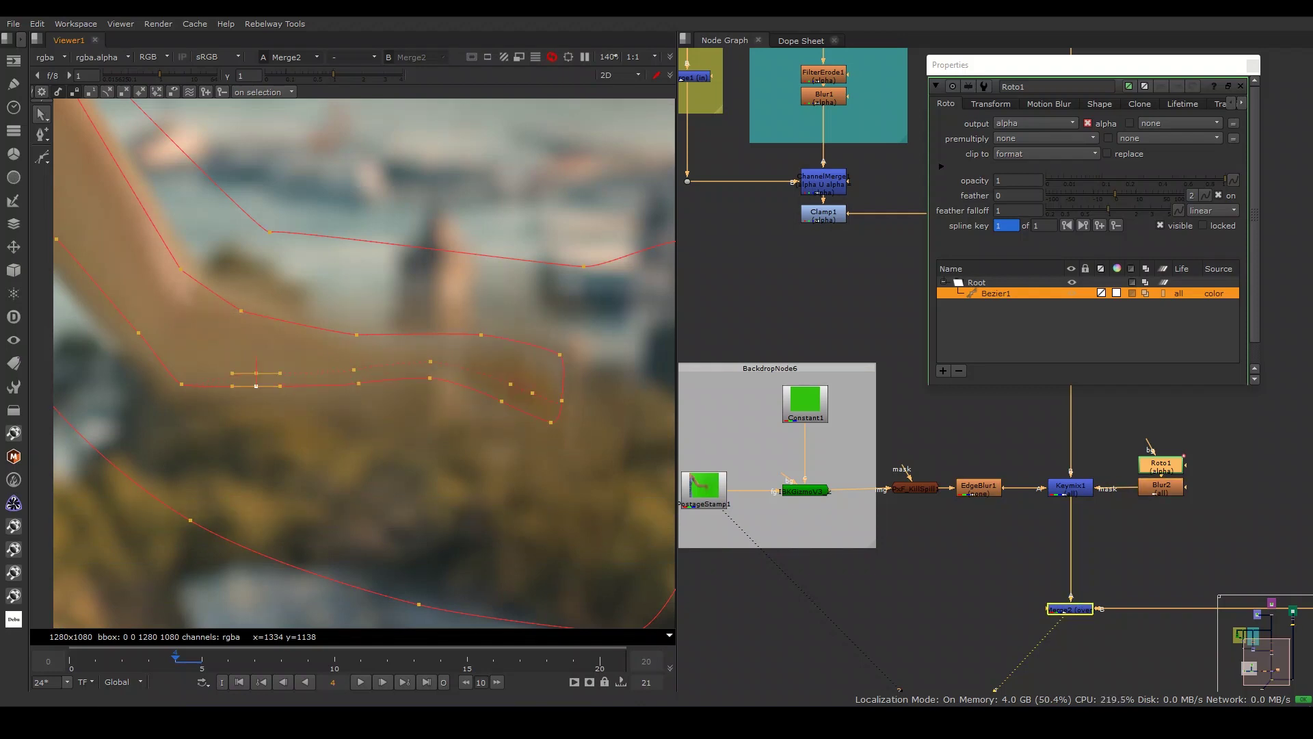
- Offset the Bezier's feather points inward at the elbow and around the tip of the hand
click(138, 332)
click(562, 400)
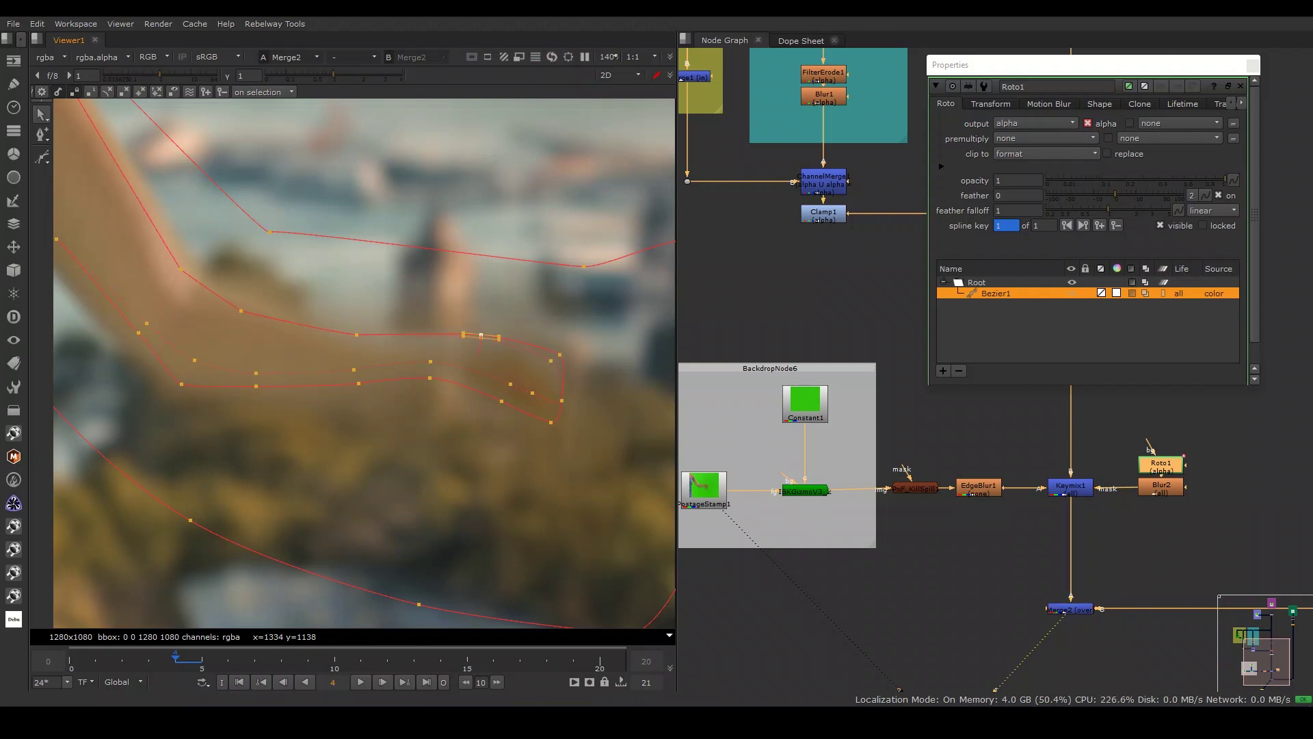
click(561, 401)
- Limit the Bezier shape's lifetime to frame 4 only
scroll(529, 392, down, 3)
scroll(318, 322, down, 2)
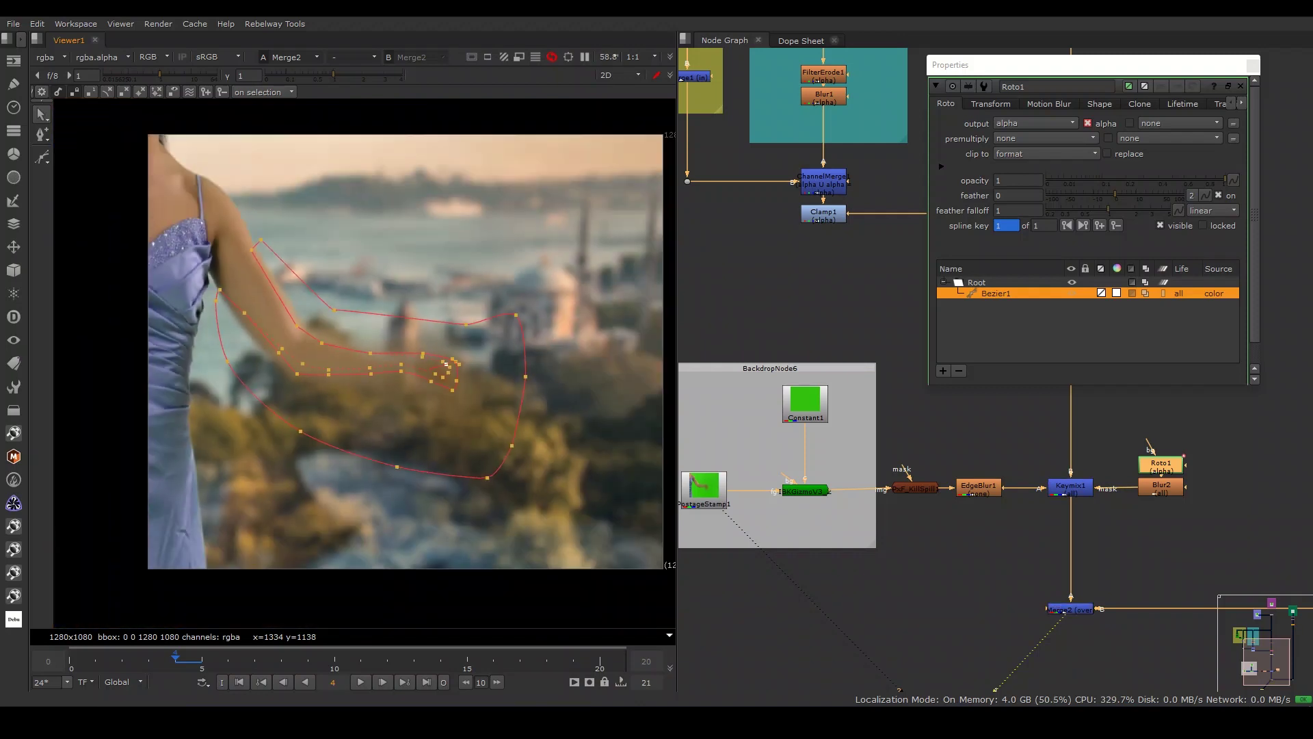
click(1178, 293)
click(1217, 318)
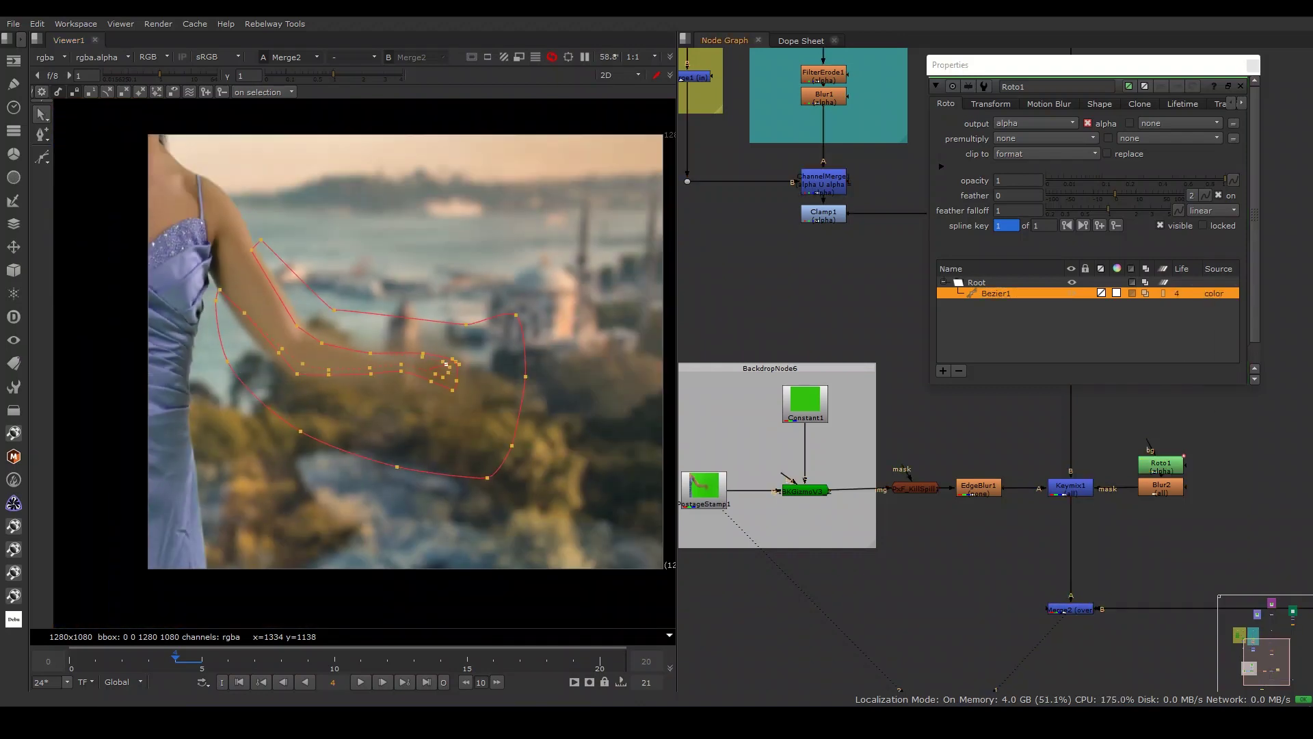
key(Escape)
- Toggle the KeyMix off and on and compare the arm and blurred hand in the composite
click(1070, 487)
key(d)
key(d)
key(equal)
key(equal)
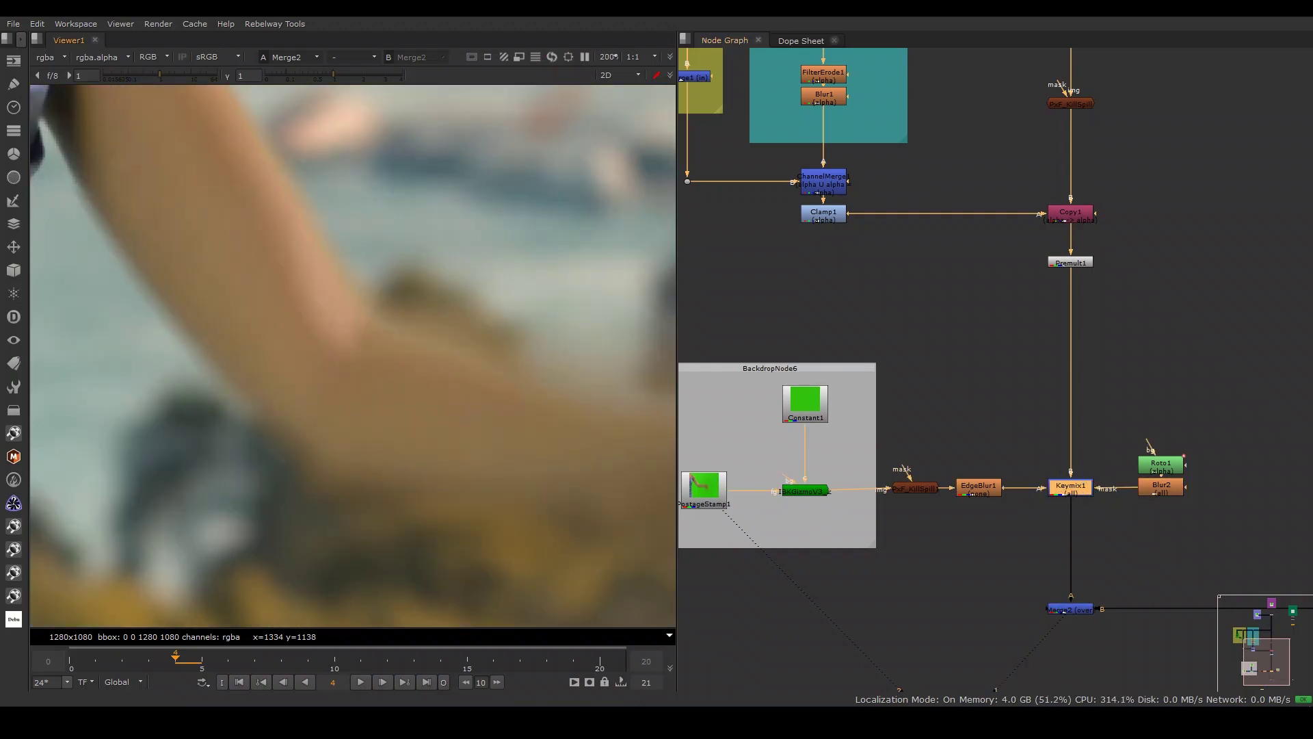
key(1)
key(2)
key(1)
key(2)
key(1)
key(2)
scroll(352, 356, down, 3)
key(1)
key(2)
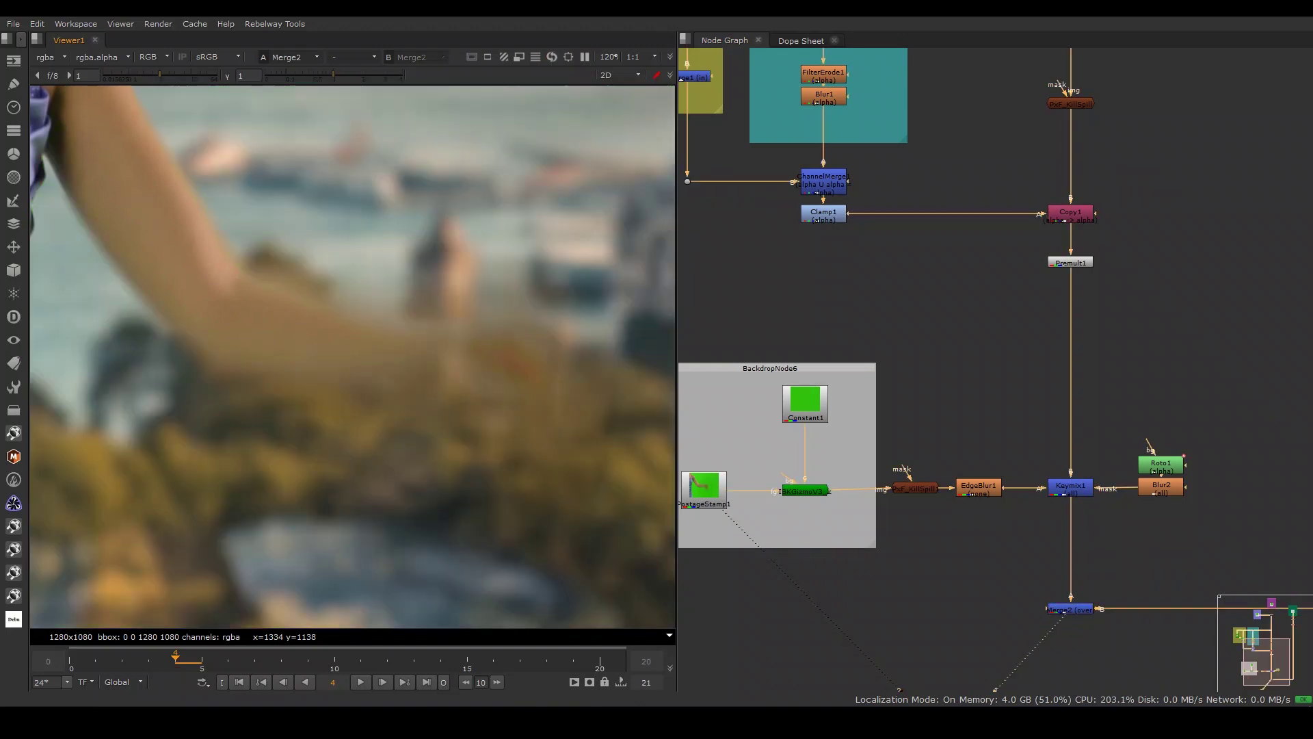
- Examine the restored arm against the background in the overall composite at frame 4
scroll(1217, 480, up, 2)
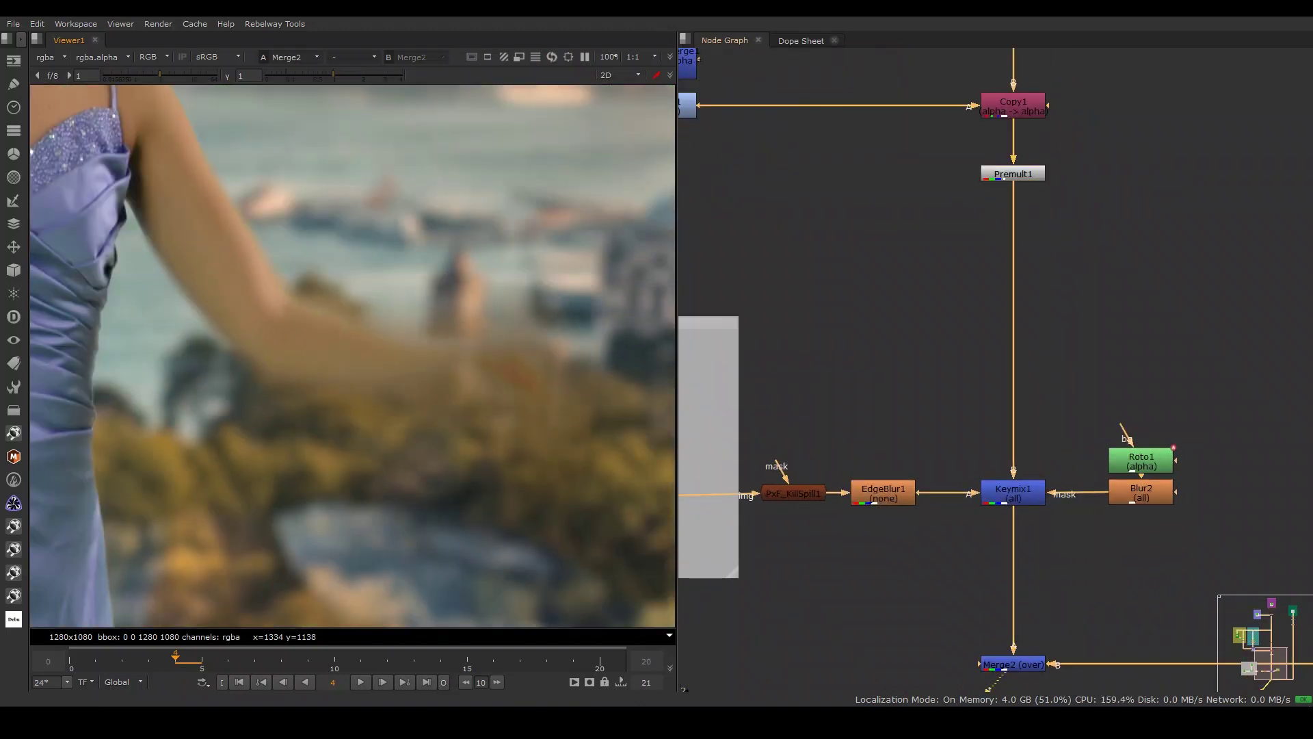
double_click(1141, 458)
drag(540, 335, 622, 368)
scroll(622, 368, down, 5)
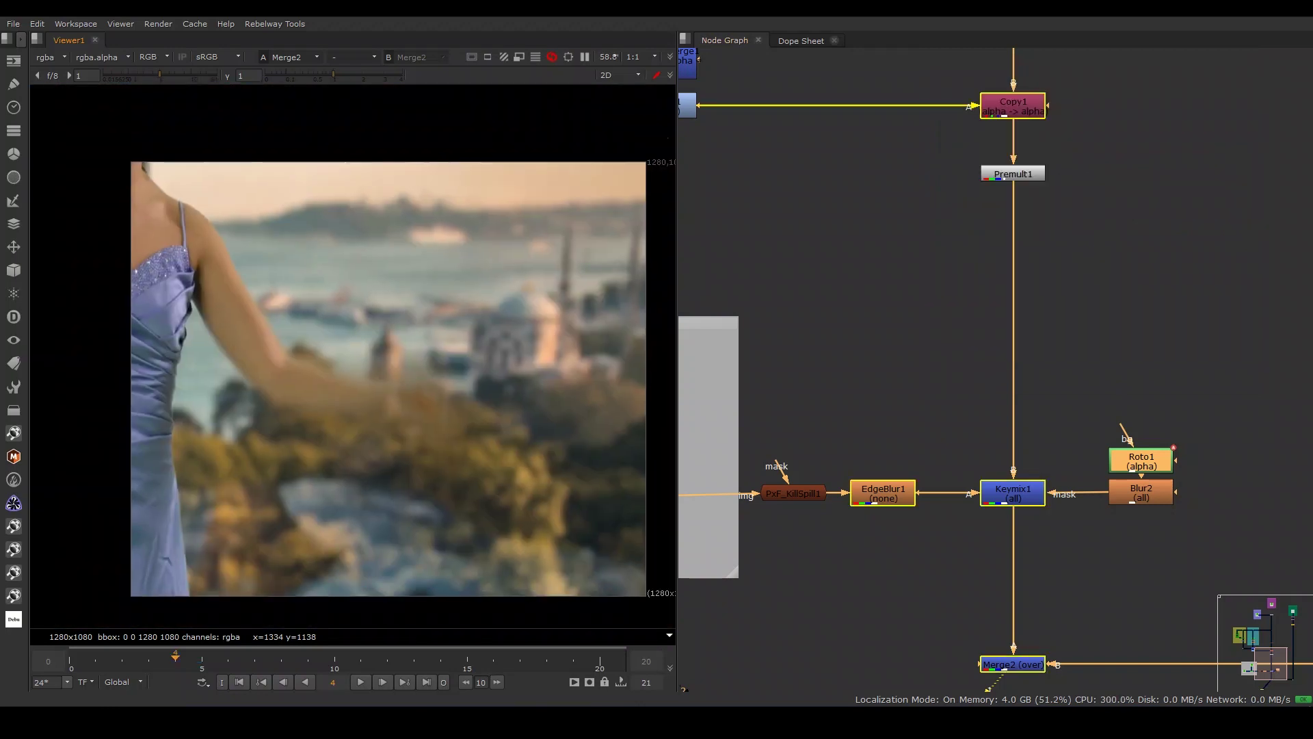
scroll(542, 418, up, 2)
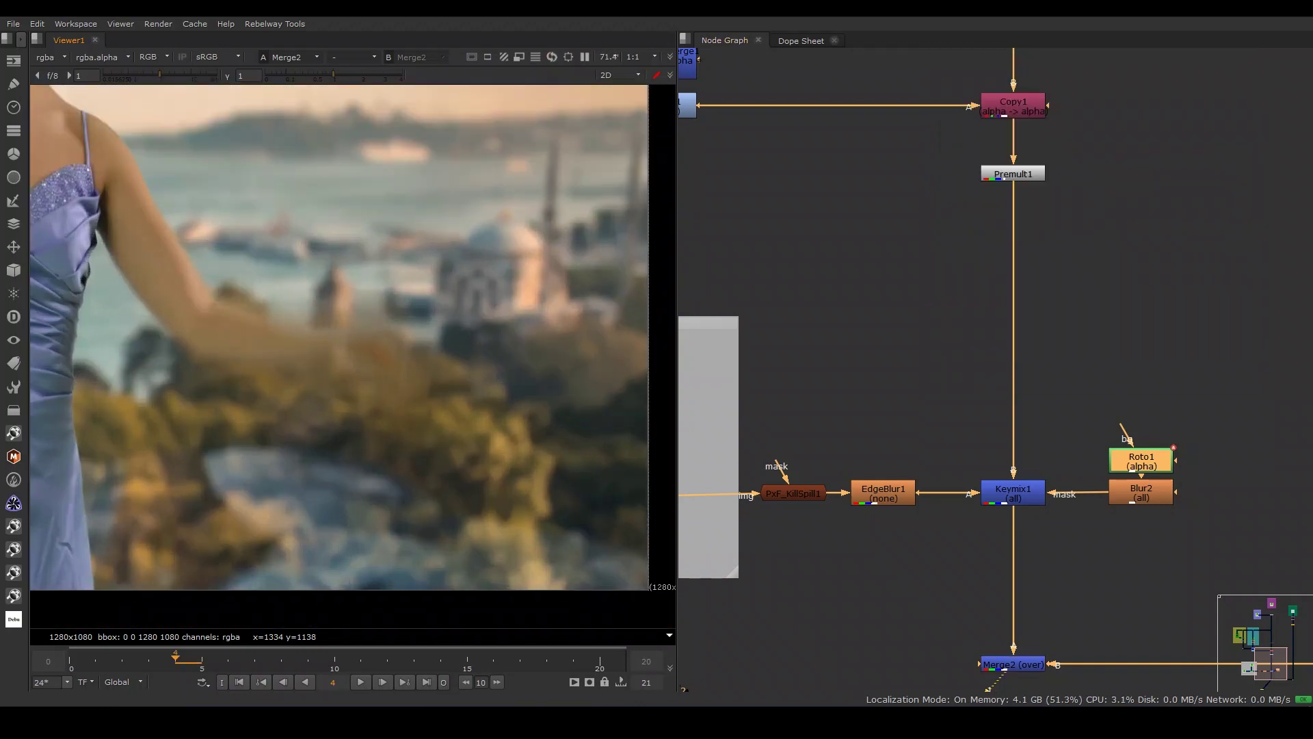
scroll(542, 418, down, 2)
scroll(542, 418, up, 2)
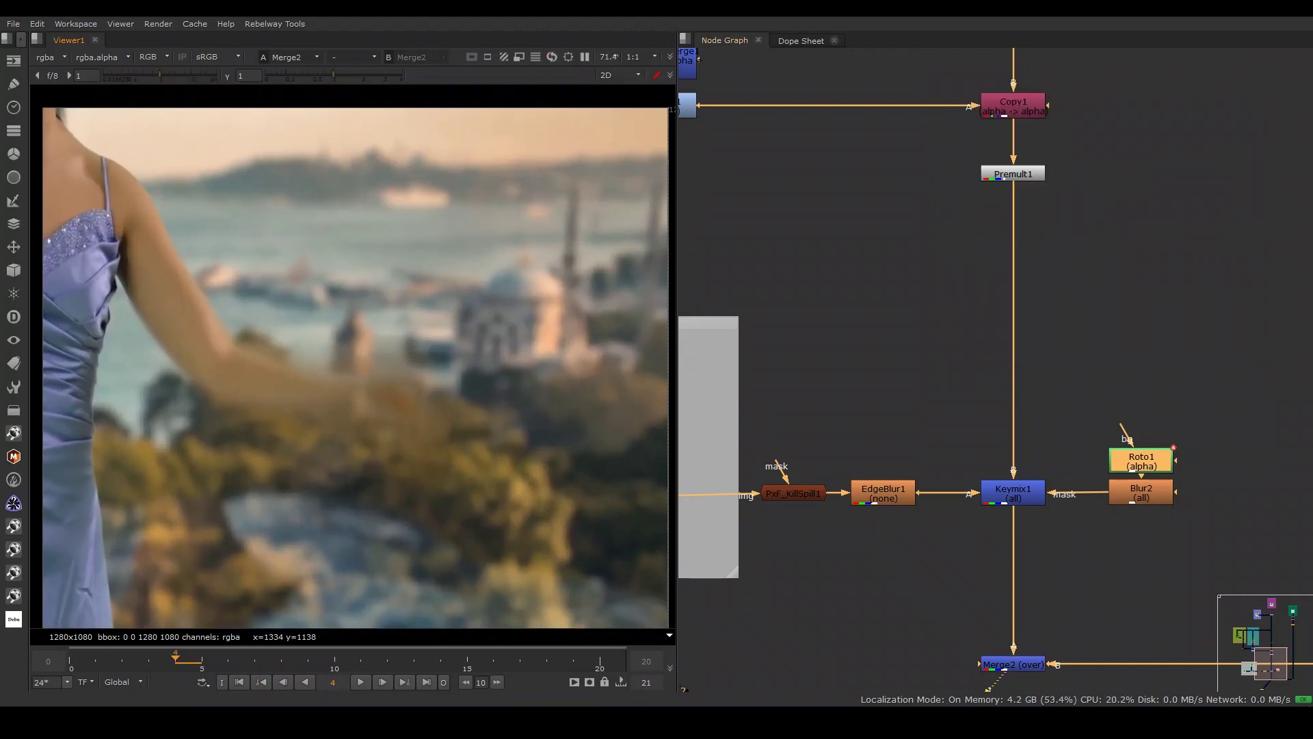
- Reopen the Roto and set the lifetime of newly drawn shapes to single frame
double_click(1141, 461)
drag(42, 157, 102, 184)
click(345, 91)
click(345, 91)
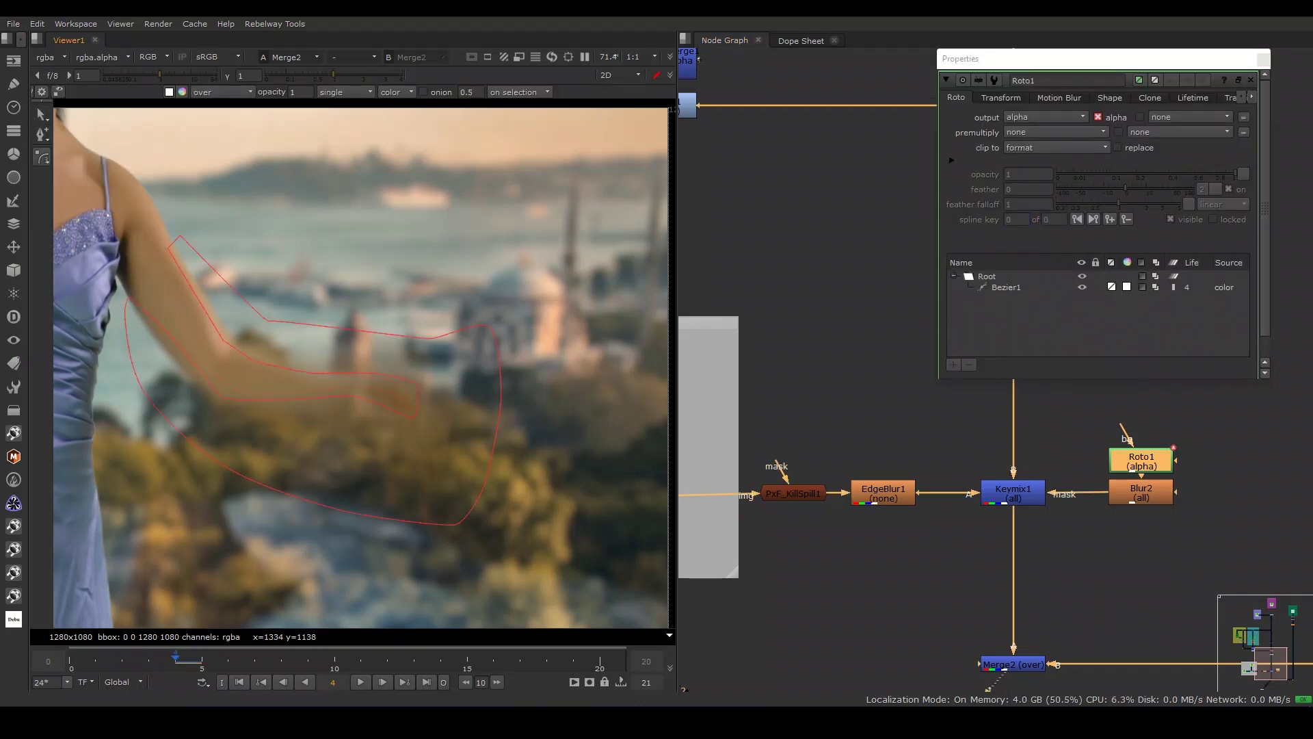
- Draw a closed single-frame B-spline around the blurred edges of the forearm and hand at frame 3
key(o)
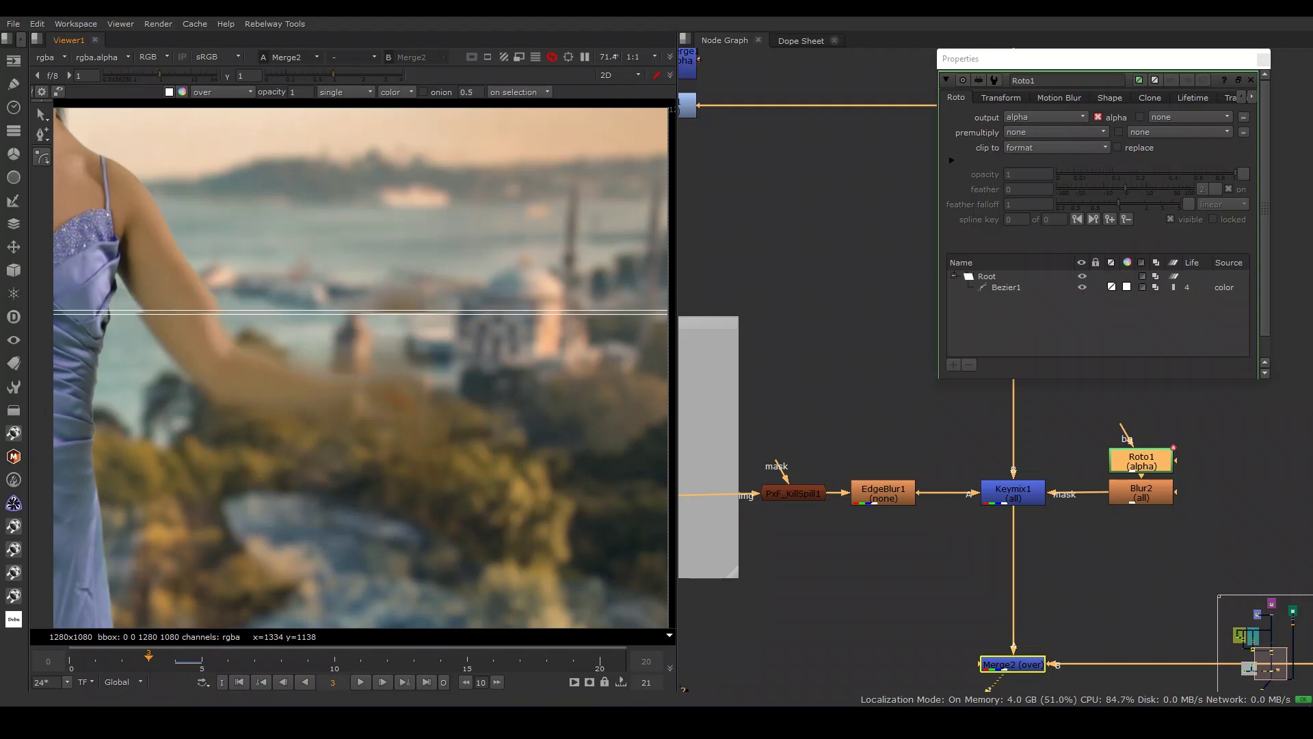
click(186, 243)
click(183, 258)
click(225, 322)
click(249, 338)
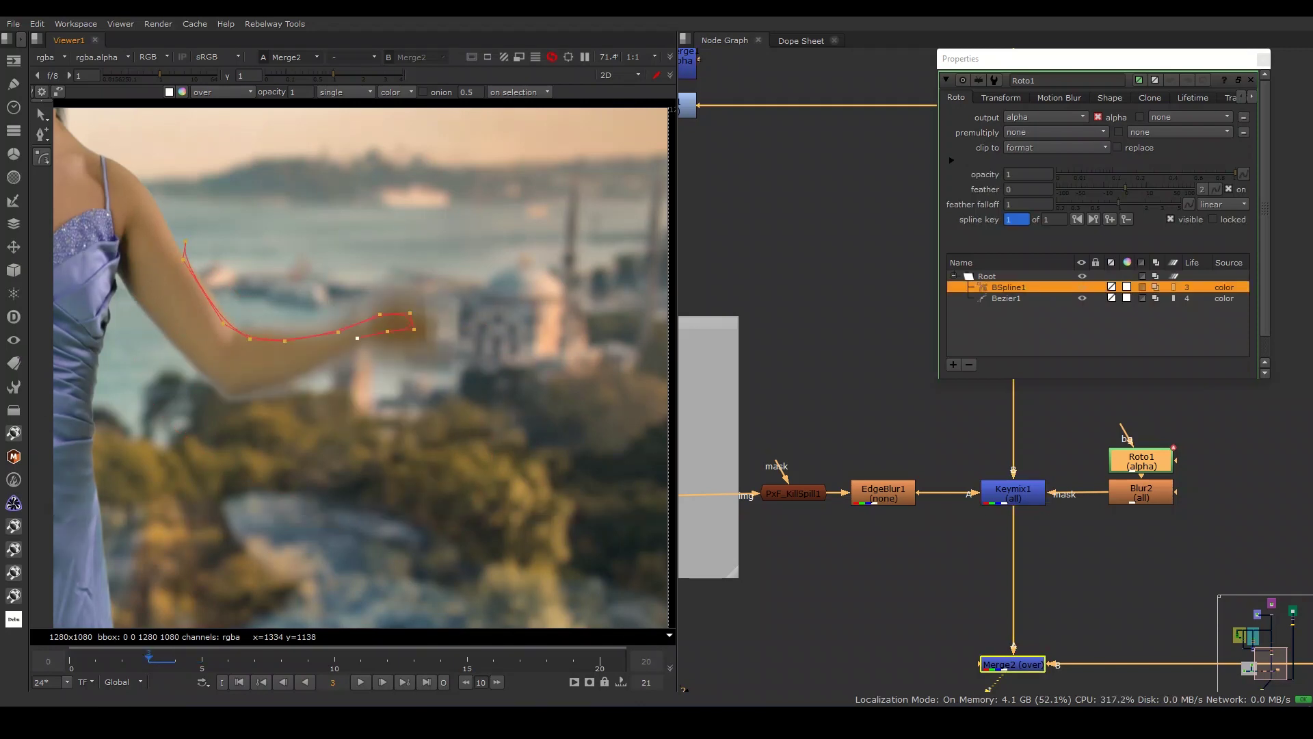
click(144, 357)
click(203, 415)
click(268, 424)
click(375, 393)
click(343, 281)
click(277, 300)
click(227, 275)
click(185, 243)
drag(466, 371, 483, 389)
drag(479, 285, 490, 262)
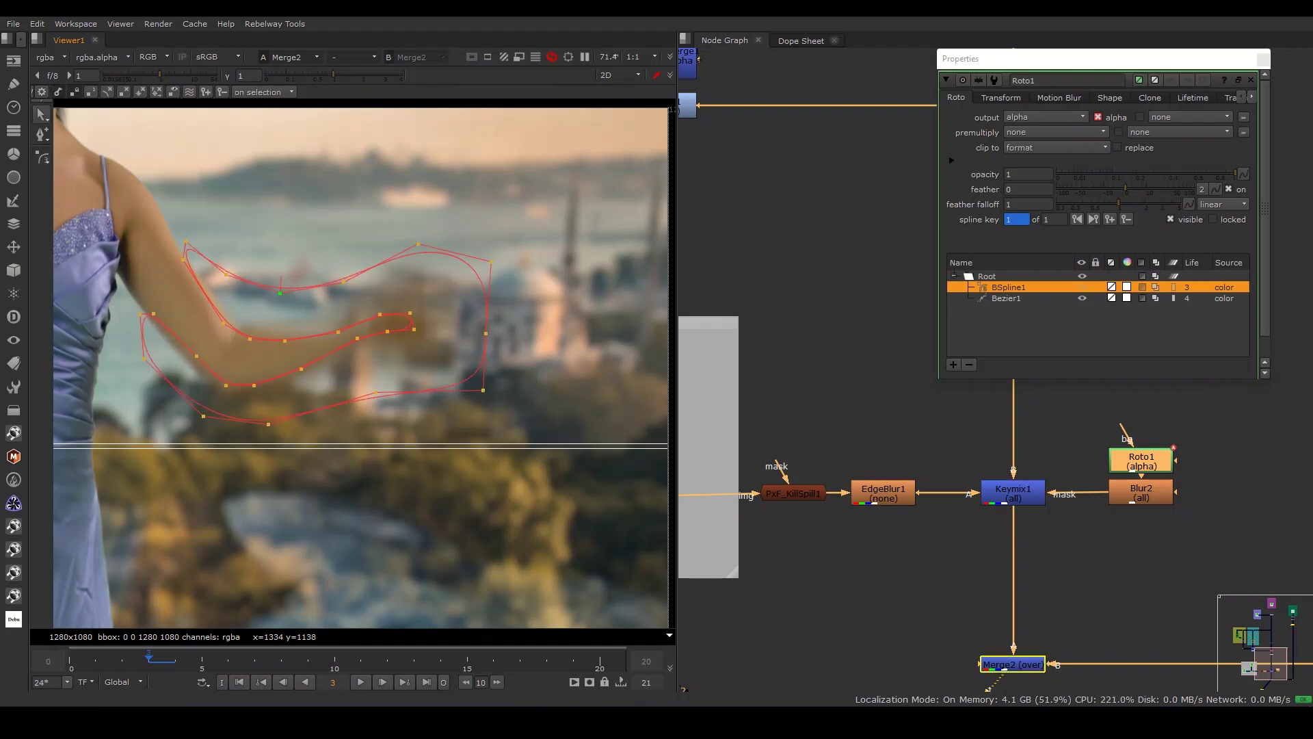
- Draw a closed single-frame B-spline tracing the forearm and enclosing the blurred hand's outer edges at frame 2
key(v)
key(Left)
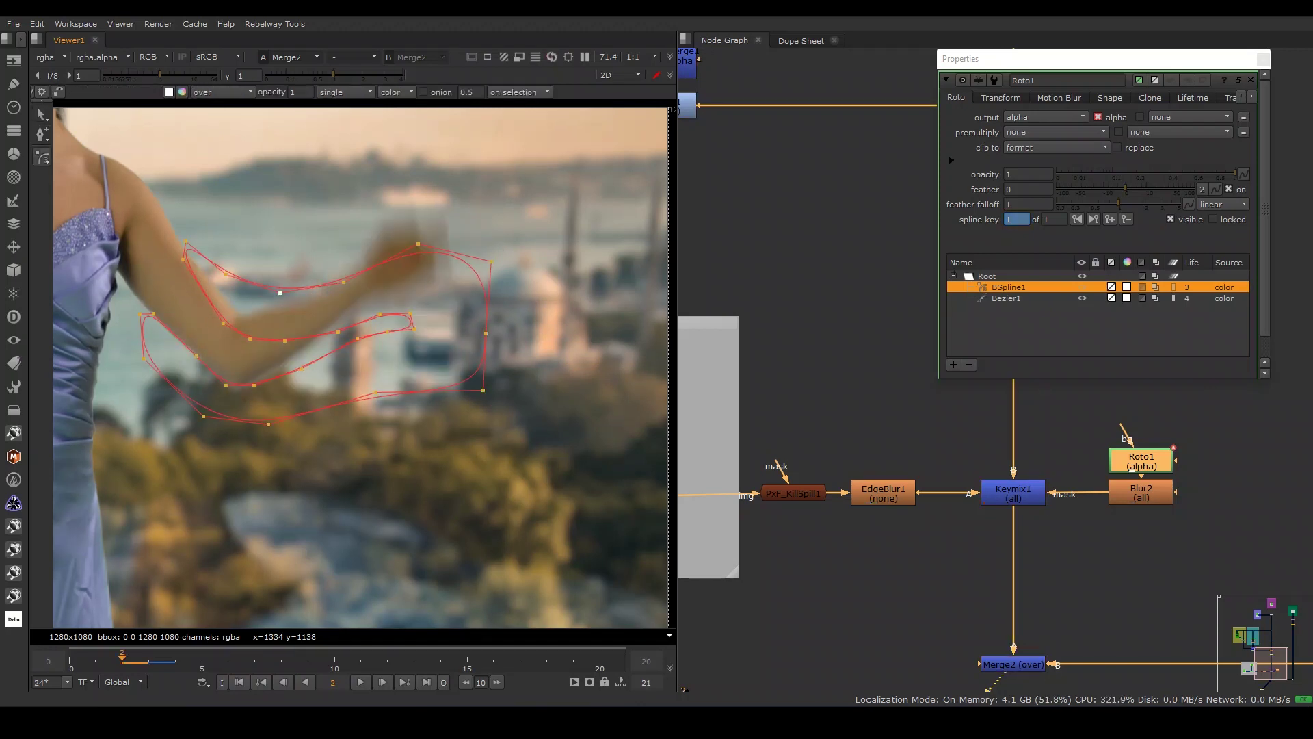
click(195, 237)
click(192, 258)
click(224, 317)
click(252, 320)
click(289, 310)
click(342, 286)
click(336, 294)
click(367, 271)
click(379, 251)
click(407, 249)
click(408, 261)
click(400, 271)
click(370, 282)
click(330, 311)
click(274, 357)
click(244, 375)
click(220, 360)
click(175, 321)
click(149, 305)
click(145, 334)
click(191, 387)
click(233, 411)
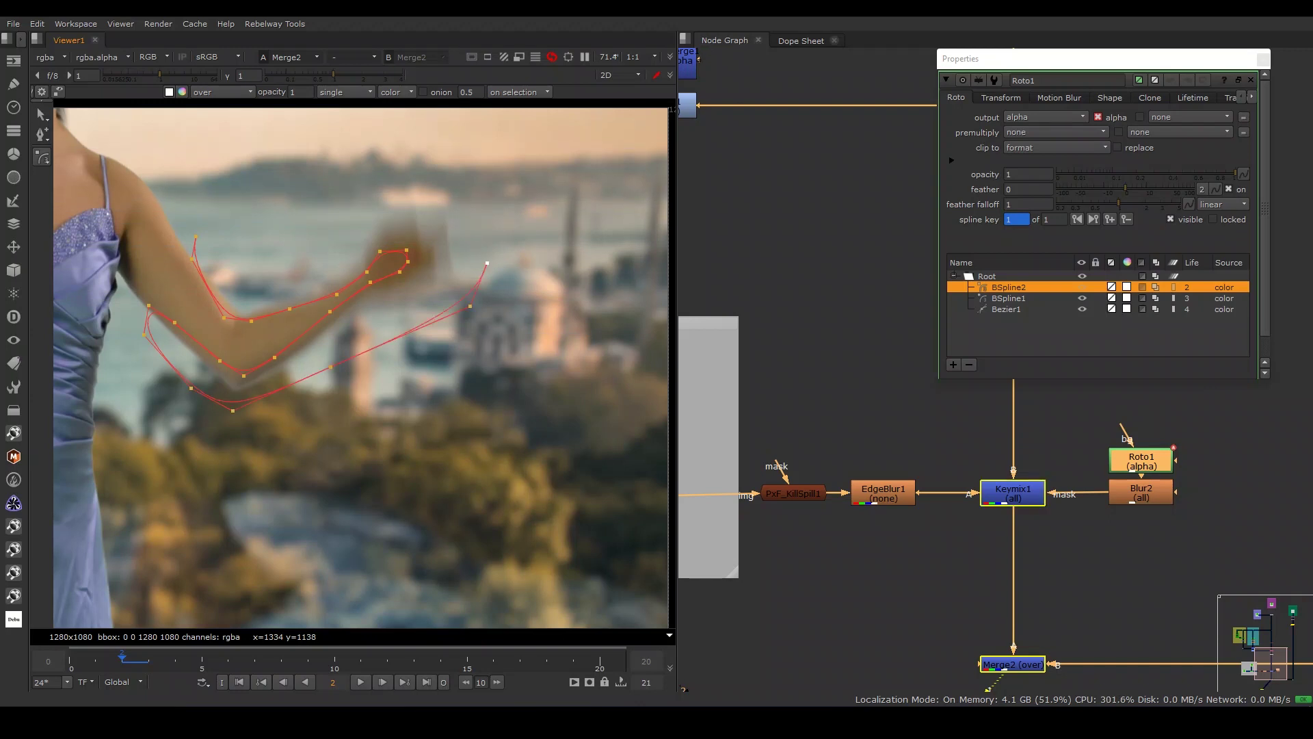
- Draw a closed single-frame B-spline around the forearm and raised hand's blurred edges at frame 1
key(Left)
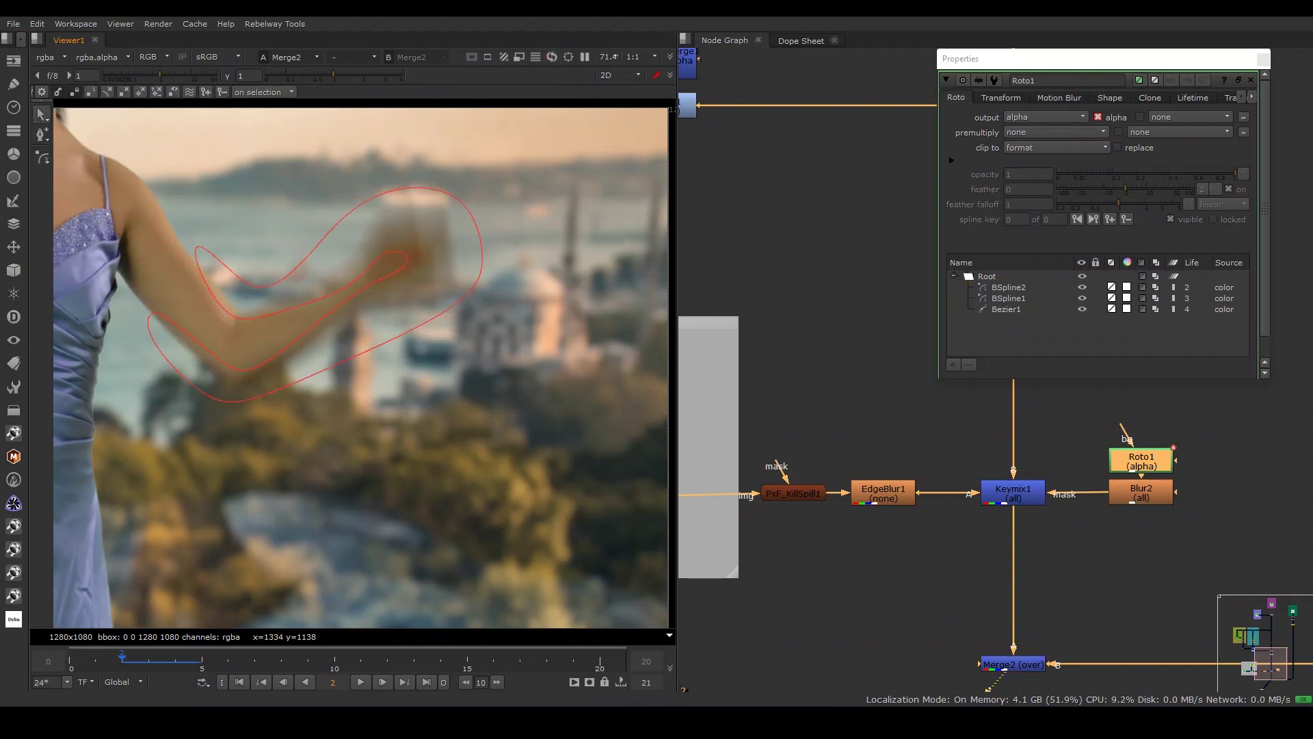
key(v)
click(221, 272)
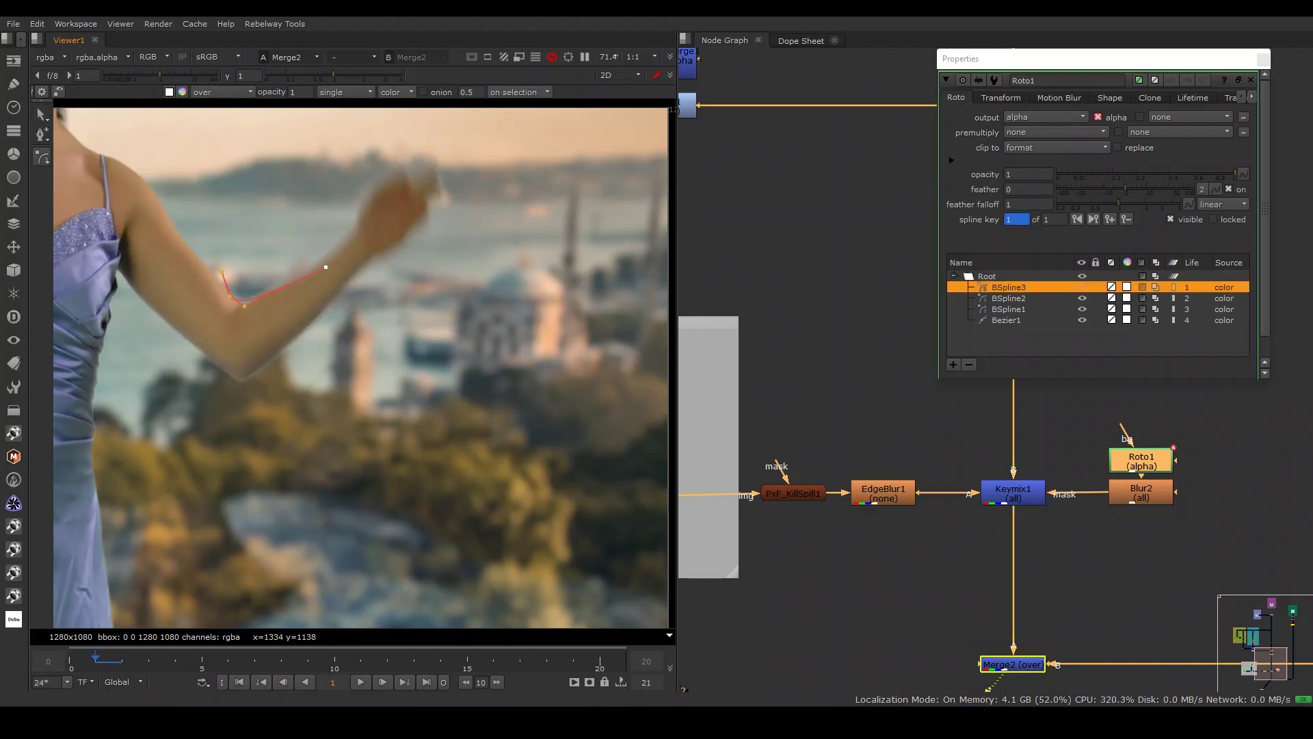
click(404, 224)
click(375, 249)
click(325, 296)
click(268, 353)
click(239, 370)
key(Return)
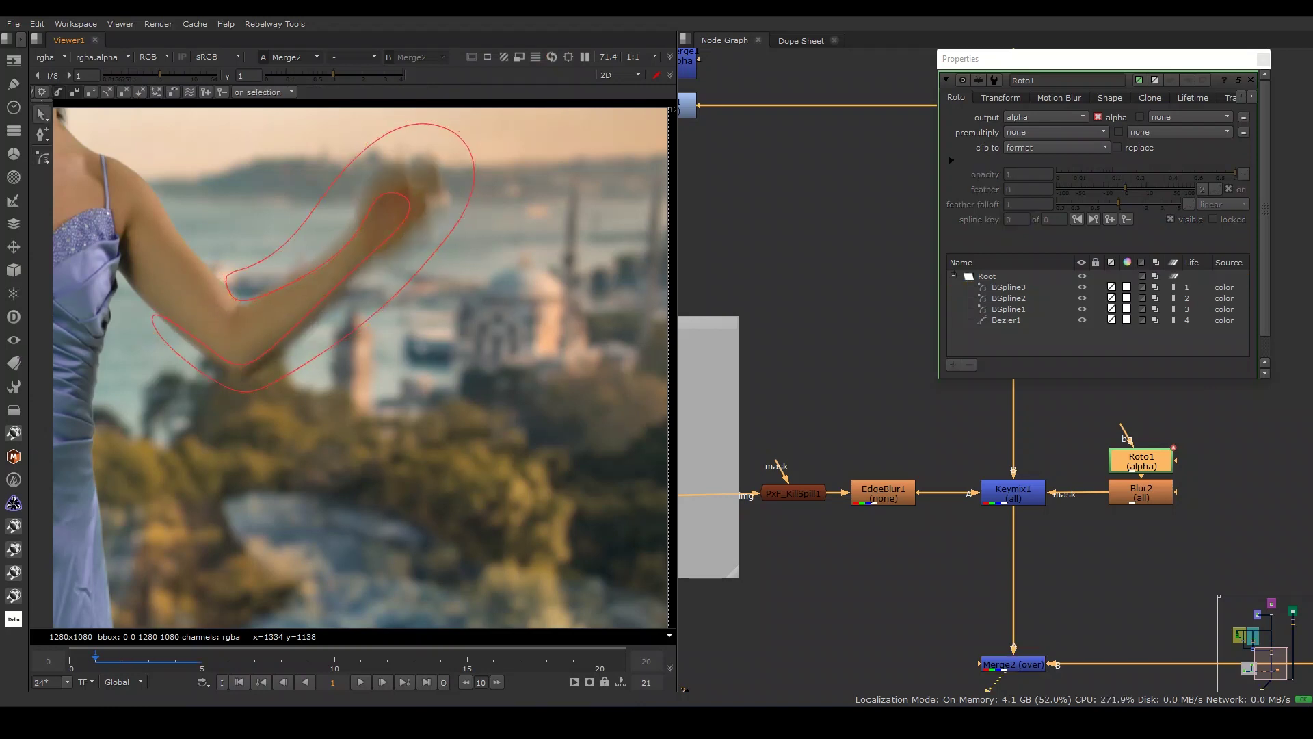
- Draw a closed single-frame B-spline around the forearm, elbow and open hand's edges at frame 0
key(Left)
click(228, 270)
click(224, 293)
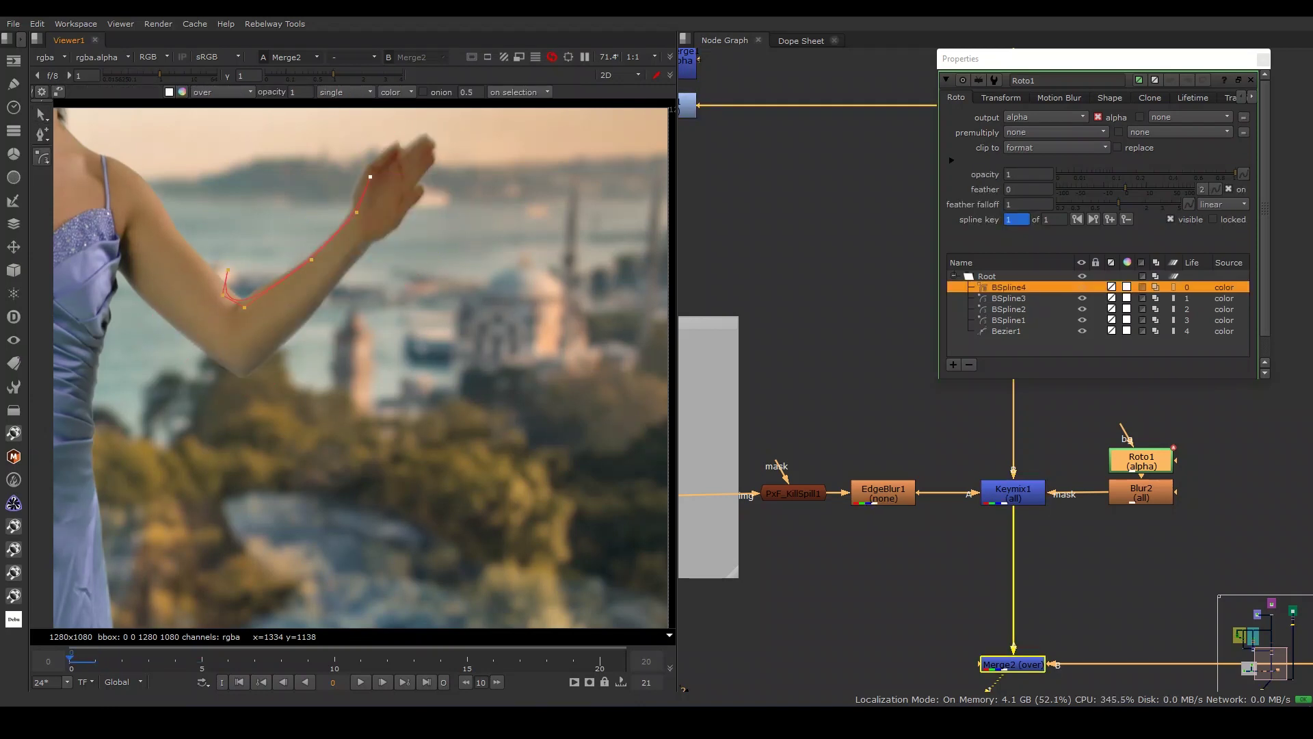
click(384, 231)
click(357, 244)
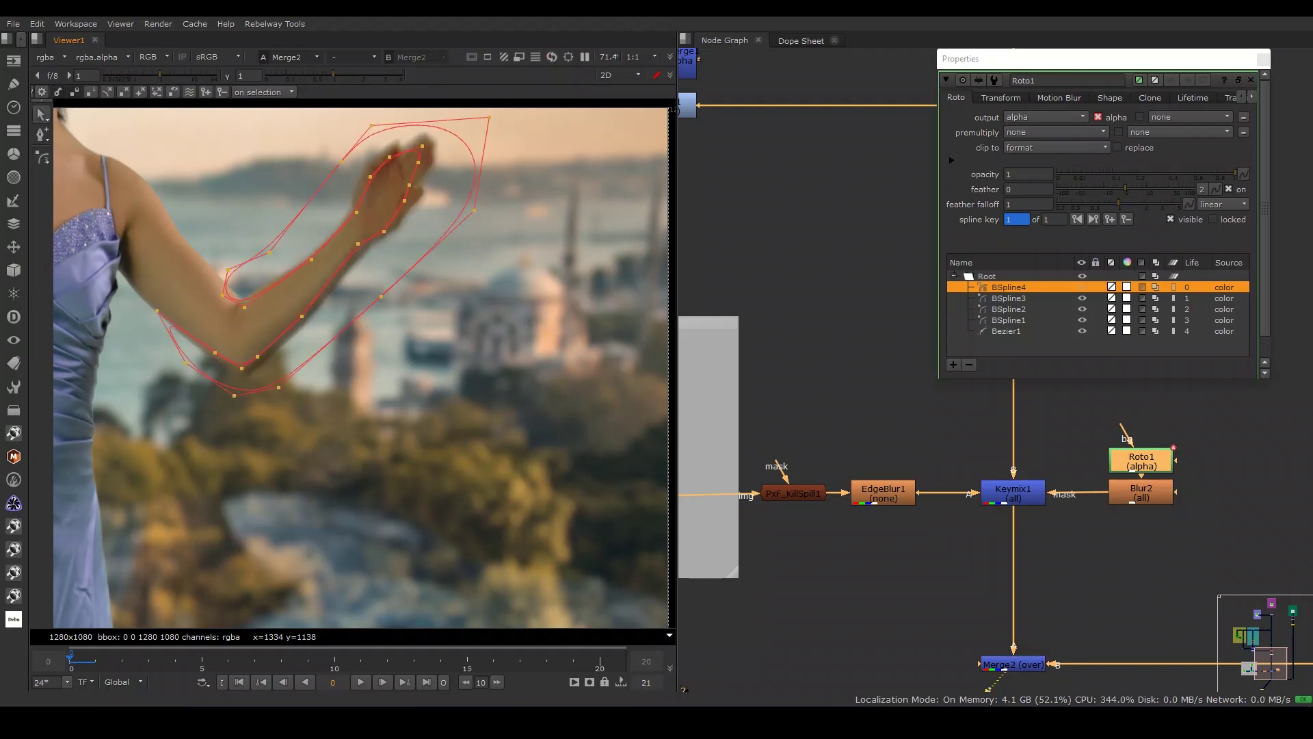
key(Return)
- Hide the roto overlay and toggle the KeyMix off and on to compare the elbow edges at frame 0
scroll(174, 314, up, 4)
key(o)
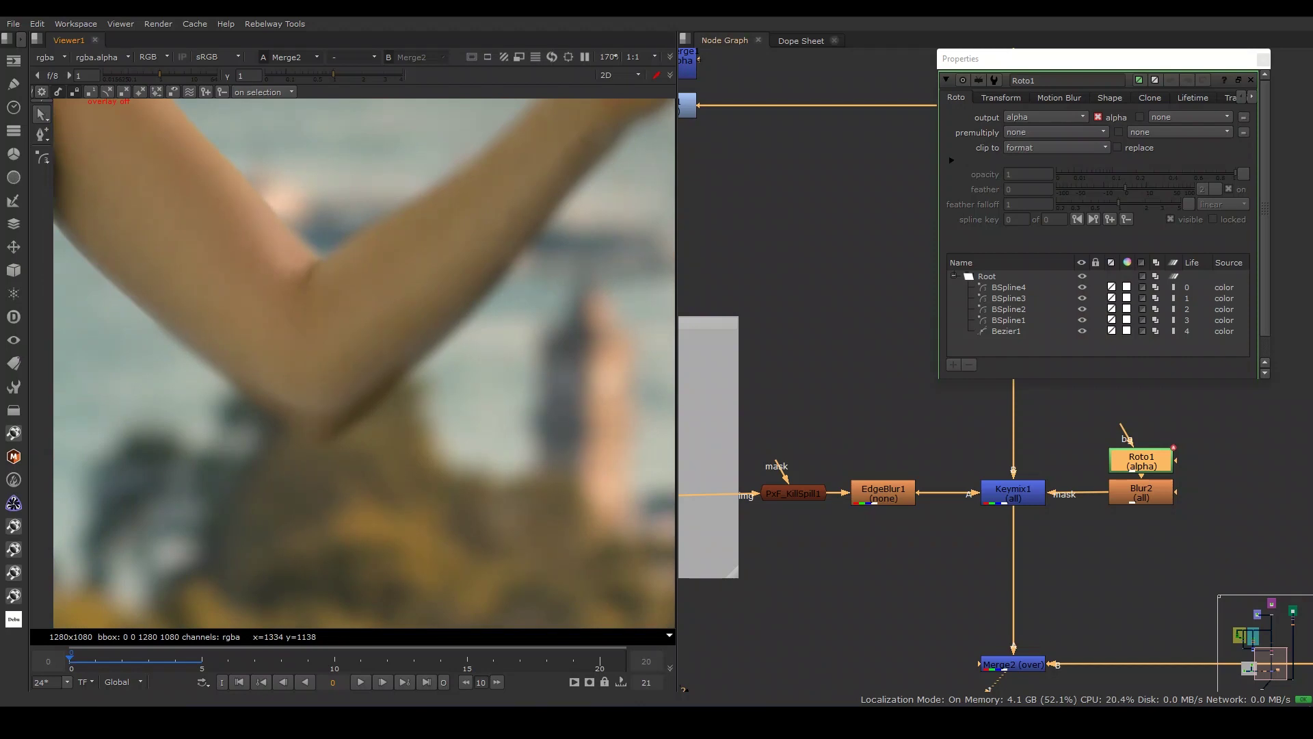
click(1012, 492)
key(d)
key(d)
- Toggle the EdgeBlur node to check its effect and set its size to 3
click(883, 493)
key(d)
double_click(883, 492)
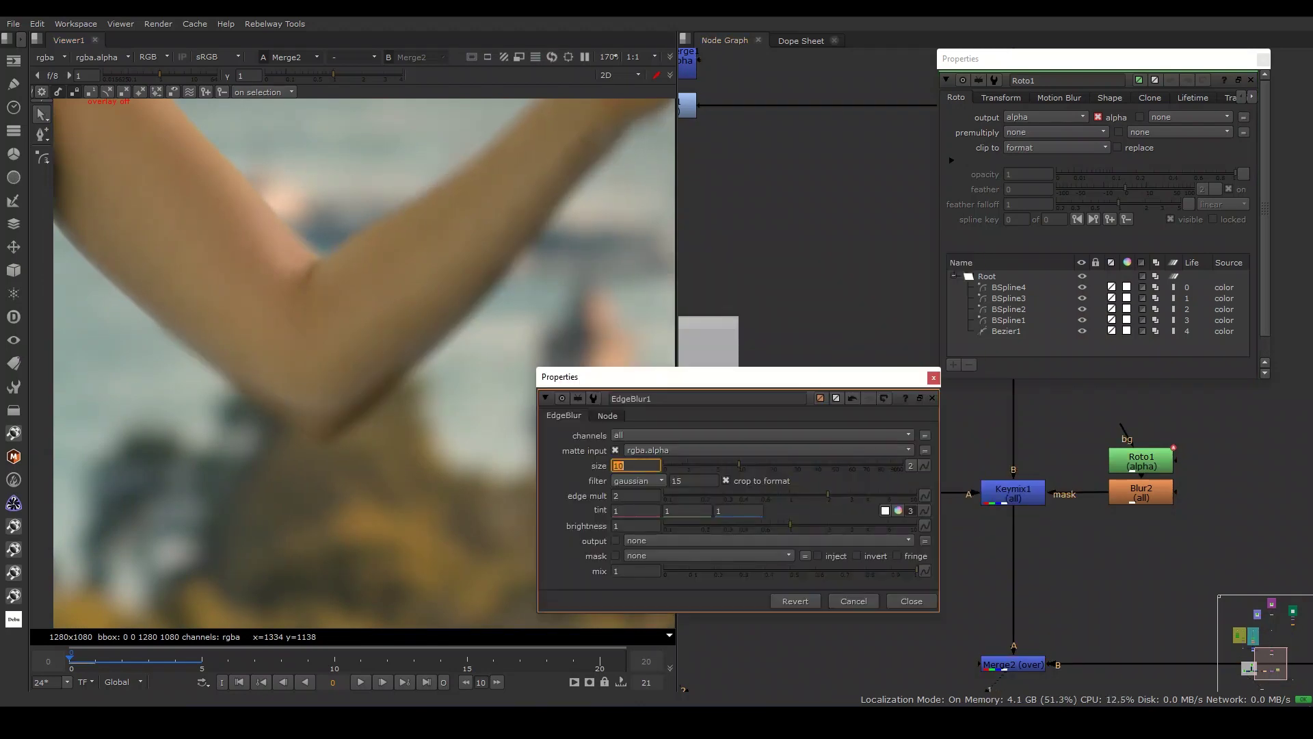
key(Return)
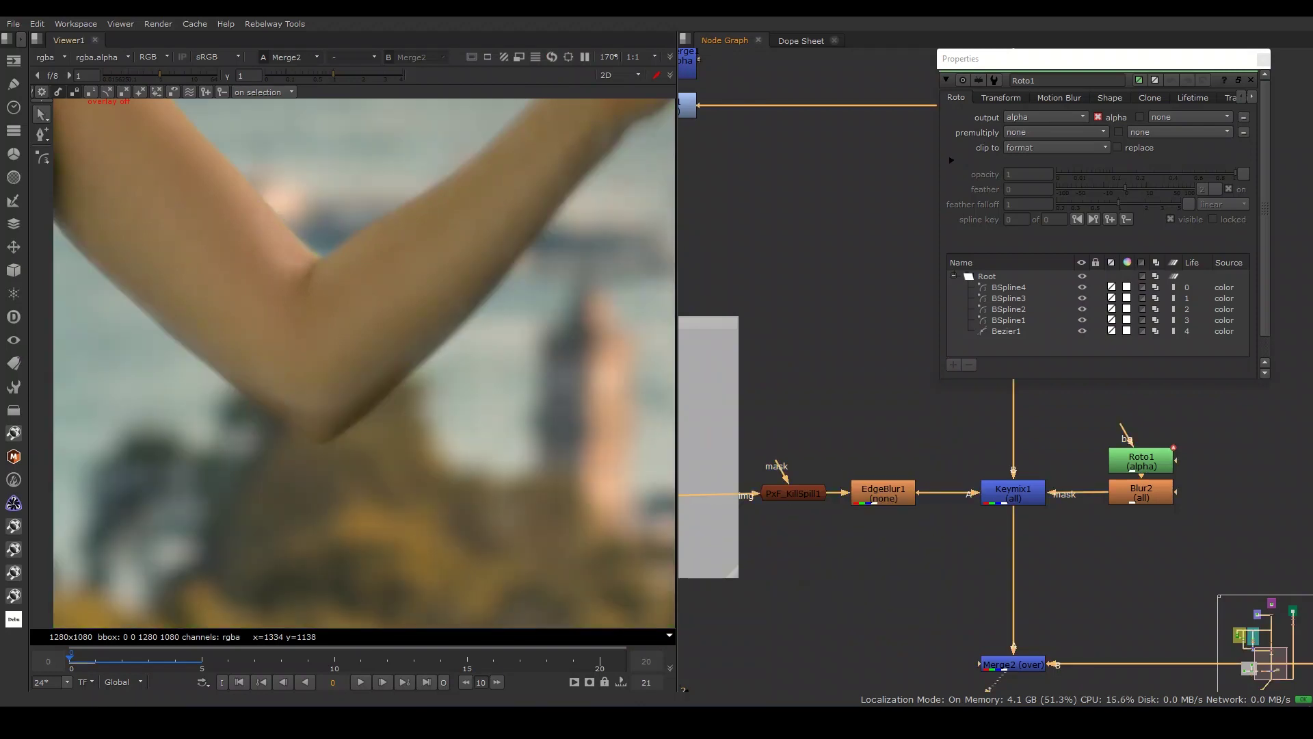
- Set the second IBK gizmo's red weight to 0.615 and its blue/green weight to 0.575
middle_drag(684, 684, 789, 656)
double_click(756, 487)
click(773, 518)
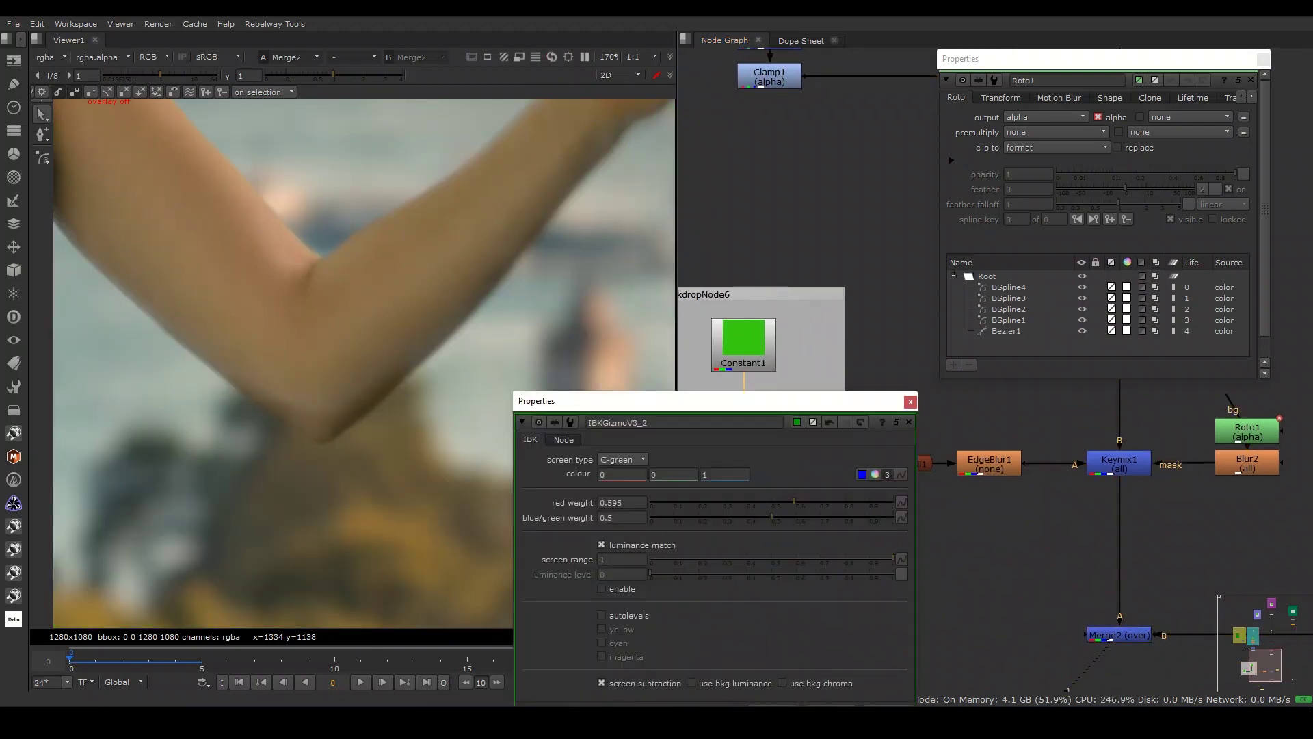
click(790, 517)
key(Escape)
- Inspect the second IBK gizmo's output and alpha around the elbow, and return to the composite
key(1)
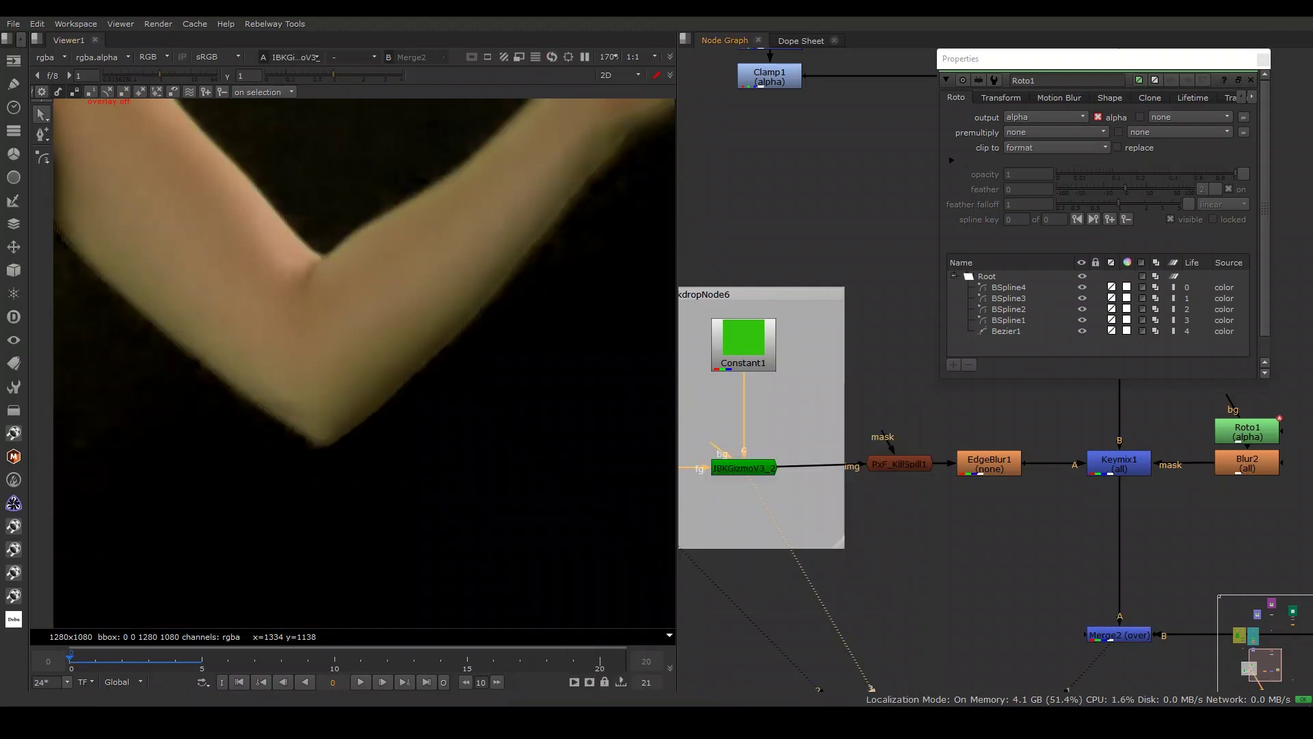
key(a)
key(Return)
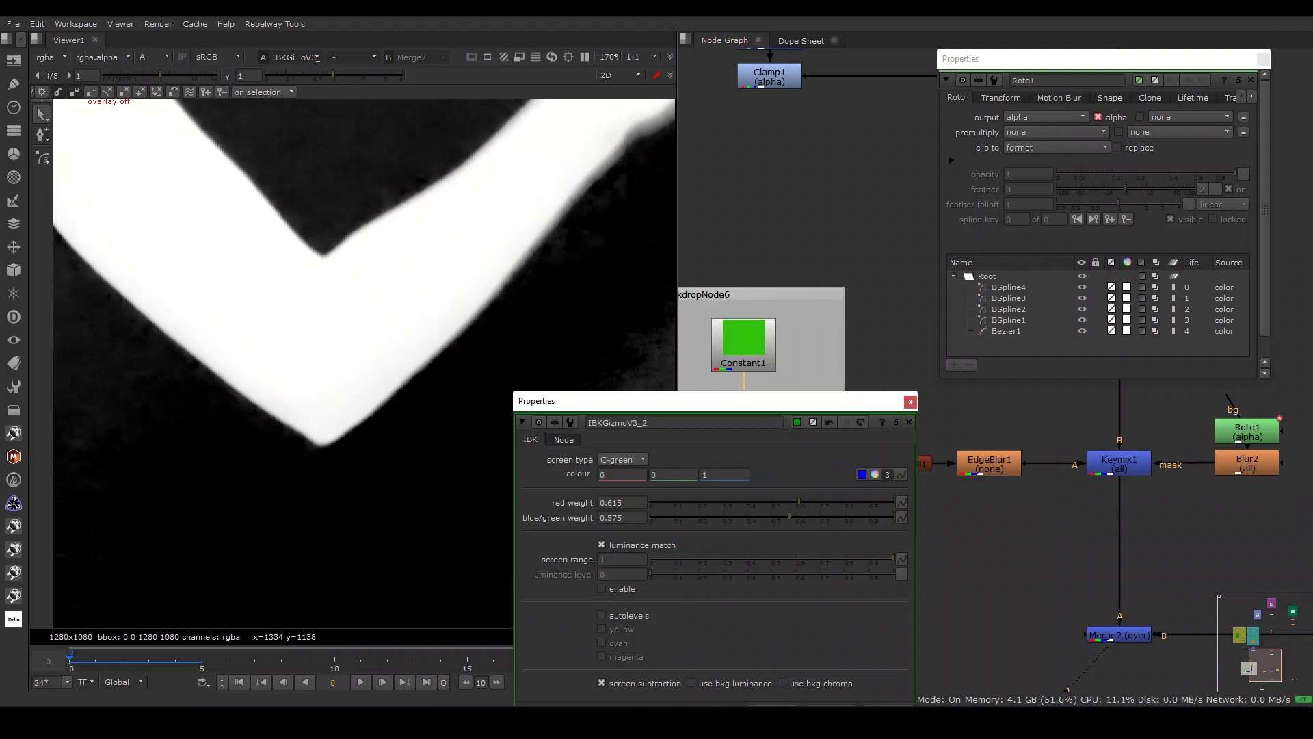
key(Escape)
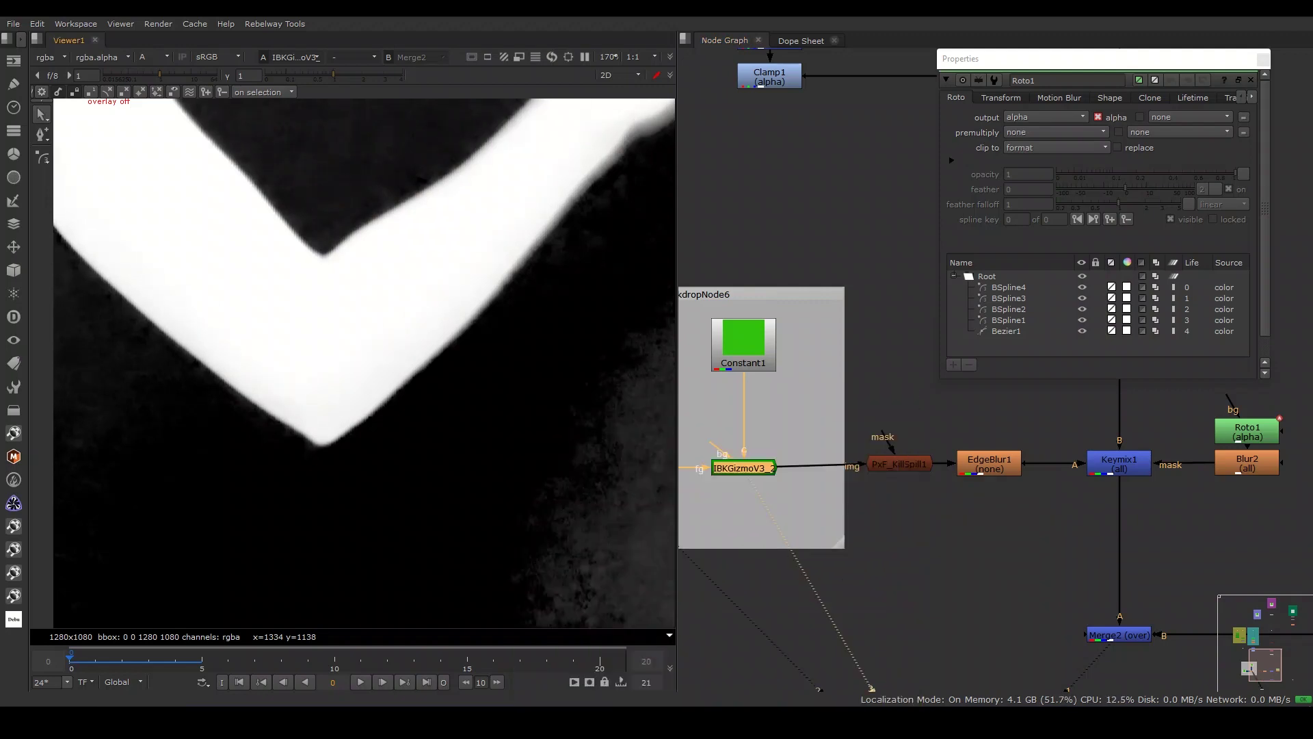
key(a)
key(2)
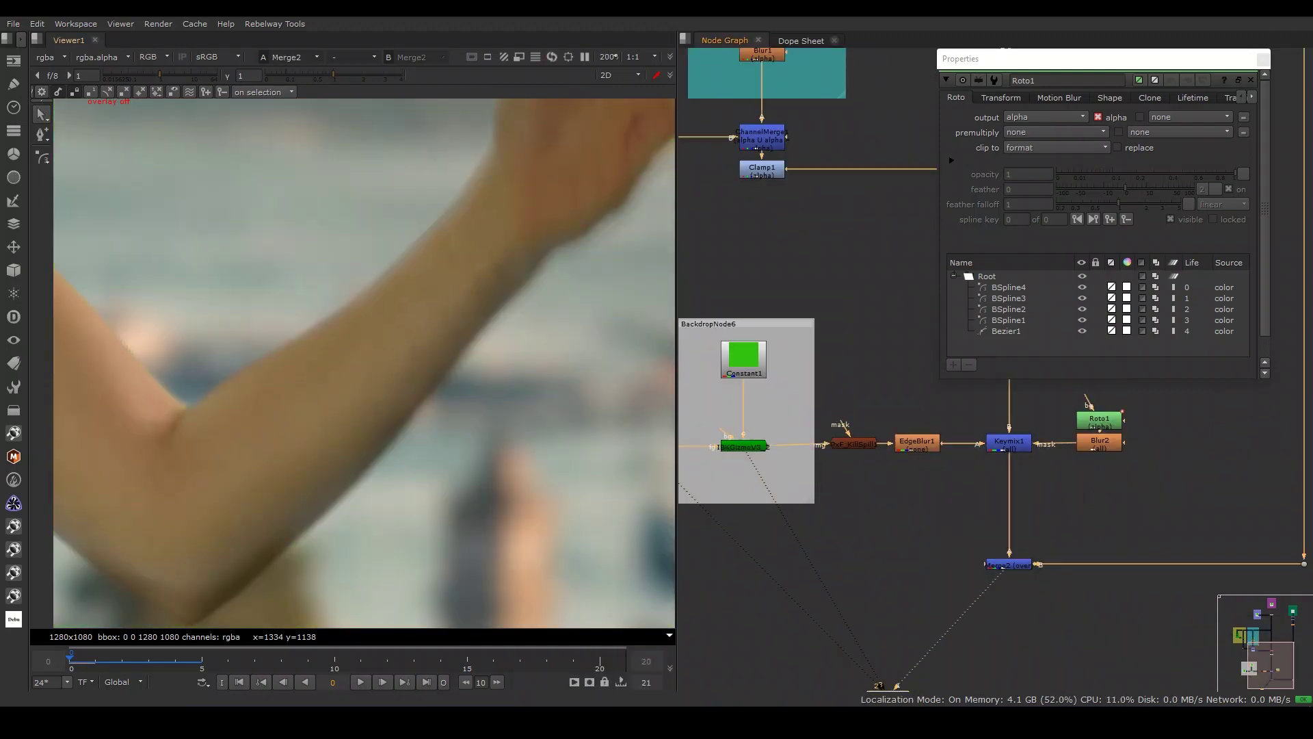
- Reshape the frame 0 B-spline in the Roto so its inner edge follows the elbow tip and the forearm's underside
click(1100, 441)
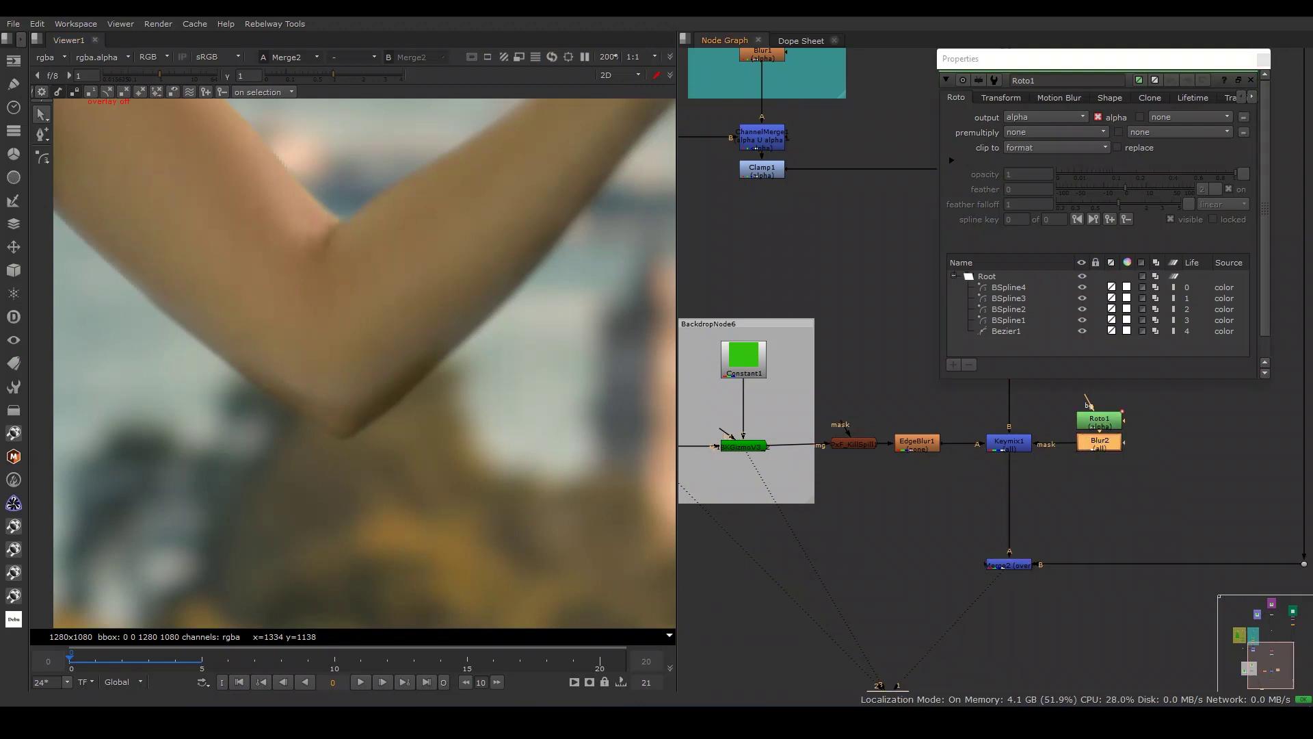
click(1100, 418)
right_click(316, 308)
click(355, 331)
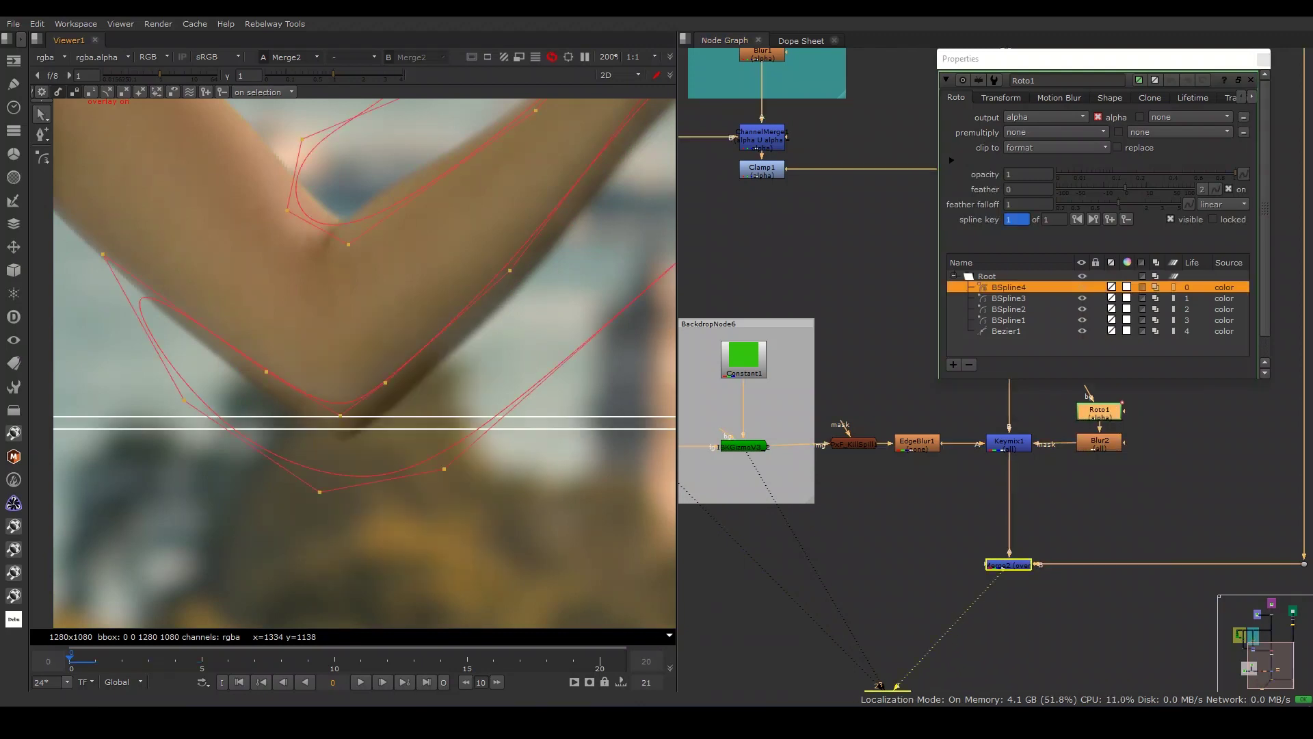
drag(421, 418, 411, 414)
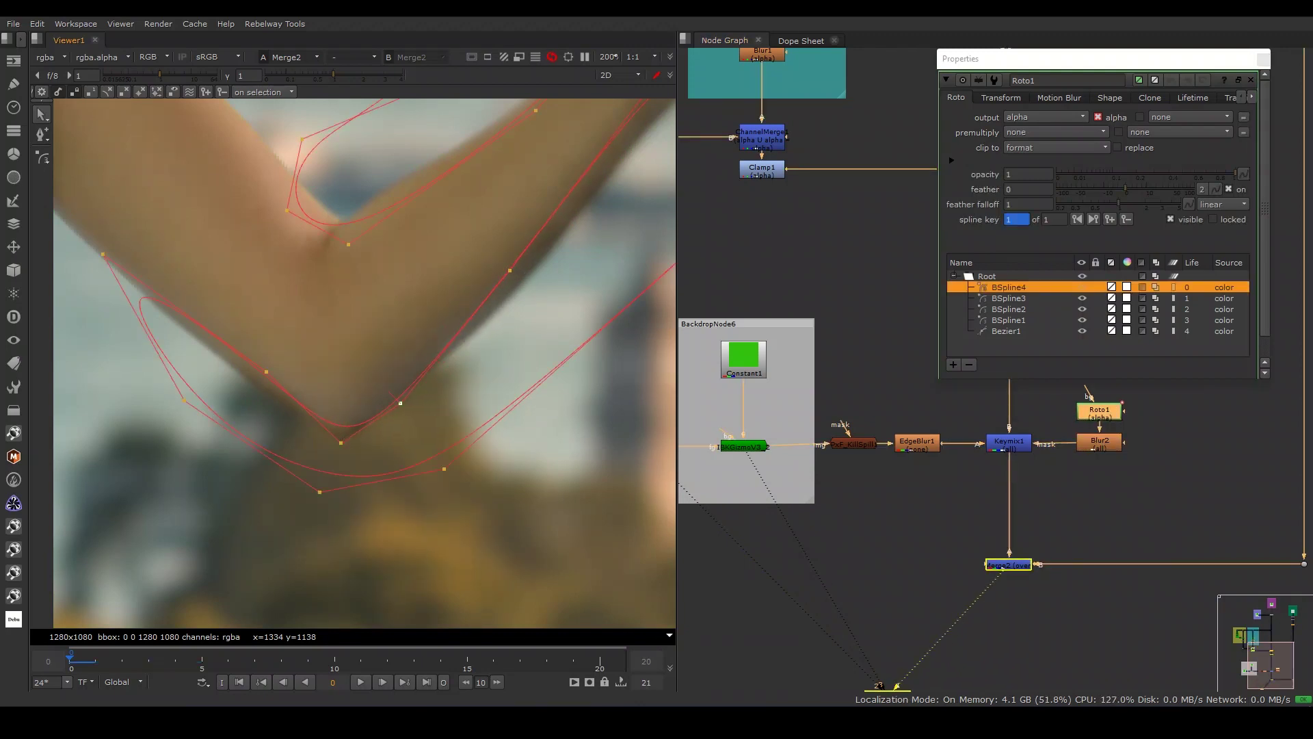
drag(242, 388, 254, 372)
drag(348, 452, 347, 443)
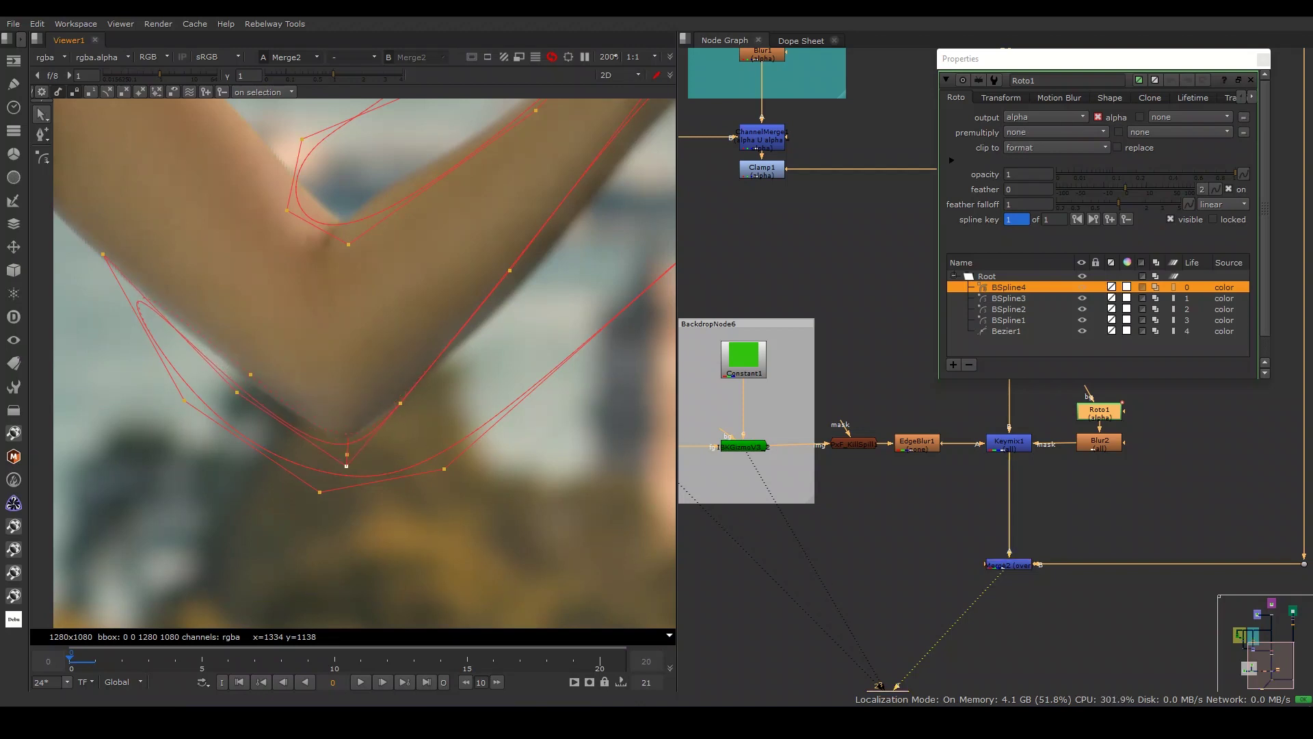
drag(418, 417, 408, 409)
middle_drag(517, 271, 399, 391)
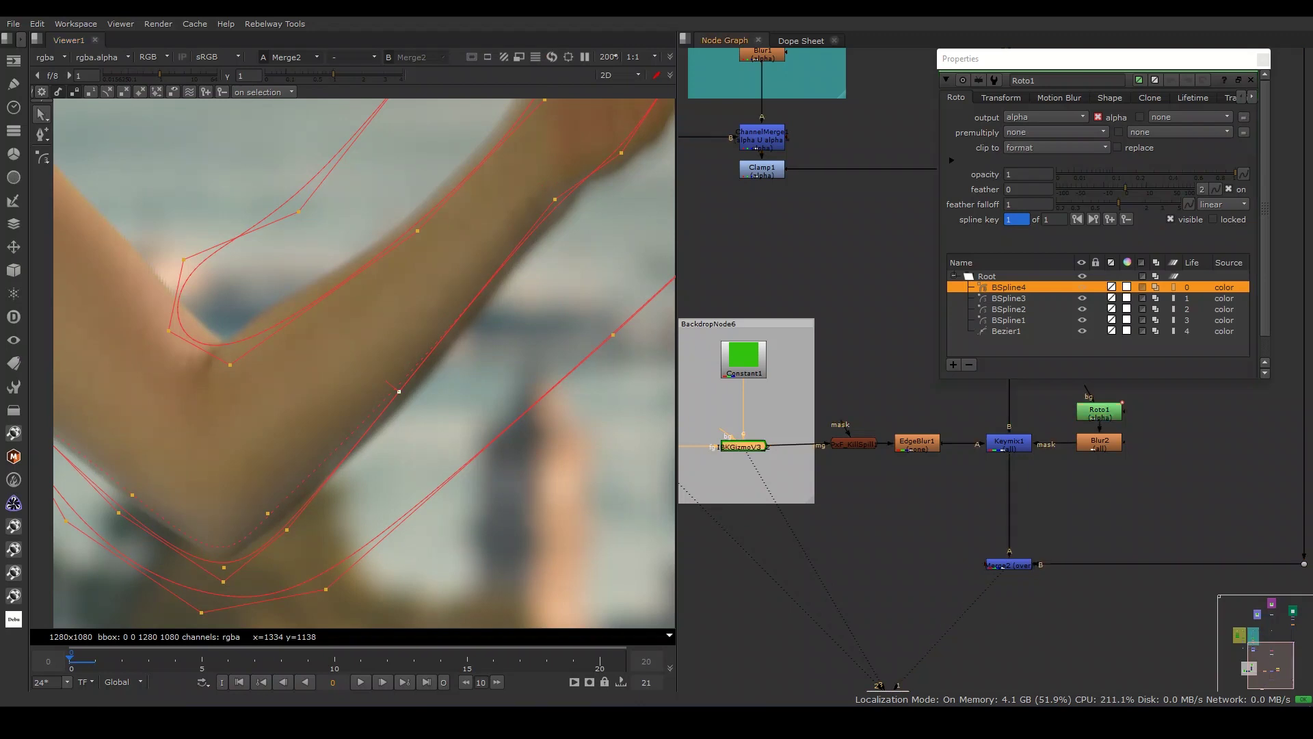
- Compare the premultiplied foreground with the merged composite at frame 0
double_click(744, 445)
click(1008, 565)
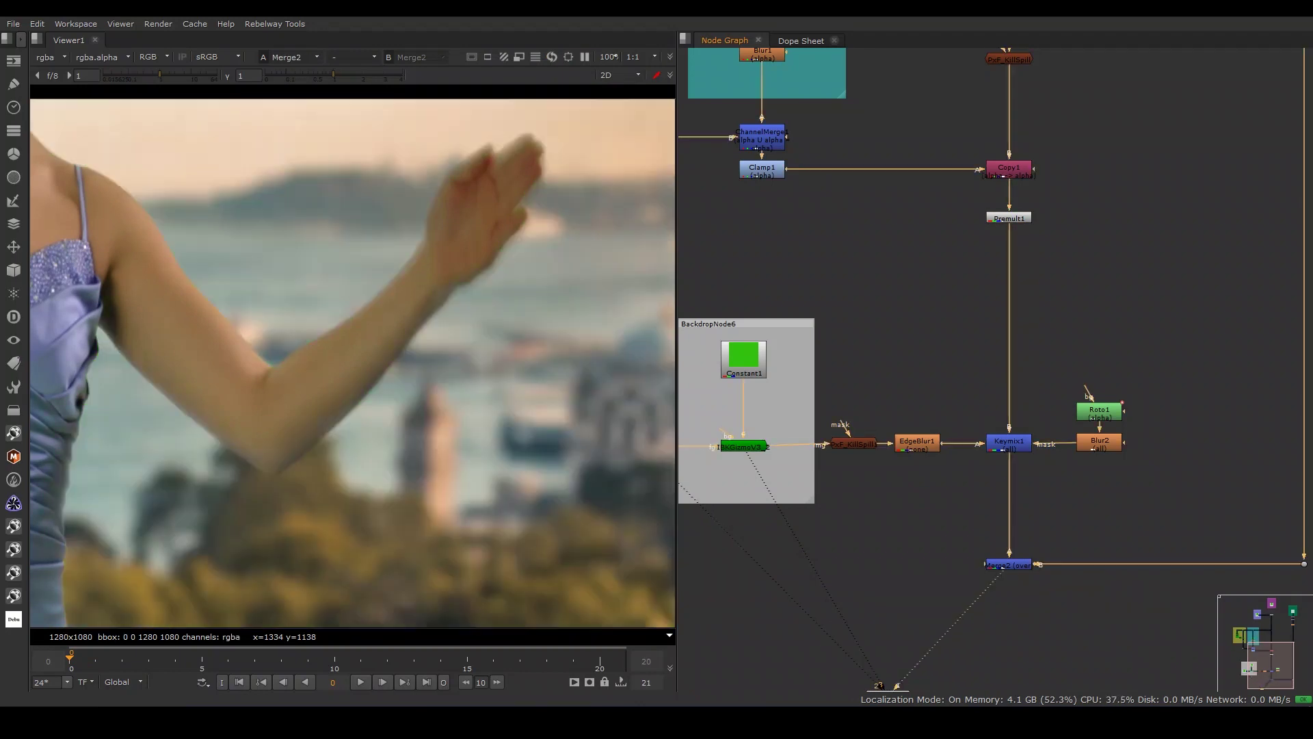
middle_drag(957, 342, 1036, 333)
key(1)
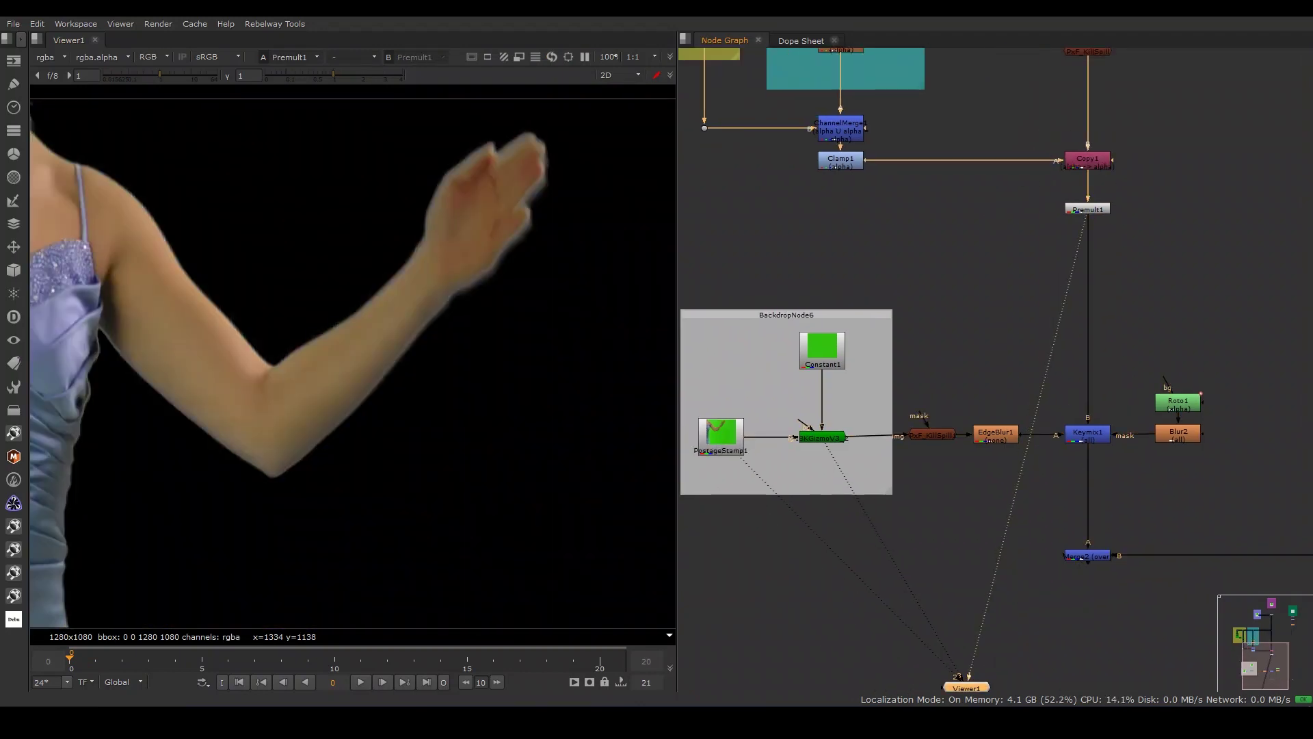
key(1)
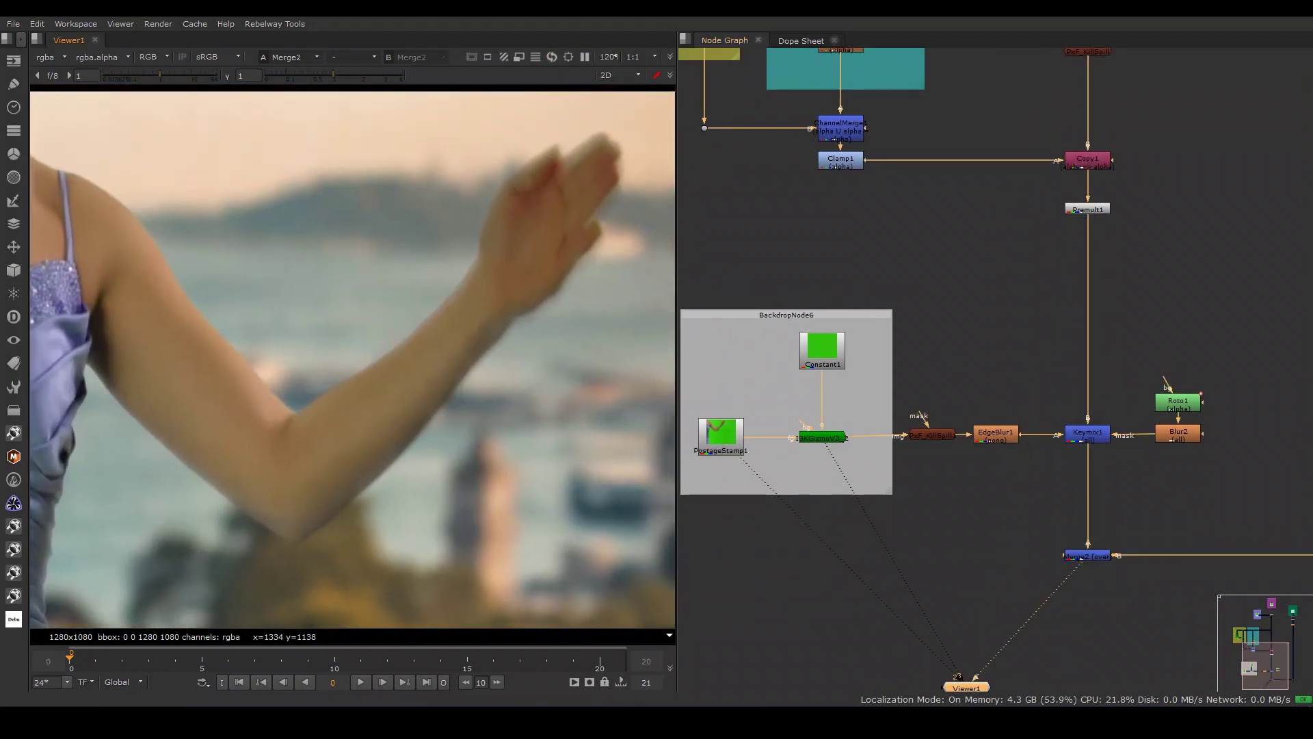
click(1087, 555)
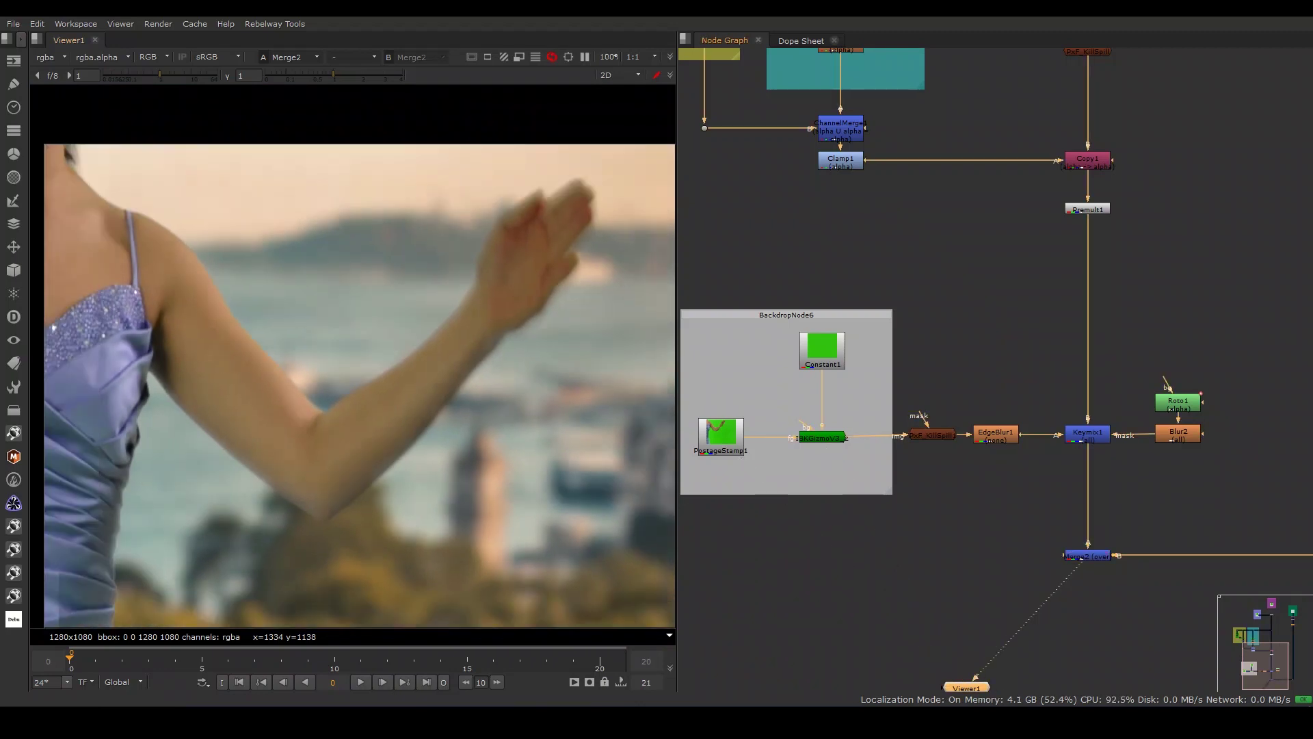
- Draw a closed single-frame B-spline around the lowered arm and blurred hand at frame 5 in the Roto
key(Return)
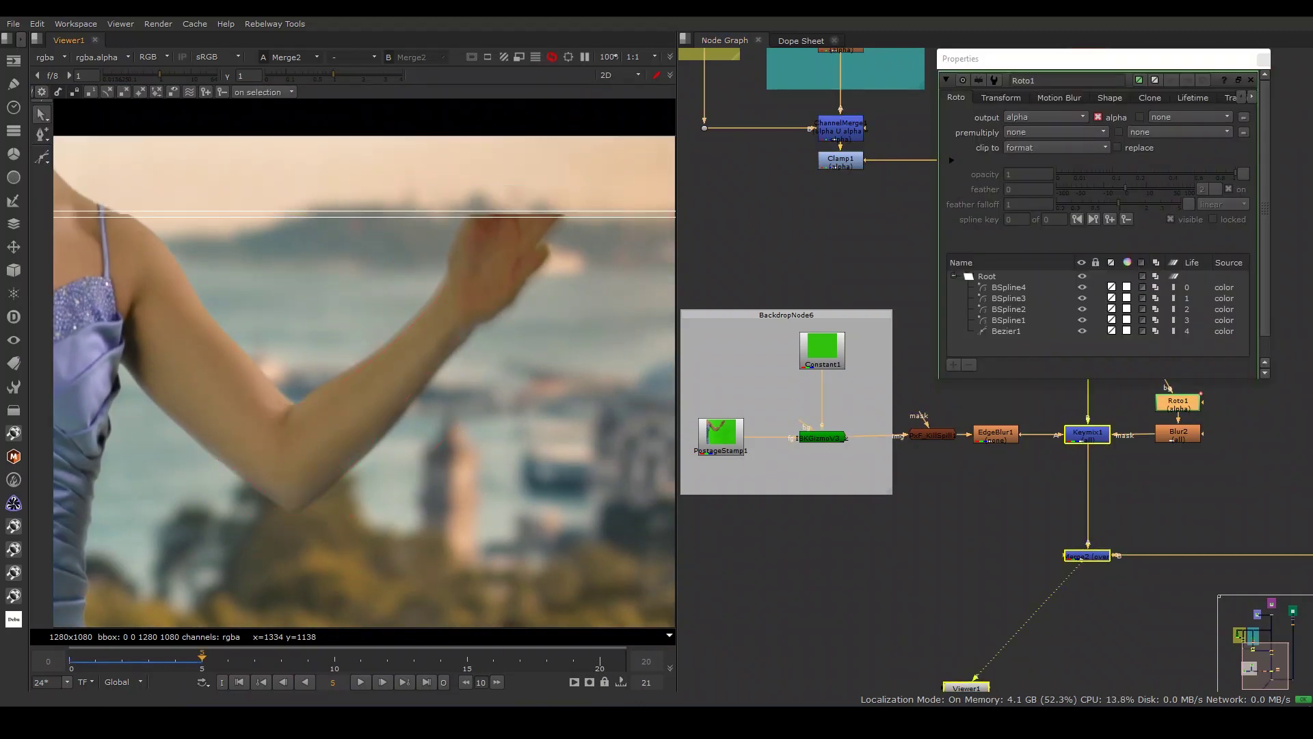
scroll(478, 595, up, 5)
right_click(42, 156)
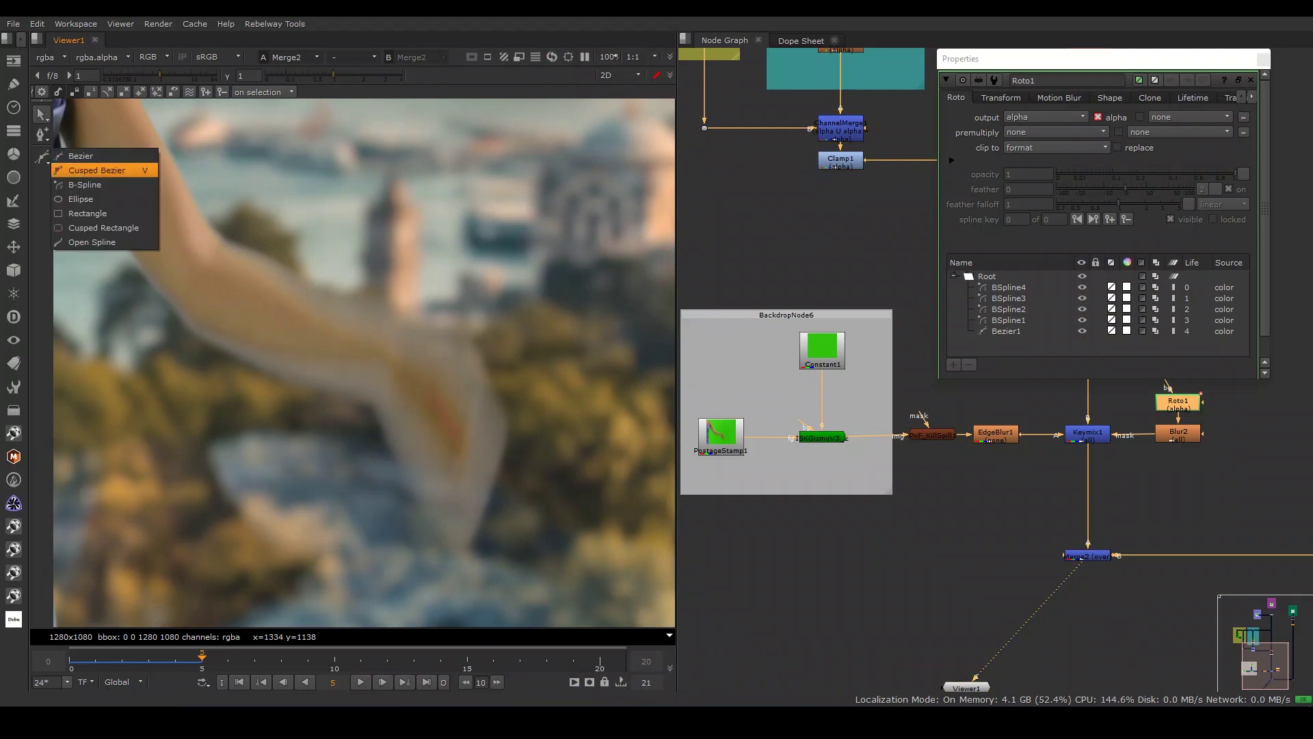
click(85, 184)
click(169, 130)
click(160, 147)
click(218, 244)
click(302, 314)
click(381, 342)
click(439, 391)
click(459, 448)
click(438, 431)
click(408, 374)
click(373, 361)
click(261, 341)
click(195, 317)
click(133, 245)
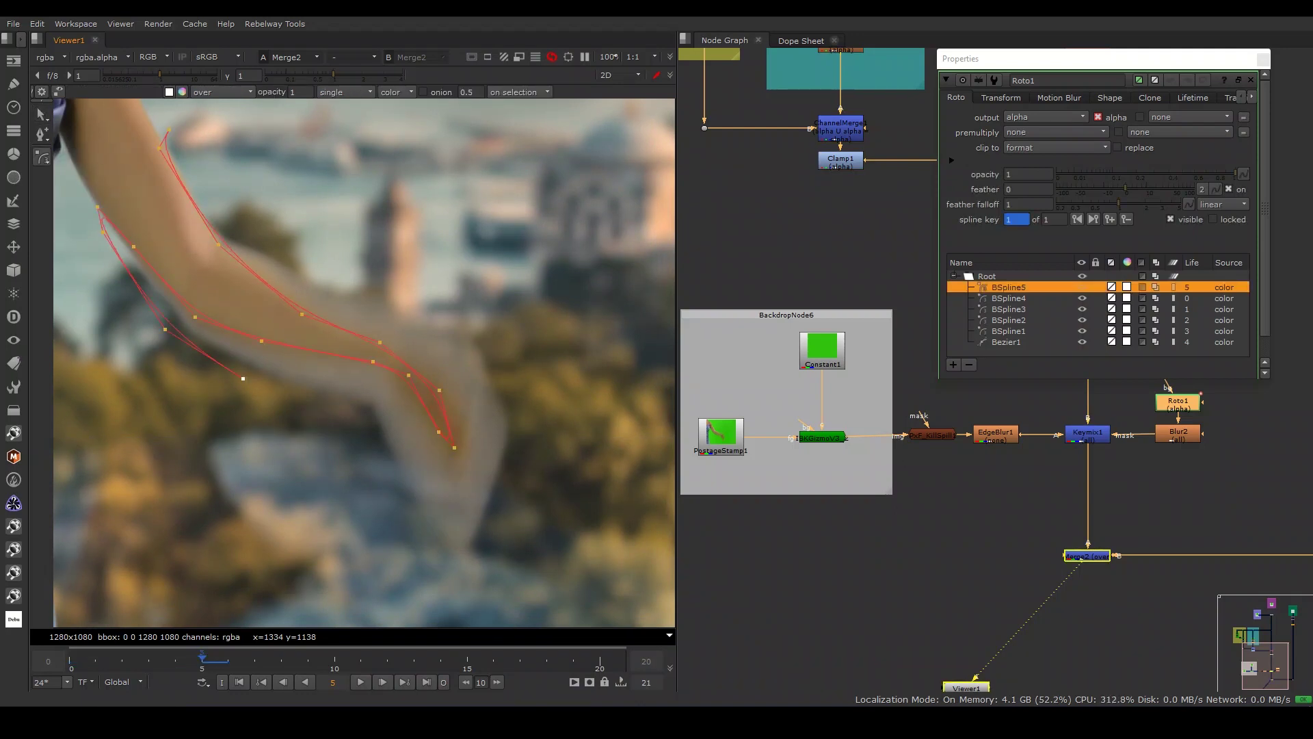
key(Return)
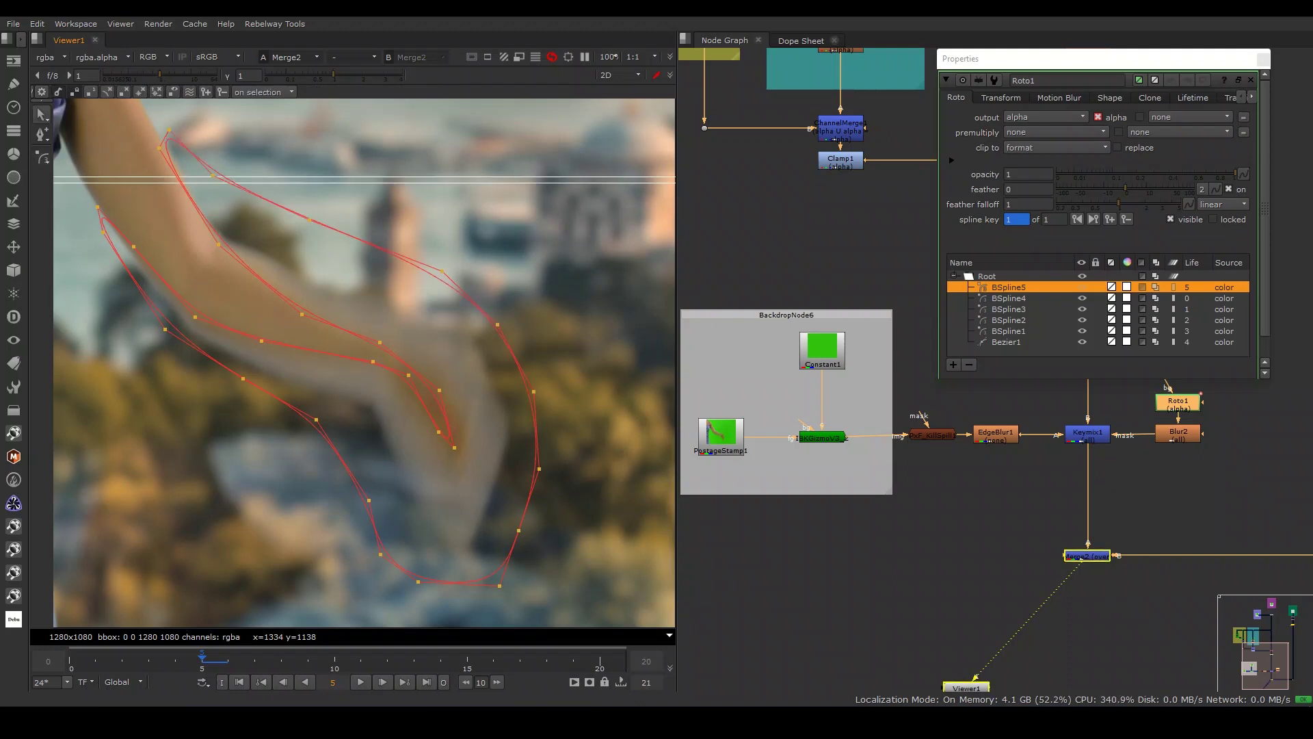
key(q)
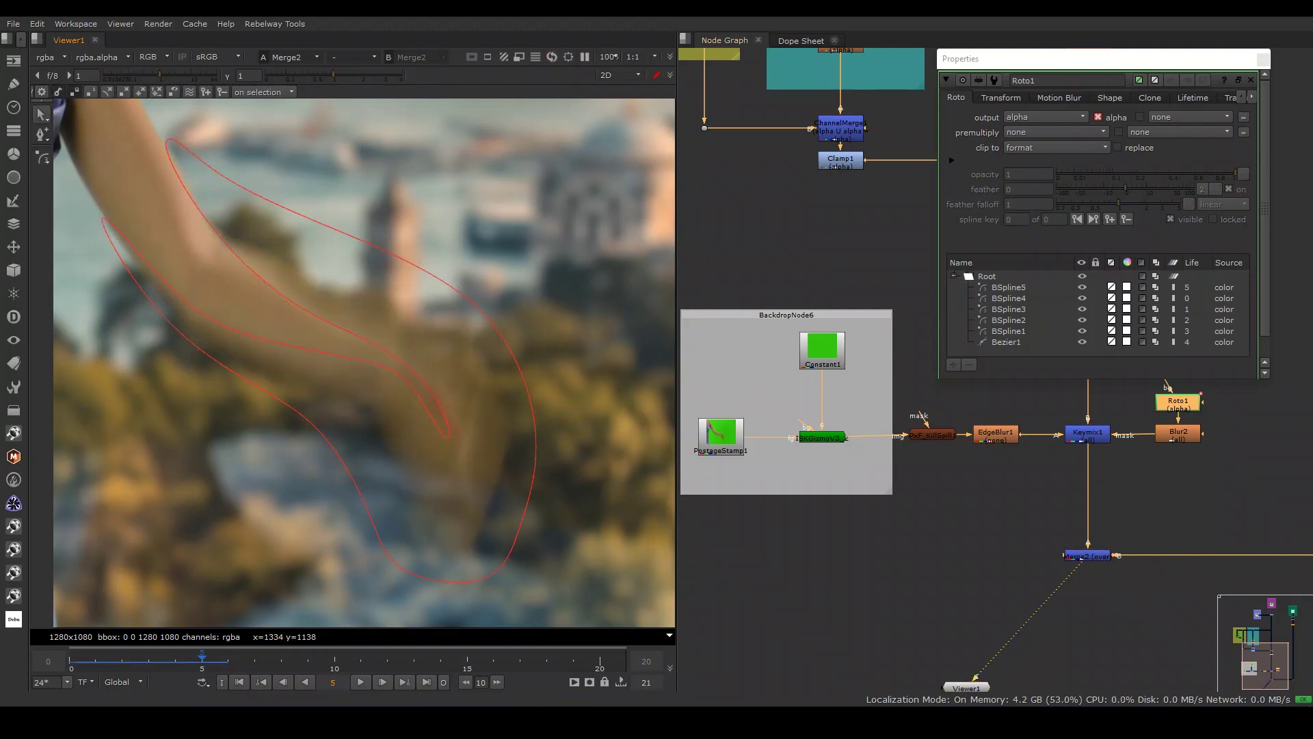
- Set the PxF_KillSpill suppression to 0.55
double_click(931, 435)
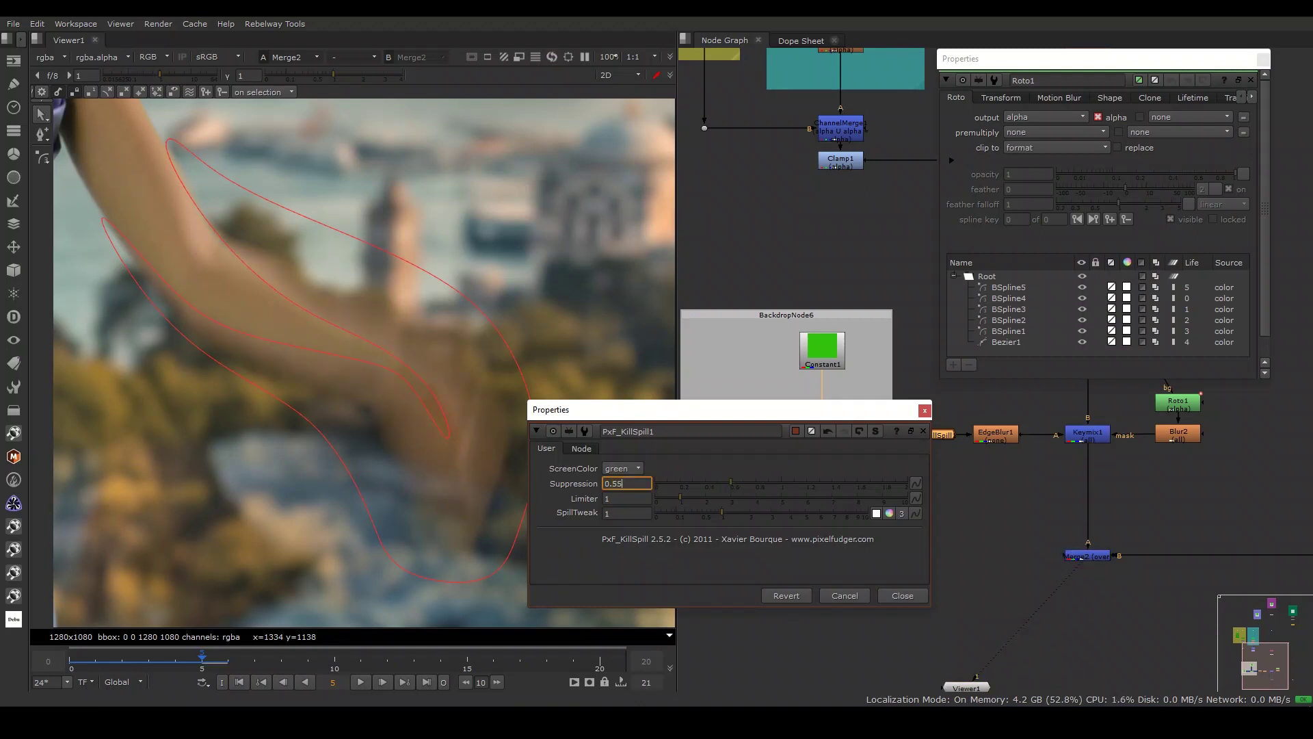
click(925, 410)
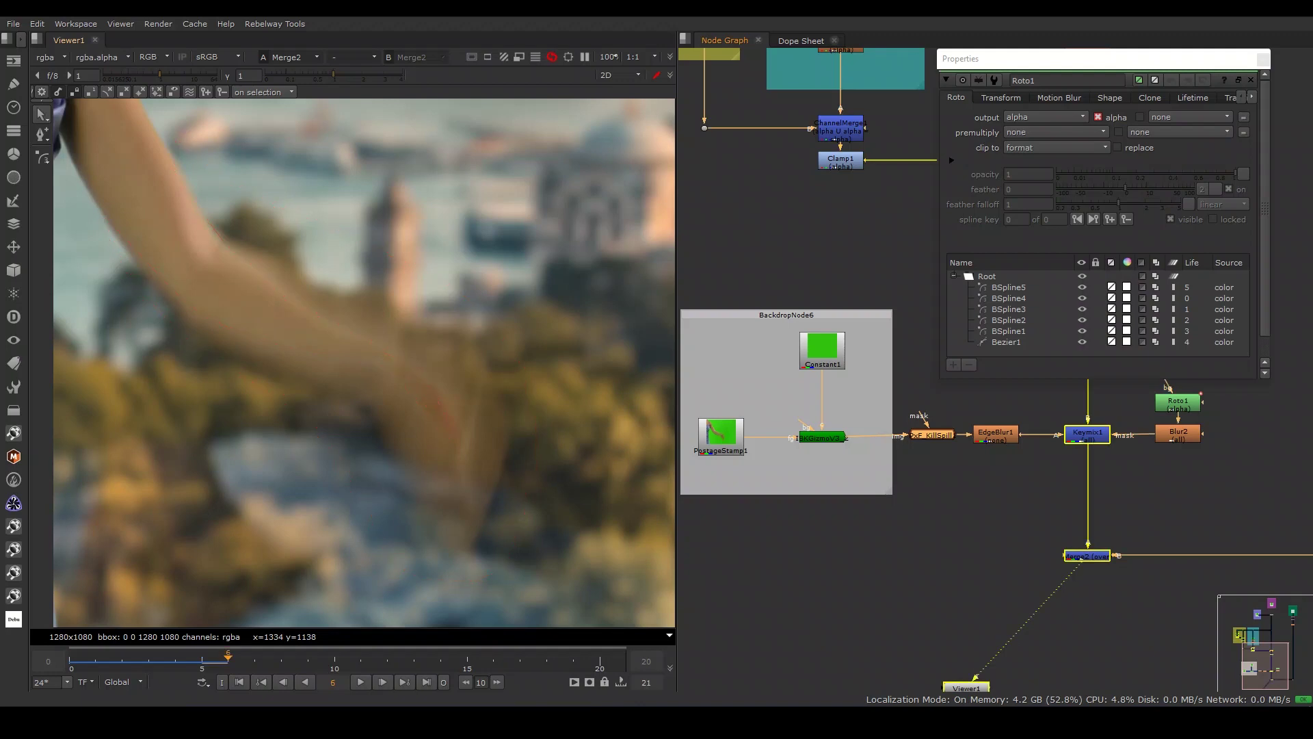
- Review the EdgeBlur1 settings without altering them
double_click(995, 433)
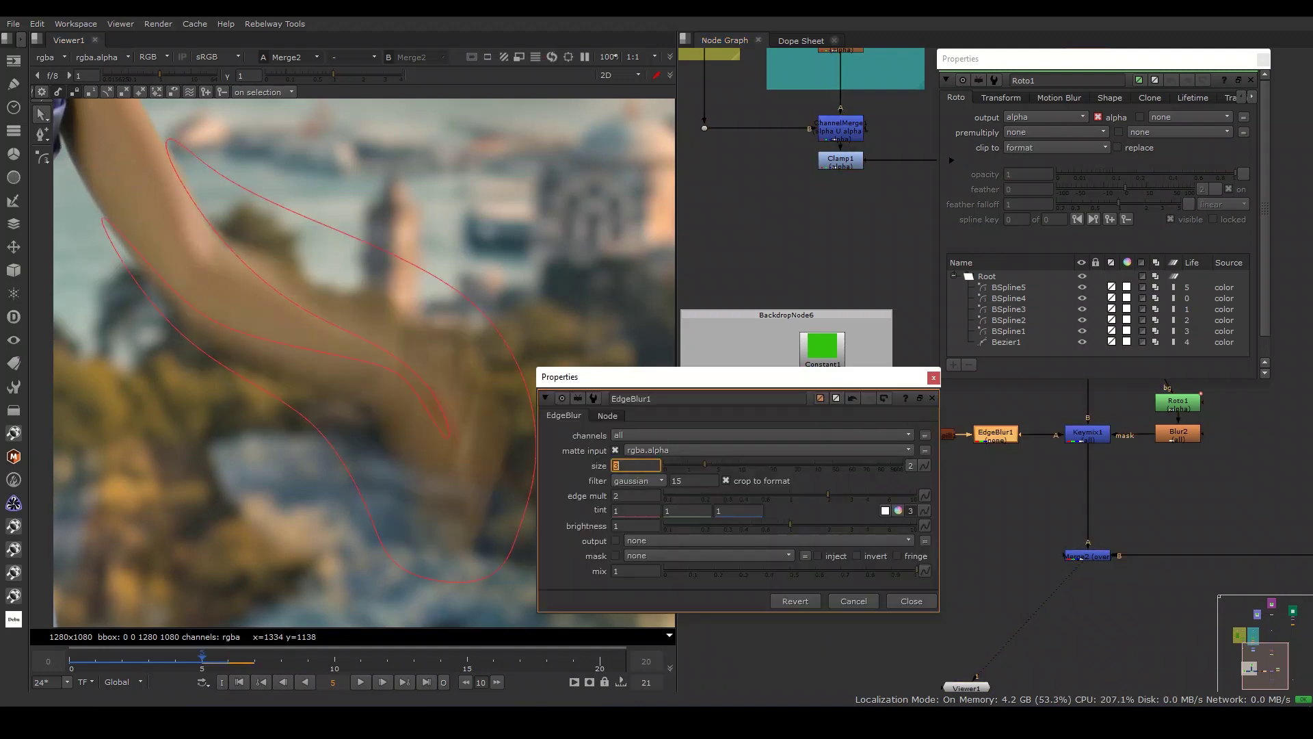
key(Escape)
- Draw a closed single-frame B-spline in the Roto at frame 6, enclosing the blurred edges of the lowered forearm and hand
key(Right)
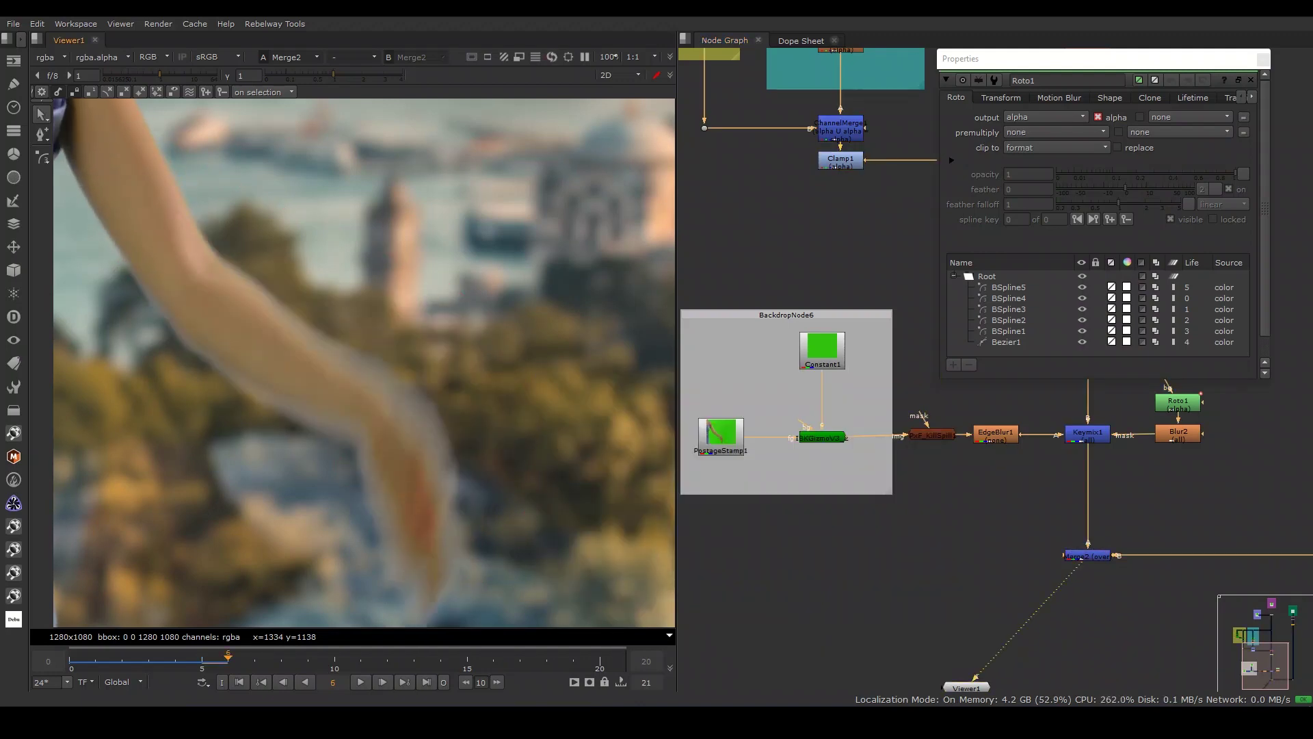
click(190, 192)
click(403, 489)
click(368, 422)
click(283, 389)
click(186, 331)
click(133, 257)
click(329, 490)
click(356, 531)
click(376, 612)
middle_drag(376, 612, 352, 506)
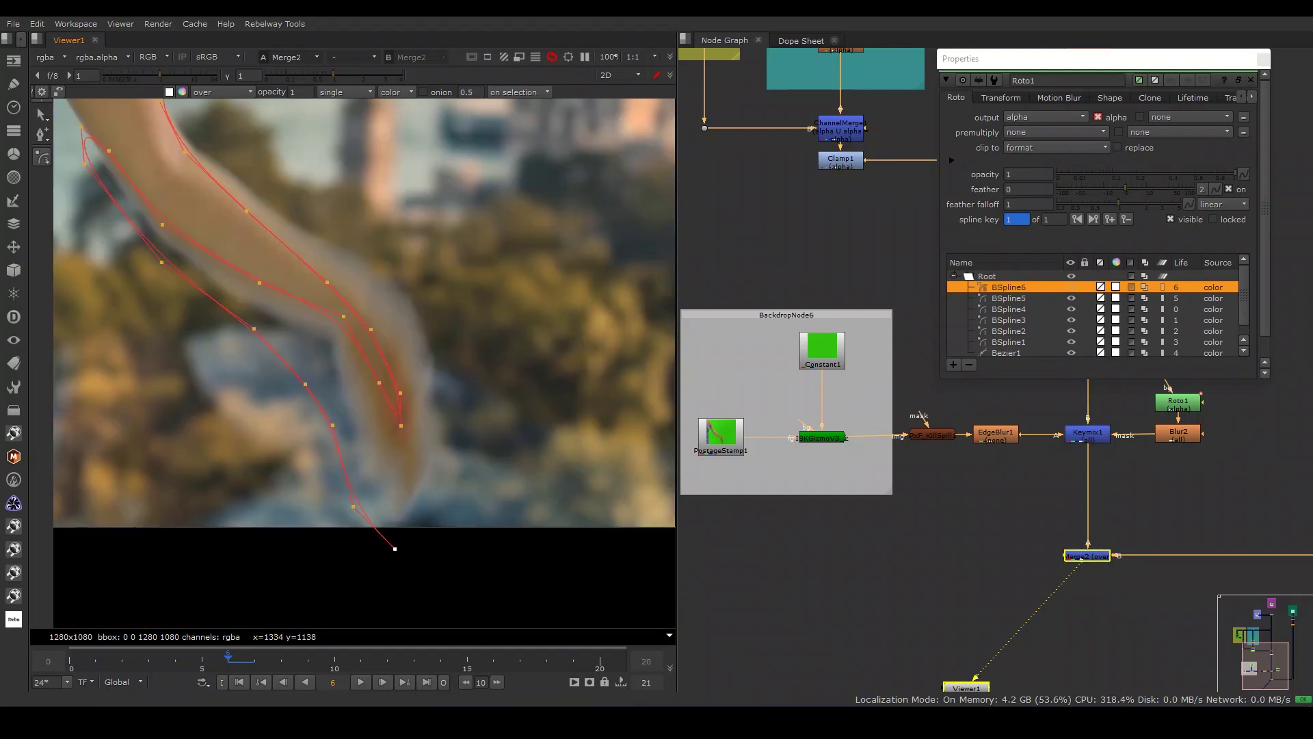
key(Return)
scroll(364, 205, up, 2)
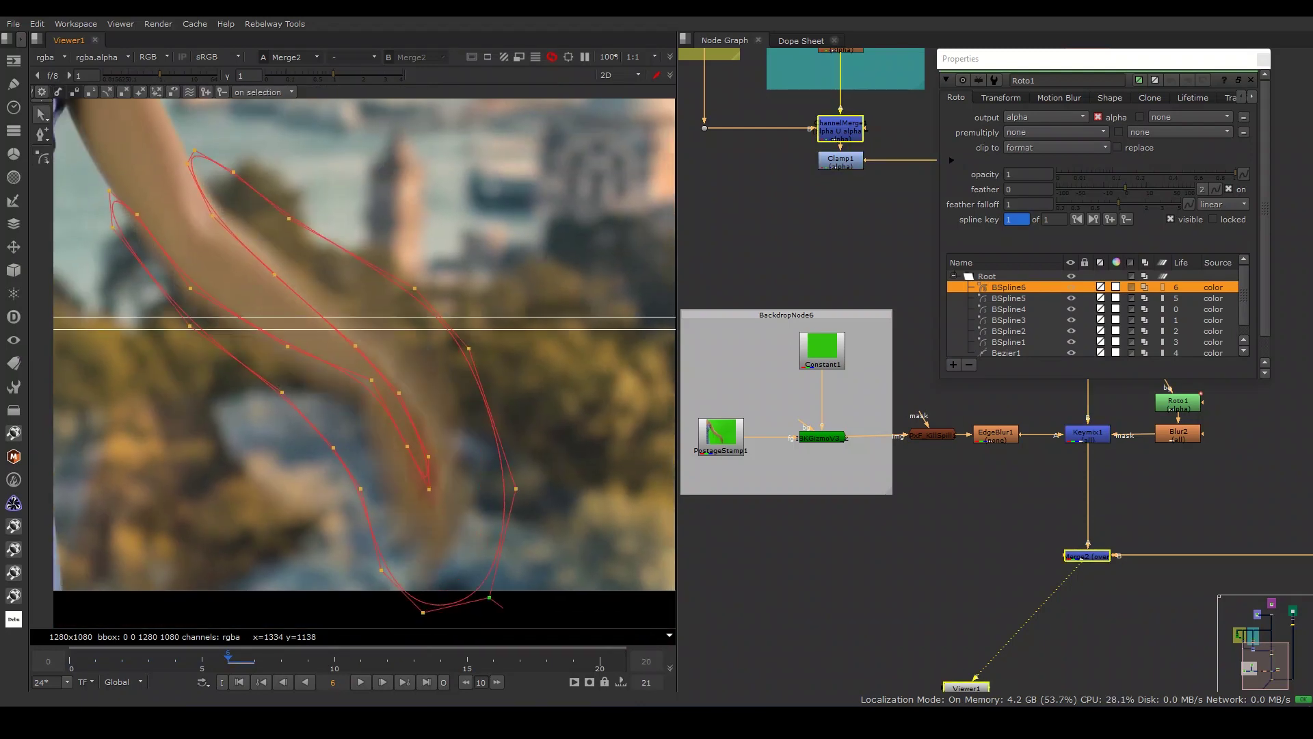
- Draw a closed single-frame B-spline at frame 7, with its inner edge inside the forearm and hand and its outer edge beyond the blur
key(Right)
key(v)
click(187, 181)
click(302, 340)
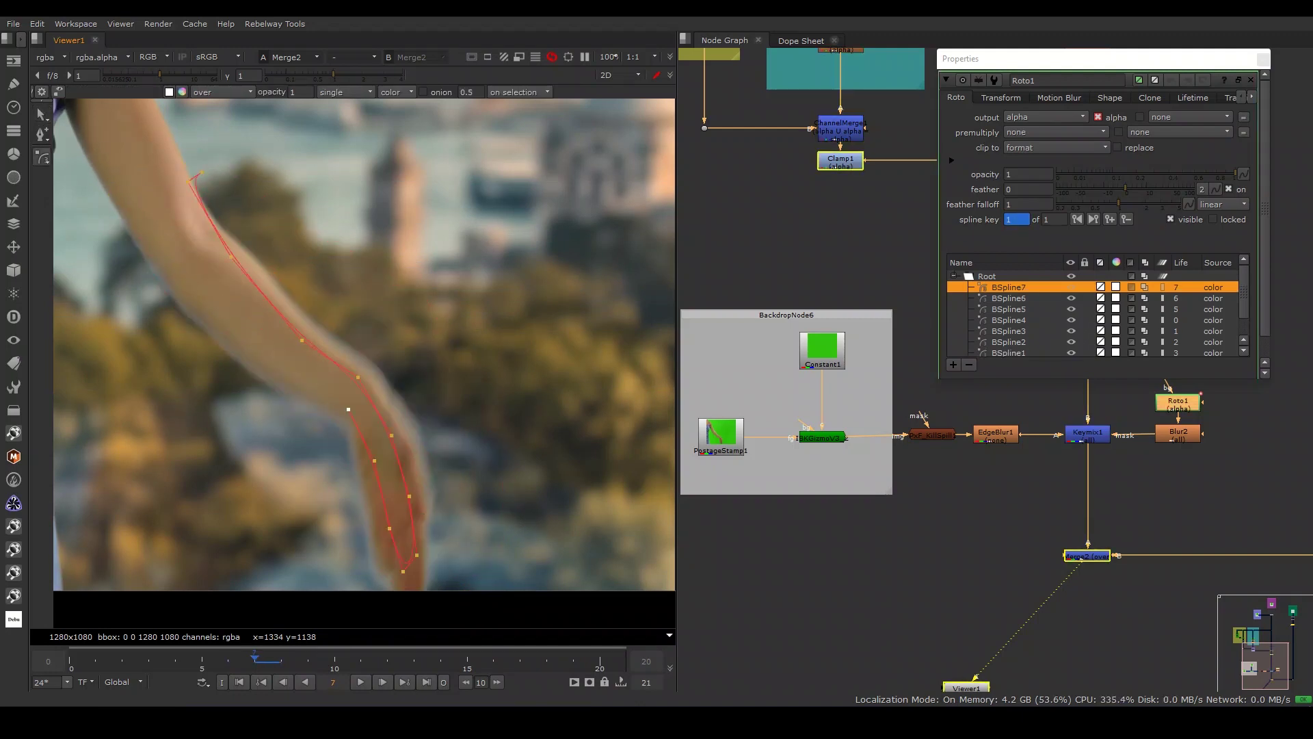
key(Return)
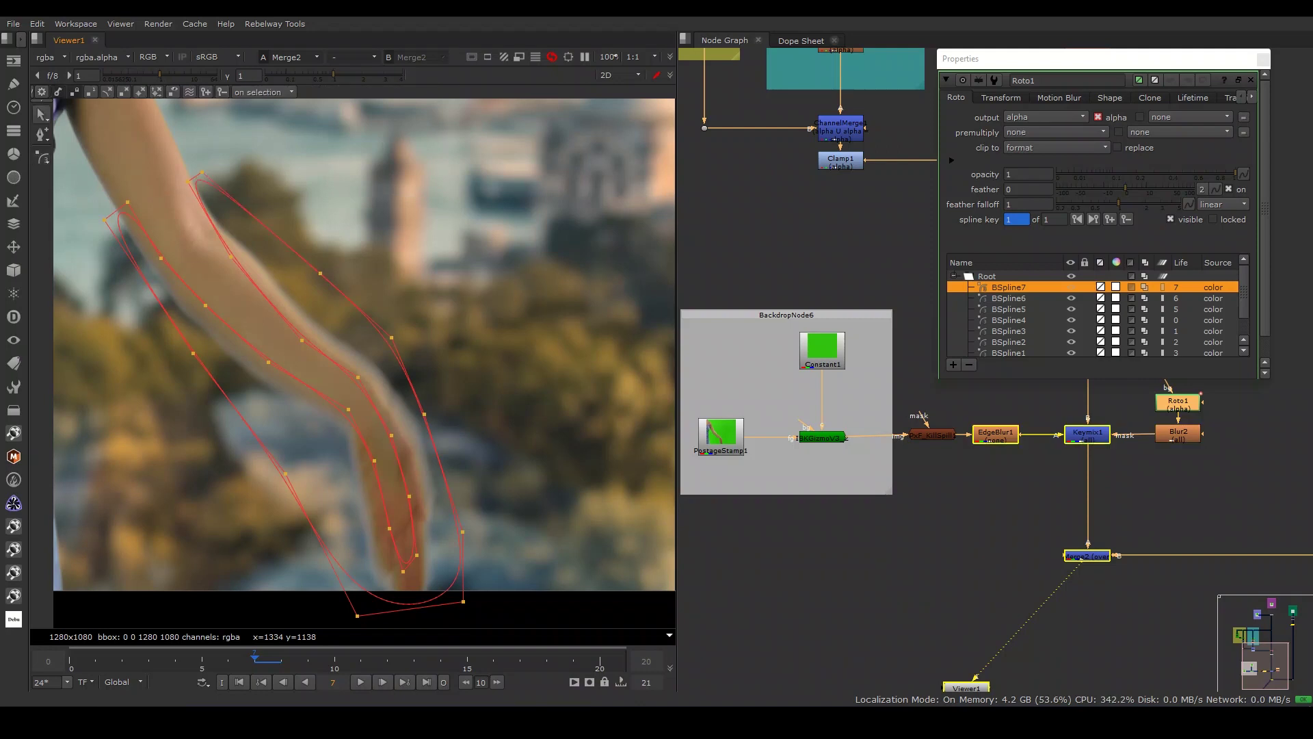
- View the green-screen plate at gamma 0.19 and widen the frame 7 spline's outer edge around the hand, returning to the composite
key(1)
drag(334, 75, 274, 75)
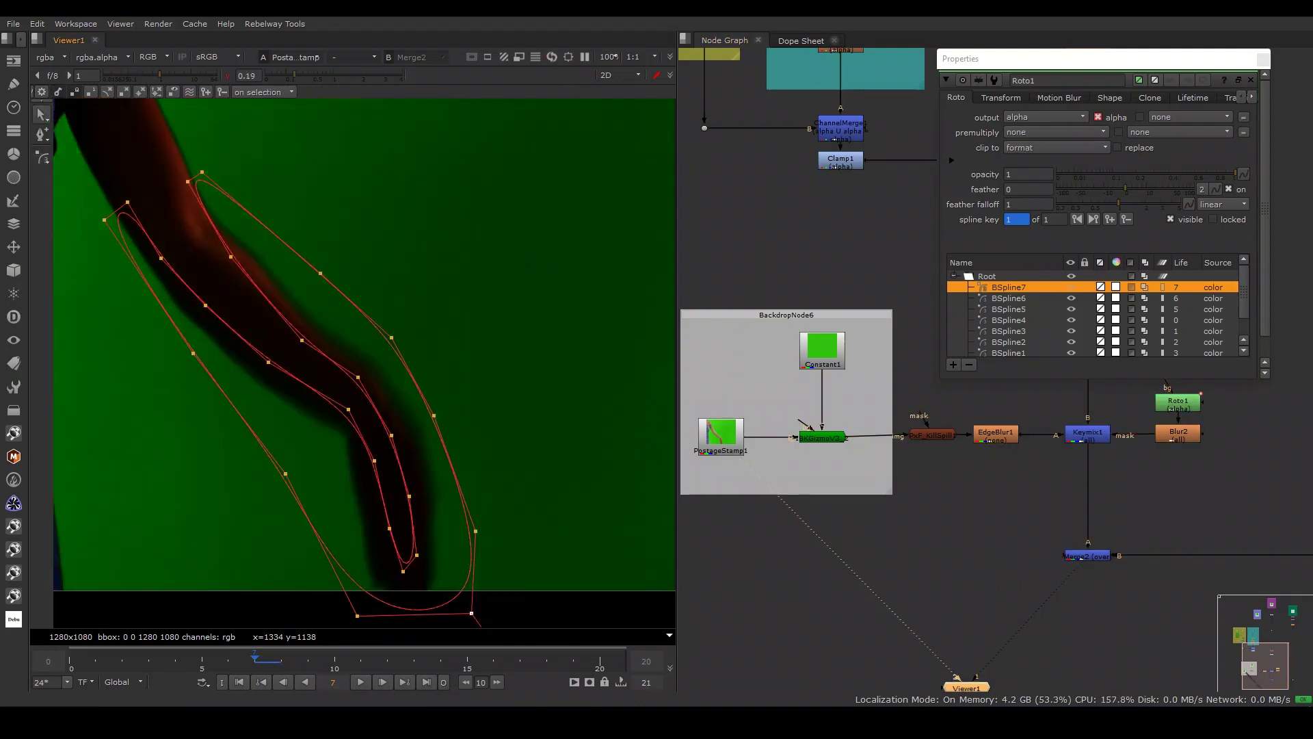
key(2)
- Draw a closed single-frame B-spline at frame 8 along both edges of the forearm and the sharp, downward-pointing hand
key(v)
key(Right)
click(219, 215)
click(377, 399)
click(298, 326)
click(366, 384)
click(406, 450)
click(416, 536)
click(411, 591)
click(318, 415)
click(239, 363)
click(189, 318)
click(150, 265)
click(121, 224)
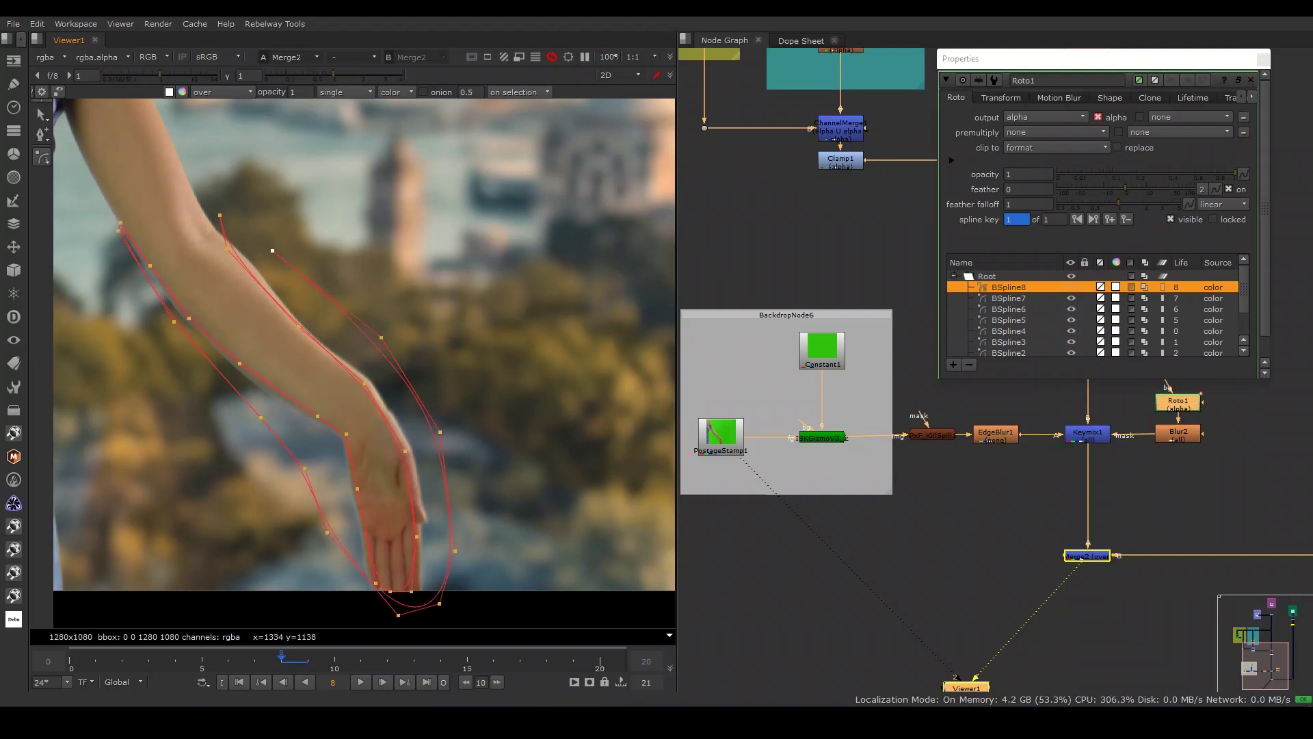
key(Return)
- Draw a closed single-frame B-spline at frame 9 along both edges of the forearm and around the downward-pointing hand
key(Right)
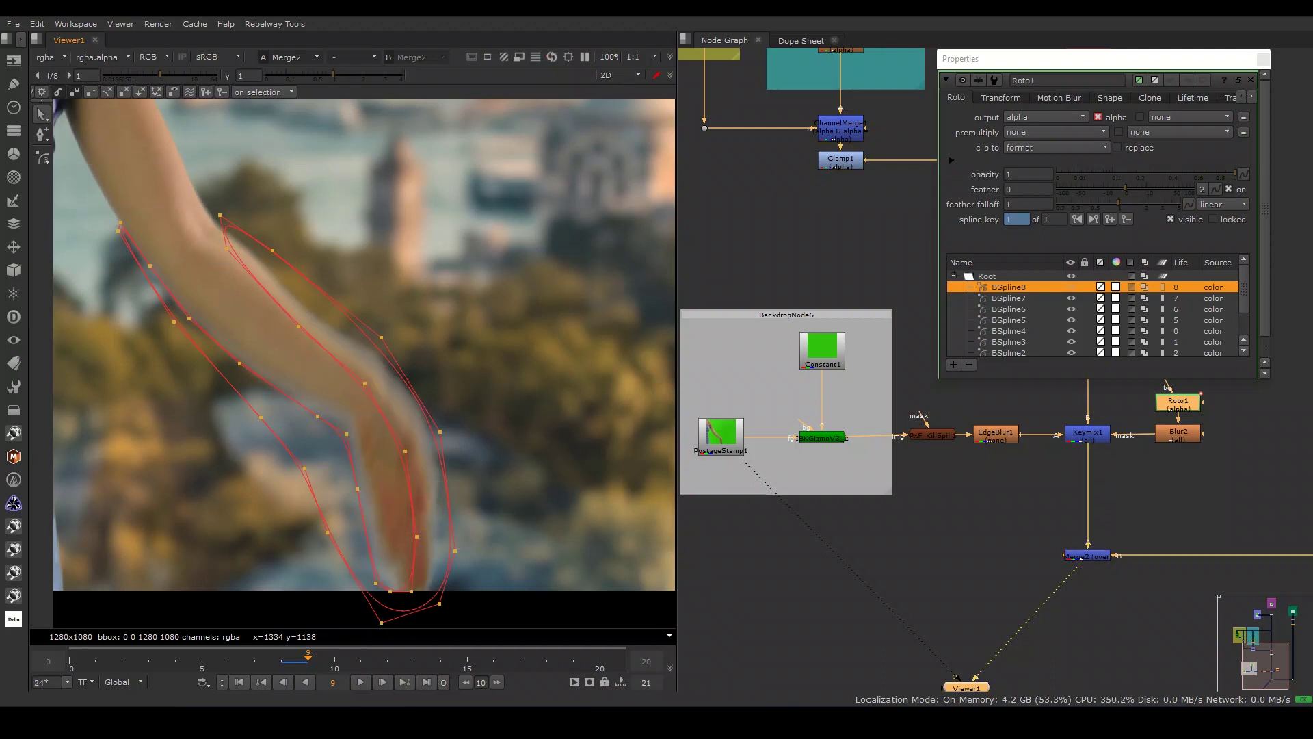
key(v)
click(197, 187)
click(201, 202)
click(226, 242)
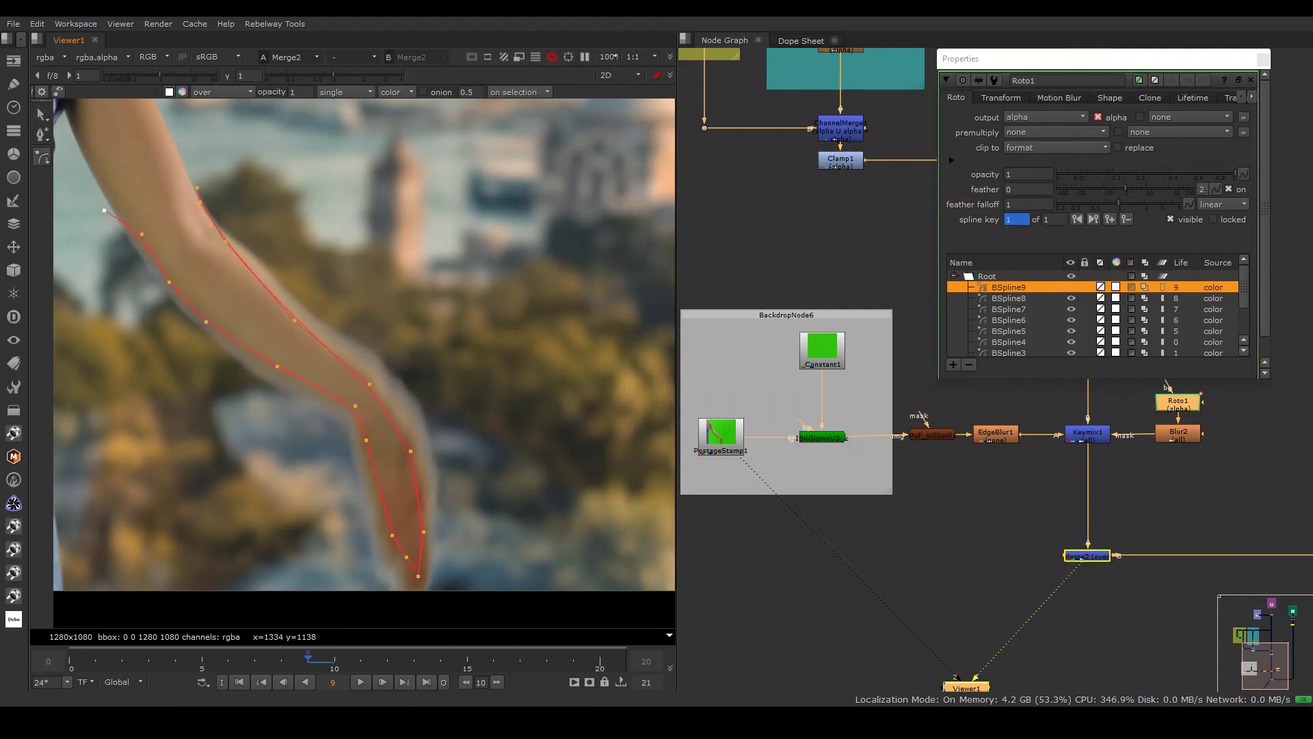
click(373, 606)
click(397, 609)
key(Return)
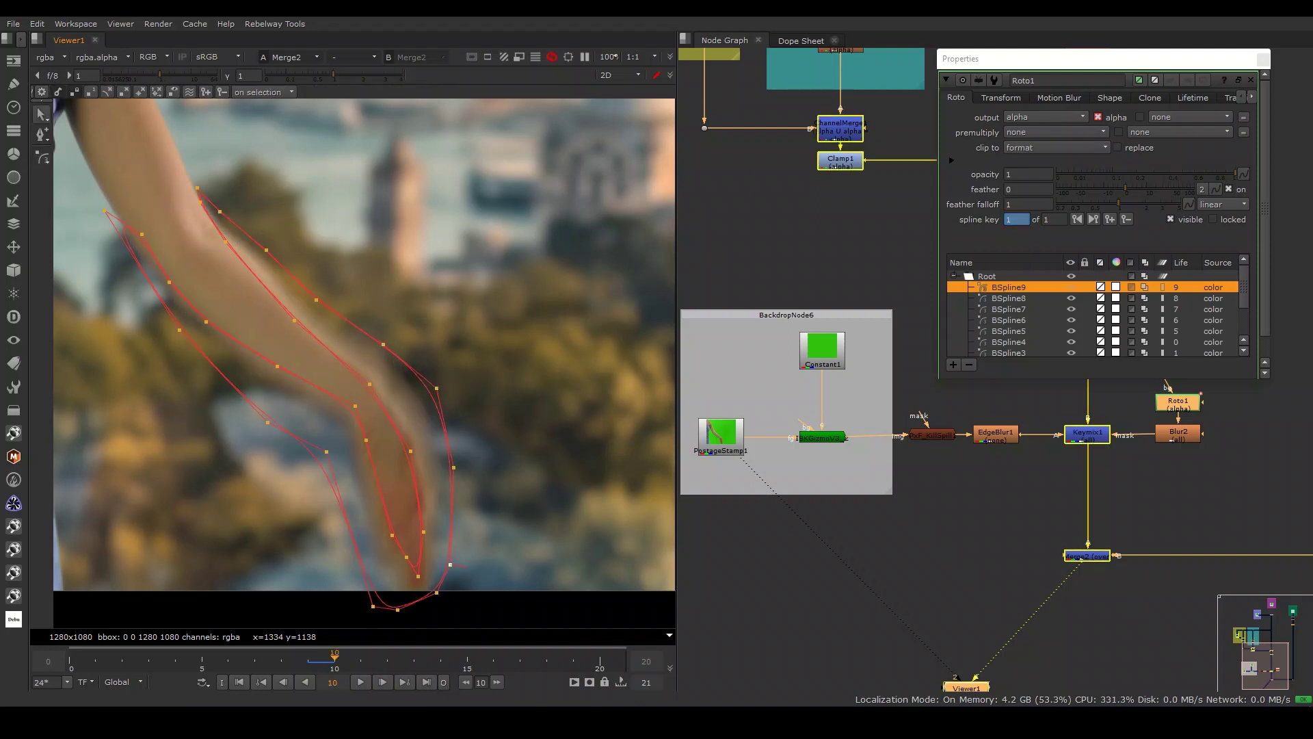
- Draw a closed single-frame B-spline at frame 10 covering the blurred edges of the forearm and the swinging hand
key(Right)
key(v)
click(215, 183)
click(215, 207)
click(279, 282)
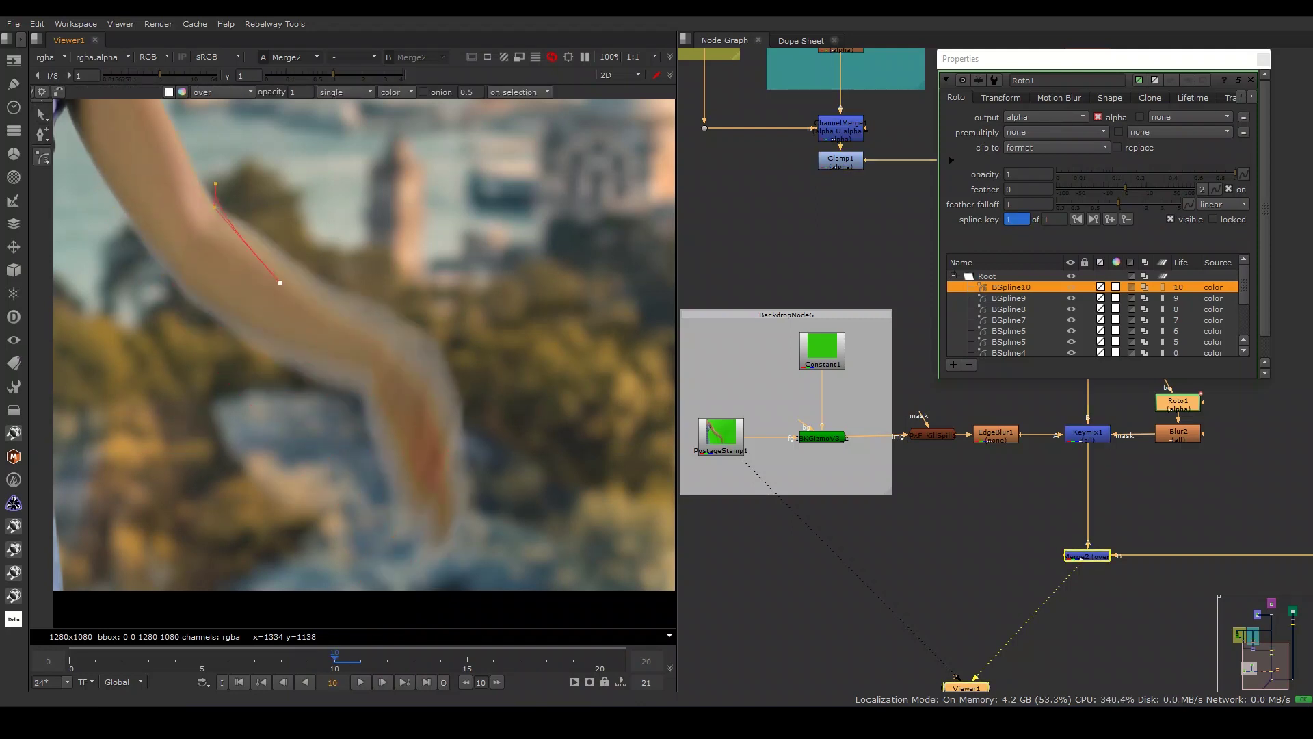
click(374, 366)
click(317, 347)
click(213, 299)
click(174, 266)
click(125, 205)
click(147, 284)
click(238, 353)
click(294, 400)
key(Return)
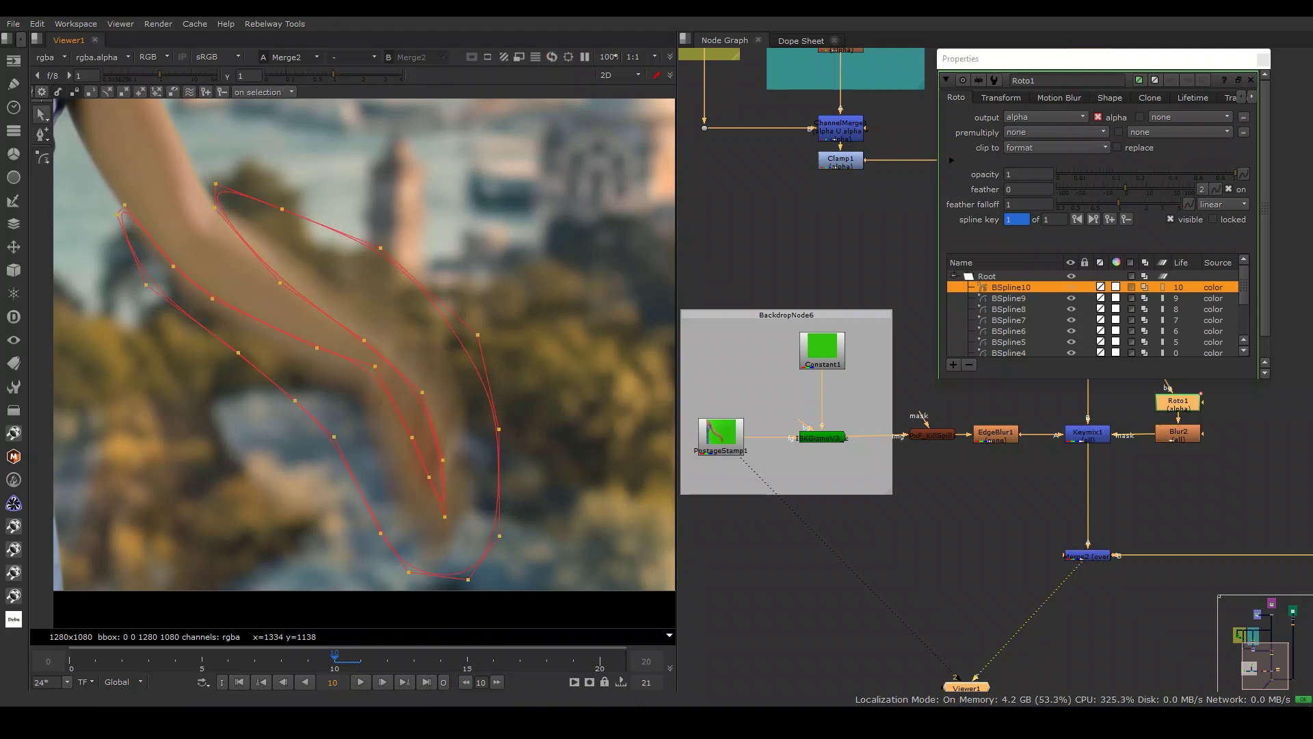
- Draw a closed single-frame B-spline at frame 11, leaving ample room around the rising forearm and heavily blurred hand
key(Right)
key(v)
click(209, 194)
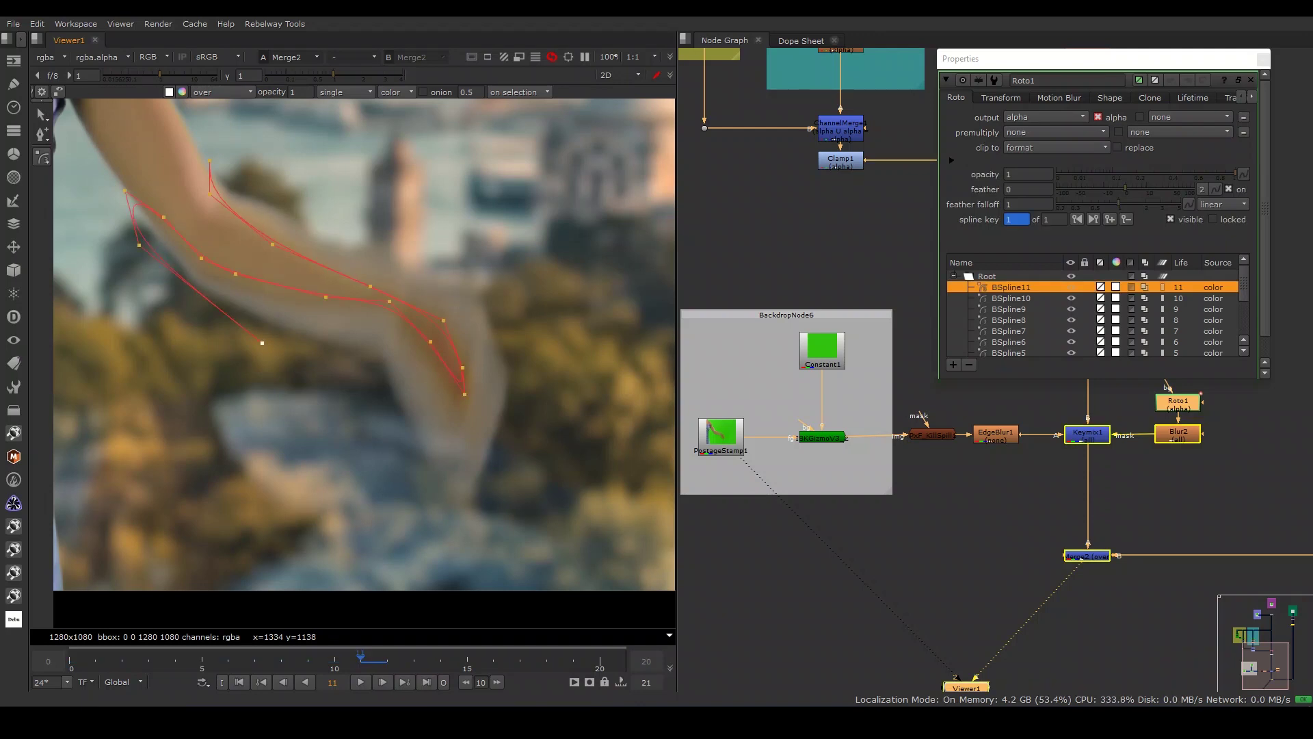
key(Return)
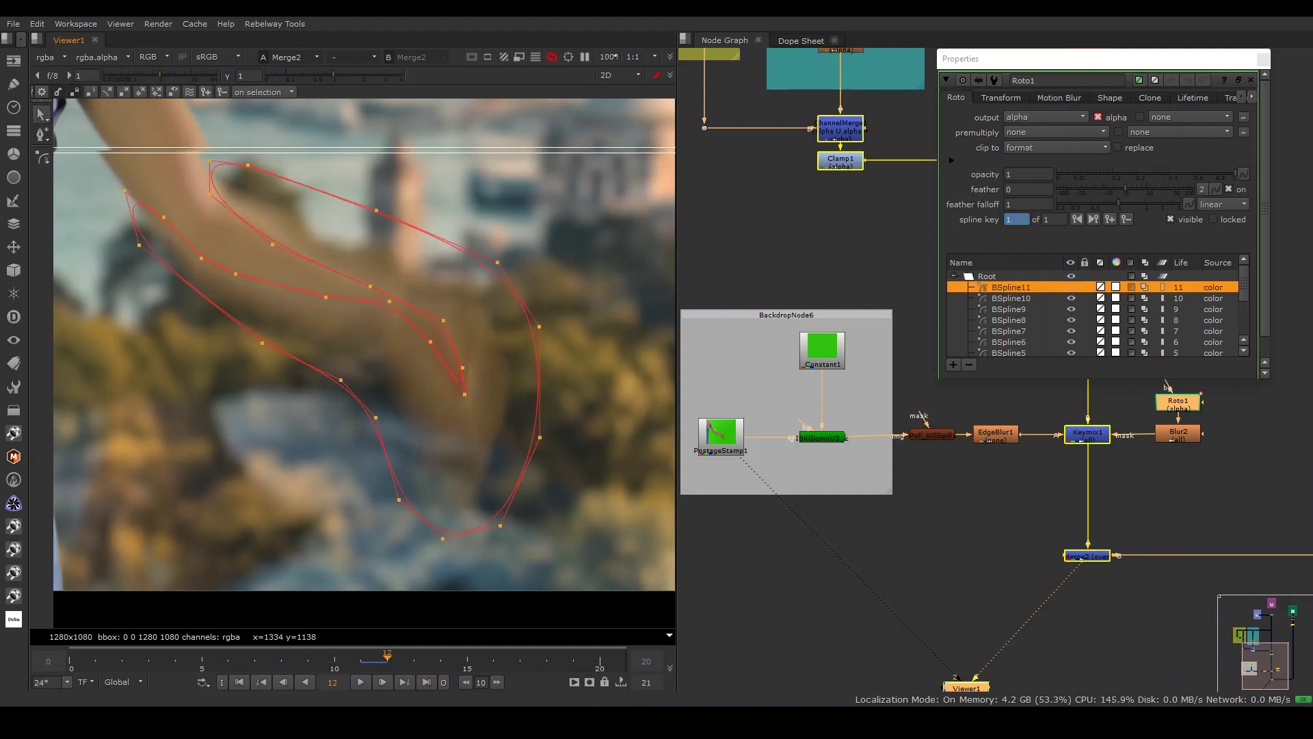
- Draw a closed single-frame B-spline at frame 12 around the edges of the nearly horizontal forearm and drooping blurred hand
key(Right)
key(v)
click(171, 220)
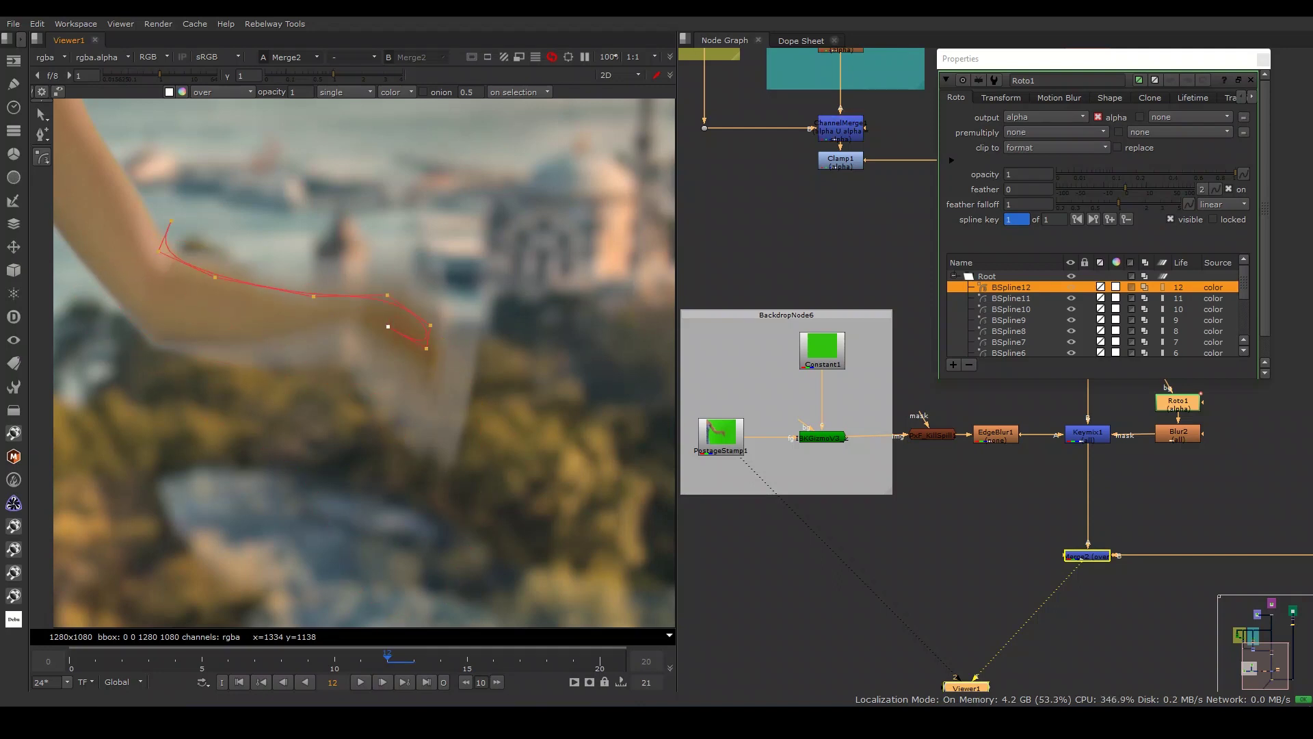
click(500, 278)
click(410, 227)
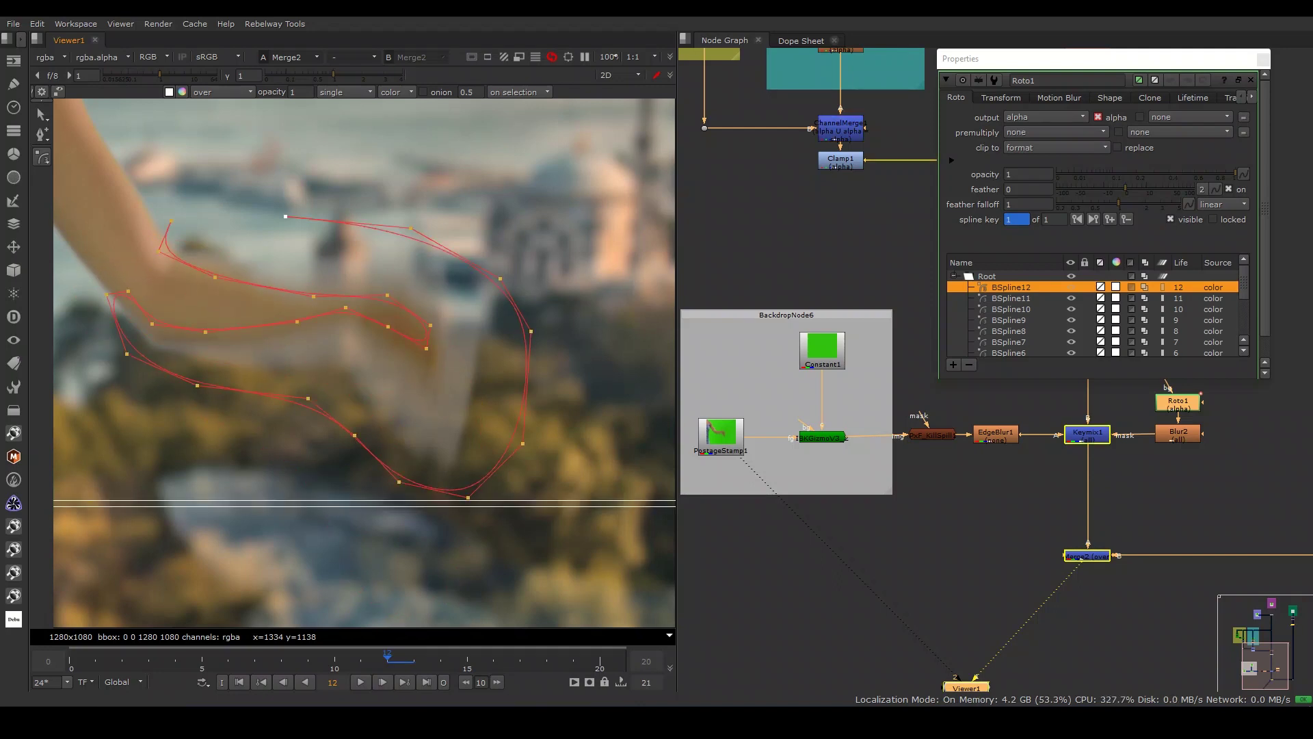
click(285, 217)
key(Return)
- Draw a closed single-frame B-spline at frame 13 around the bent elbow, outstretched forearm and blurred hand
key(Right)
key(v)
click(124, 167)
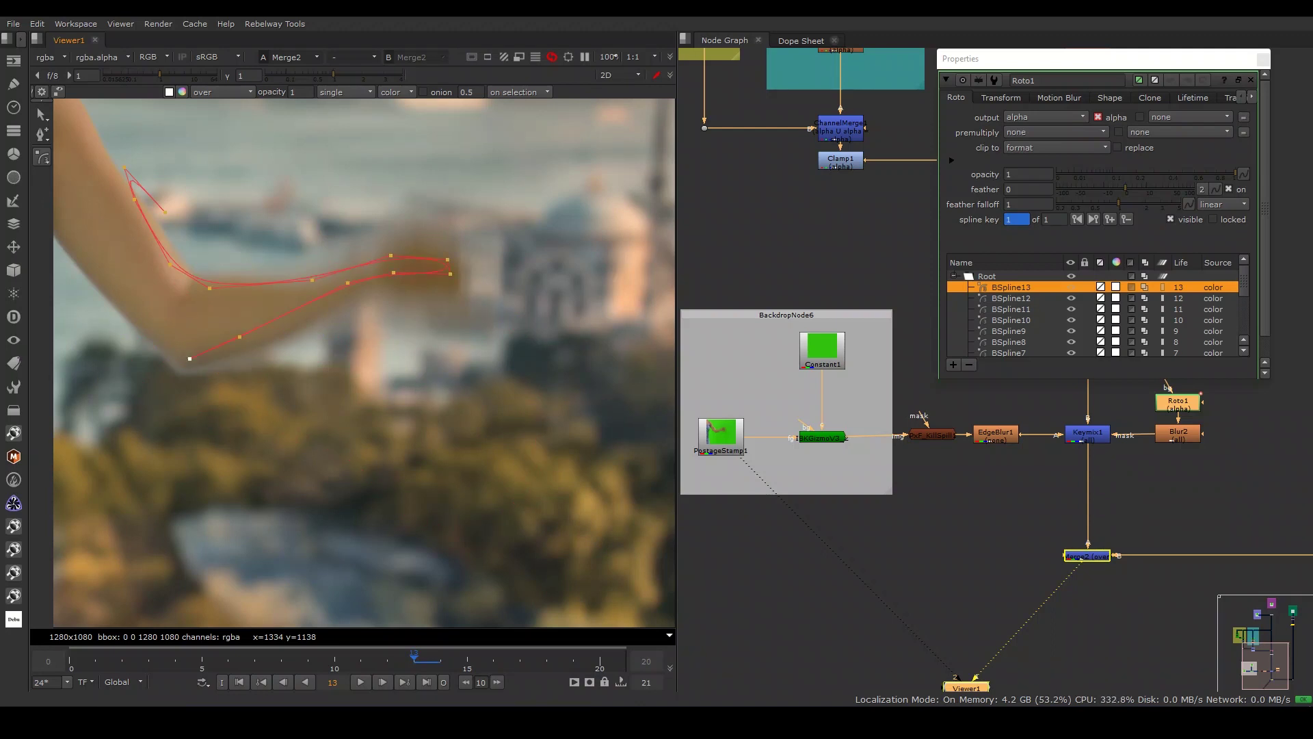
click(485, 189)
click(345, 180)
click(224, 232)
click(124, 167)
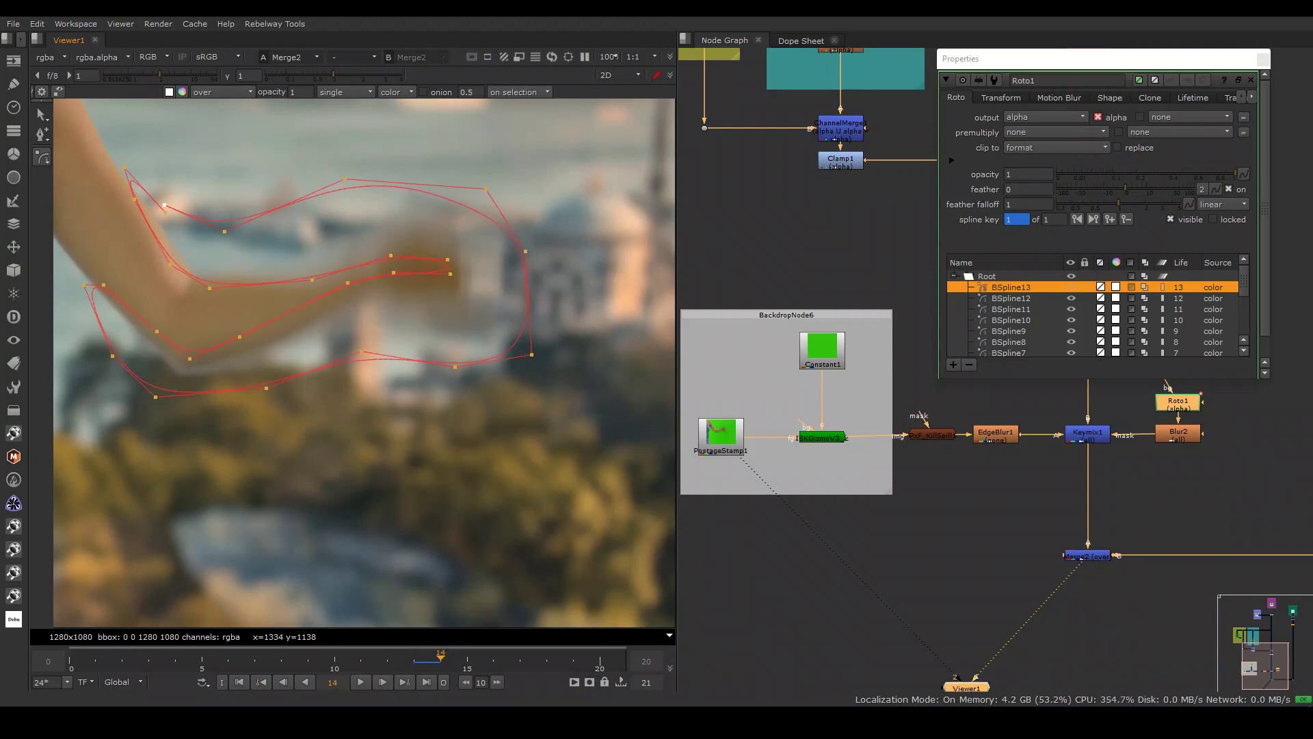
- Draw a closed single-frame B-spline at frame 14 around the elbow, raised forearm and blurred hand
middle_drag(163, 205, 182, 295)
key(Right)
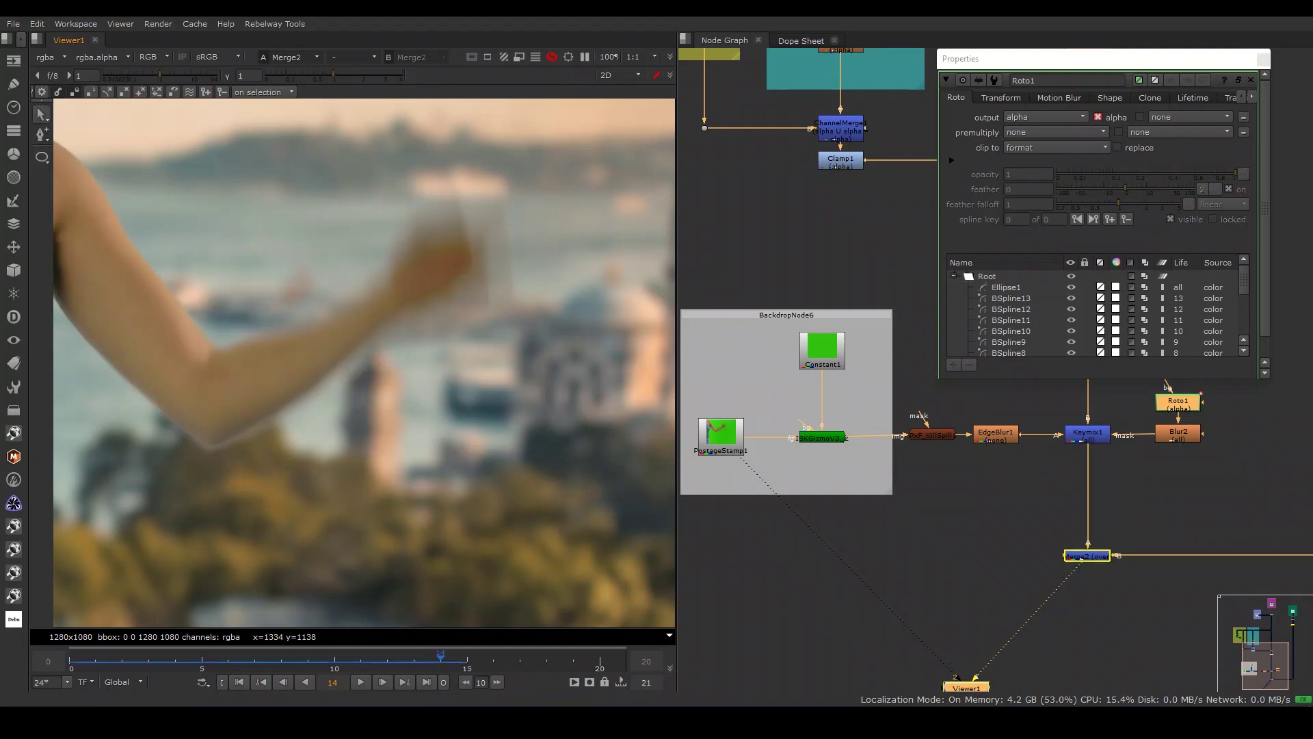
click(111, 359)
click(126, 396)
click(169, 451)
click(218, 468)
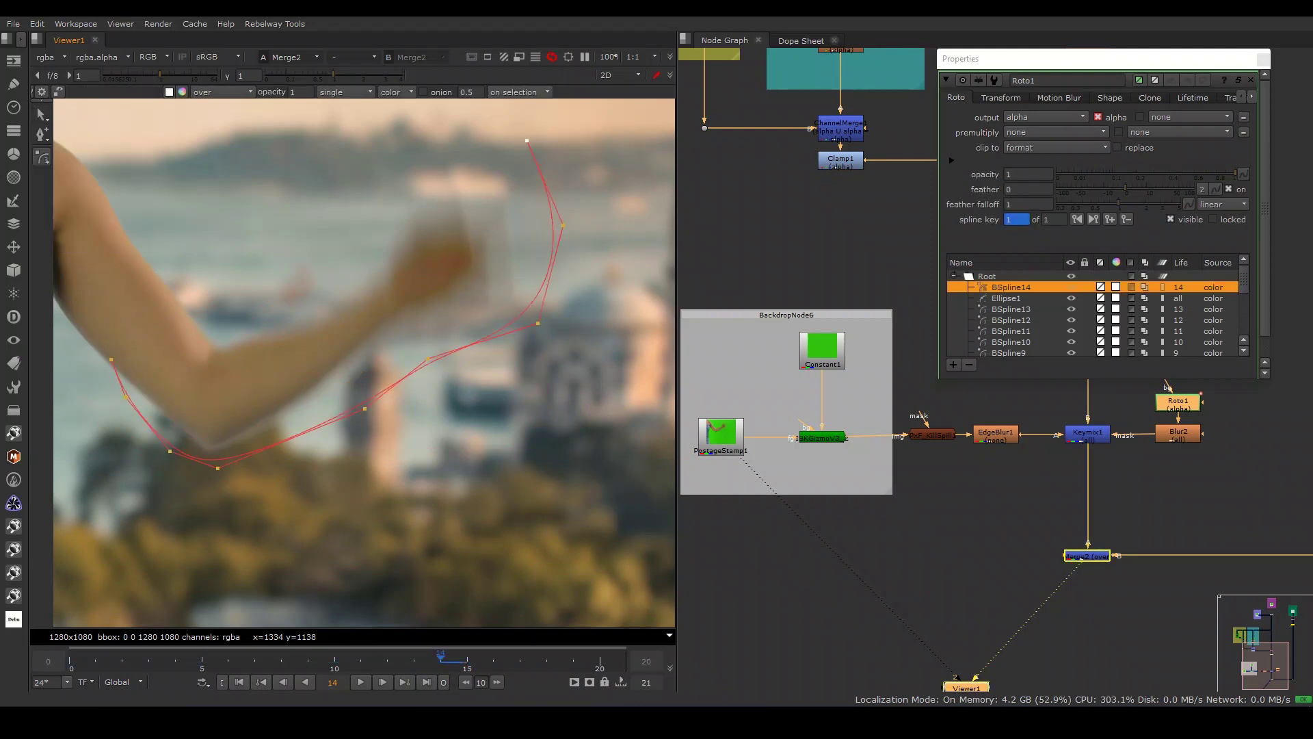
click(294, 391)
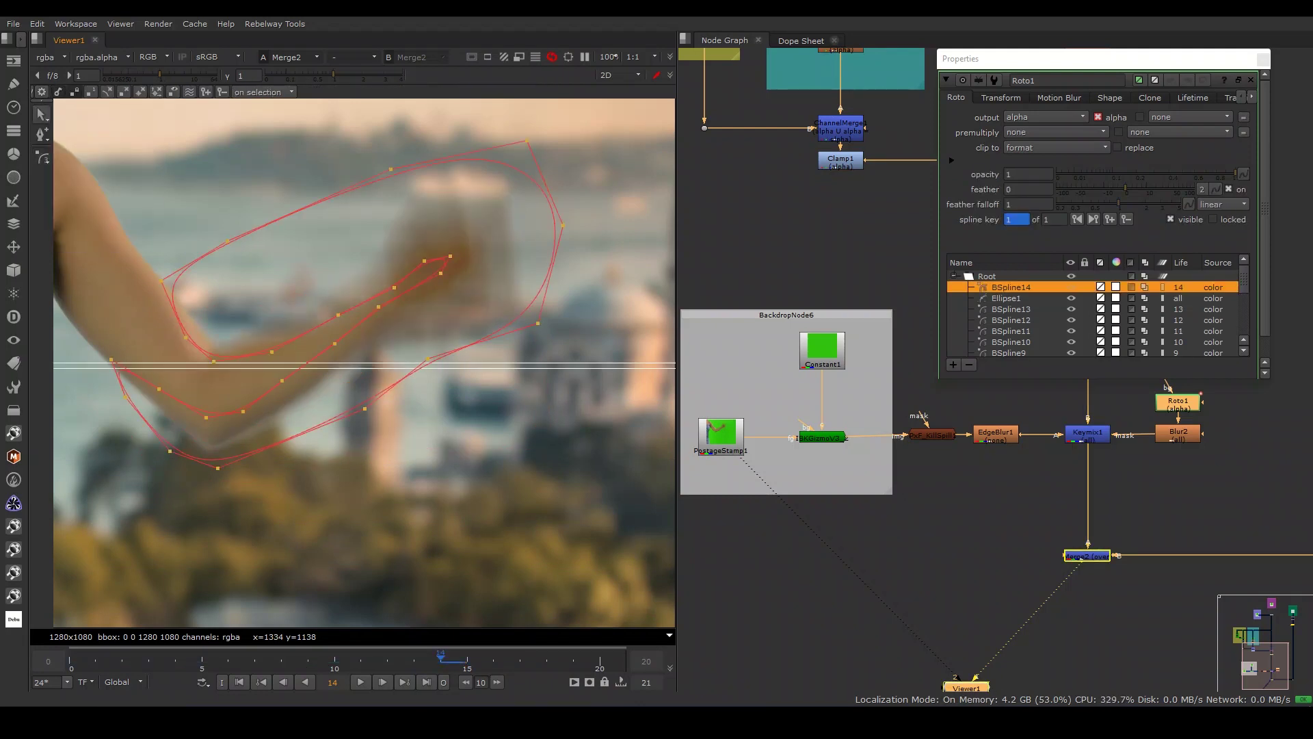
- Reshape the frame 14 spline's inner edge along the underside of the elbow and forearm
click(248, 422)
click(198, 442)
click(158, 389)
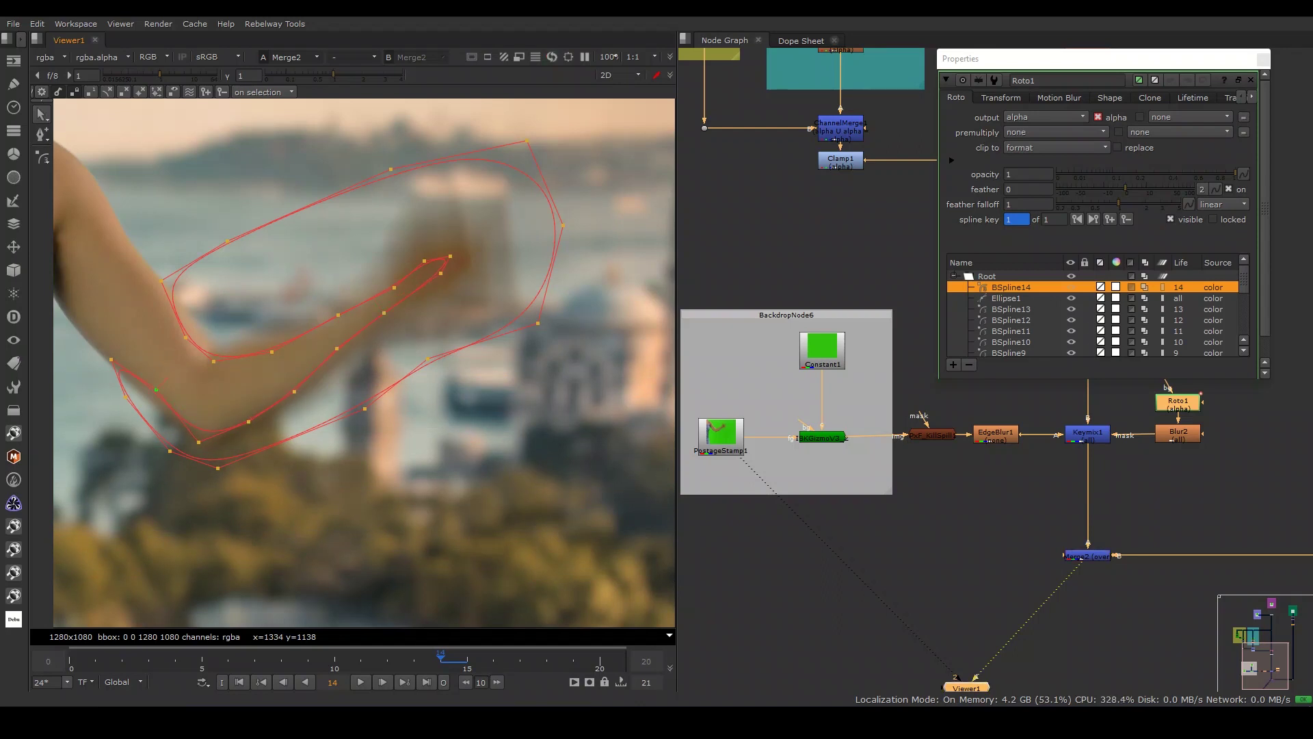
click(197, 445)
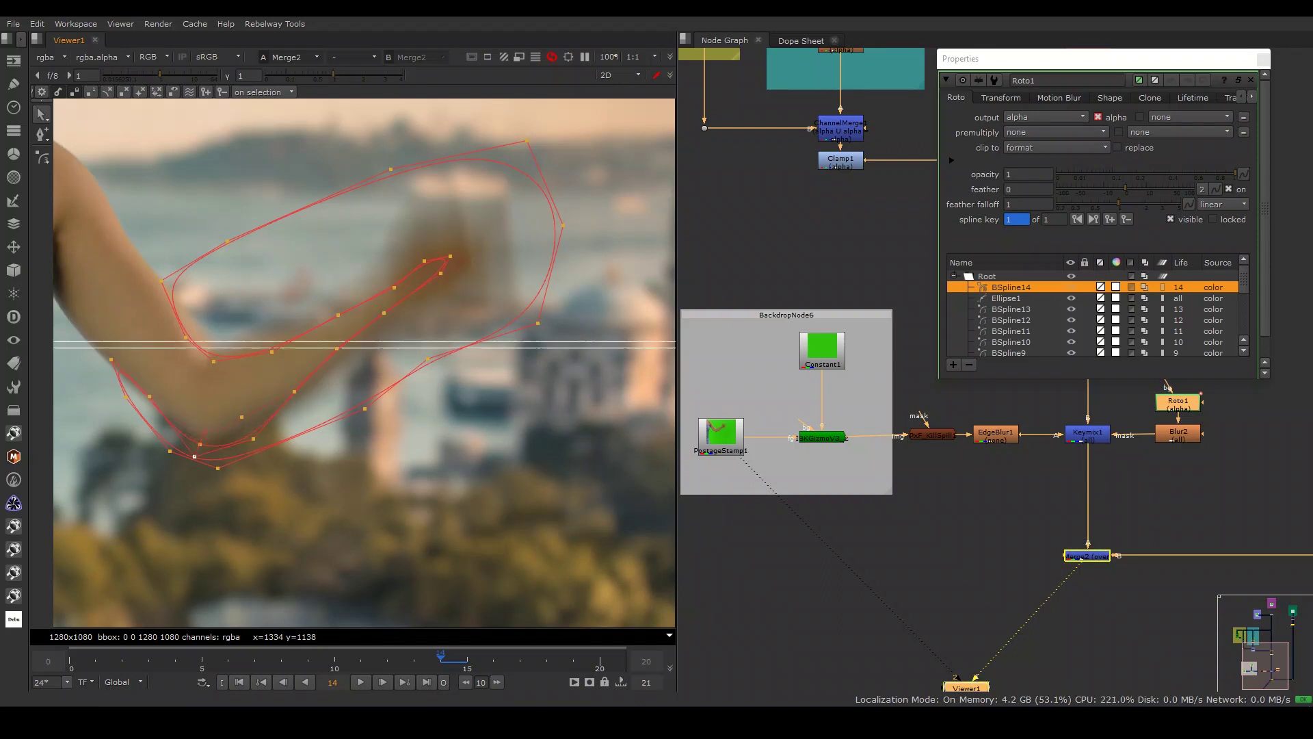
- Draw a closed single-frame B-spline at frame 15 around the raised forearm and hand, and refine its points below the elbow
key(Right)
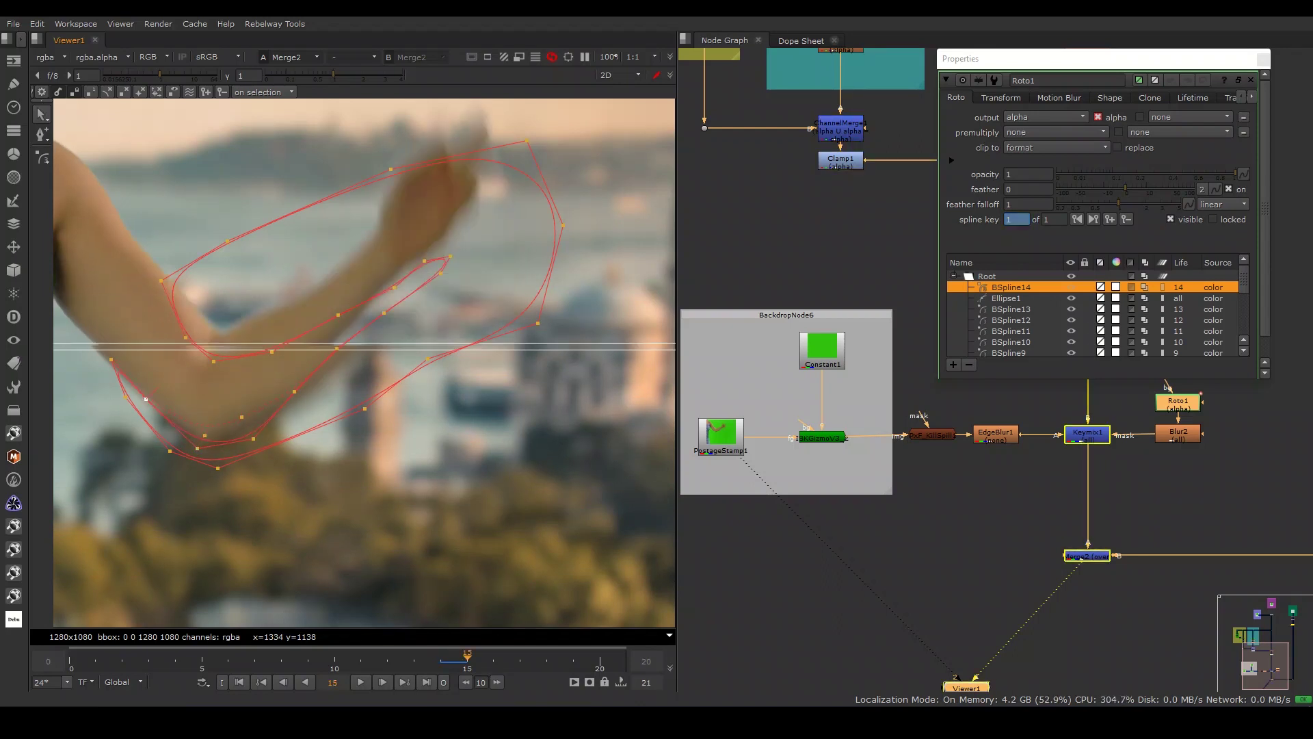
key(v)
click(155, 301)
click(173, 336)
click(215, 386)
click(247, 376)
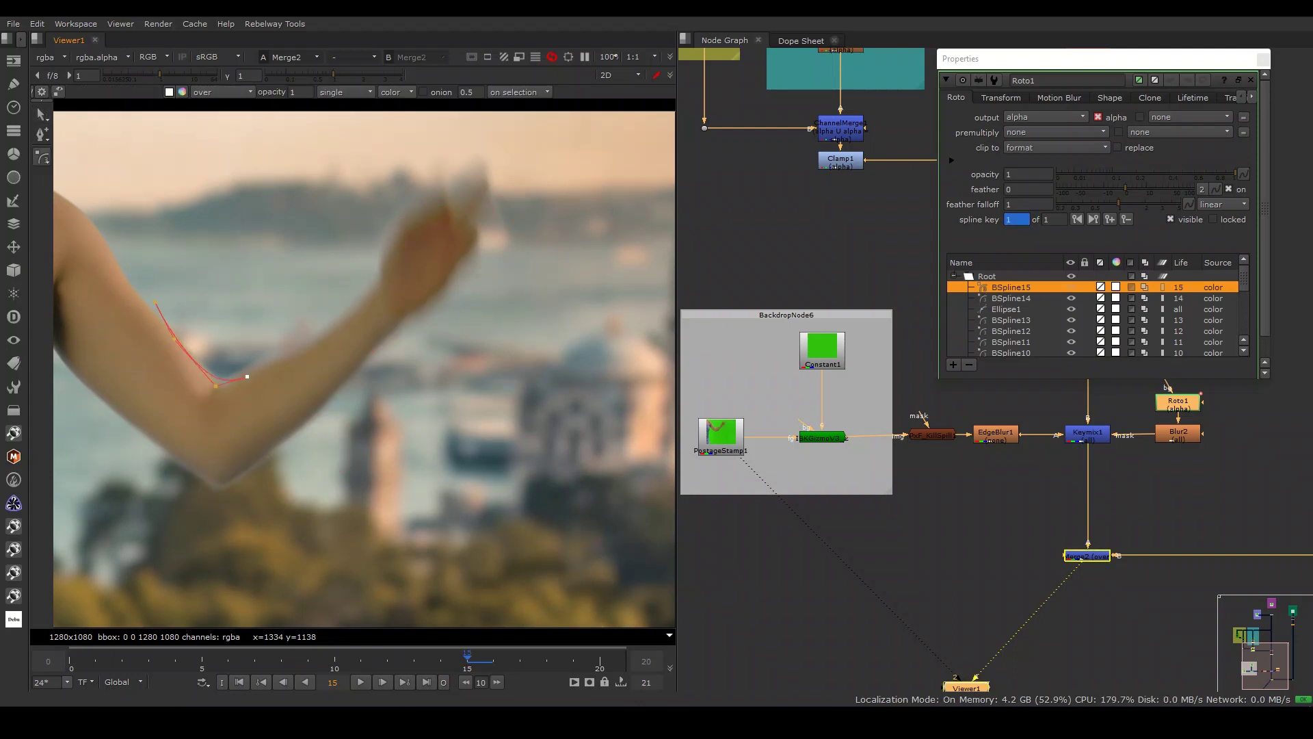
click(382, 331)
click(321, 398)
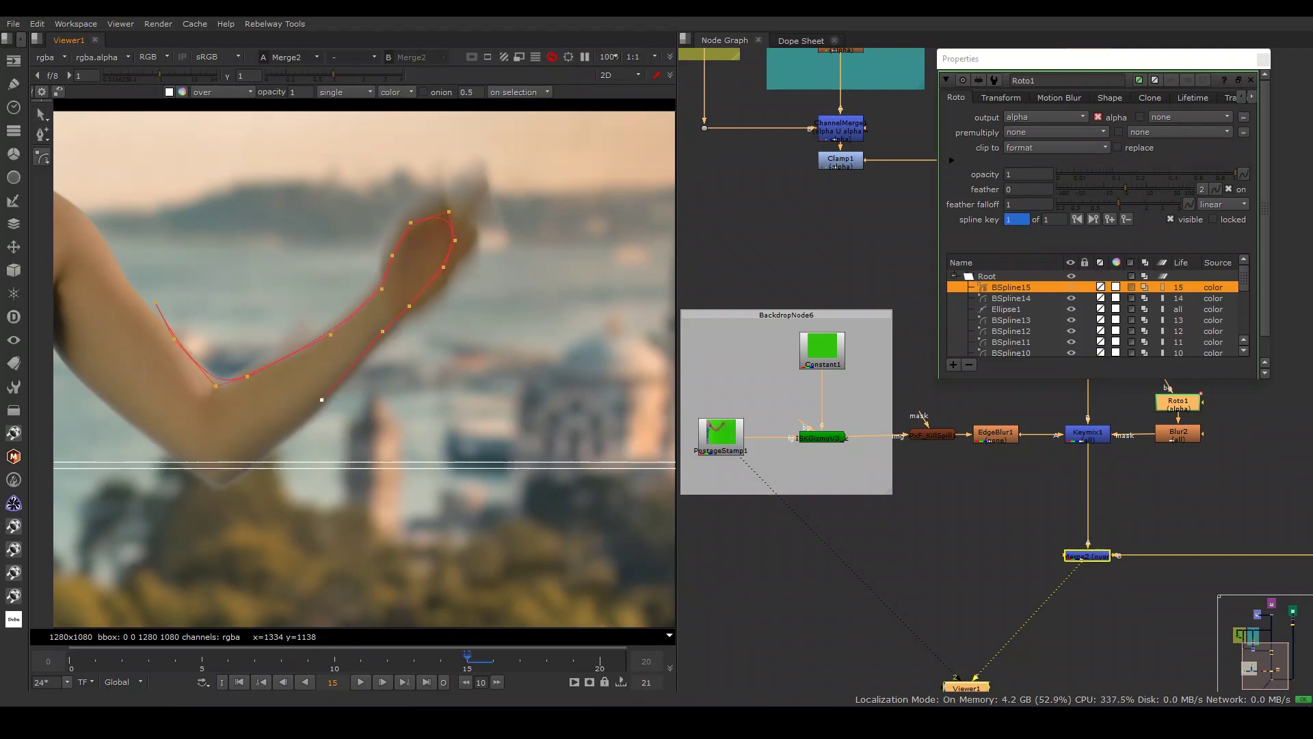
click(263, 453)
click(471, 325)
click(525, 221)
click(531, 157)
click(484, 121)
click(388, 137)
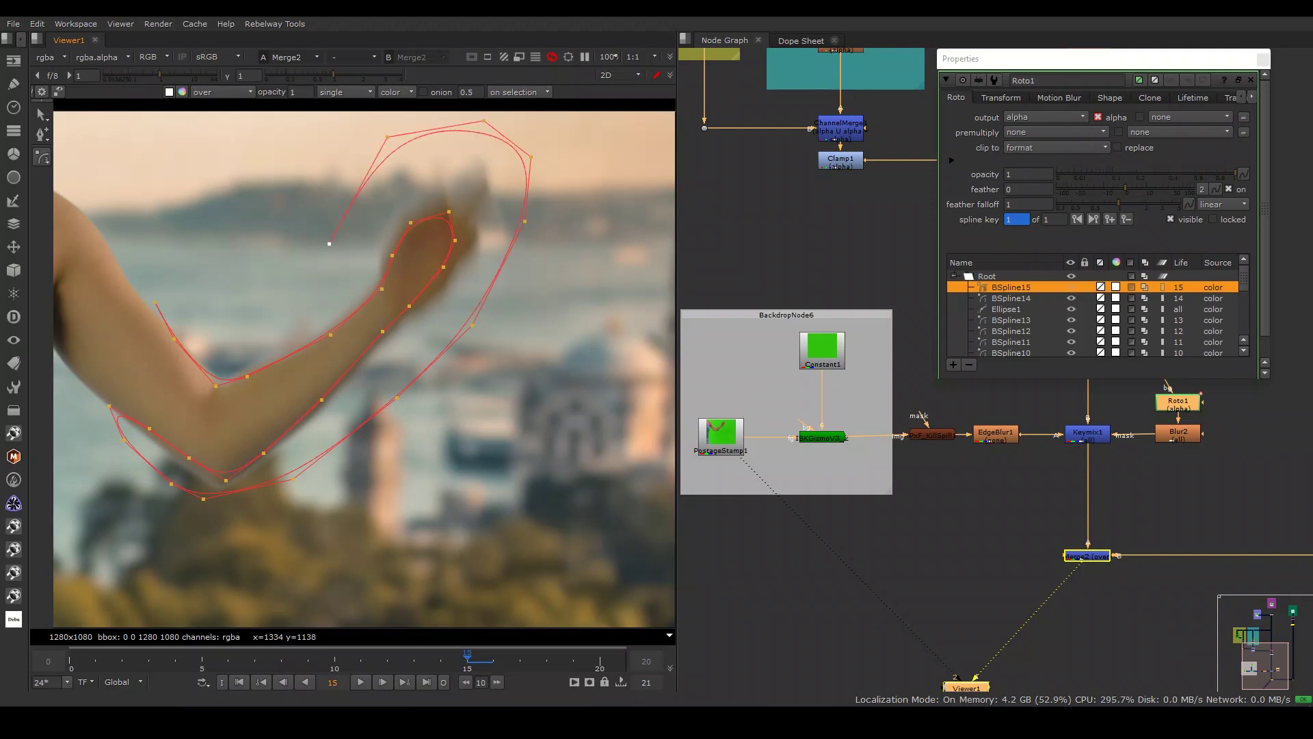
click(329, 244)
click(250, 338)
click(156, 303)
drag(189, 456, 185, 464)
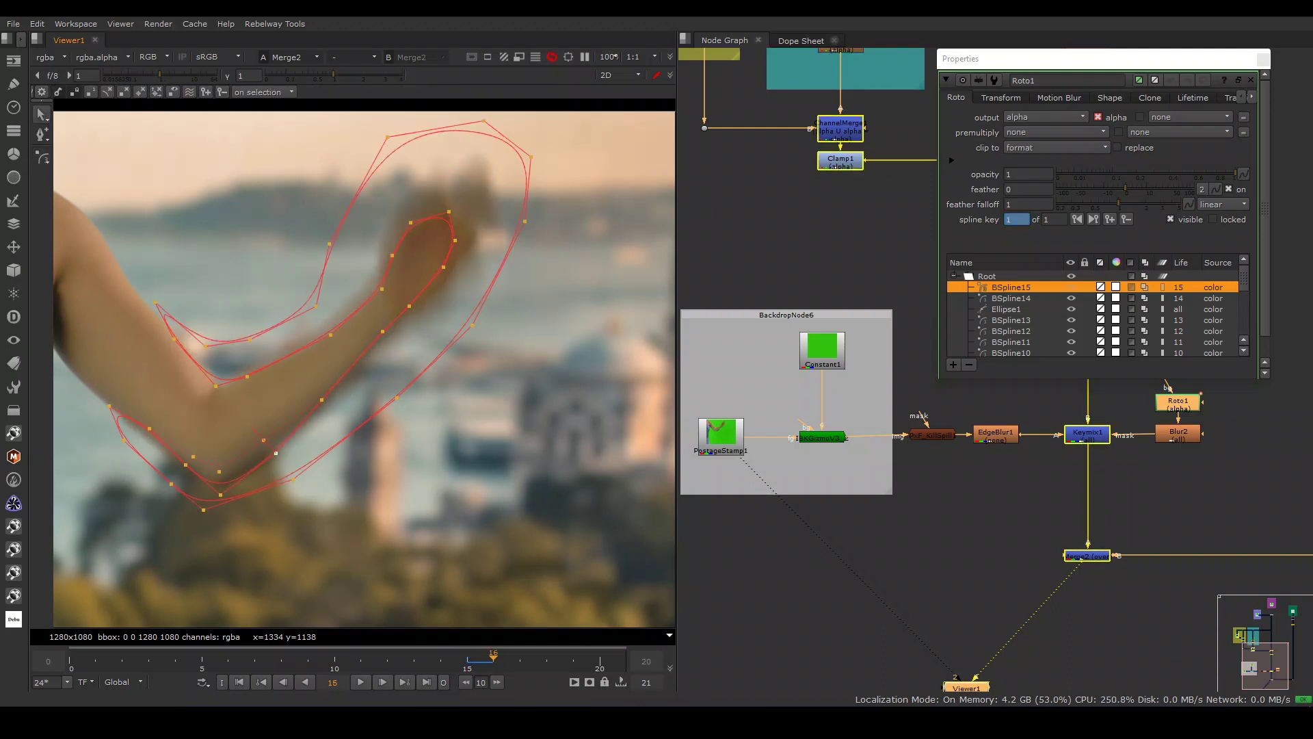
- Draw a closed single-frame B-spline at frame 16 around the raised forearm and sharp hand, and adjust its inner points at the elbow
key(Right)
key(v)
click(169, 309)
click(177, 335)
click(221, 376)
click(263, 353)
click(329, 312)
click(370, 268)
click(382, 240)
click(400, 193)
click(425, 167)
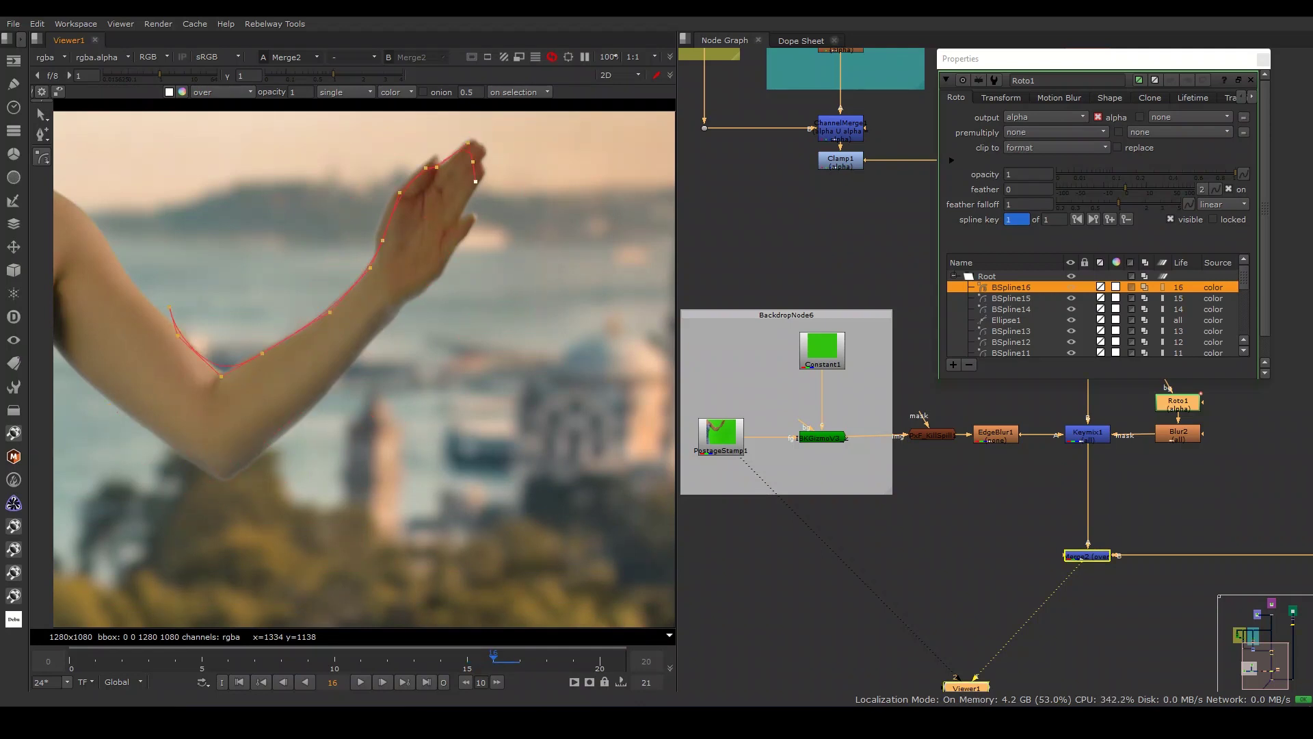
click(217, 469)
click(536, 188)
click(502, 126)
click(417, 141)
click(369, 192)
click(334, 251)
click(295, 292)
click(234, 334)
click(170, 309)
drag(217, 469, 237, 474)
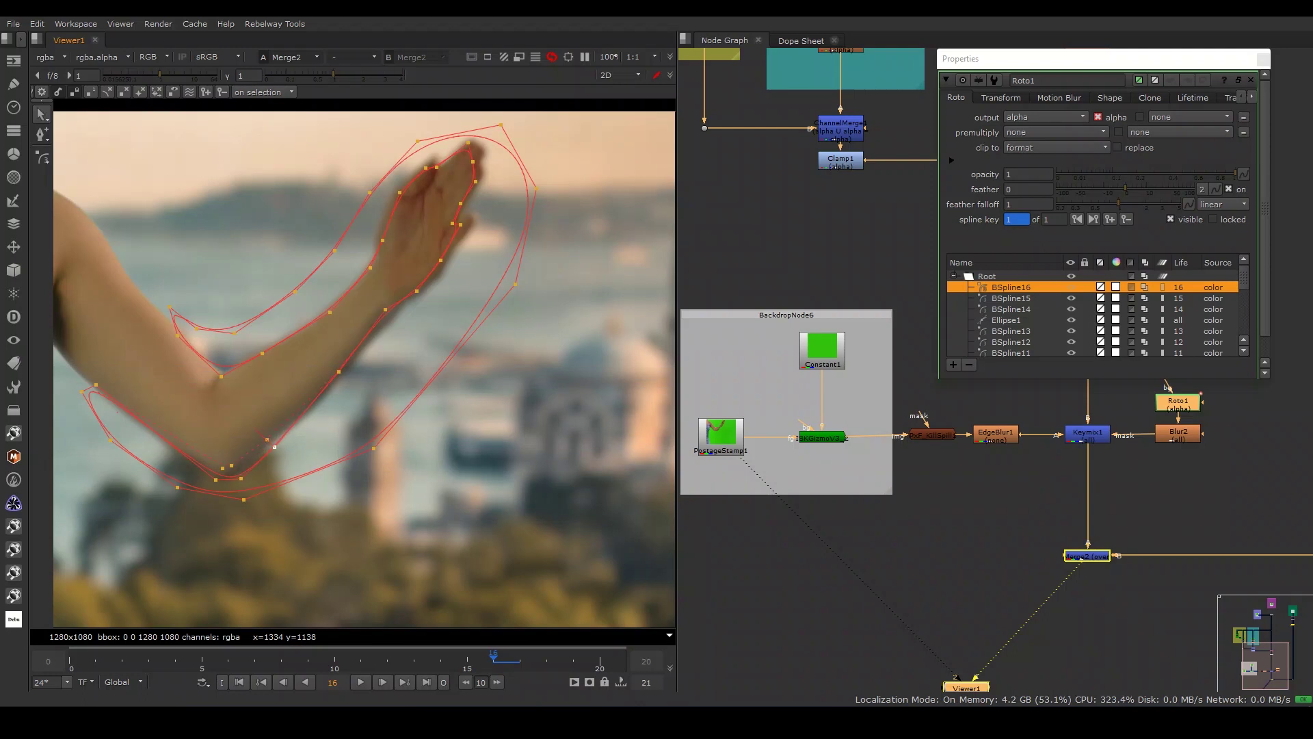
- Change the lifetime of the frame 16 spline, BSpline16, to all frames
key(Right)
key(Left)
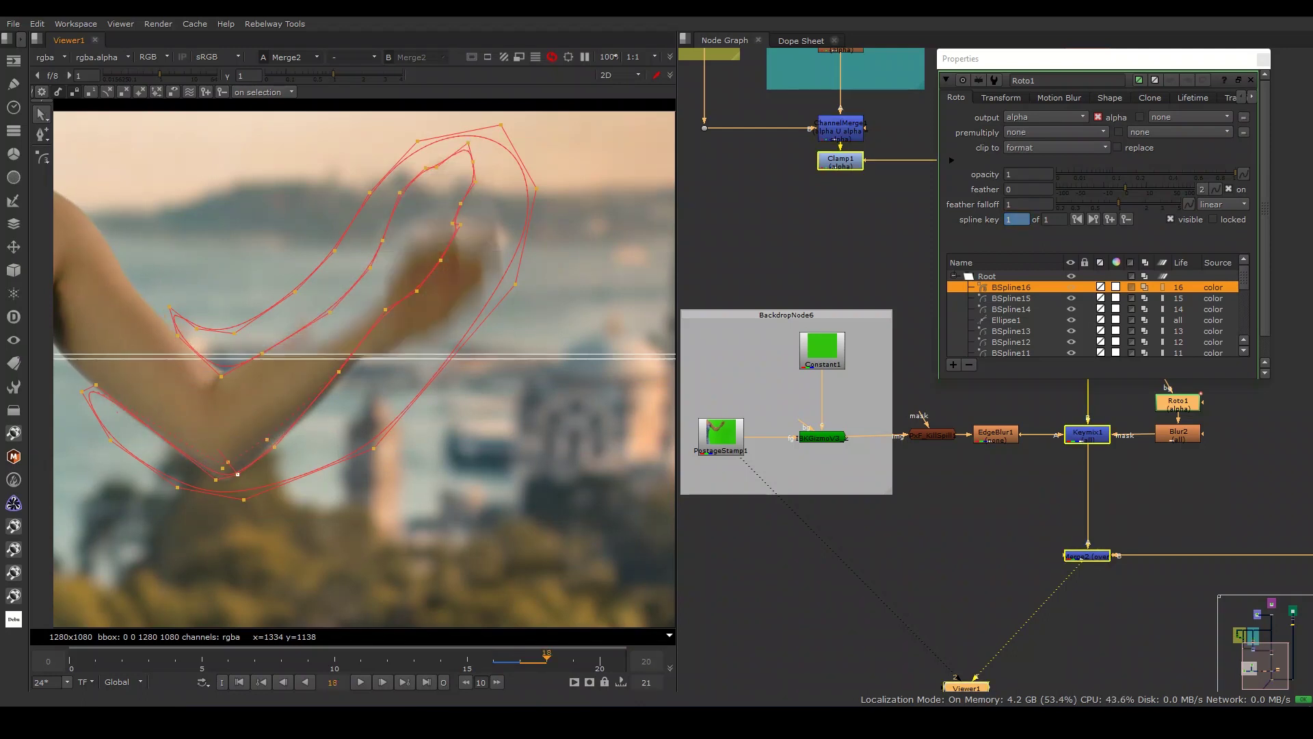
click(1177, 286)
click(1231, 270)
- Keyframe all points of BSpline16 to fit the arm at frame 17 and sit outside the image at frame 18
key(ctrl+a)
key(Left)
scroll(650, 479, down, 1)
key(Right)
key(Right)
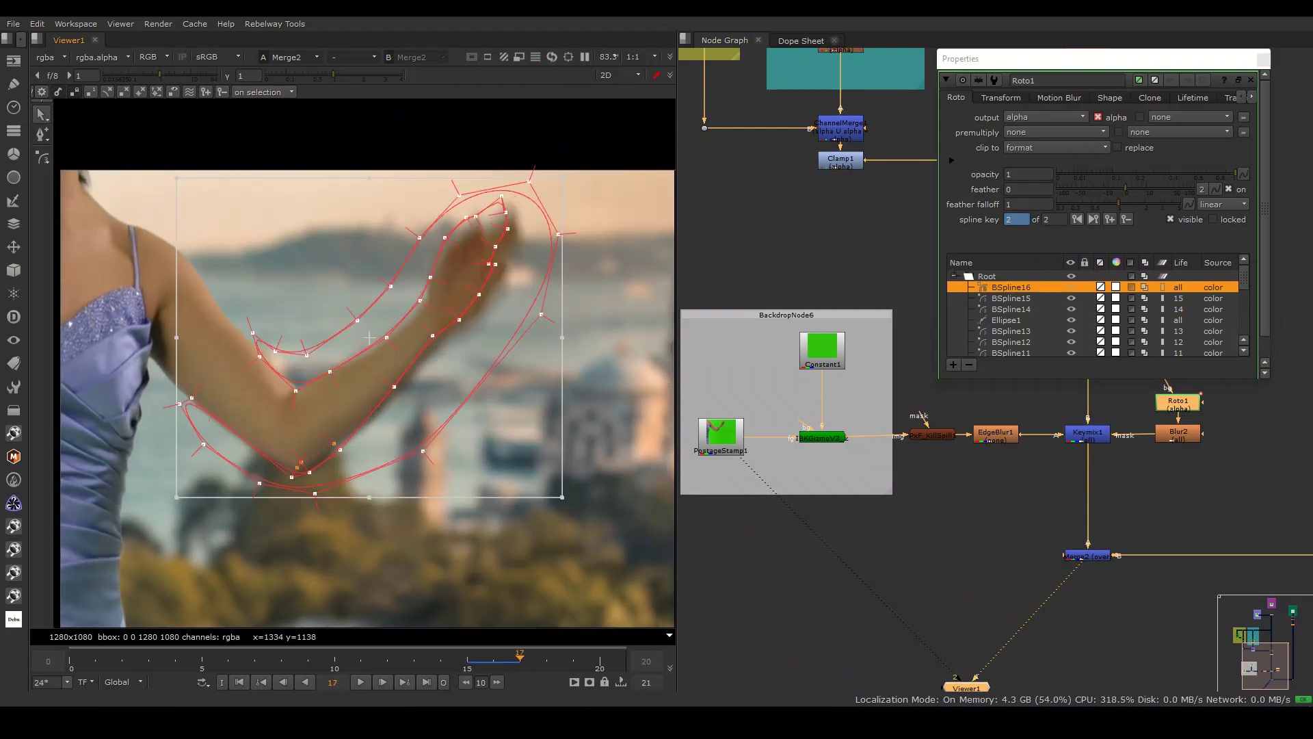
key(Right)
drag(368, 337, 367, 347)
- Draw a closed single-frame B-spline at frame 18 around the bent forearm and blurred hand, and lower its inner points below the elbow
key(v)
click(245, 331)
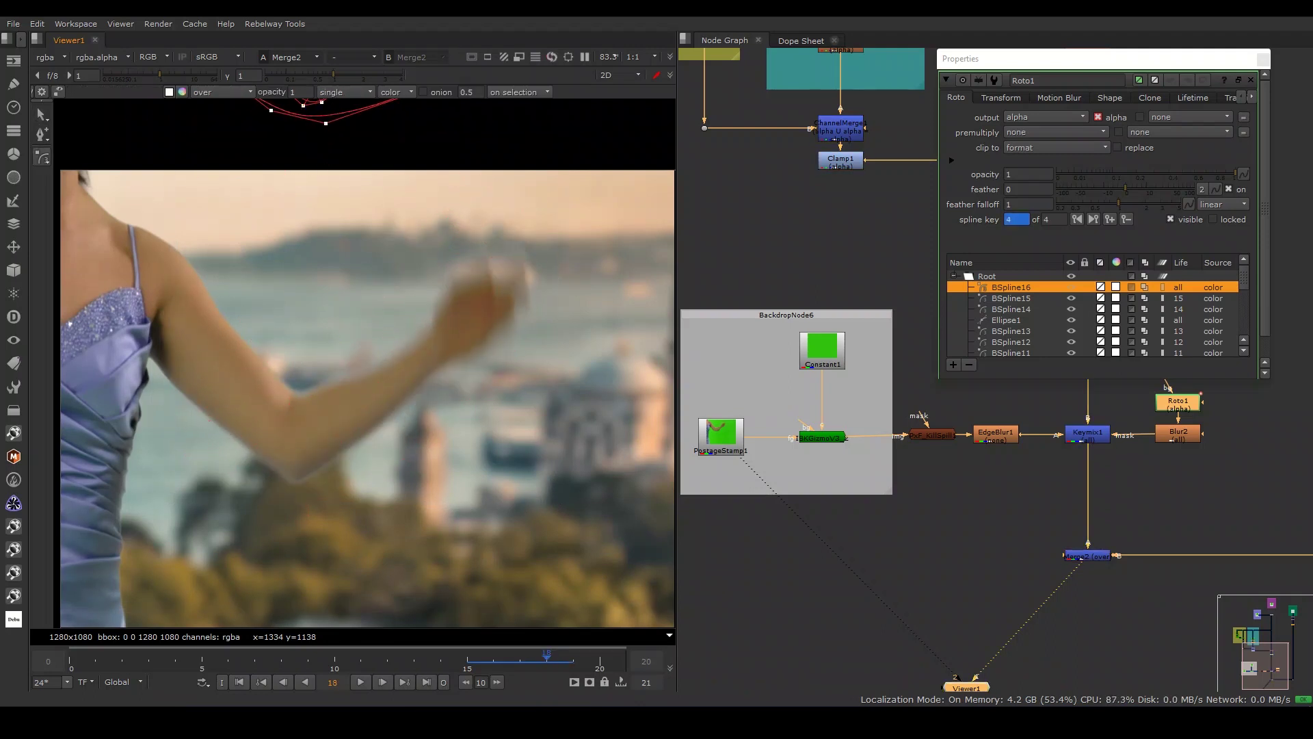
click(287, 394)
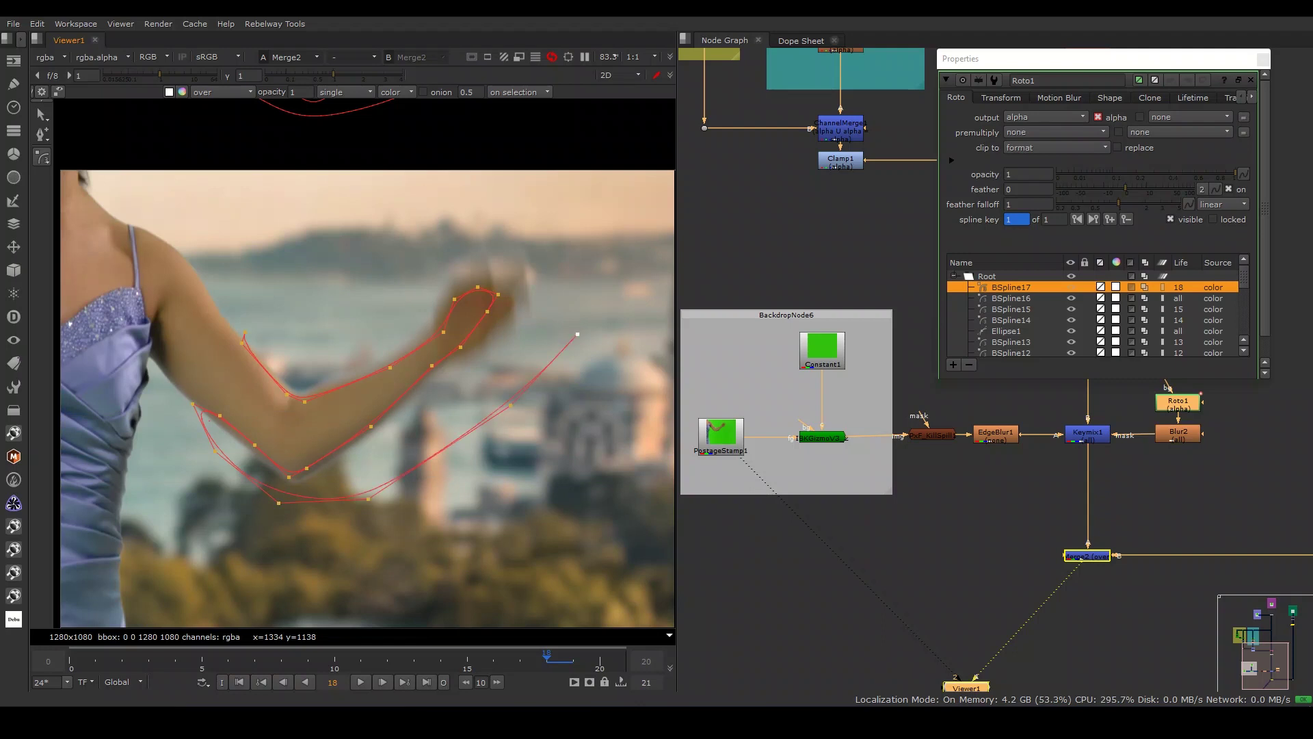
key(Return)
drag(246, 409, 355, 489)
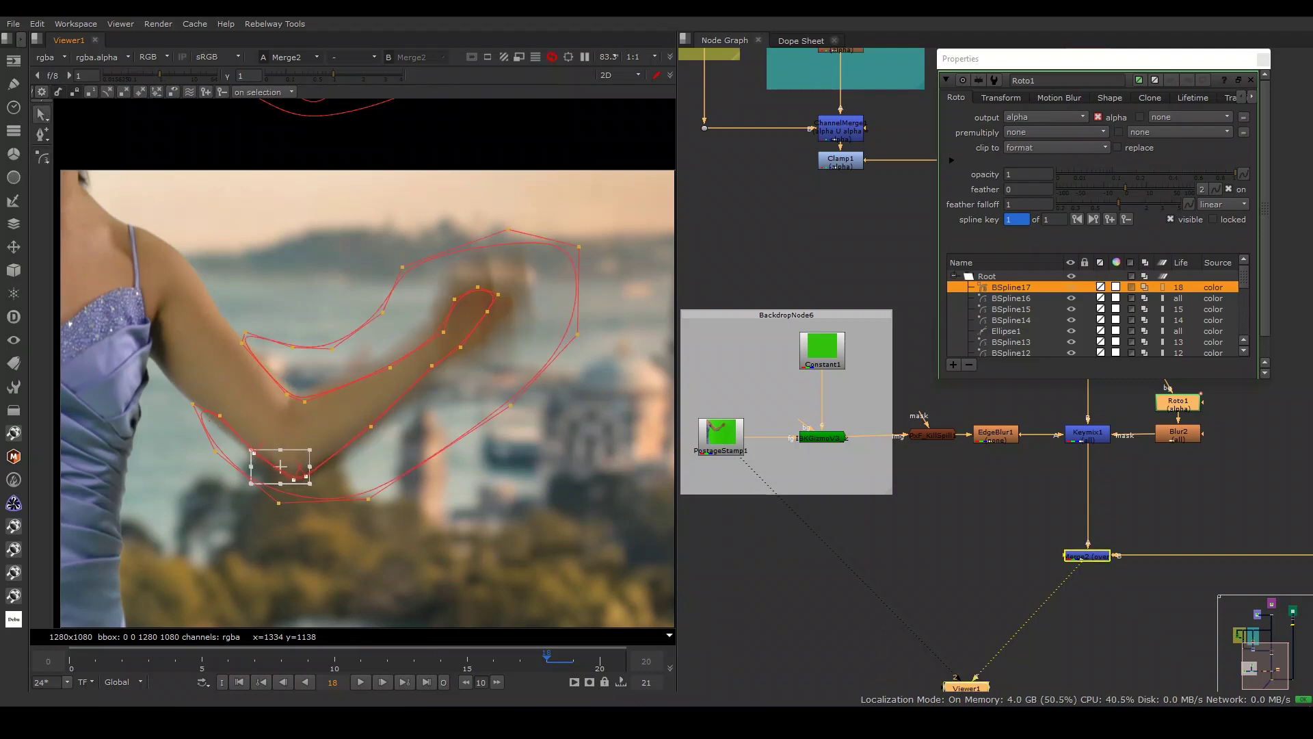
click(380, 434)
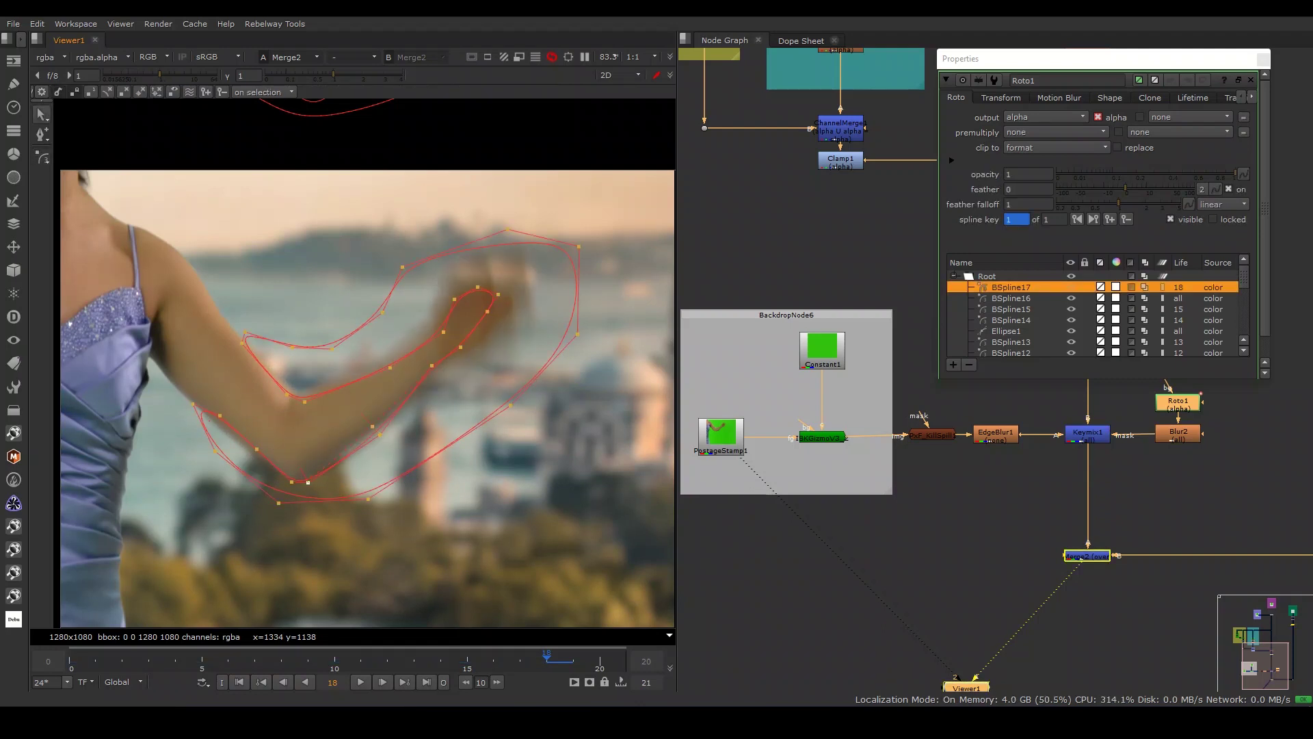
click(256, 449)
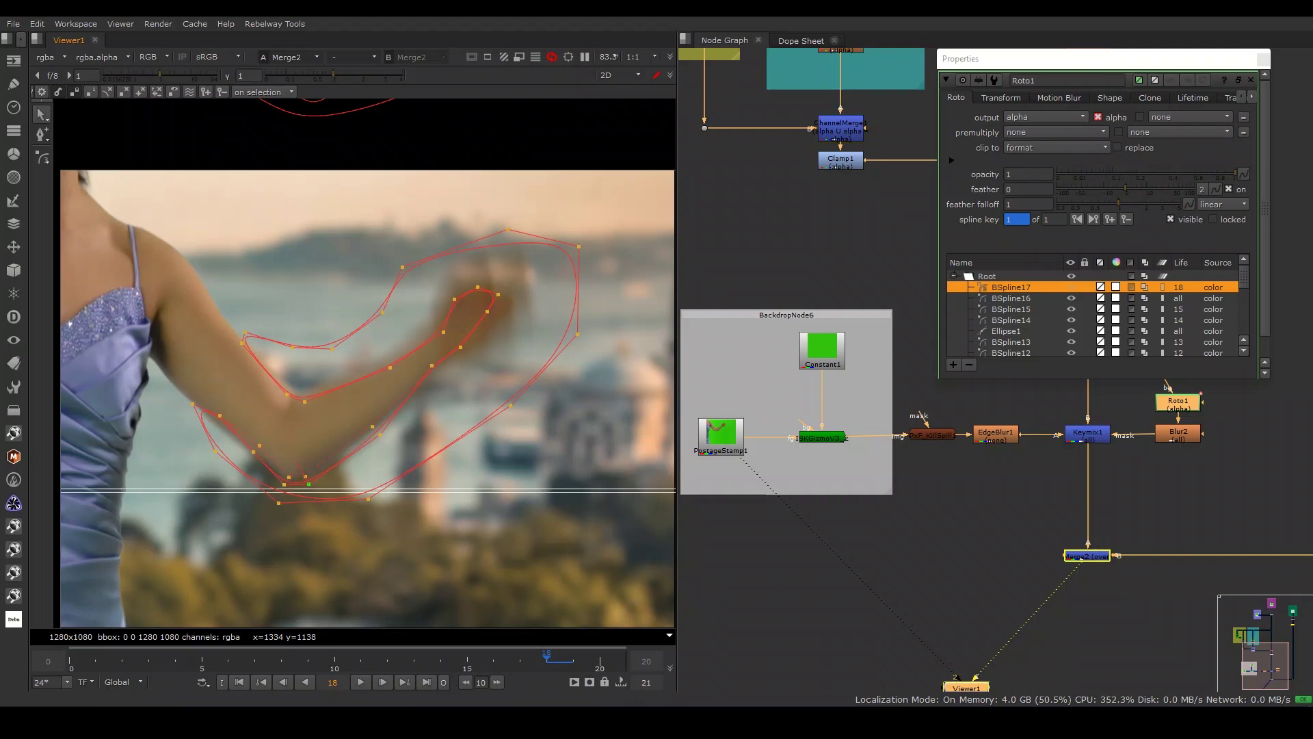
- Draw a closed single-frame B-spline at frame 19 around the blurred forearm and hand, from the elbow past the fingers
key(Right)
key(v)
click(198, 435)
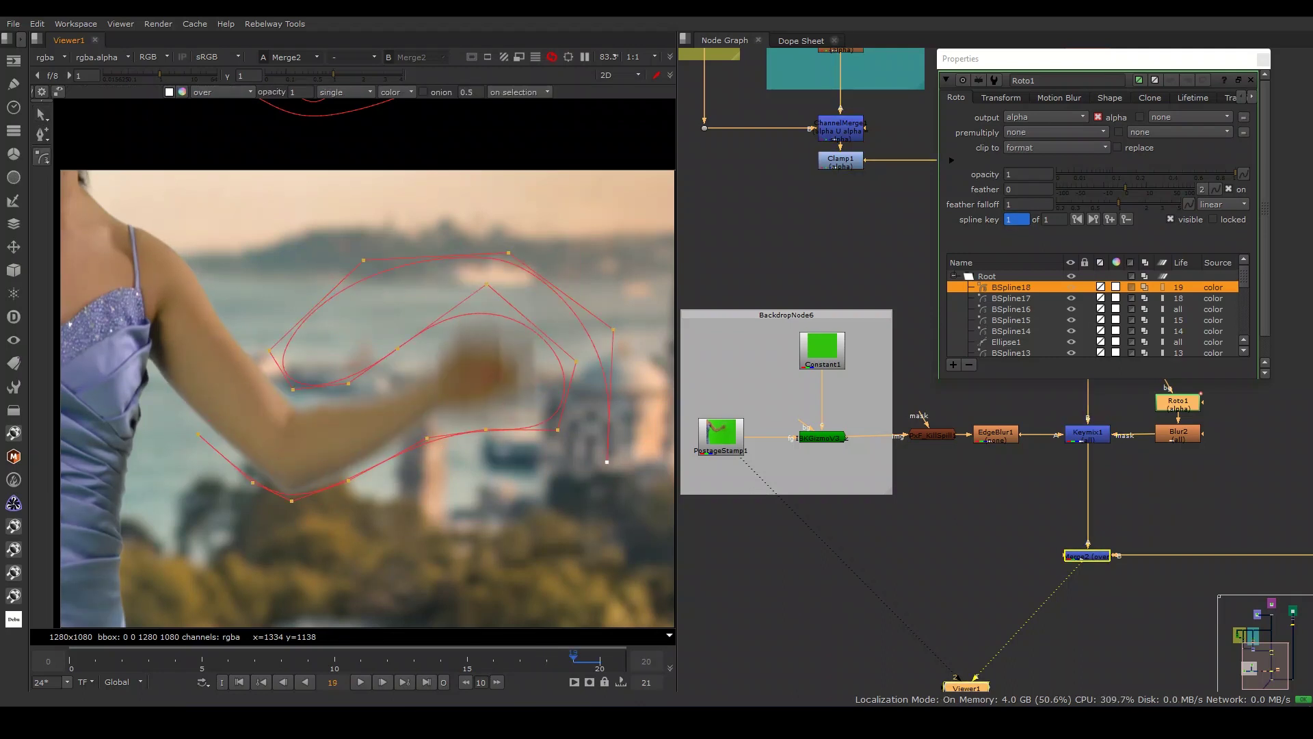
key(Return)
click(253, 482)
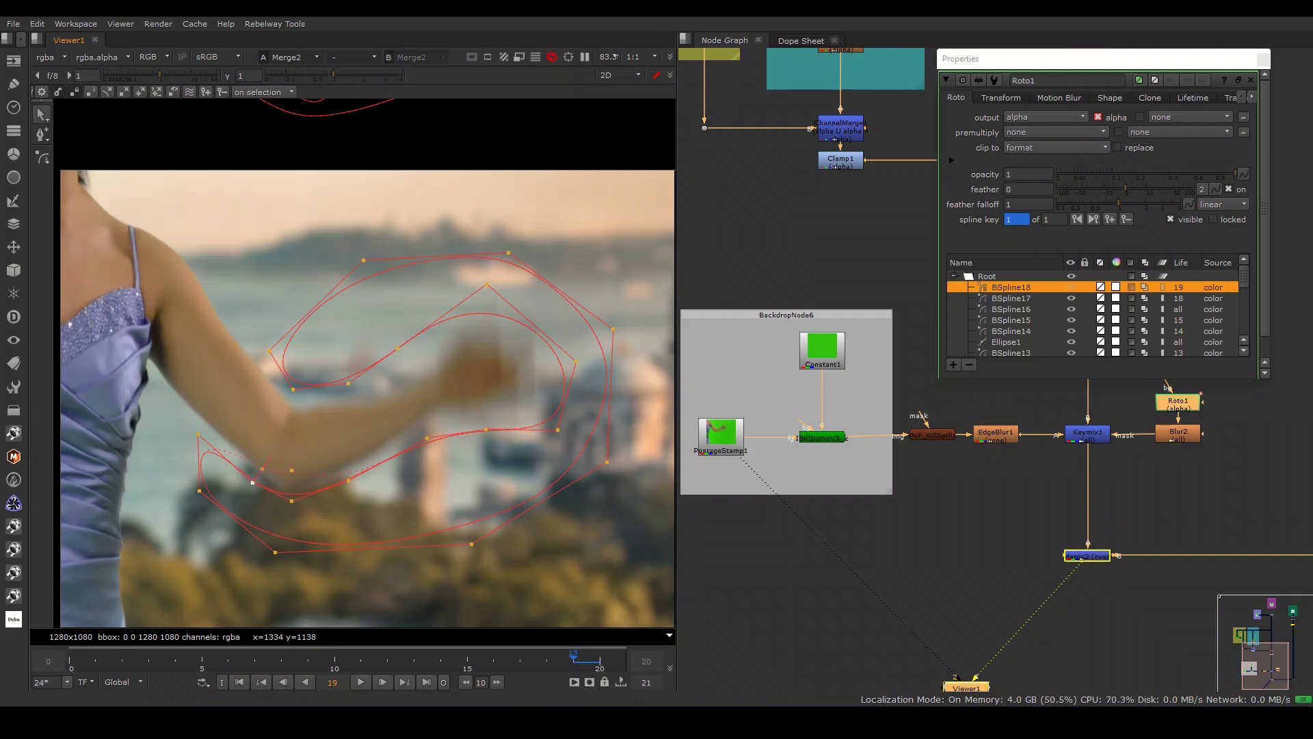
- Pull the feather points of the frame 19 spline inward onto the hand and forearm
drag(485, 430, 480, 384)
key(ctrl+z)
click(349, 480)
click(576, 361)
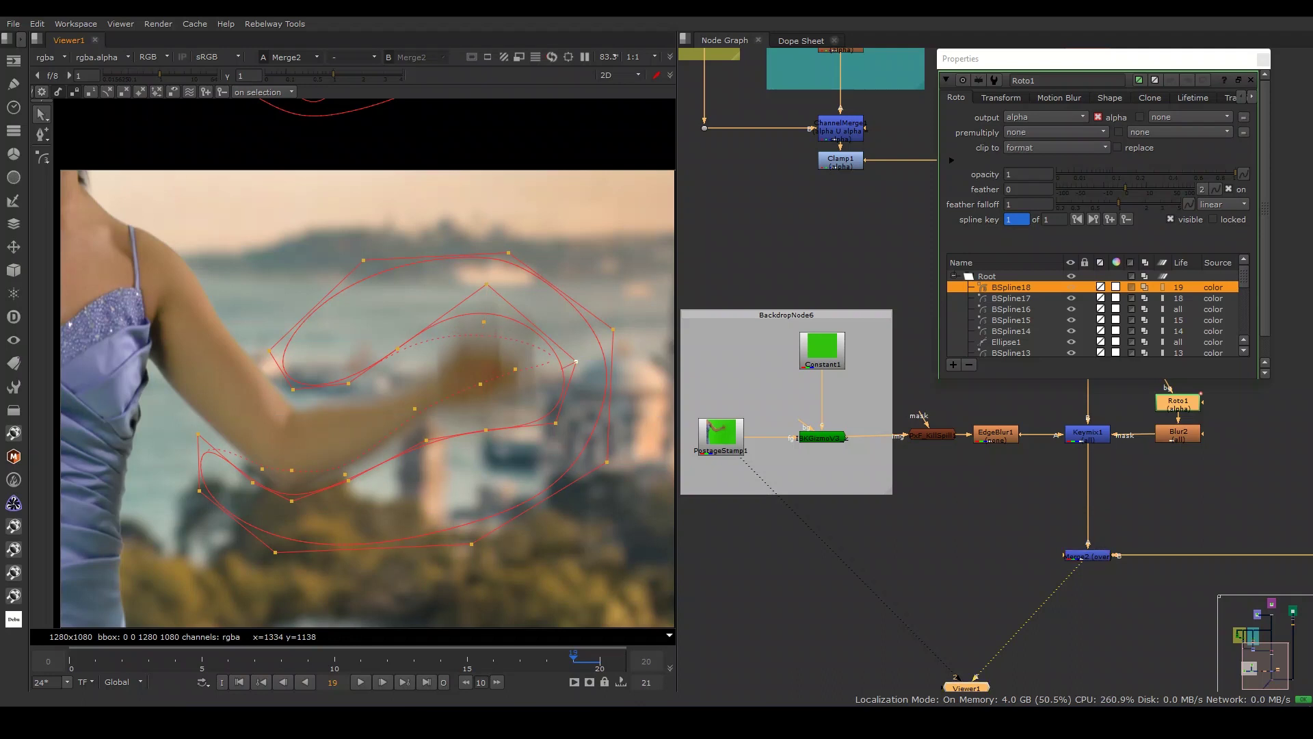
drag(484, 322, 480, 337)
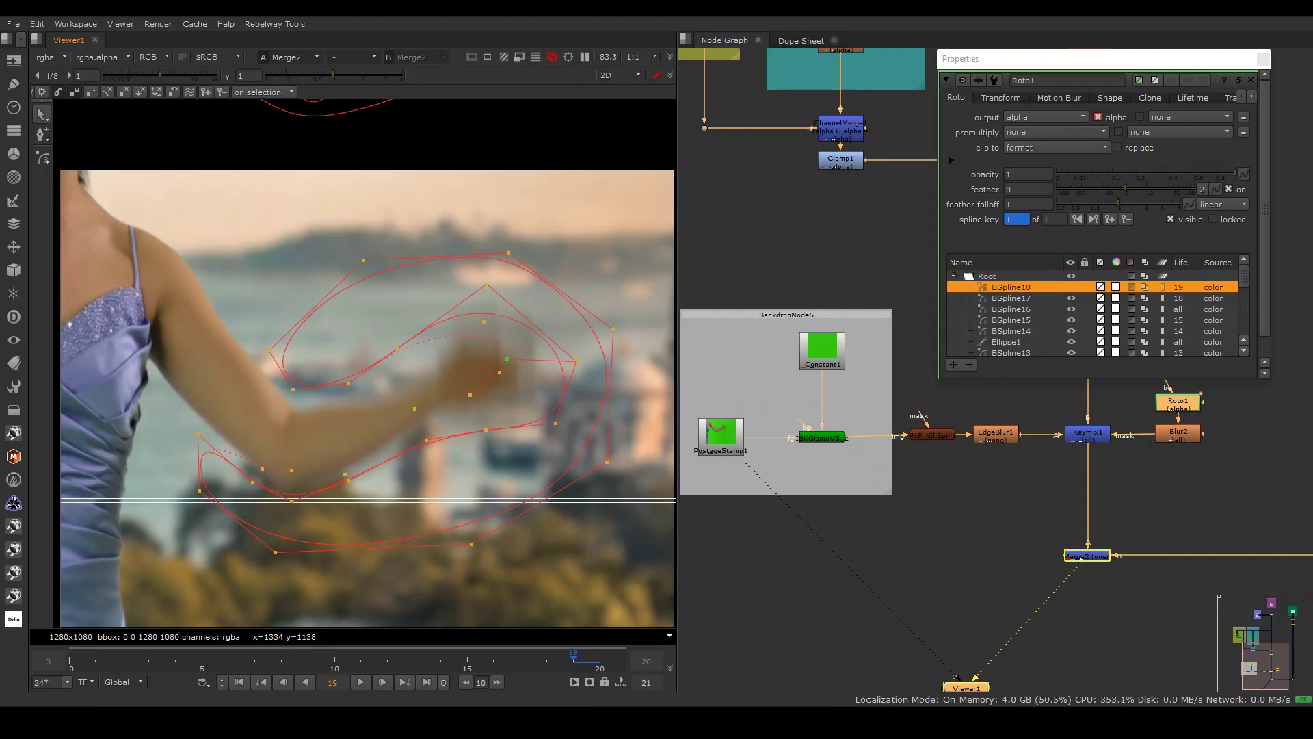
drag(480, 338, 478, 350)
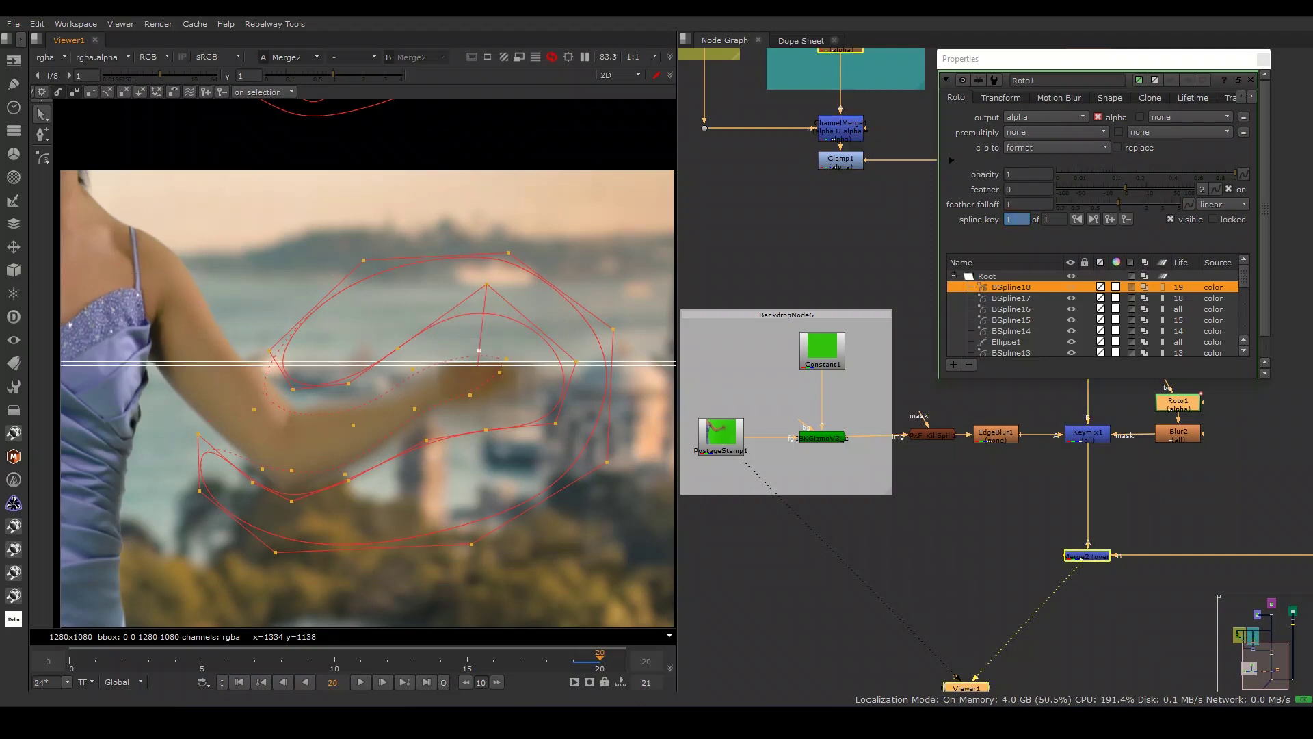
- Draw a closed single-frame B-spline at frame 20 surrounding the lowered forearm and blurred hand
key(Right)
key(v)
click(274, 384)
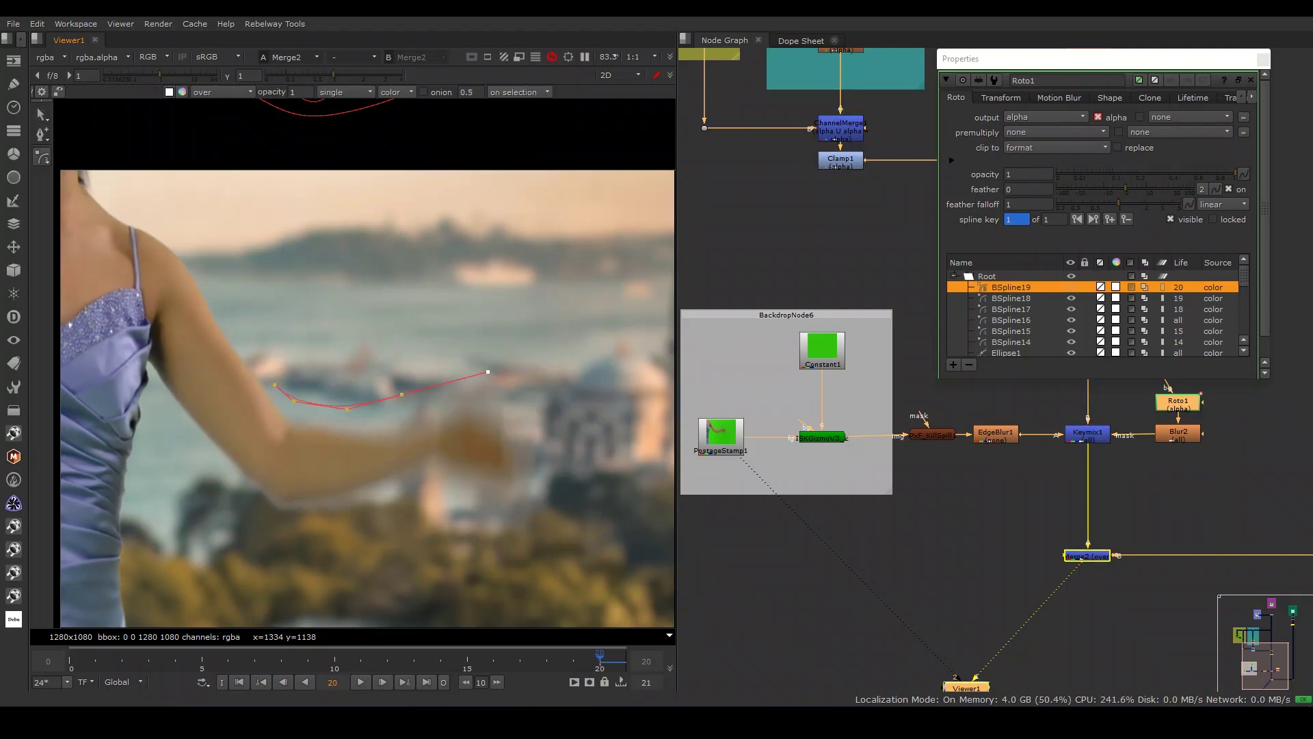
click(603, 564)
click(629, 450)
click(611, 330)
click(491, 273)
click(337, 325)
click(274, 384)
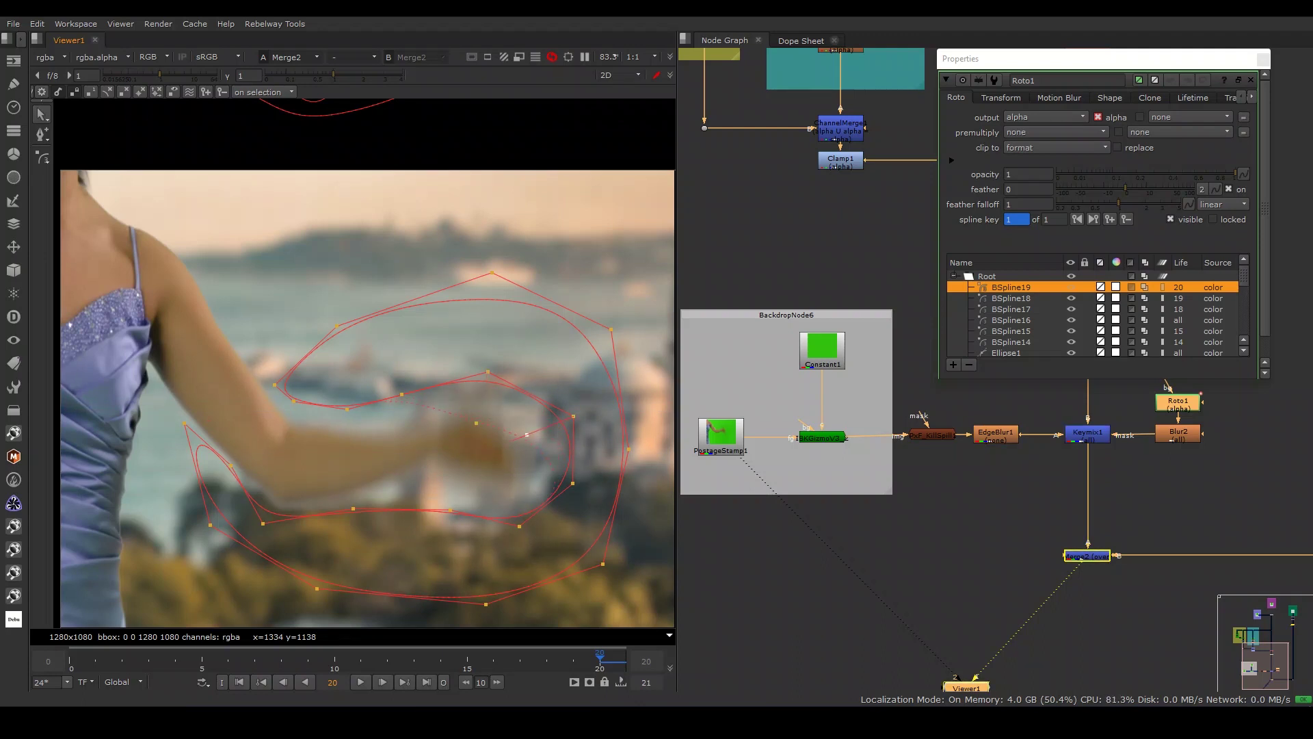
- Pull the feather points of the frame 20 spline inward onto the hand and along both forearm edges
drag(476, 422, 463, 435)
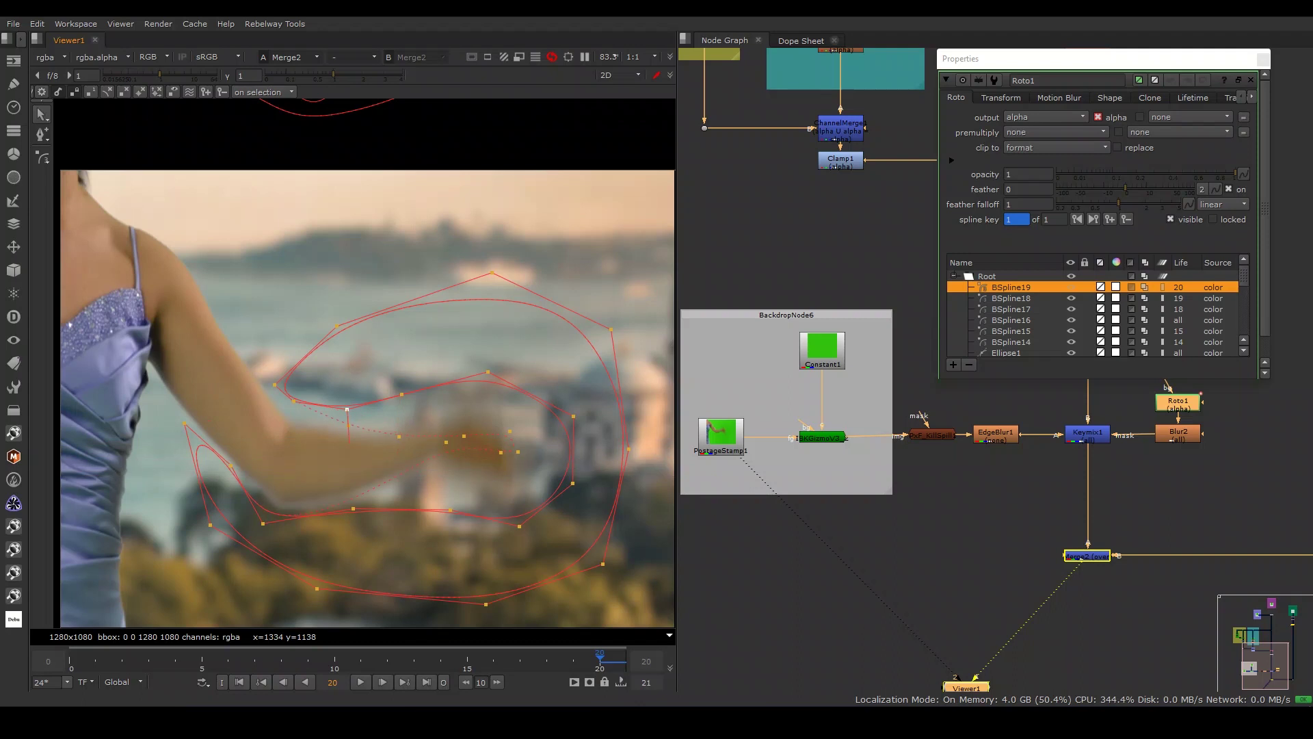
click(353, 508)
drag(353, 509, 353, 500)
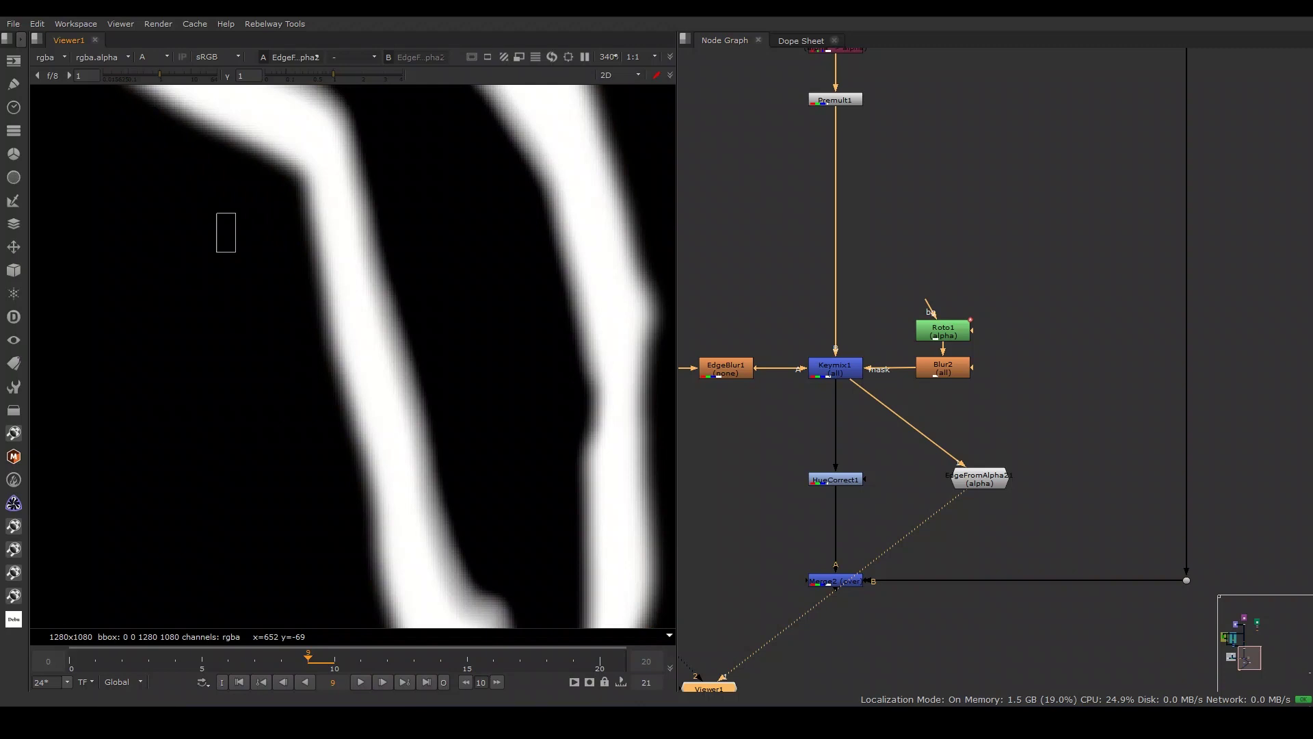
- Connect EdgeFromAlpha21 to the mask input of HueCorrect1 and view the Keymix1 result up close on the hand
double_click(979, 479)
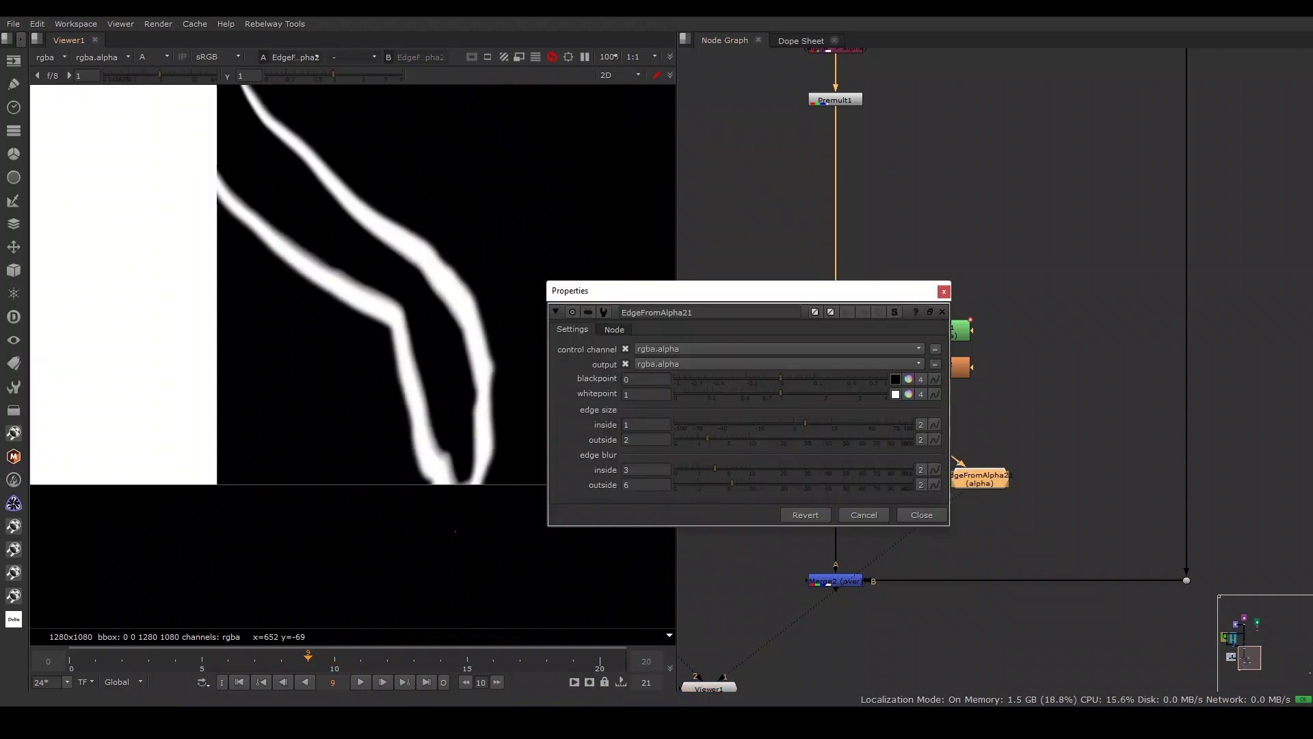
key(a)
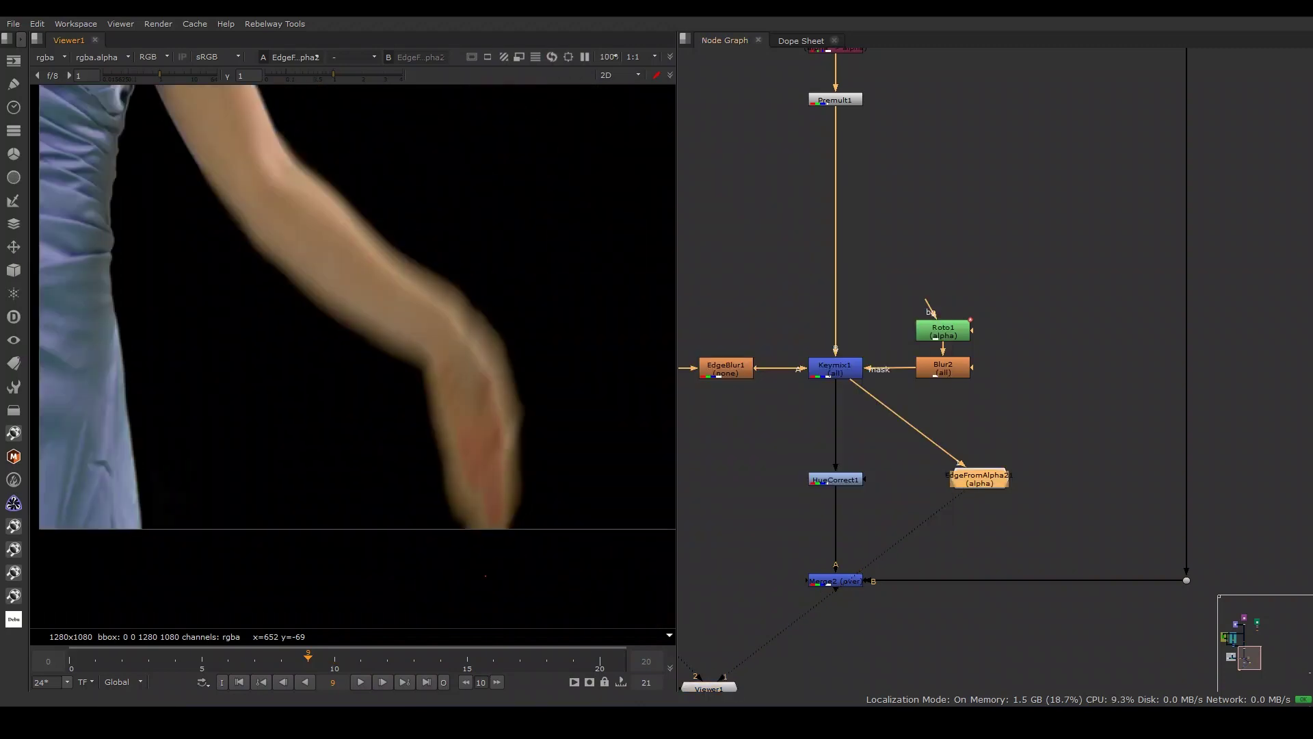
drag(864, 478, 979, 478)
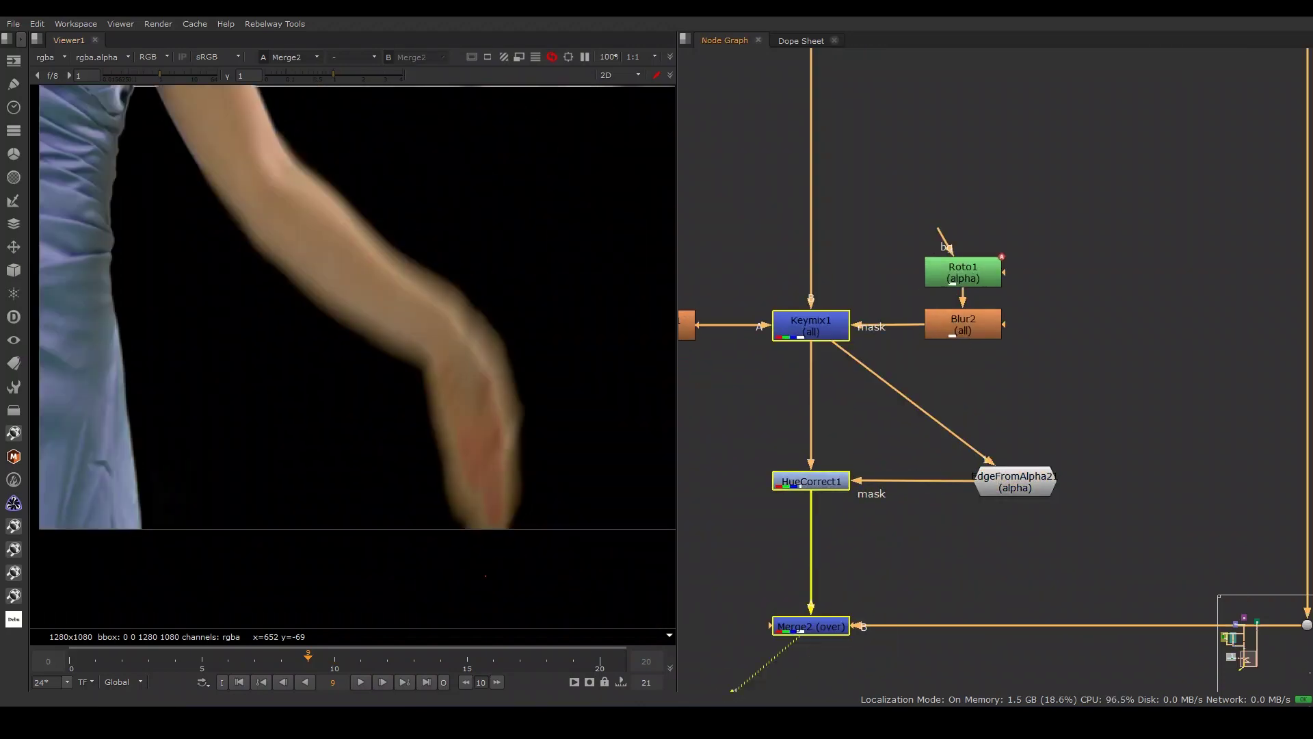
key(1)
scroll(352, 349, up, 3)
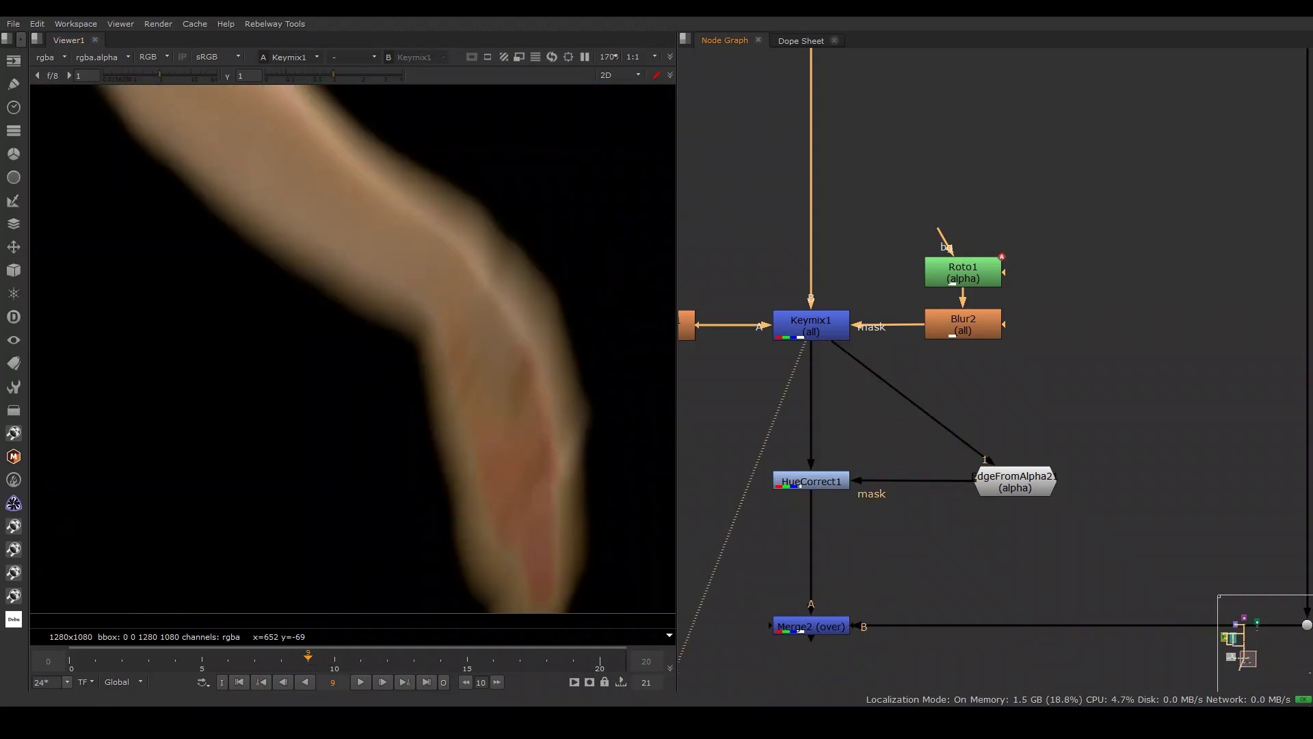
- Compare the arm's edges over the background with HueCorrect1 disabled and enabled
double_click(1014, 481)
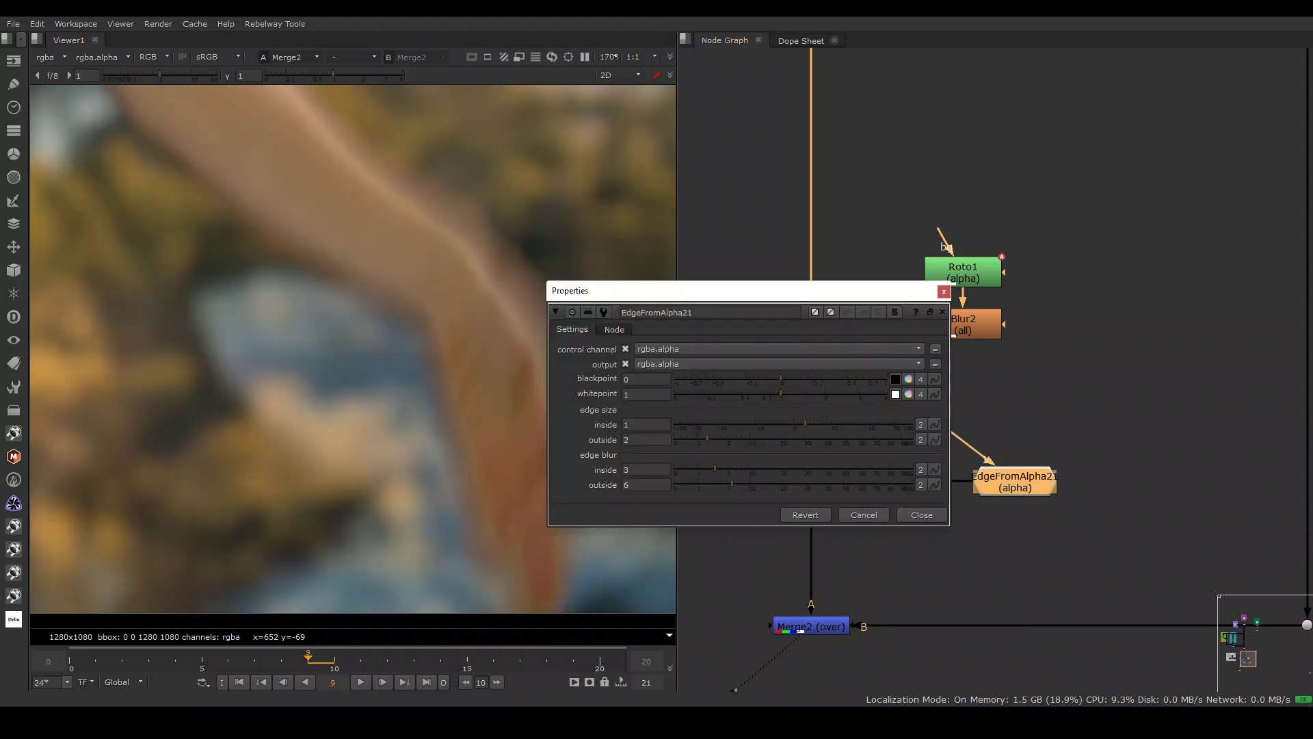
key(Escape)
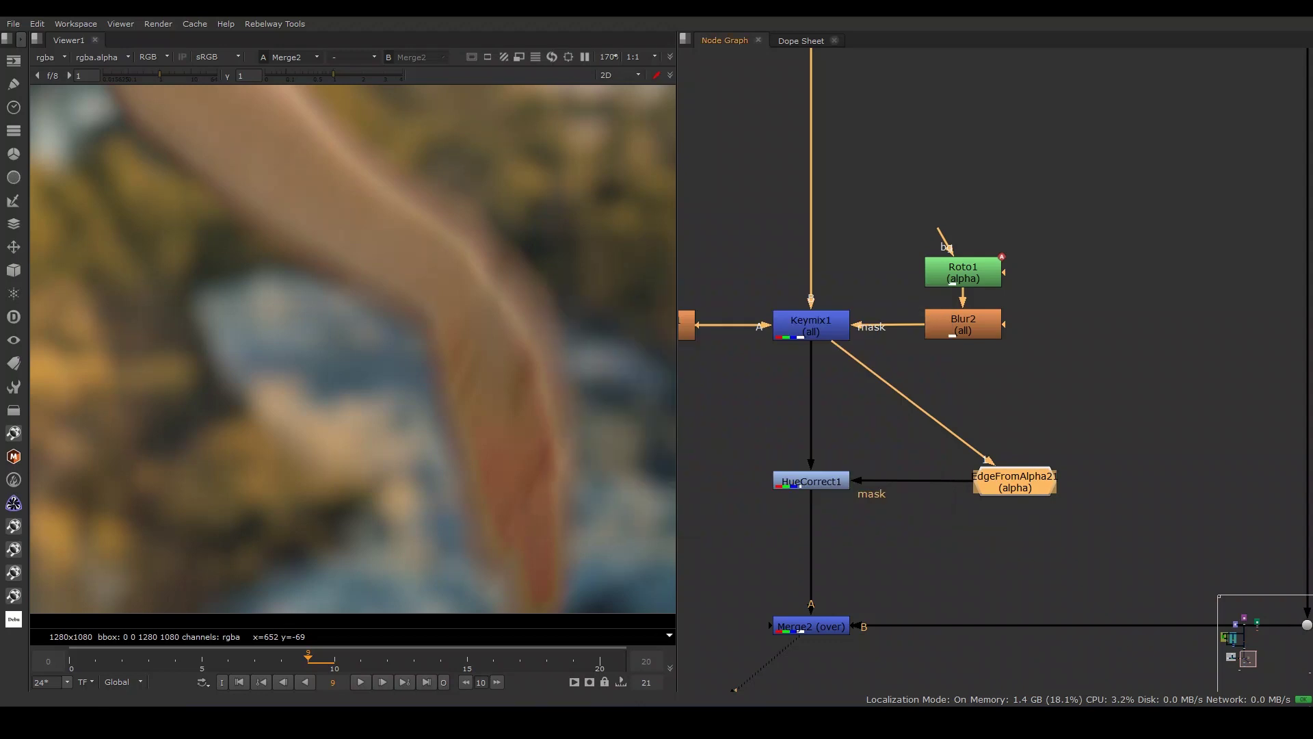
click(811, 480)
key(d)
key(d)
key(d)
key(d)
- Try EdgeFromAlpha21 with inside edge size 28, edge blur 30.5 inside and 5.8 outside, and shifted blackpoint and whitepoint values
double_click(1014, 480)
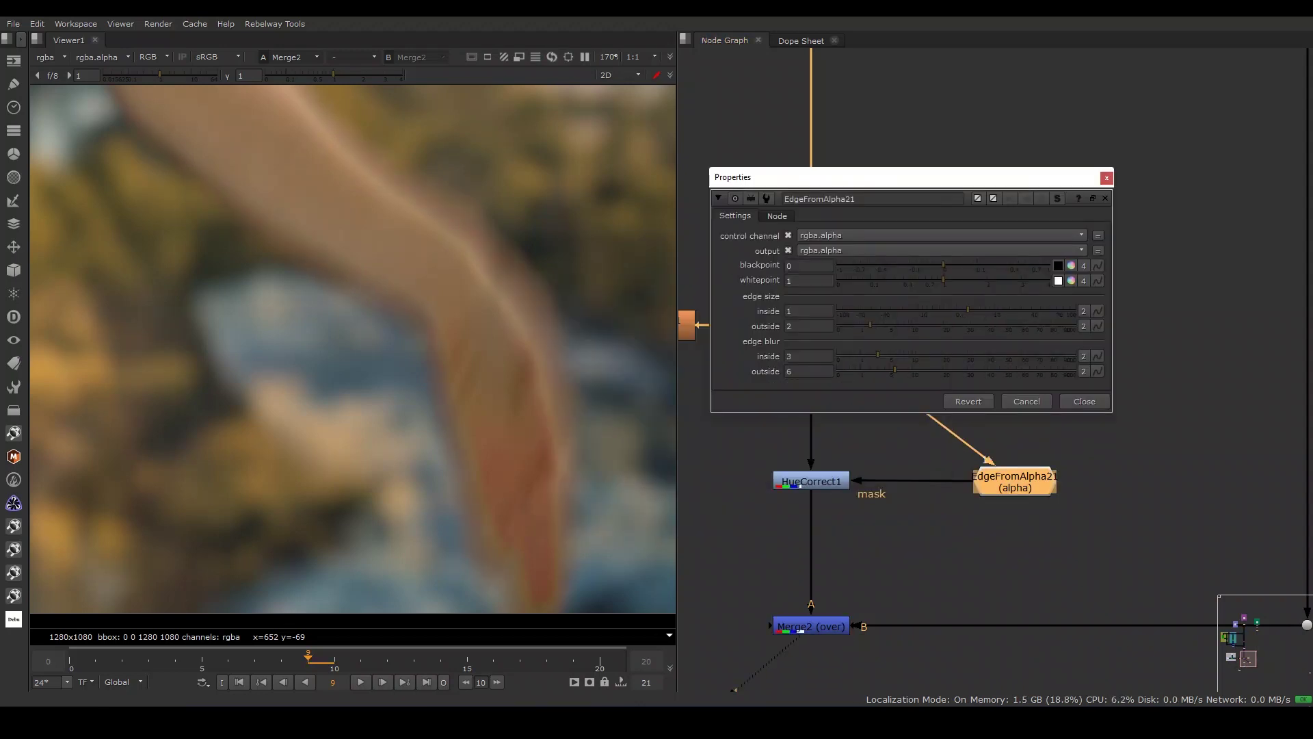
text(-10)
key(Return)
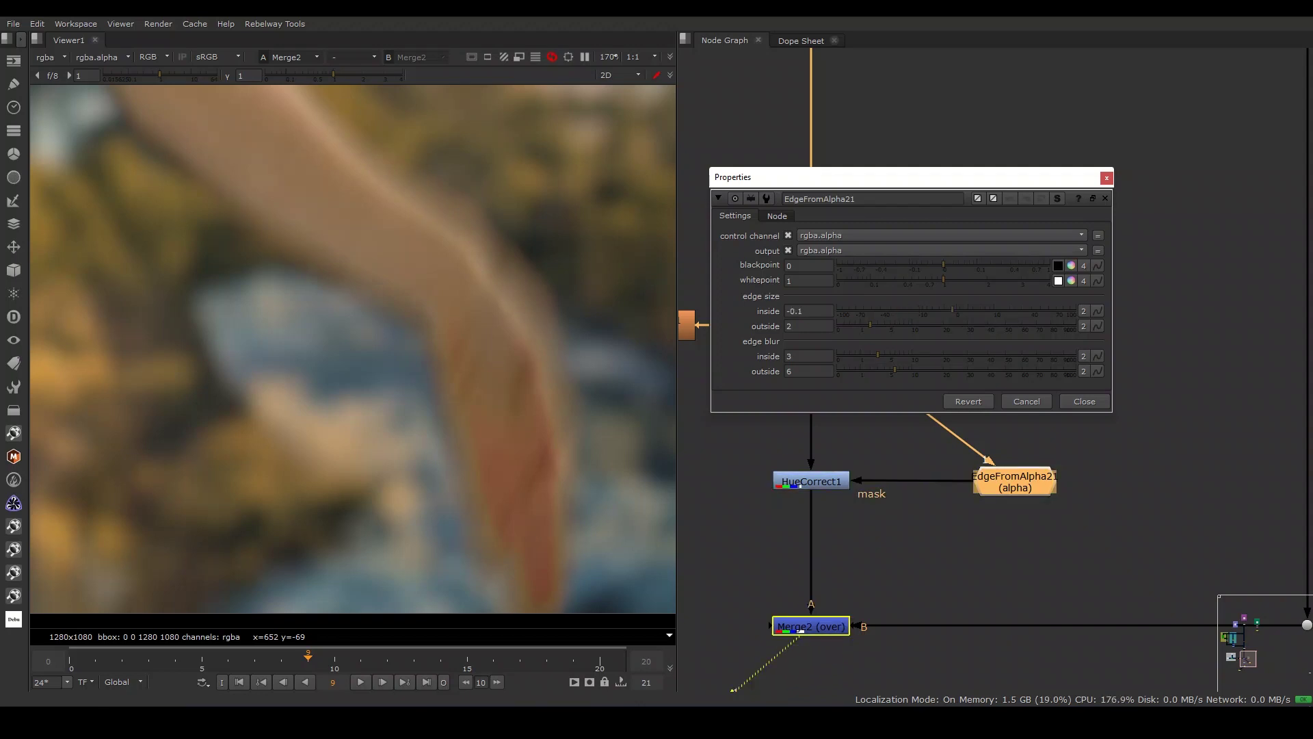
text(22)
key(Return)
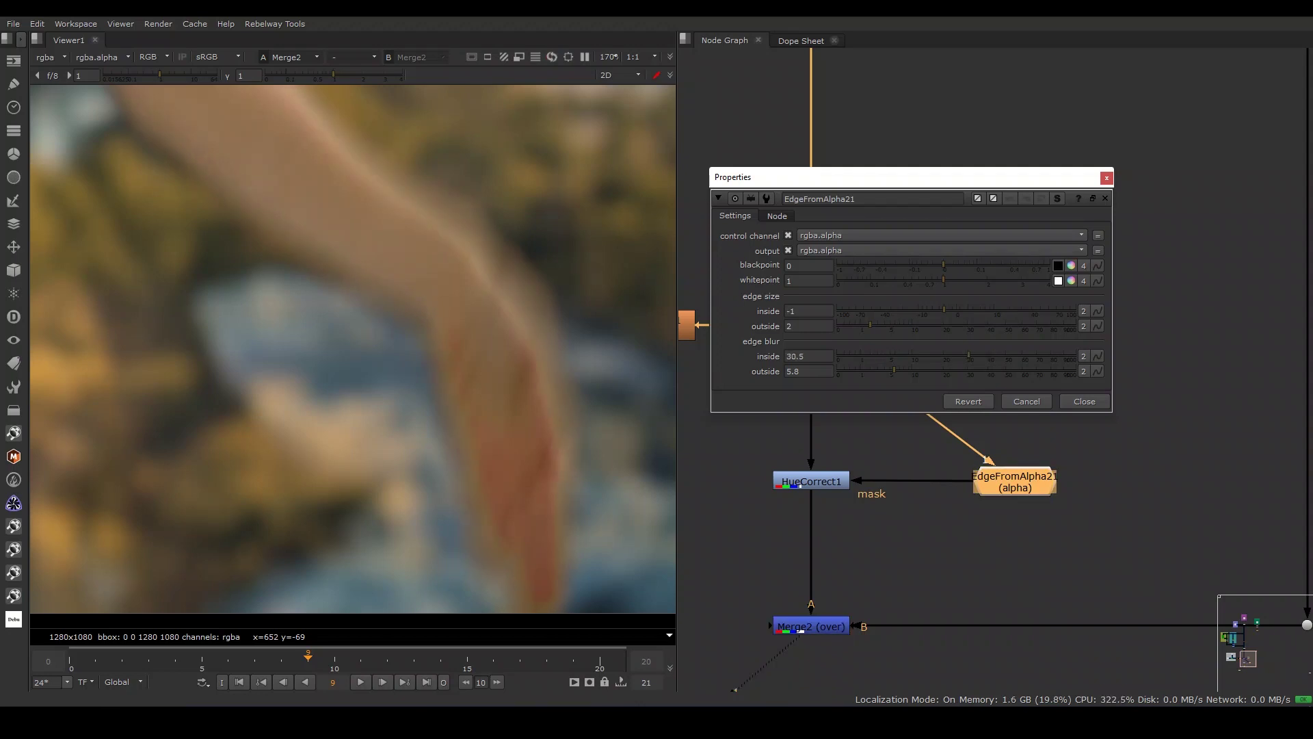
drag(960, 371, 947, 371)
drag(869, 326, 1022, 310)
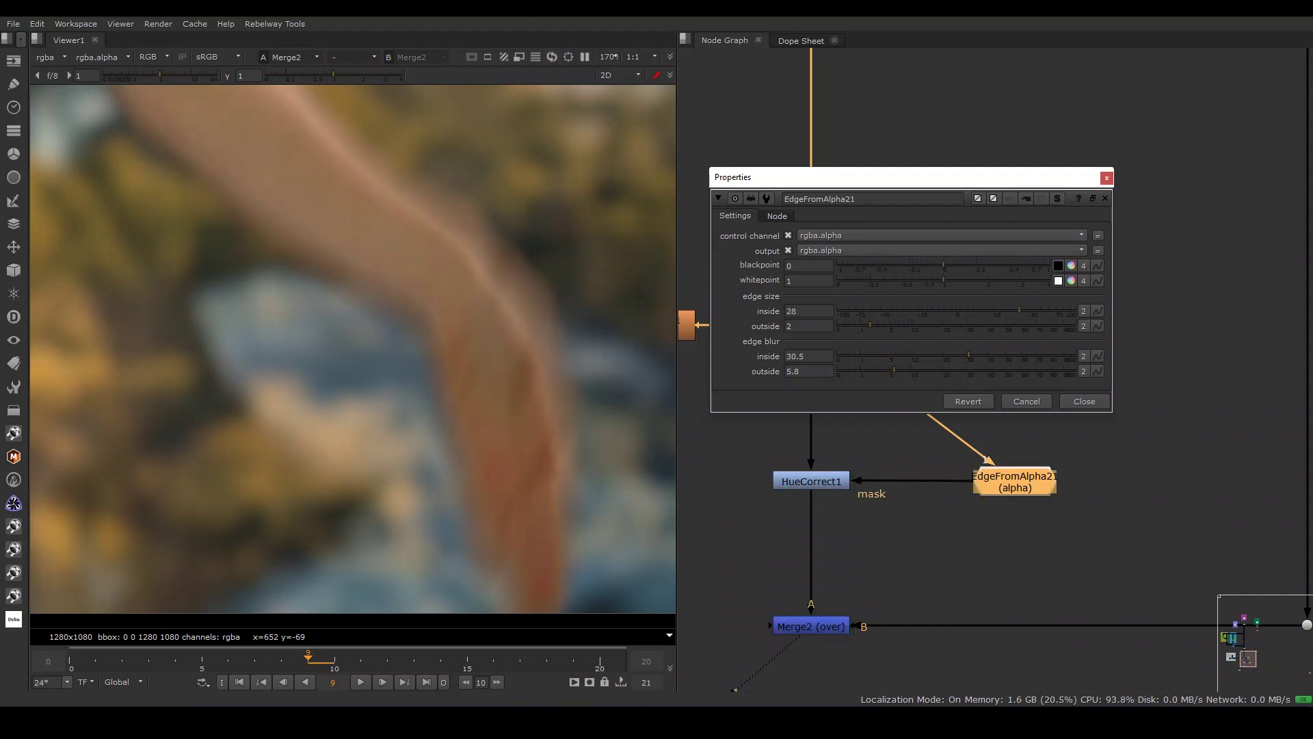
mouse_move(992, 264)
mouse_down()
mouse_move(952, 265)
mouse_move(939, 280)
mouse_up()
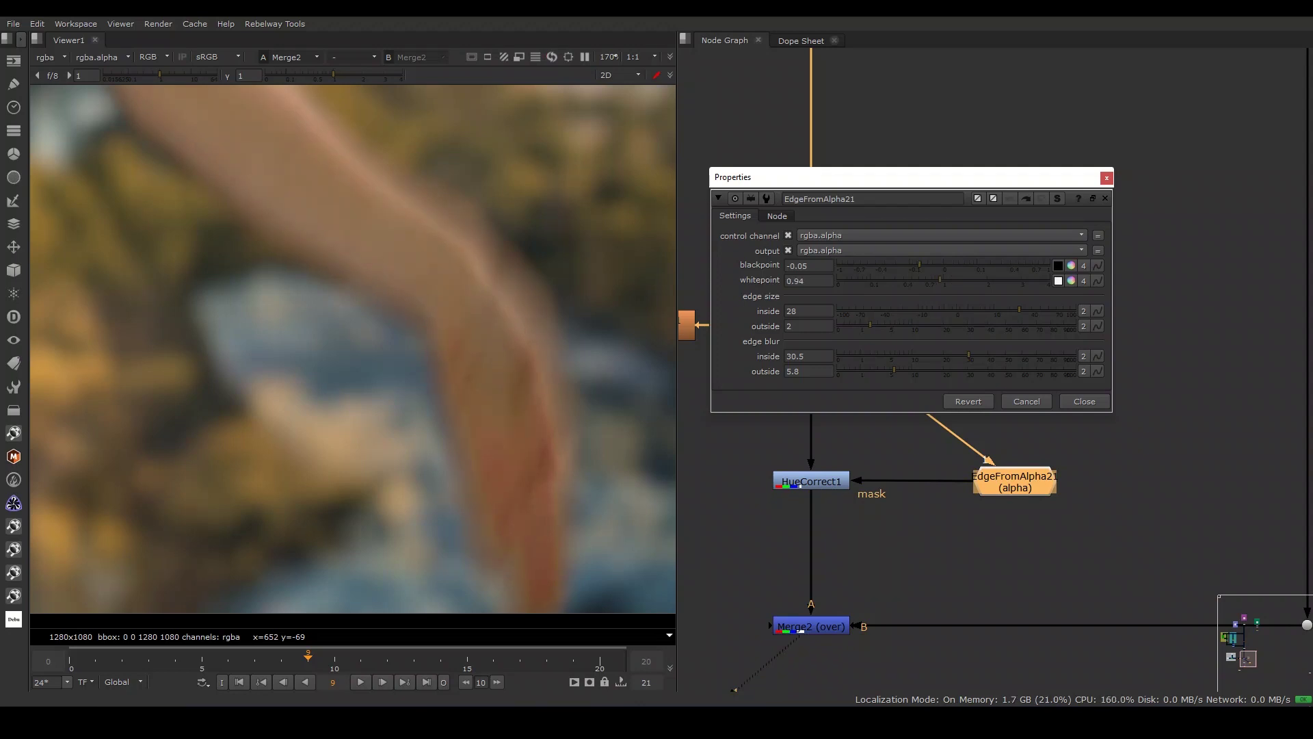
drag(952, 279, 948, 280)
- Toggle HueCorrect1 off and on to check the edge color correction close up and on the whole arm
click(810, 481)
key(d)
key(d)
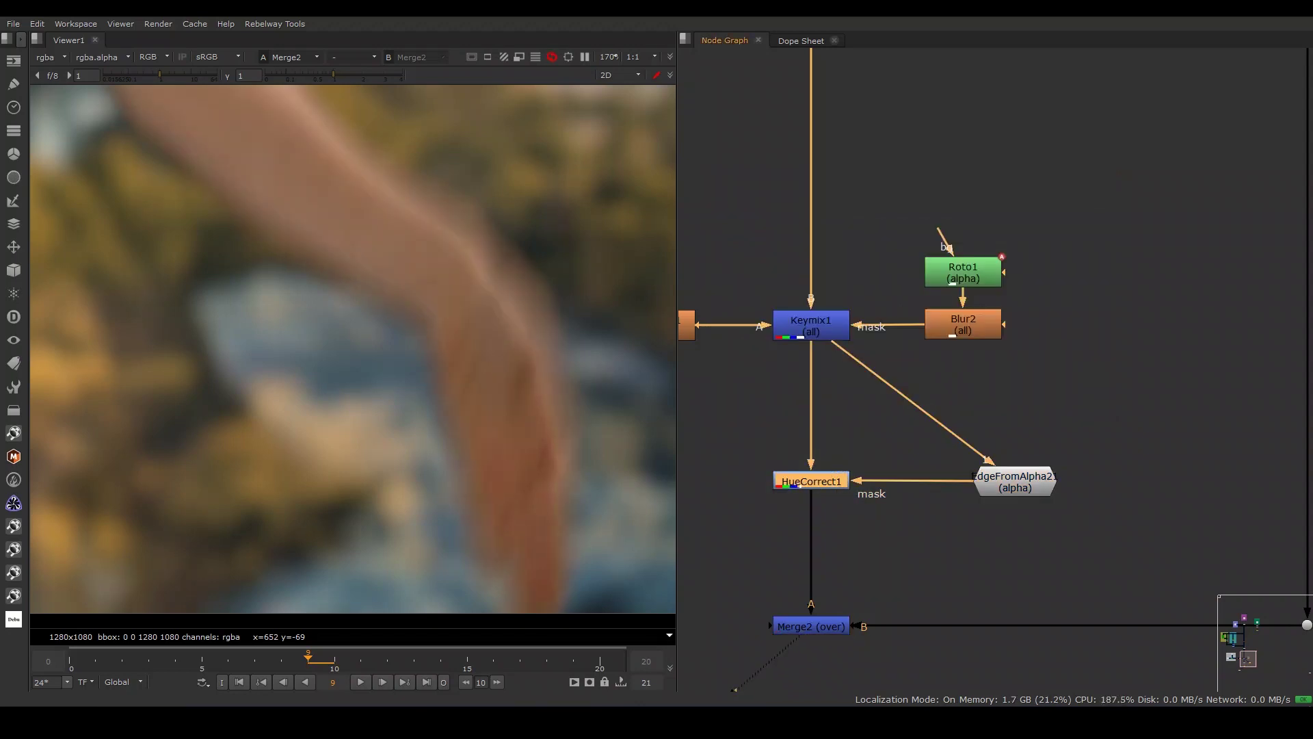
scroll(352, 349, down, 3)
key(d)
key(d)
key(d)
key(d)
- Try HueCorrect1 with a mix of .4, return the mix to 1, and toggle the node to compare the hand's edges
key(Return)
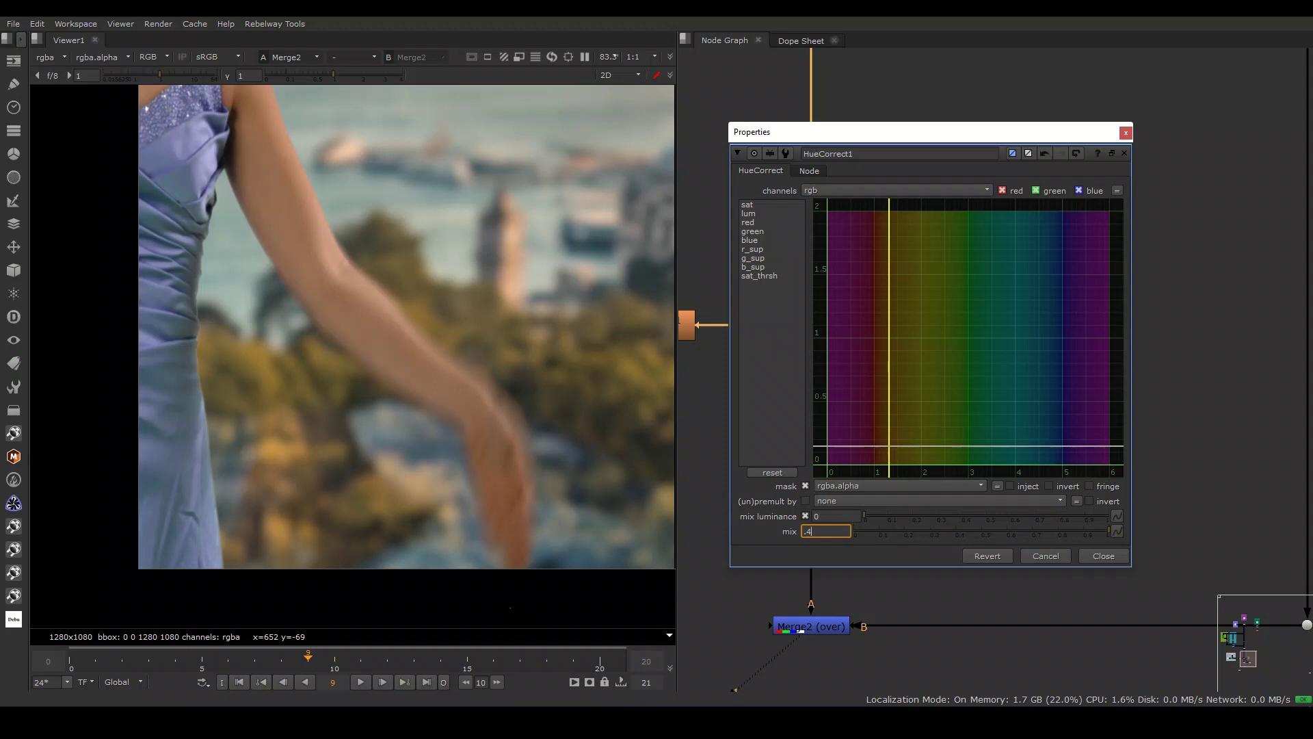
key(Escape)
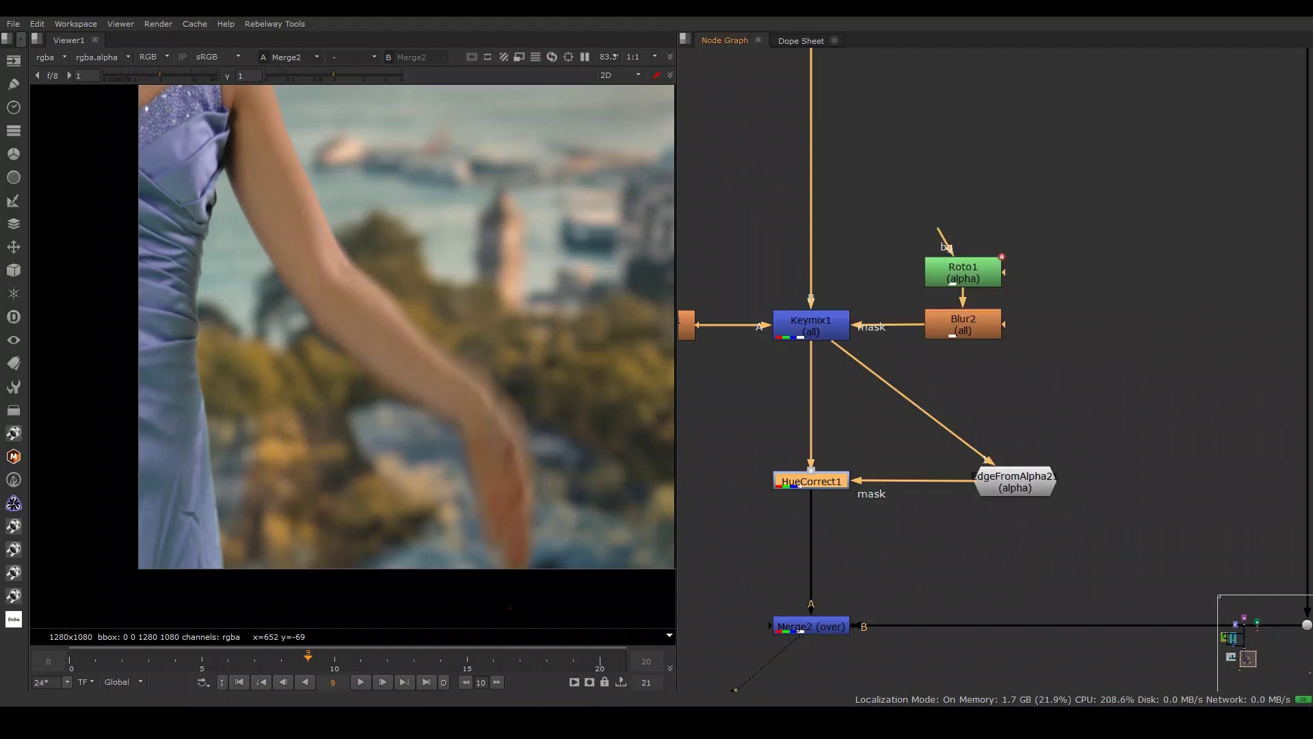
scroll(479, 445, up, 5)
key(Return)
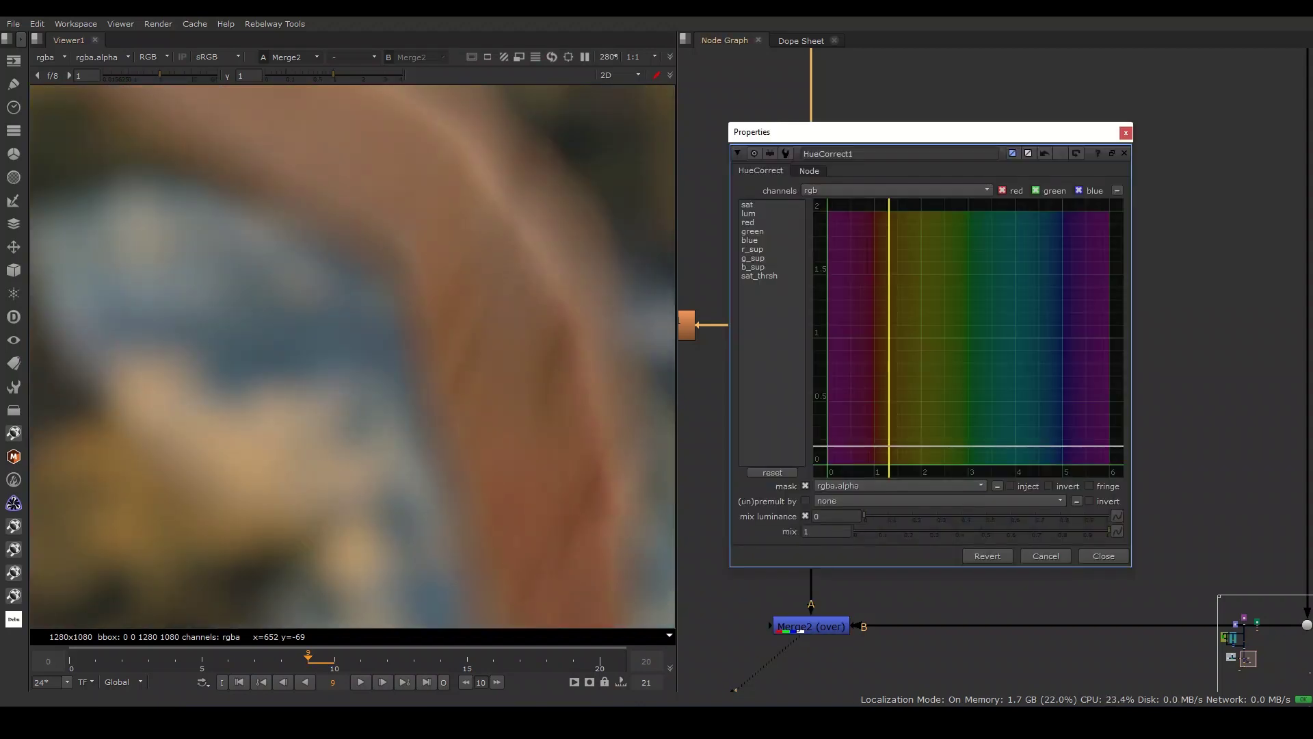
key(Escape)
key(d)
key(d)
scroll(352, 356, down, 2)
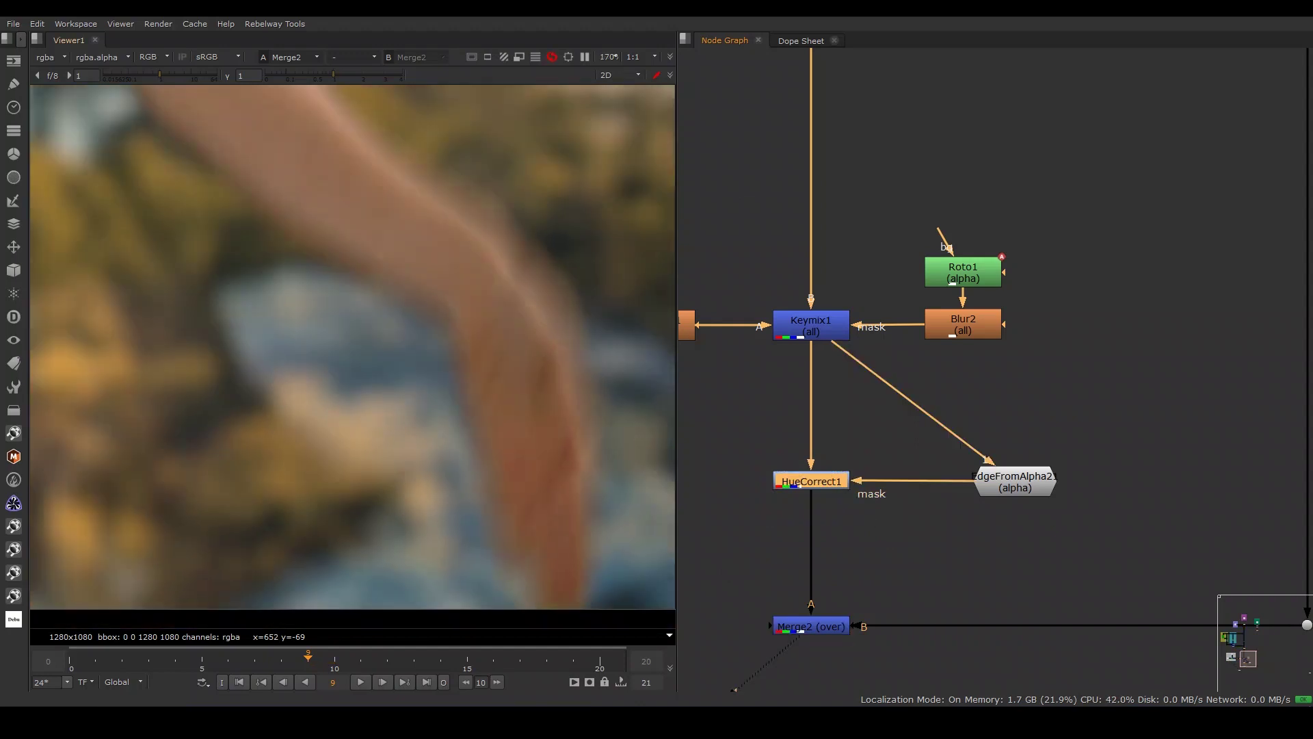
- Display the EdgeFromAlpha21 alpha and set its edge size to -1 inside and 2 outside, with both edge blurs at 0
key(1)
key(a)
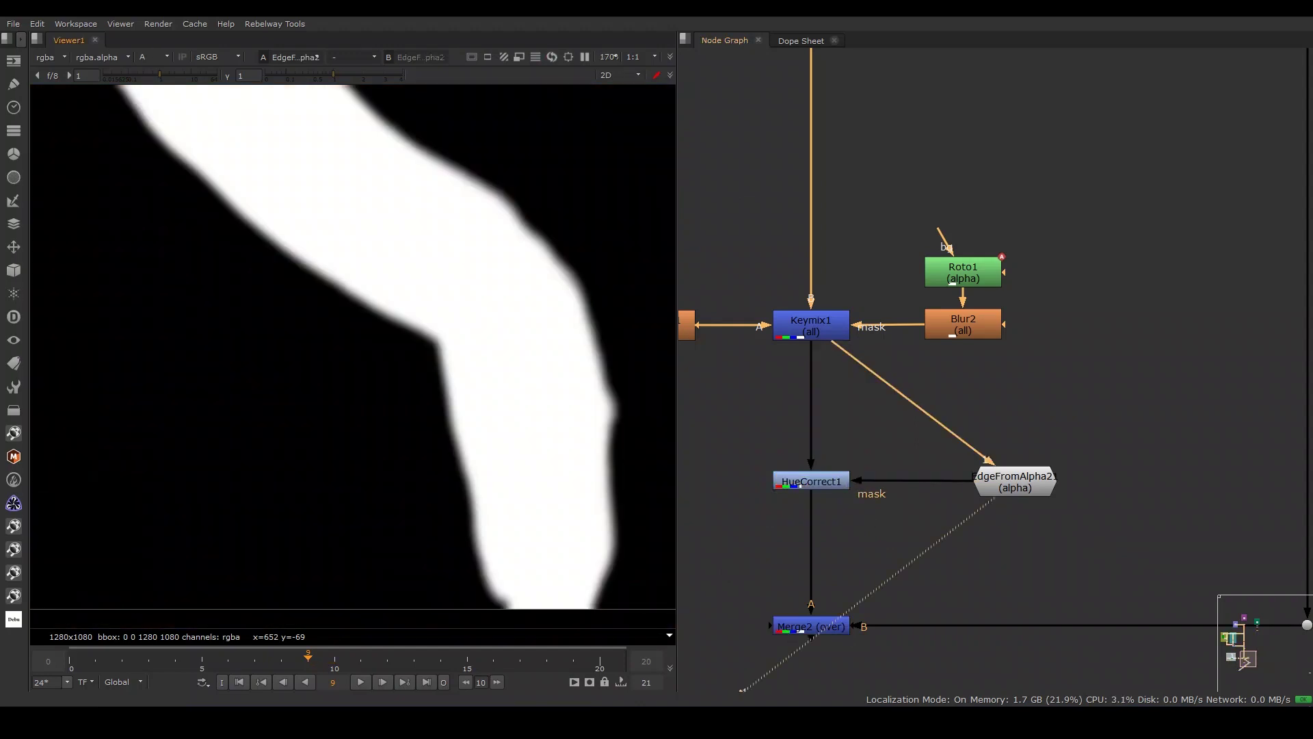
double_click(1015, 481)
click(941, 250)
click(1047, 249)
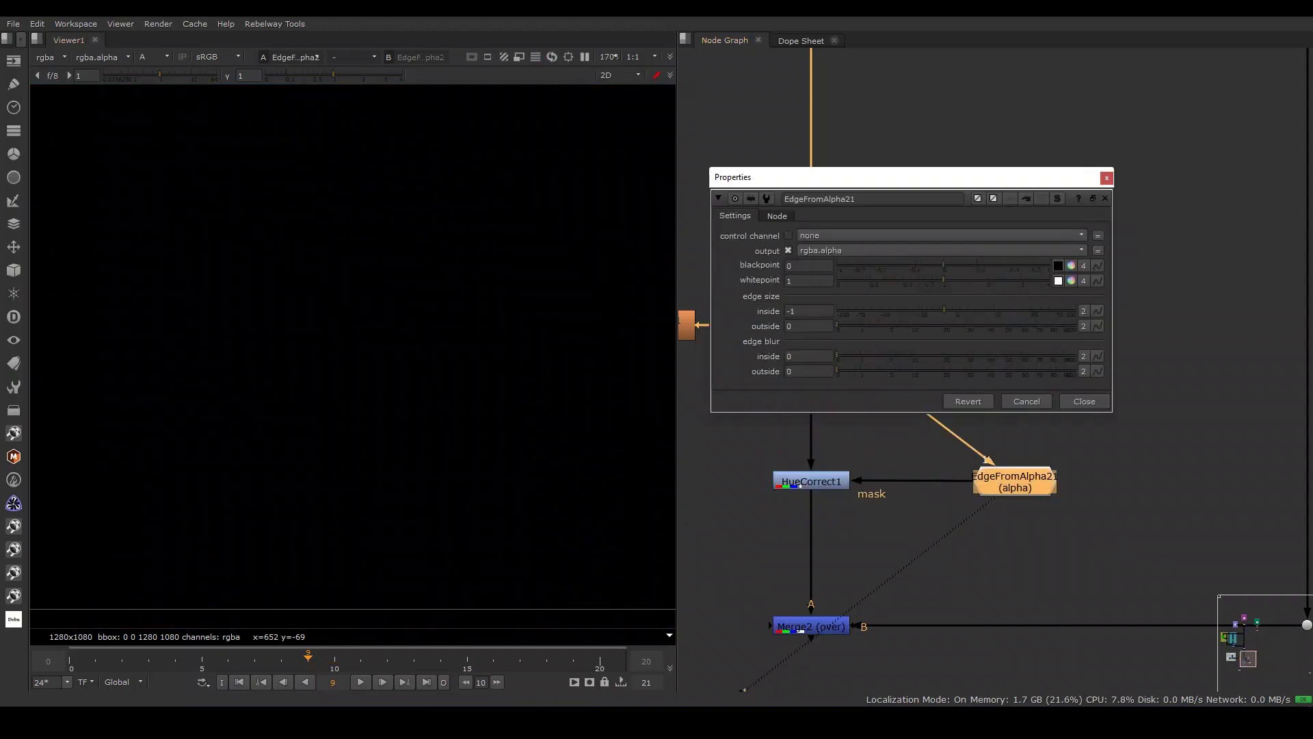
drag(944, 265, 949, 266)
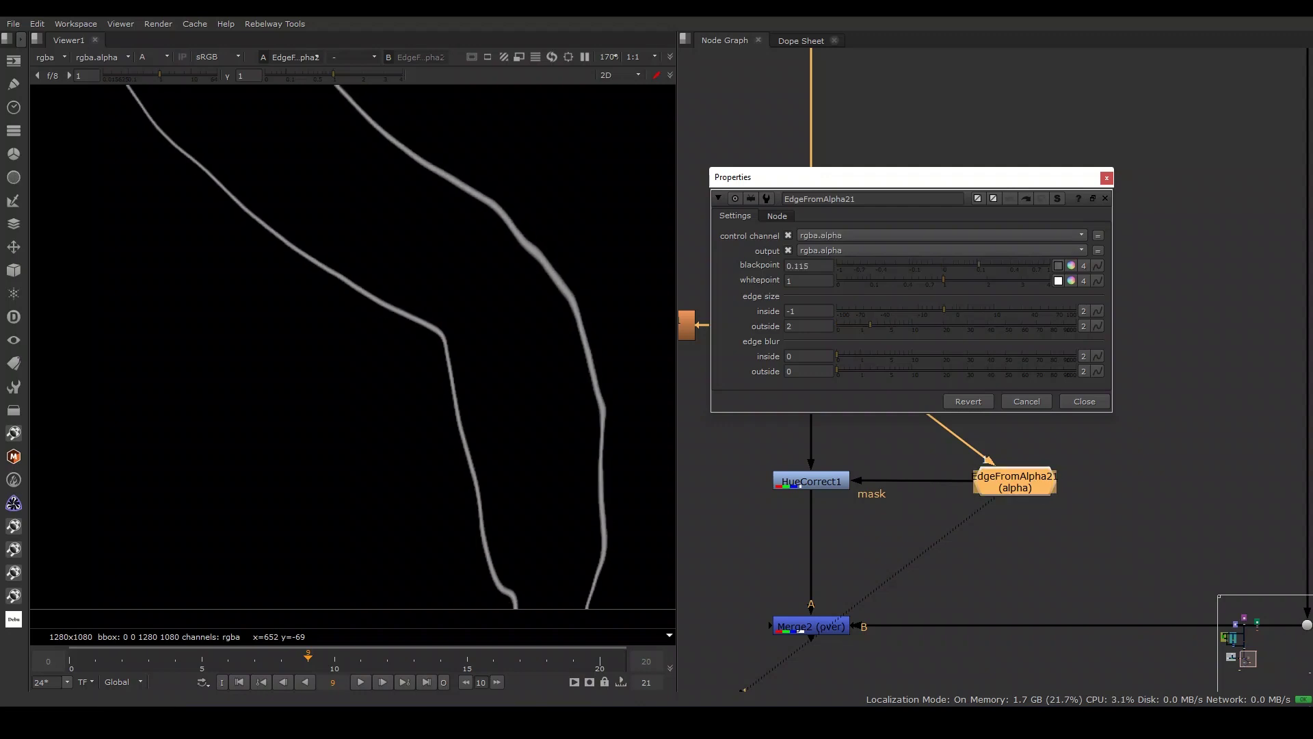
- Set EdgeFromAlpha21's edge blur to 17.5 inside and 19 outside
drag(846, 355, 942, 356)
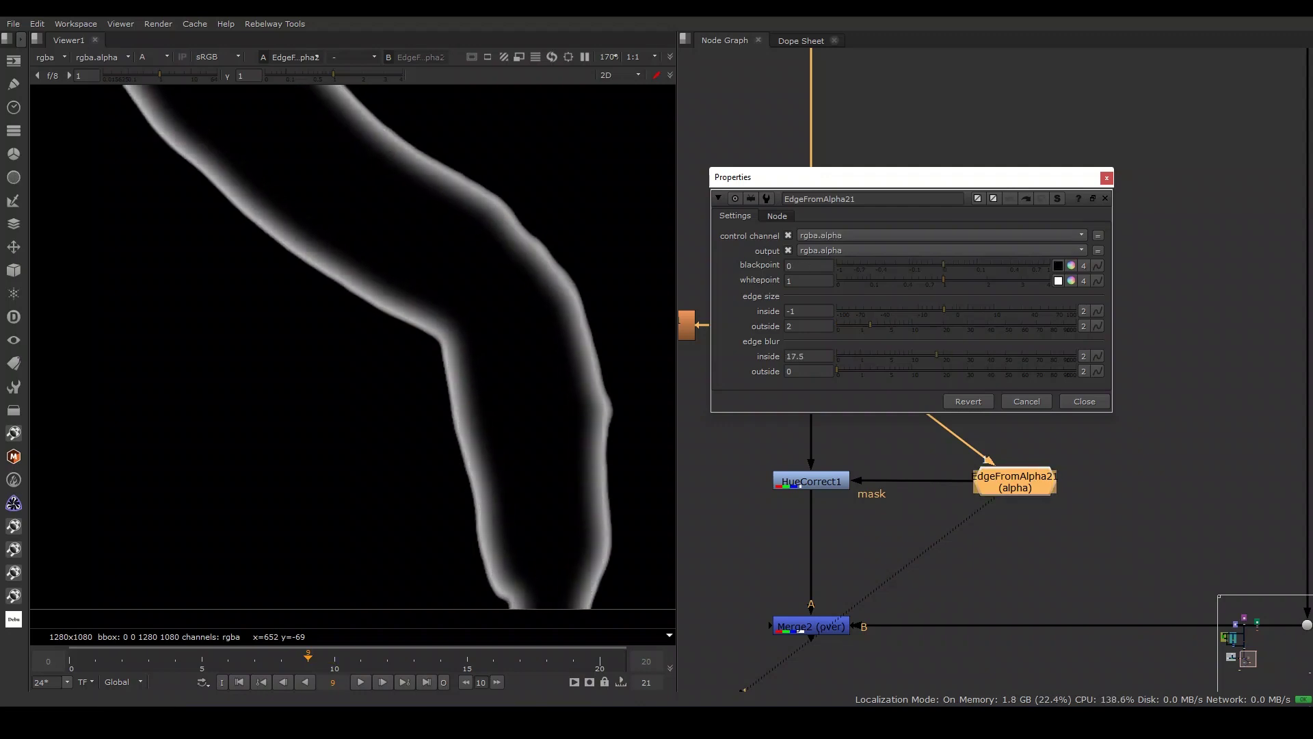
drag(837, 371, 941, 371)
click(821, 626)
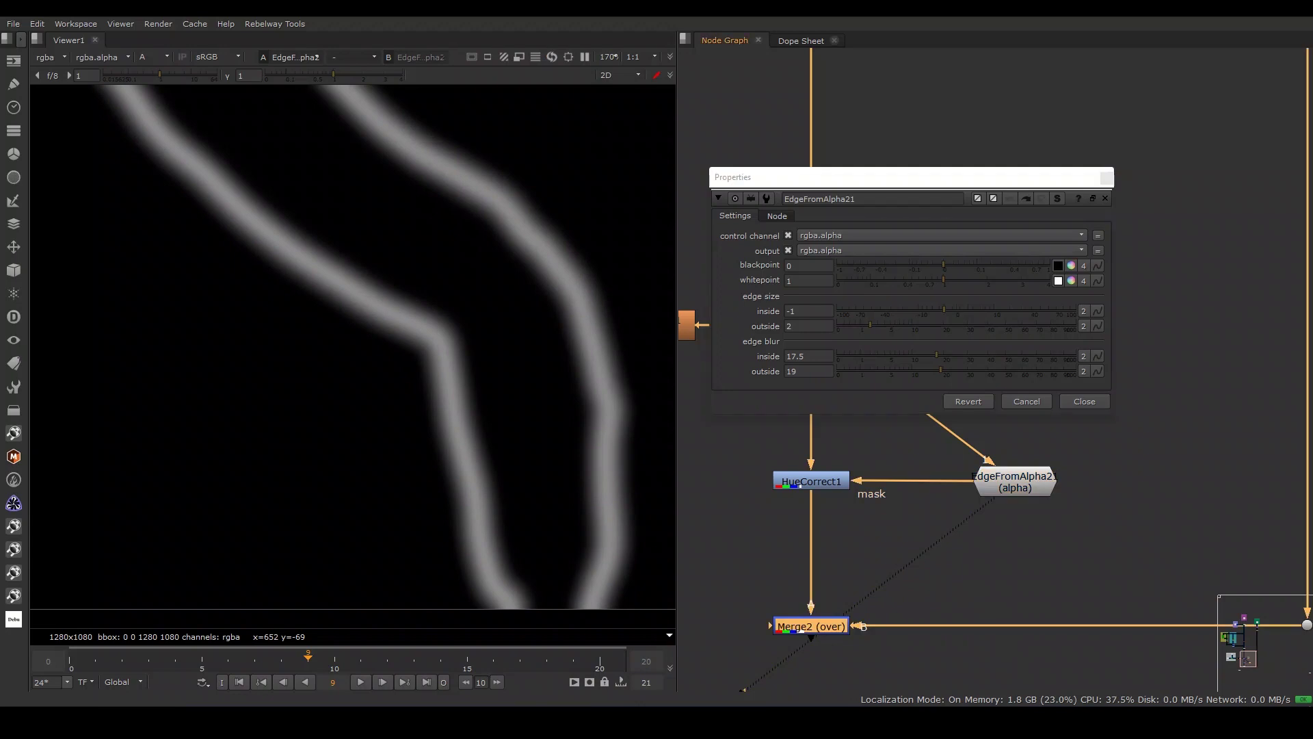
- With the Merge2 composite displayed, set EdgeFromAlpha21's inside edge size to 29 and inside edge blur to 42.5
key(1)
scroll(352, 345, up, 2)
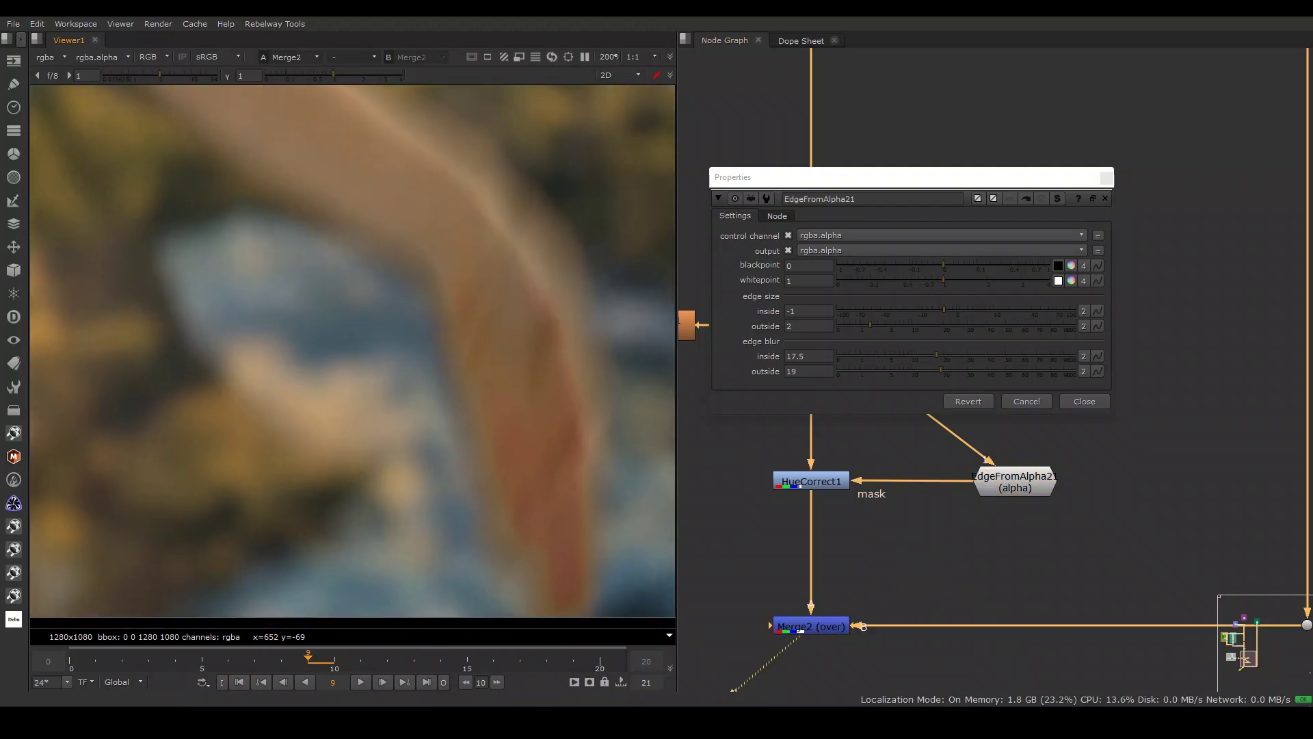
click(945, 310)
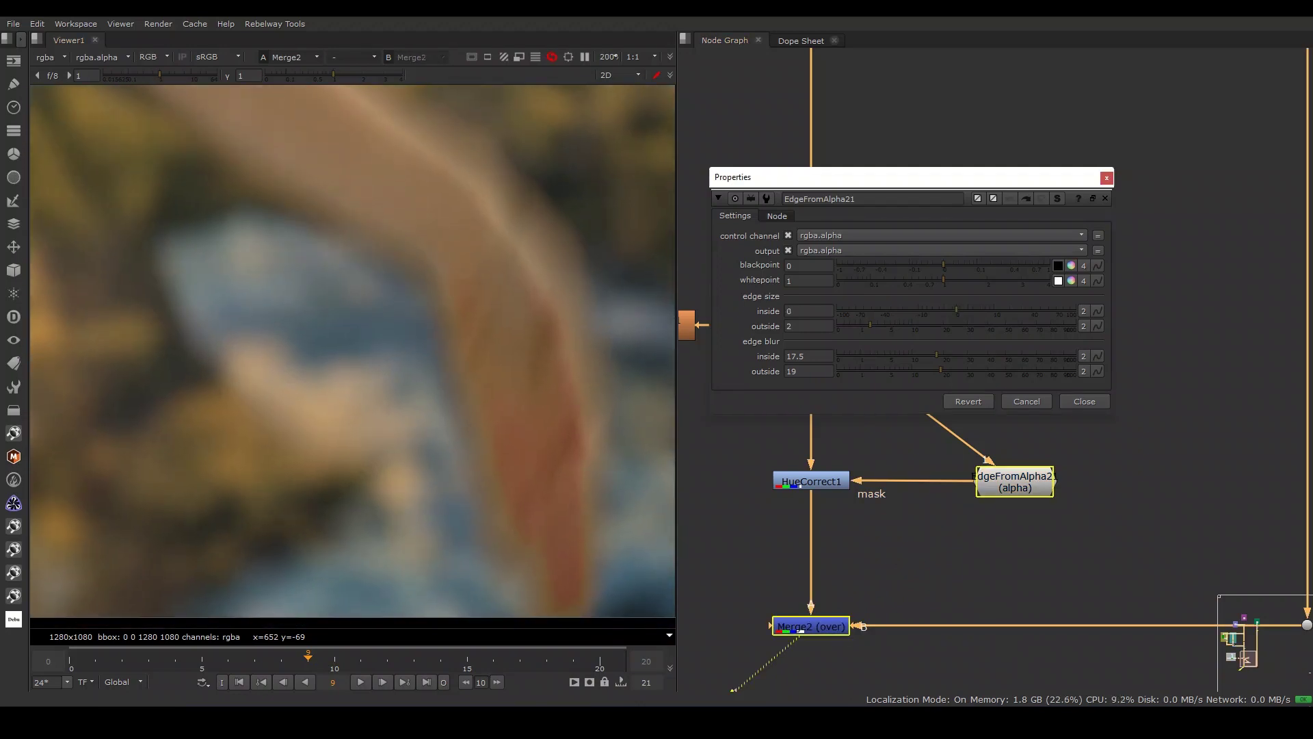
drag(981, 310, 1010, 310)
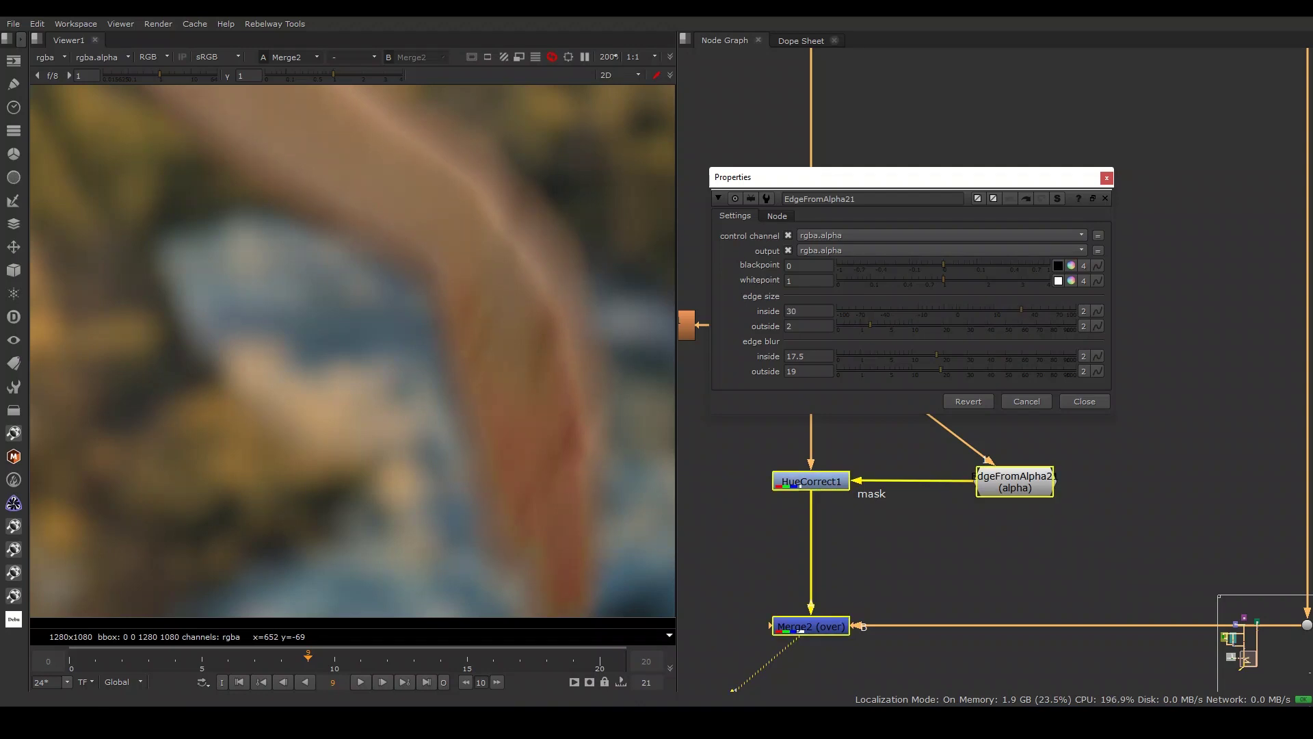
key(Down)
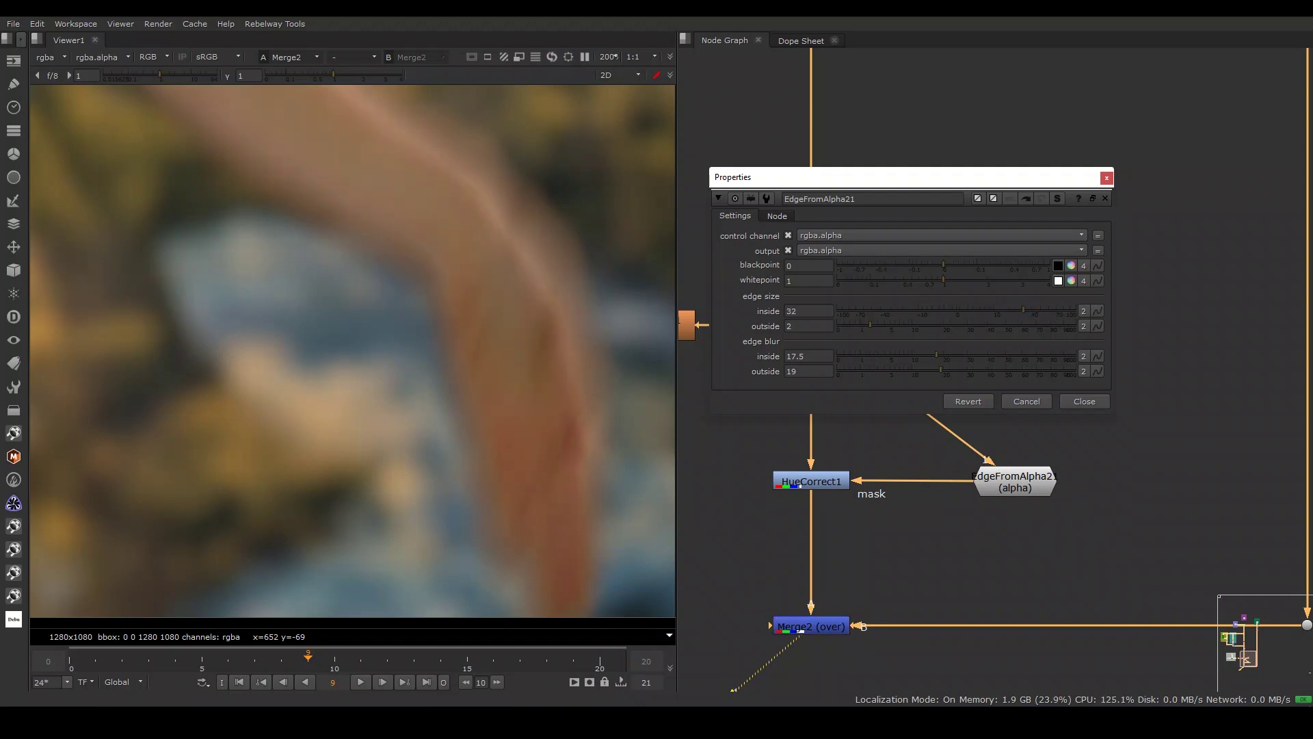
click(1015, 481)
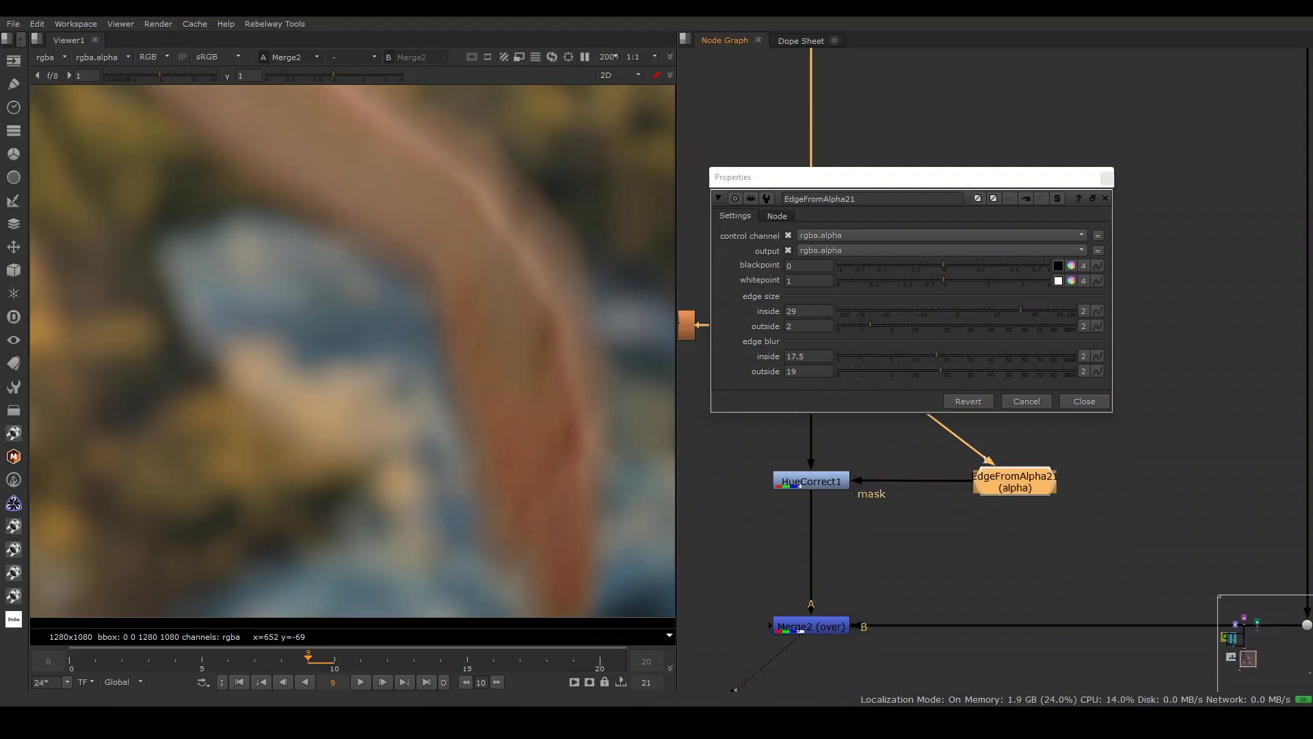
drag(936, 356, 992, 356)
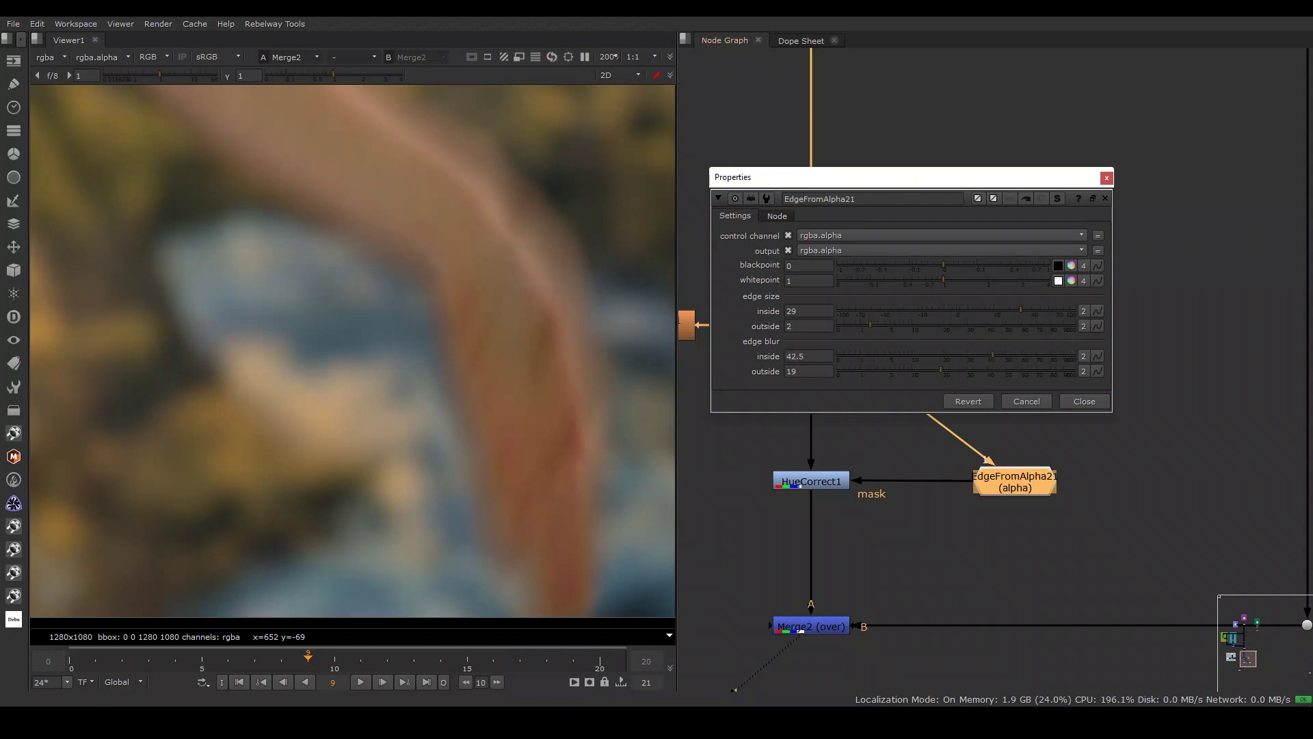
- Disable and re-enable HueCorrect1 to compare the hand's edge color, then check the whole composite
click(1084, 402)
drag(750, 441, 881, 525)
key(d)
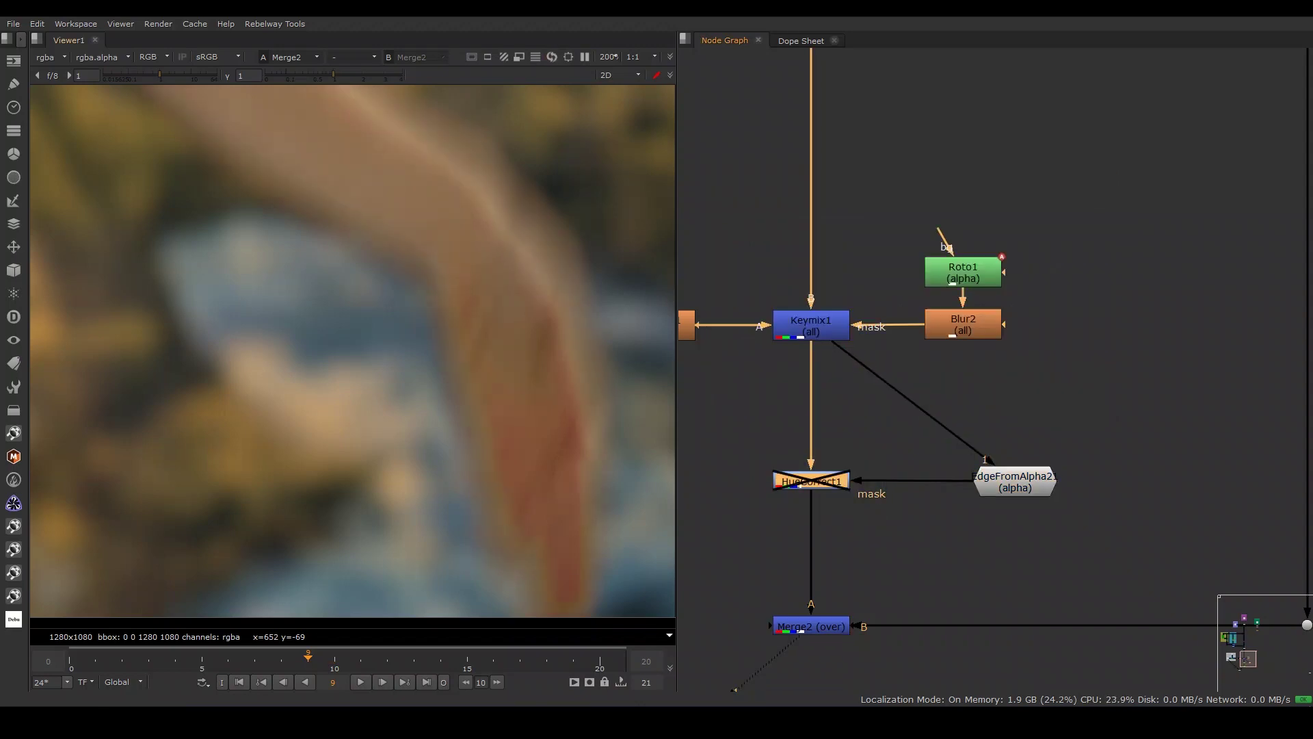
key(d)
scroll(352, 351, down, 5)
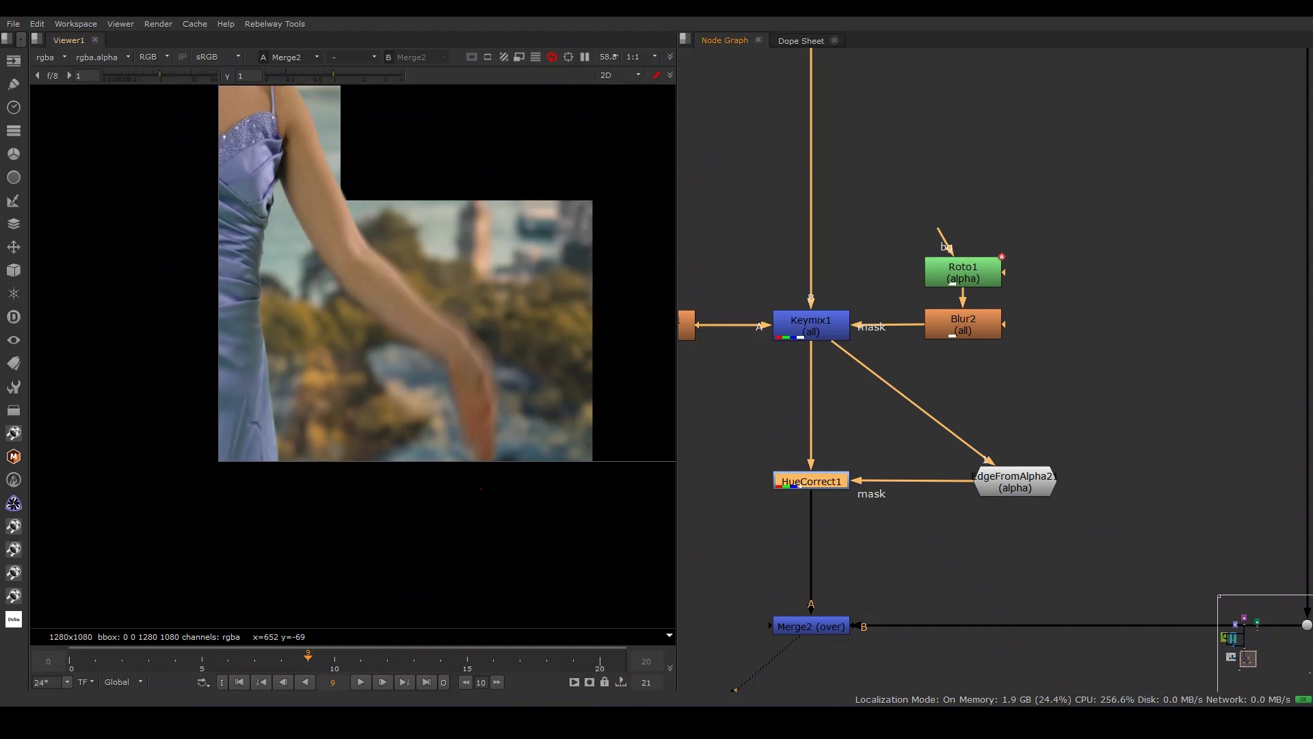
key(f)
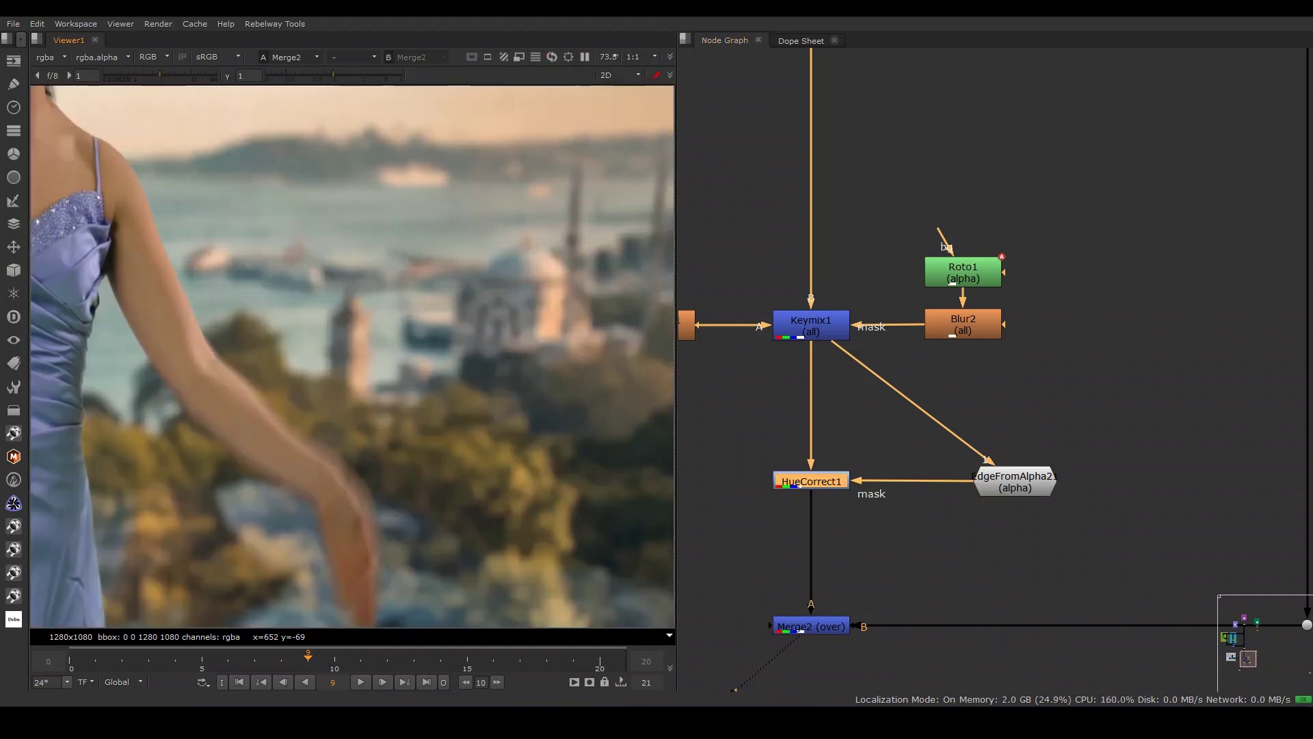
scroll(369, 370, down, 1)
- Increase the background's defocus amount in Defocus1
scroll(862, 462, down, 1)
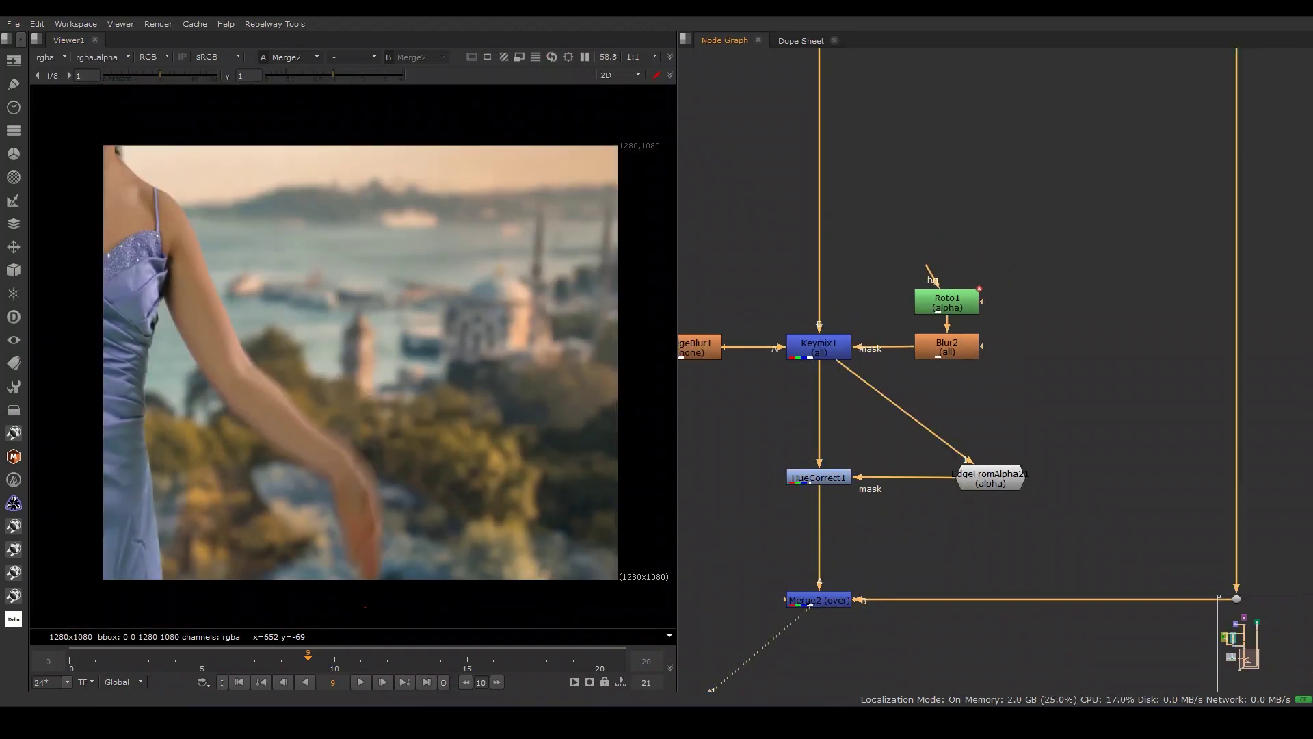
scroll(995, 370, down, 5)
key(Return)
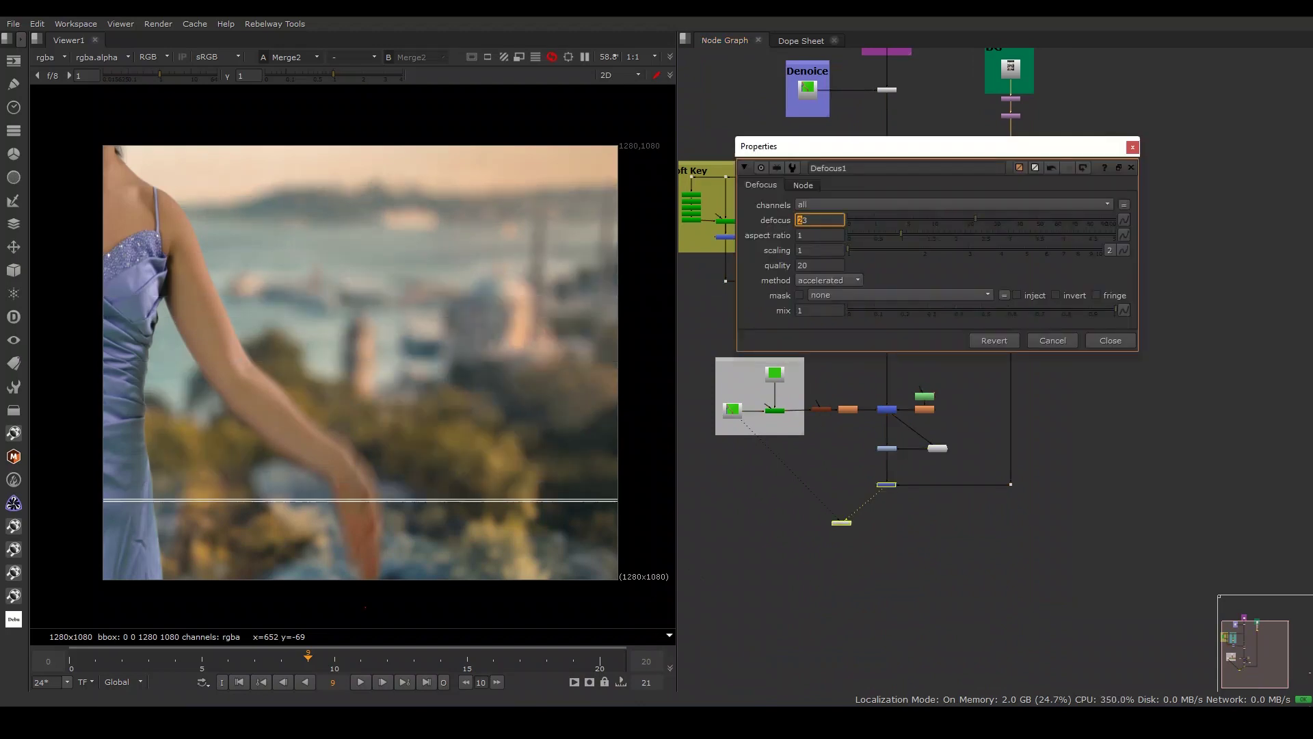
key(Up)
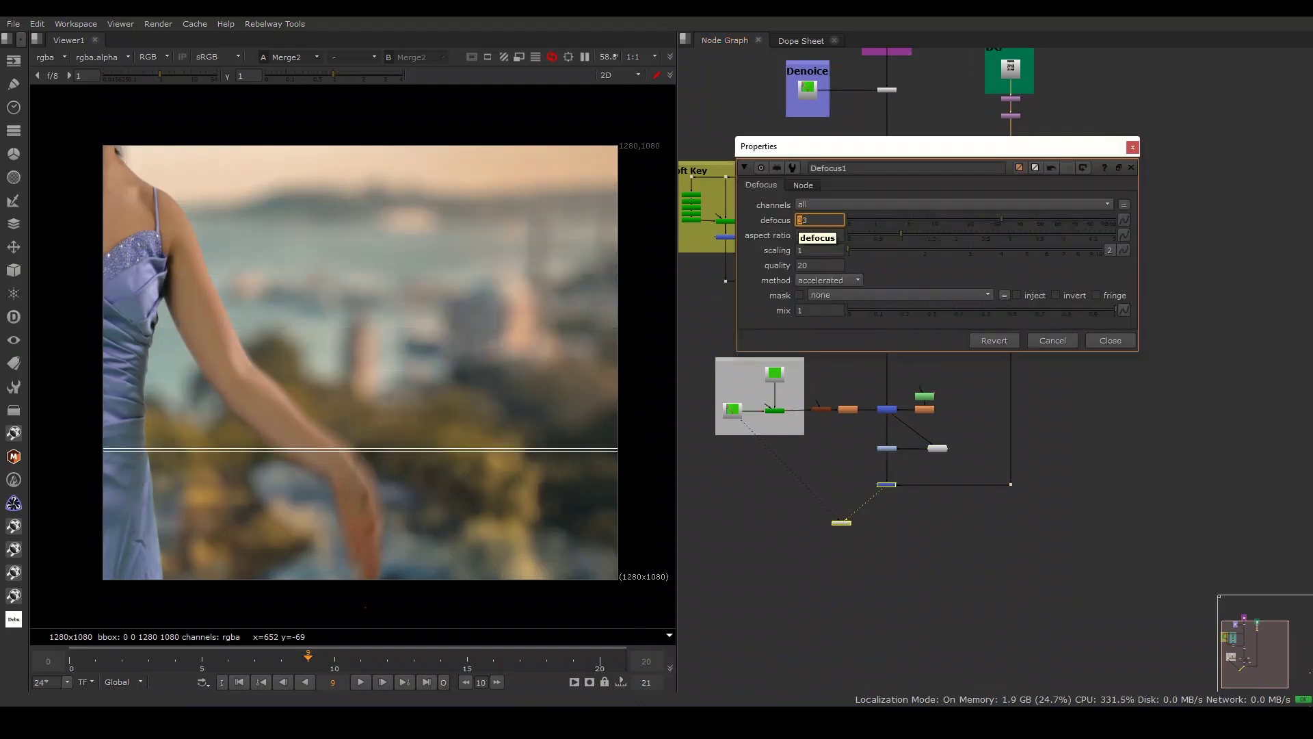
scroll(268, 421, up, 2)
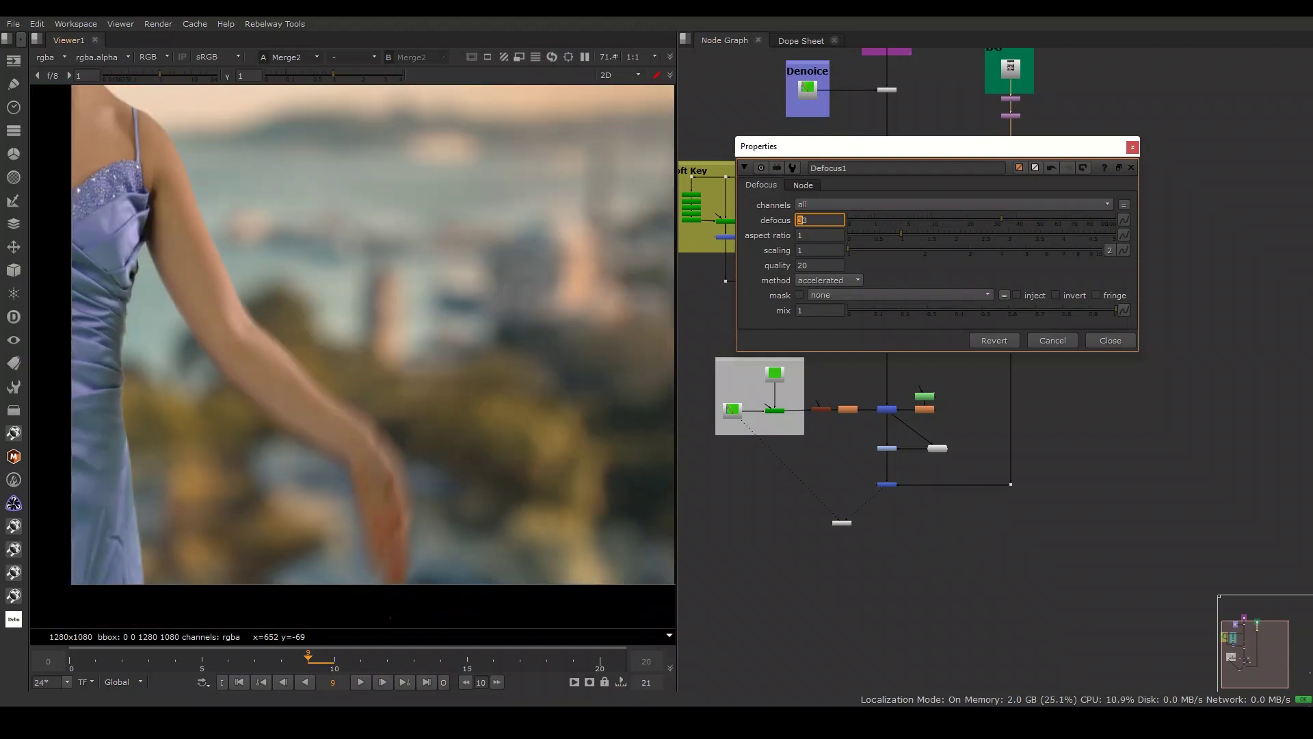
scroll(267, 421, down, 2)
key(Escape)
- Move the Viewer1 node closer beneath Merge2 and widen the node graph pane
scroll(879, 527, up, 3)
drag(819, 516, 867, 545)
scroll(958, 273, up, 2)
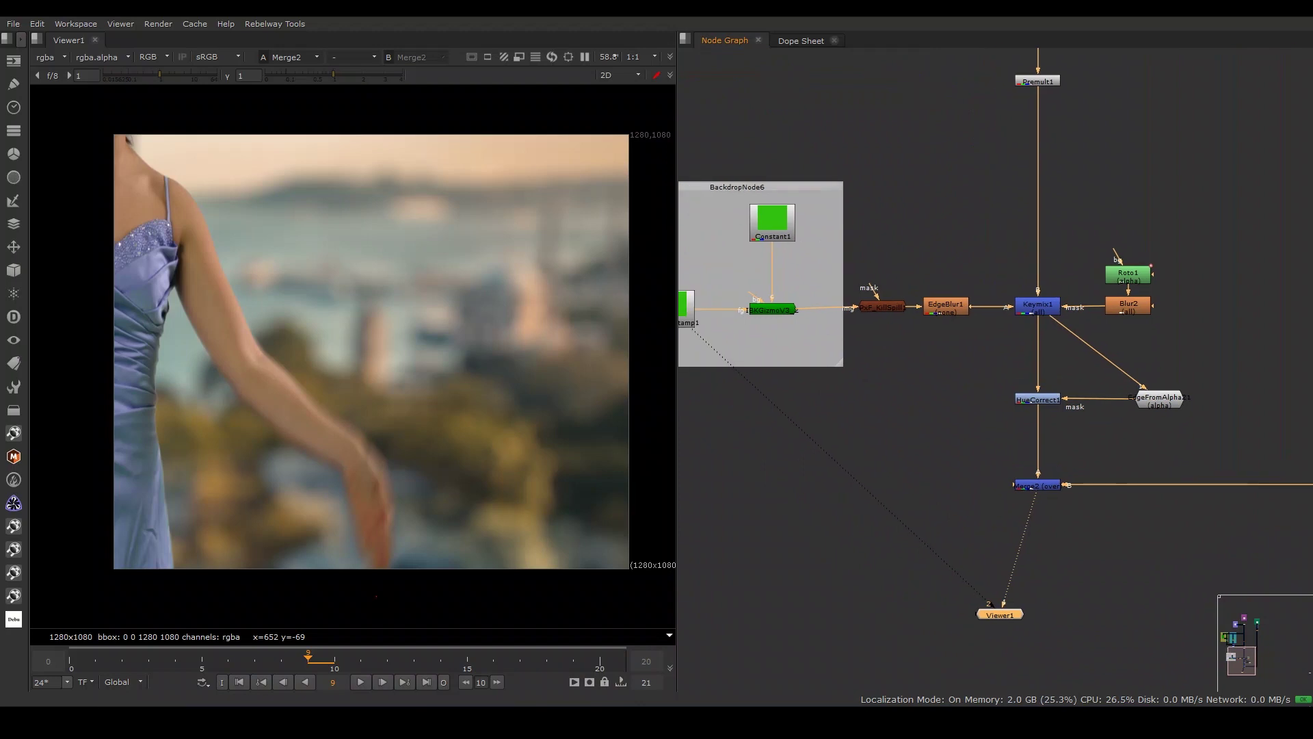
drag(677, 370, 626, 369)
key(f)
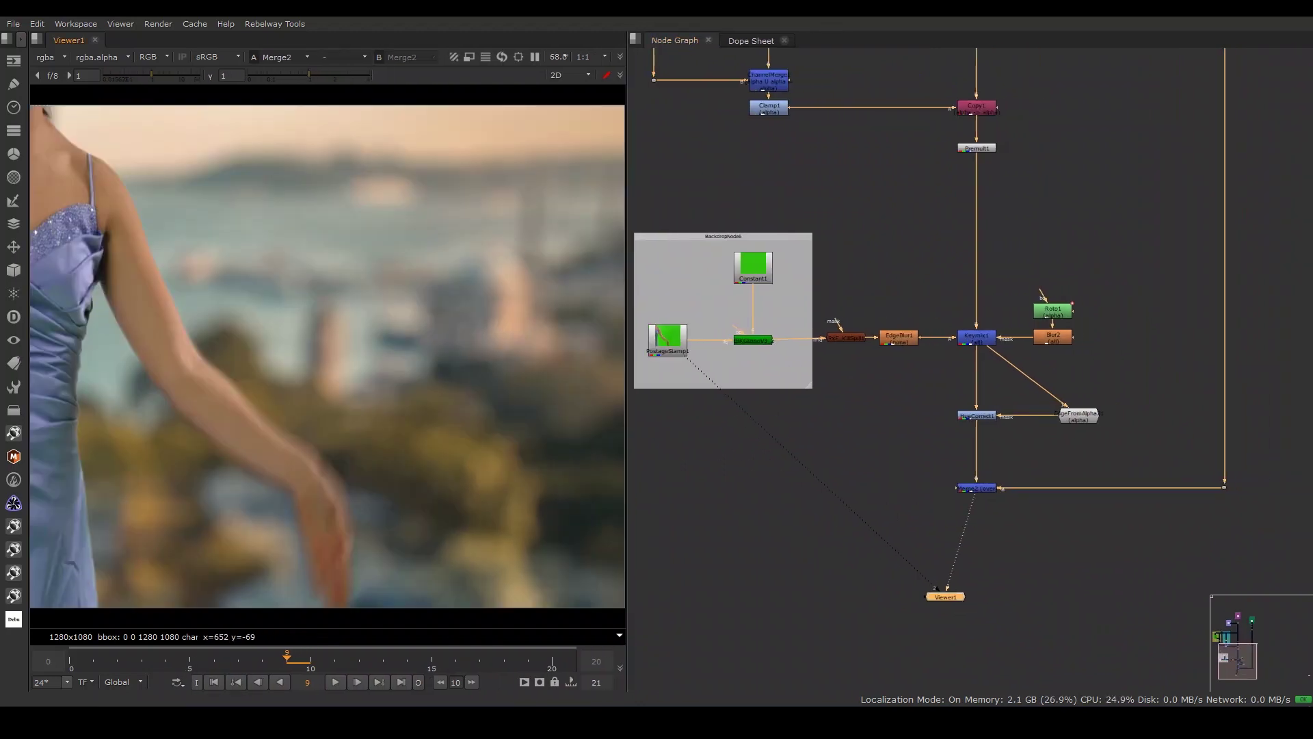
middle_drag(1234, 509, 1241, 540)
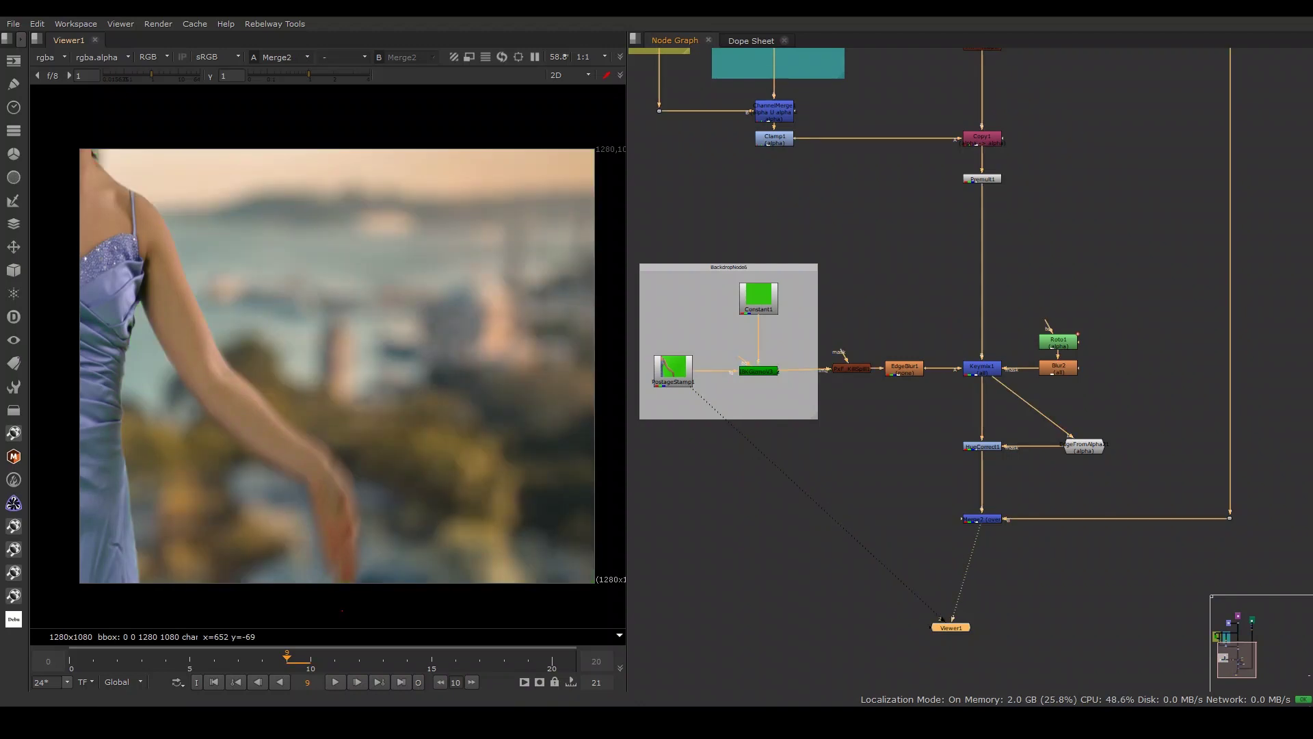
- Go to frame 5 and examine the motion-blurred forearm and hand edges up close
click(189, 659)
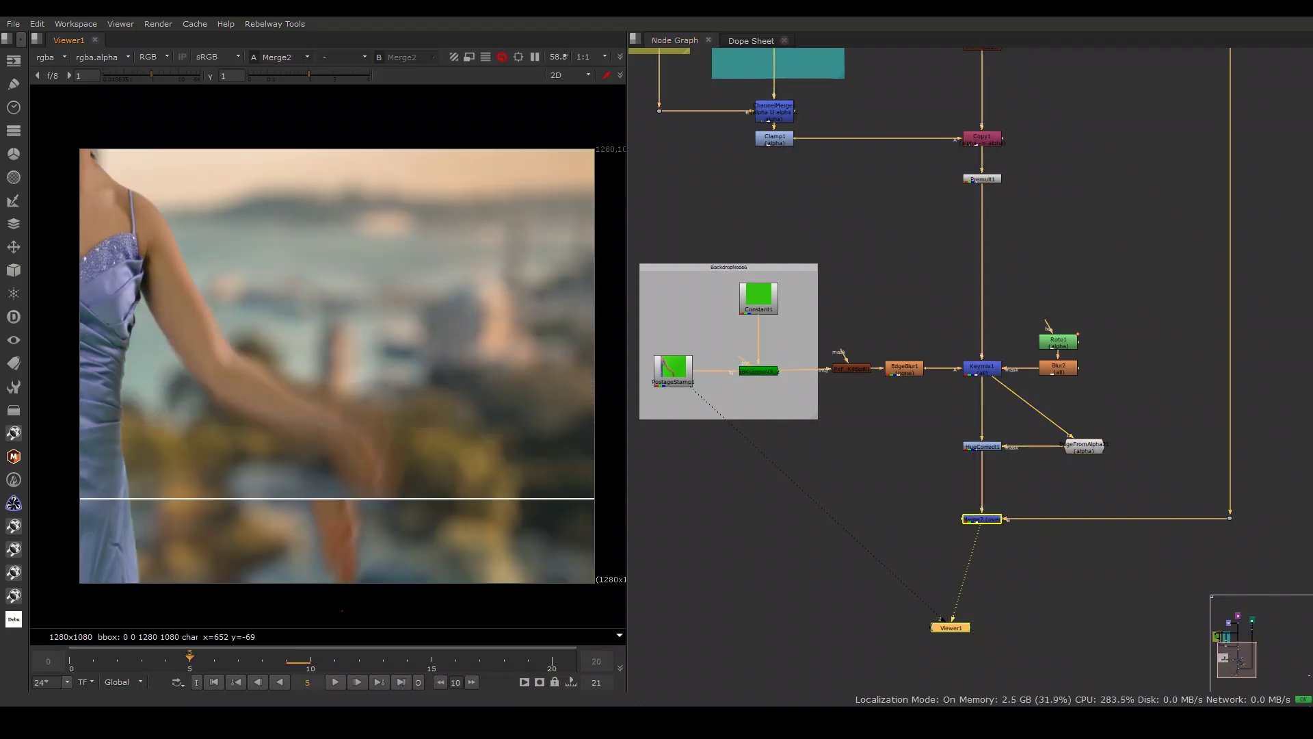
key(1)
scroll(368, 472, up, 6)
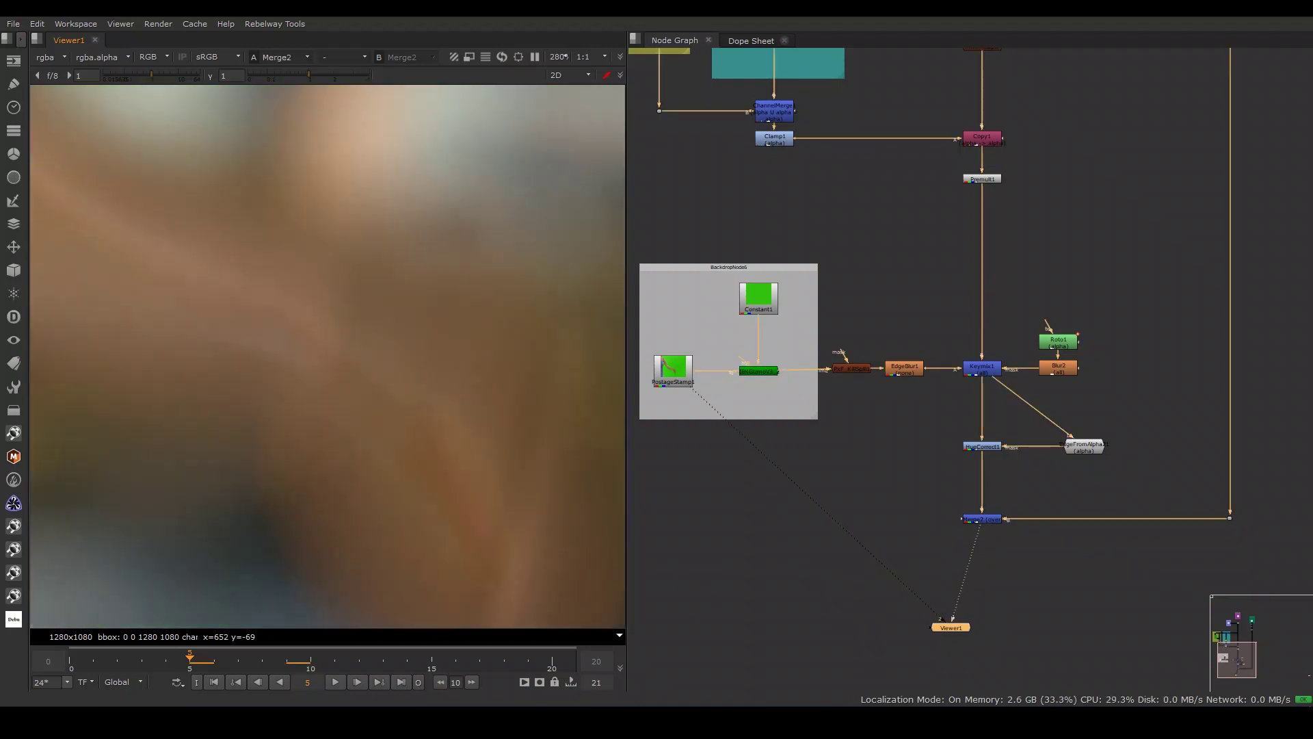
key(2)
scroll(327, 355, down, 2)
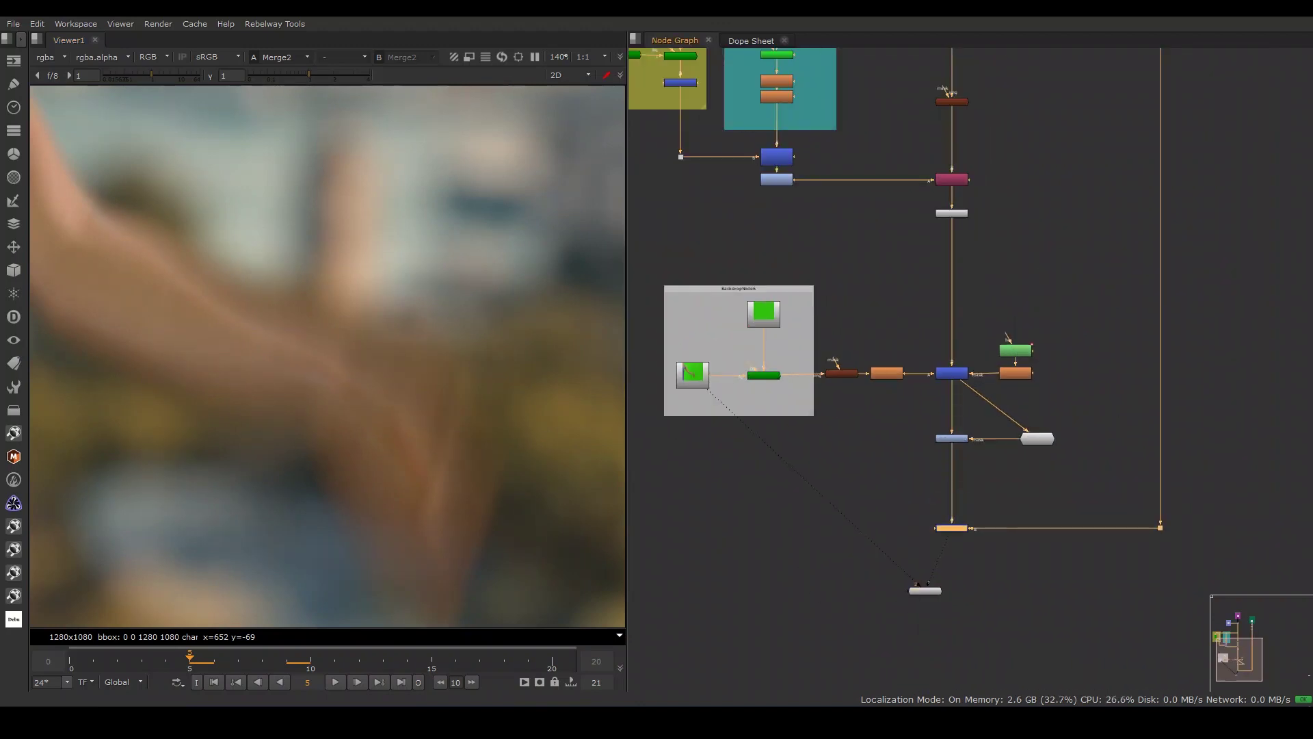
- Insert a Blur between HueCorrect1 and Merge2, masked by a new Roto node with its own Blur below it
scroll(1007, 476, up, 4)
key(b)
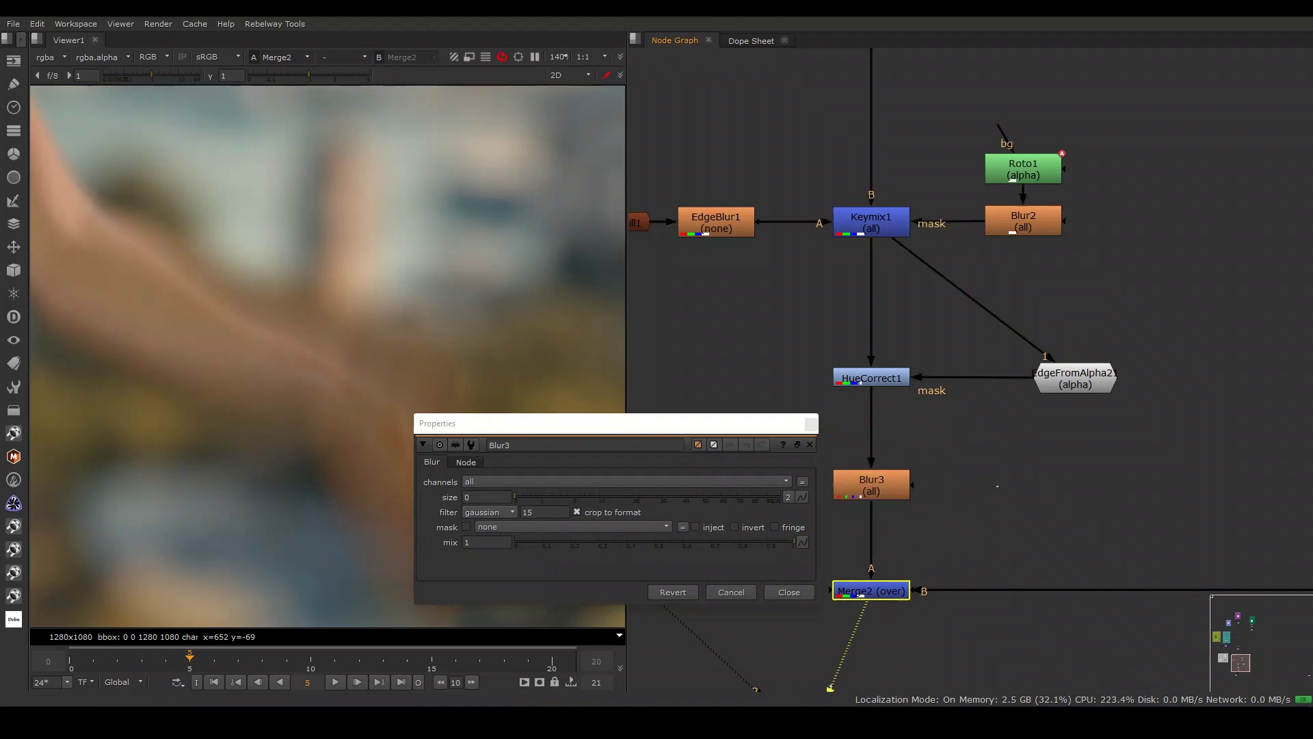
key(o)
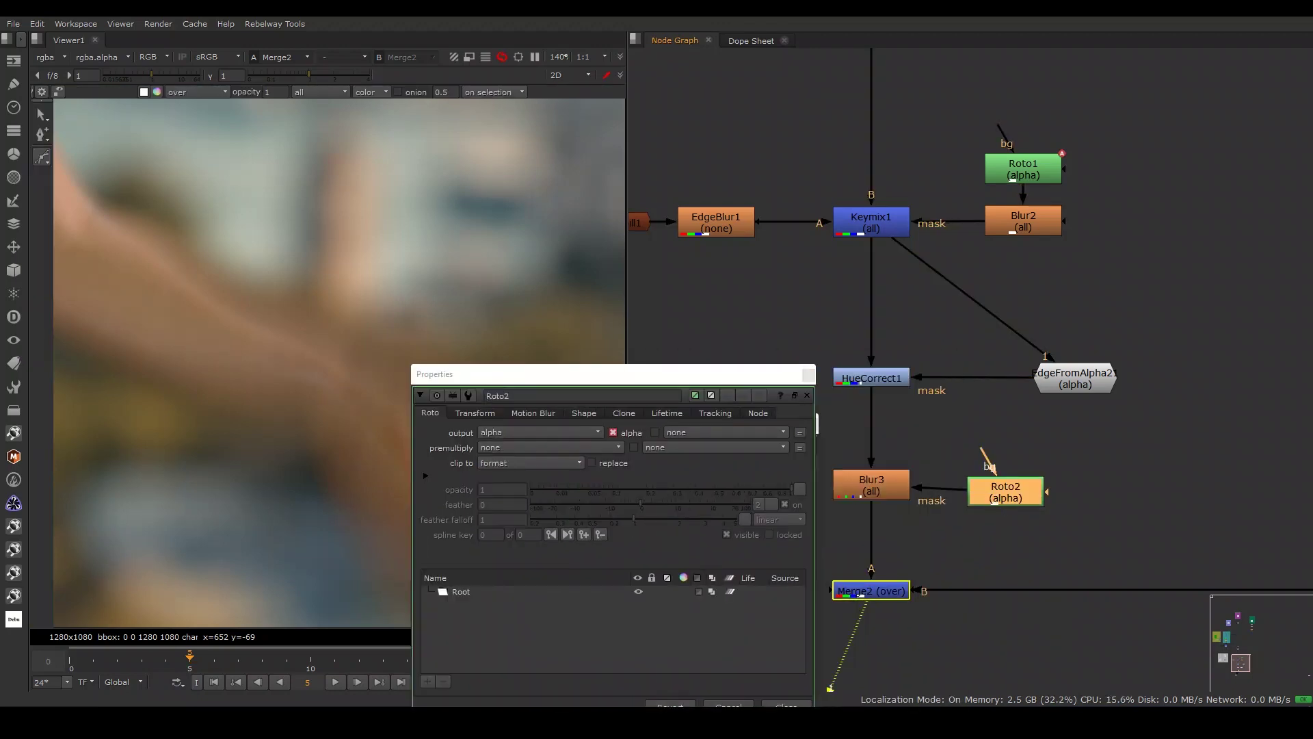
click(808, 374)
drag(1005, 491, 1011, 462)
key(b)
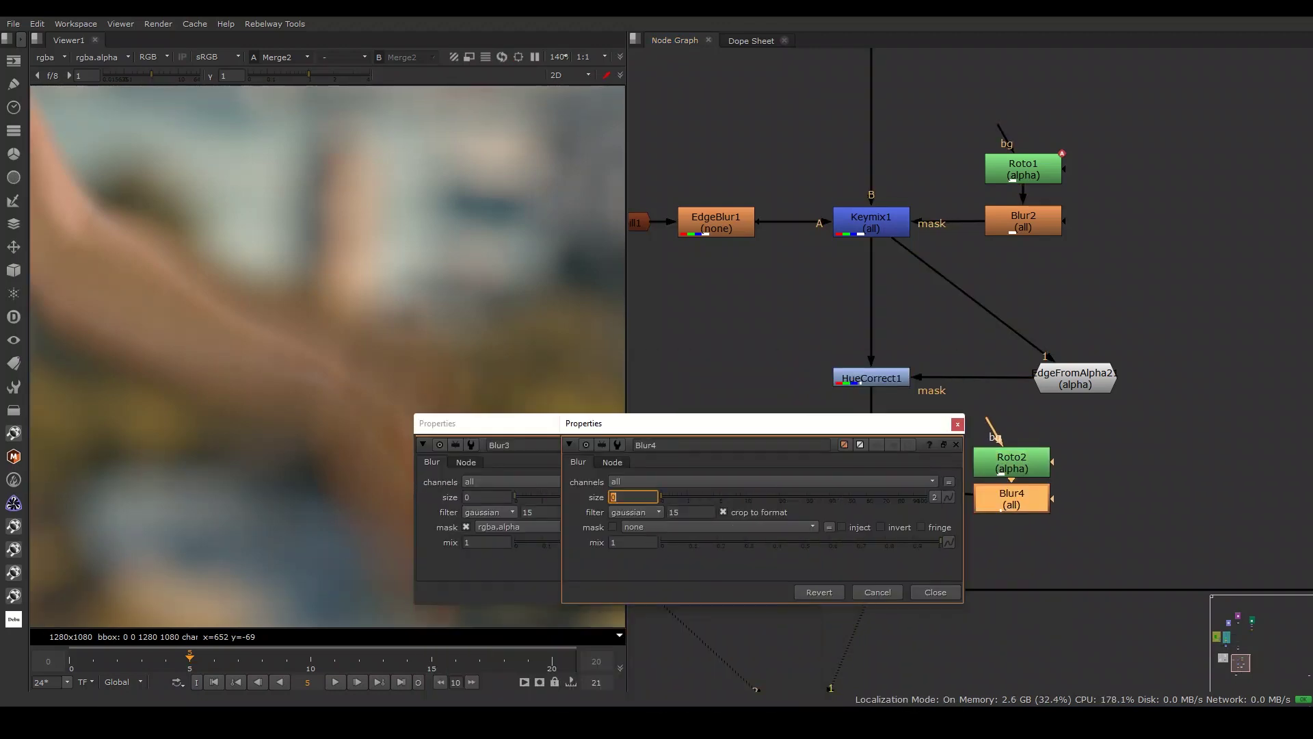
click(957, 423)
click(870, 491)
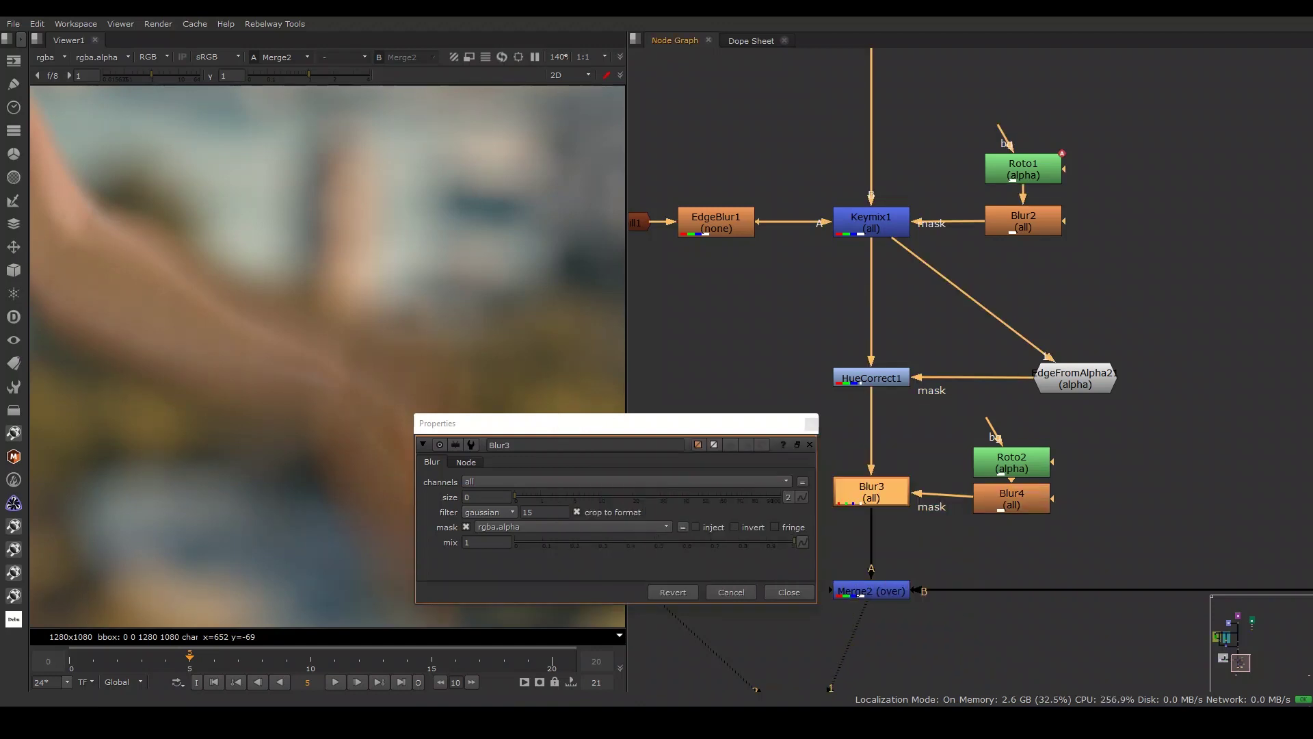
drag(479, 422, 835, 197)
- Draw a B-spline shape in Roto2 around the forearm and wrist edges, limited to frame 5
double_click(1011, 462)
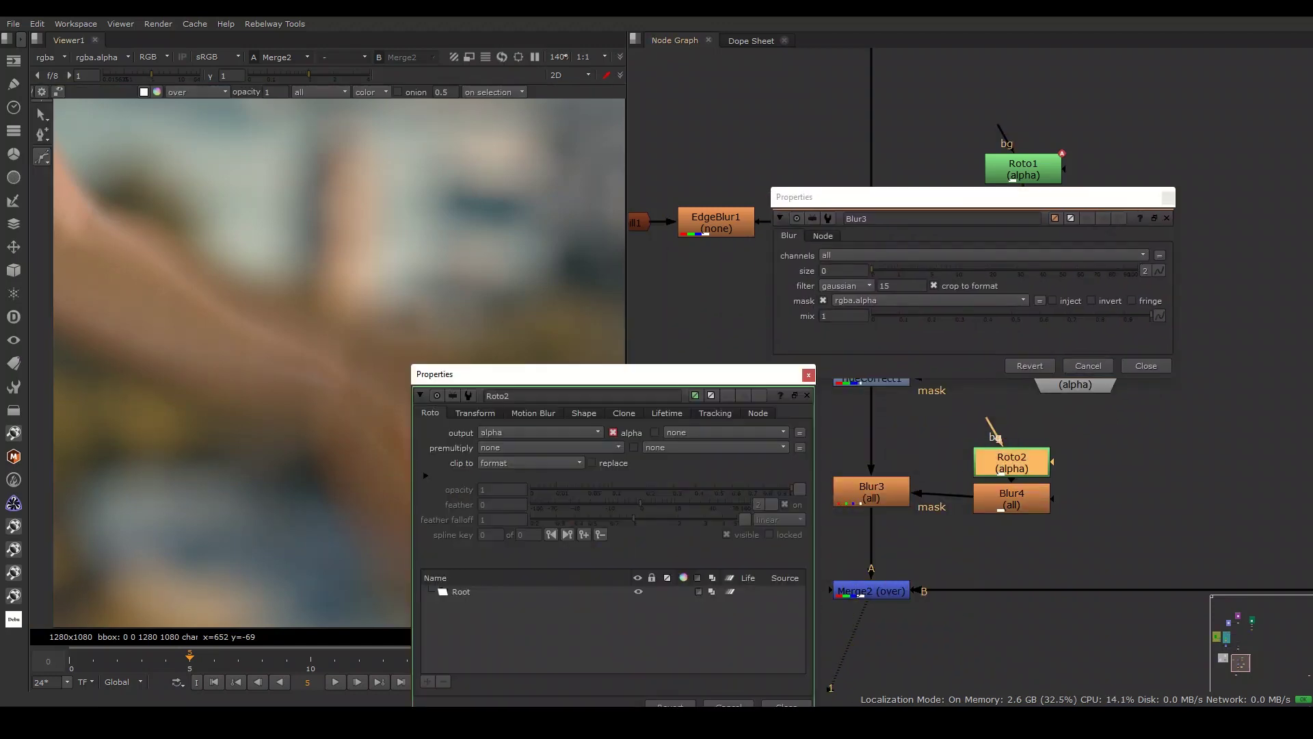
drag(520, 374, 814, 331)
click(42, 157)
click(82, 166)
click(320, 92)
click(320, 118)
click(100, 319)
click(111, 338)
click(254, 381)
click(325, 390)
click(397, 476)
click(417, 503)
click(438, 497)
click(433, 447)
click(402, 395)
click(222, 293)
click(166, 254)
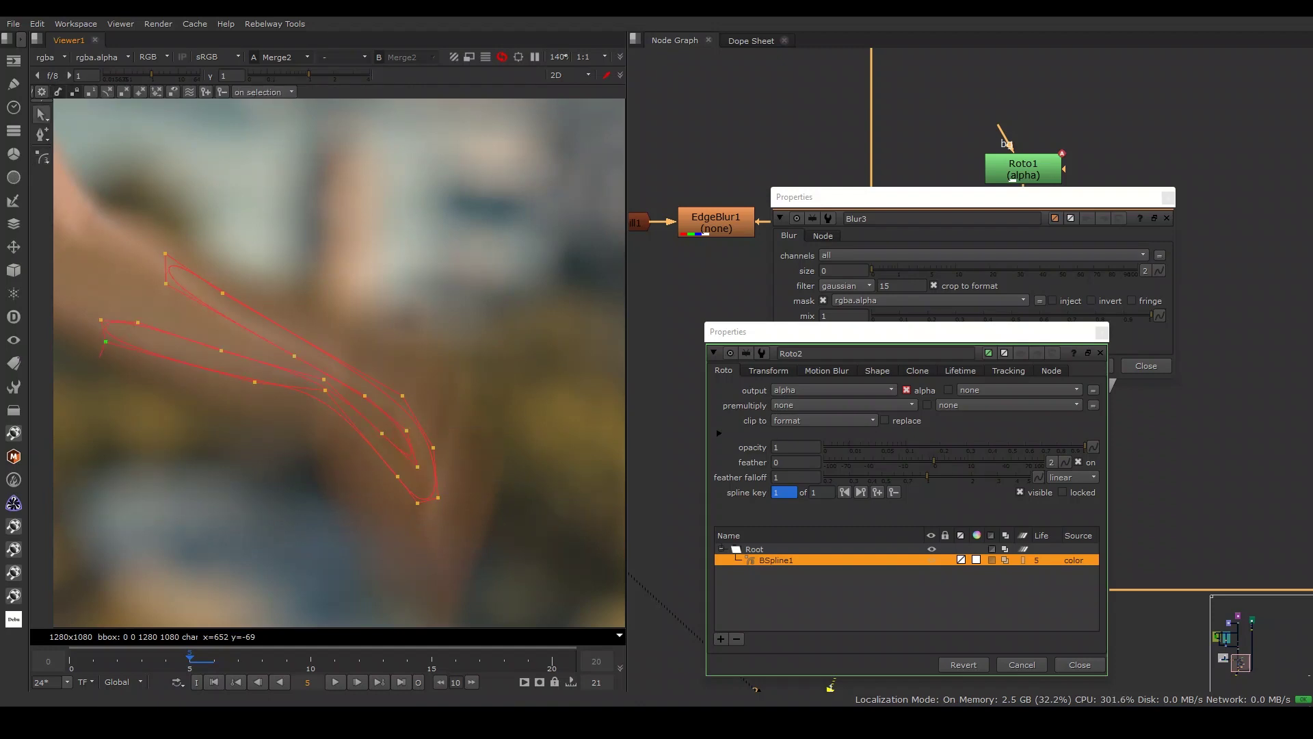
- Set Blur3's size to 10 and line the node up with Blur4
click(1101, 332)
text(1)
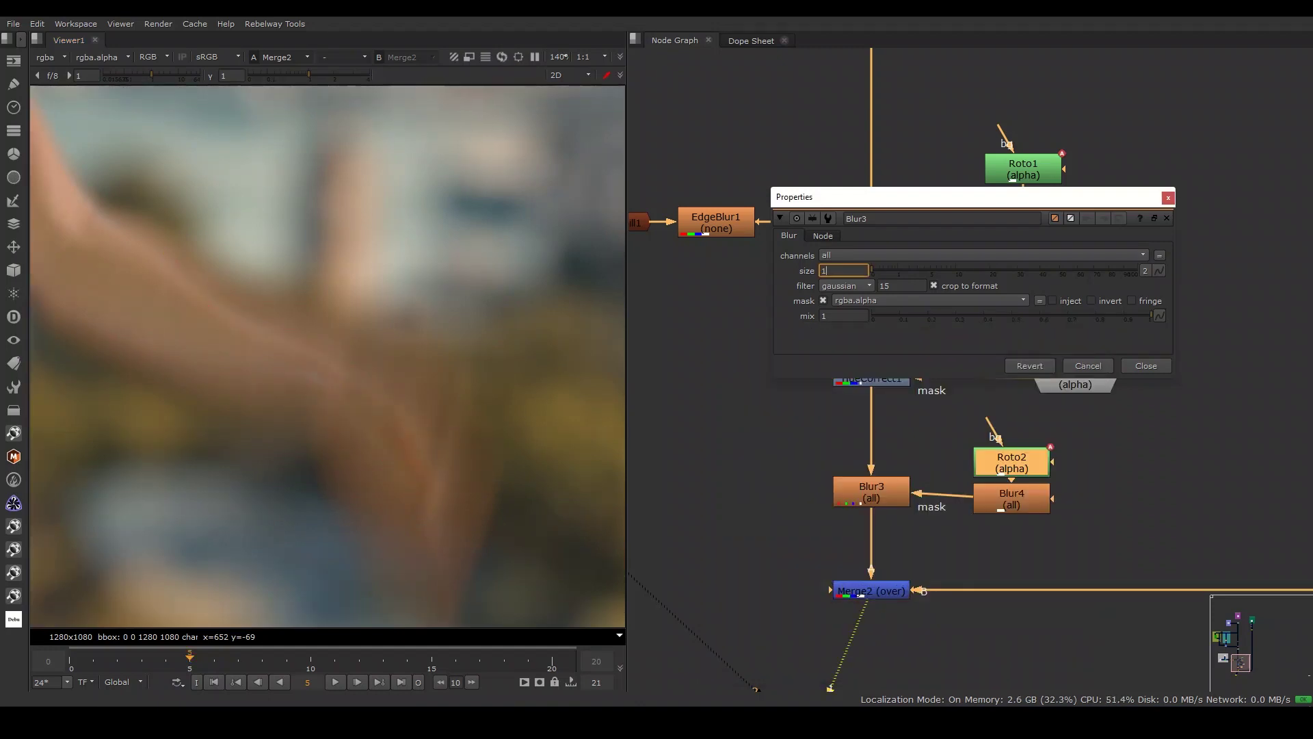
text(0)
key(Return)
key(Escape)
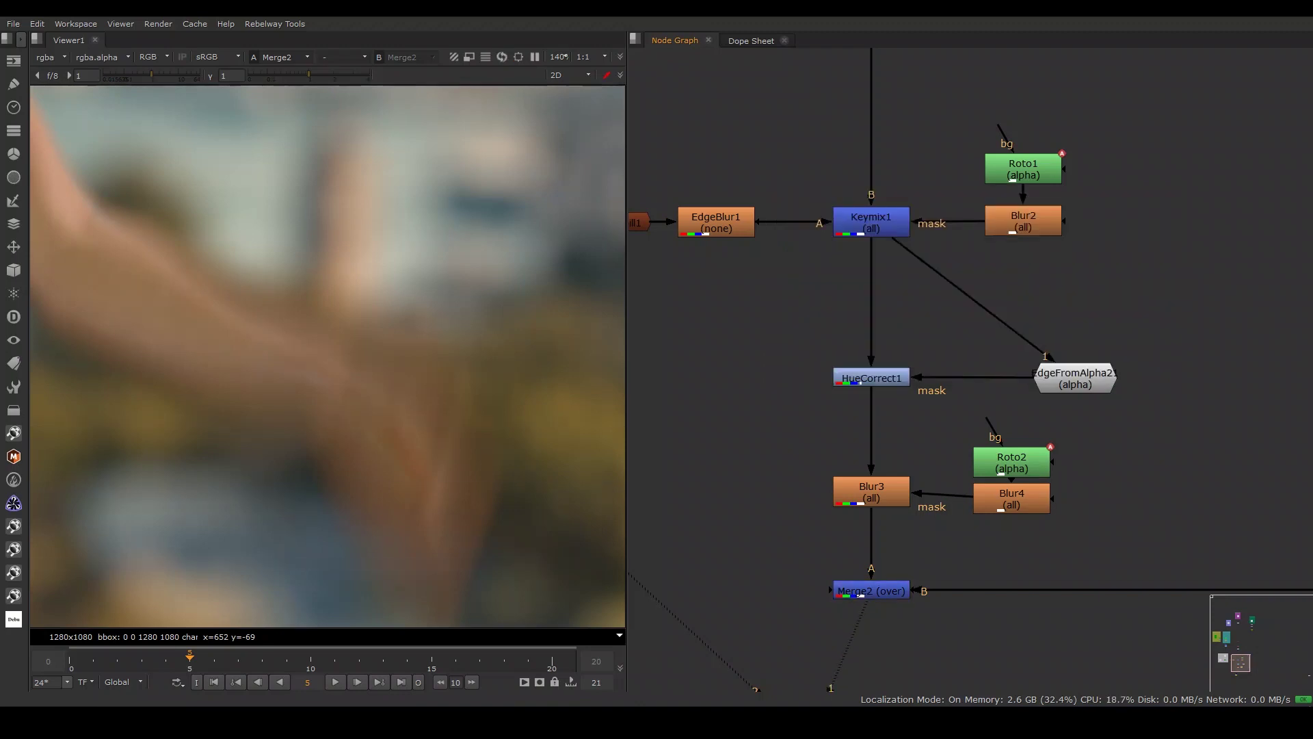
drag(871, 494, 871, 502)
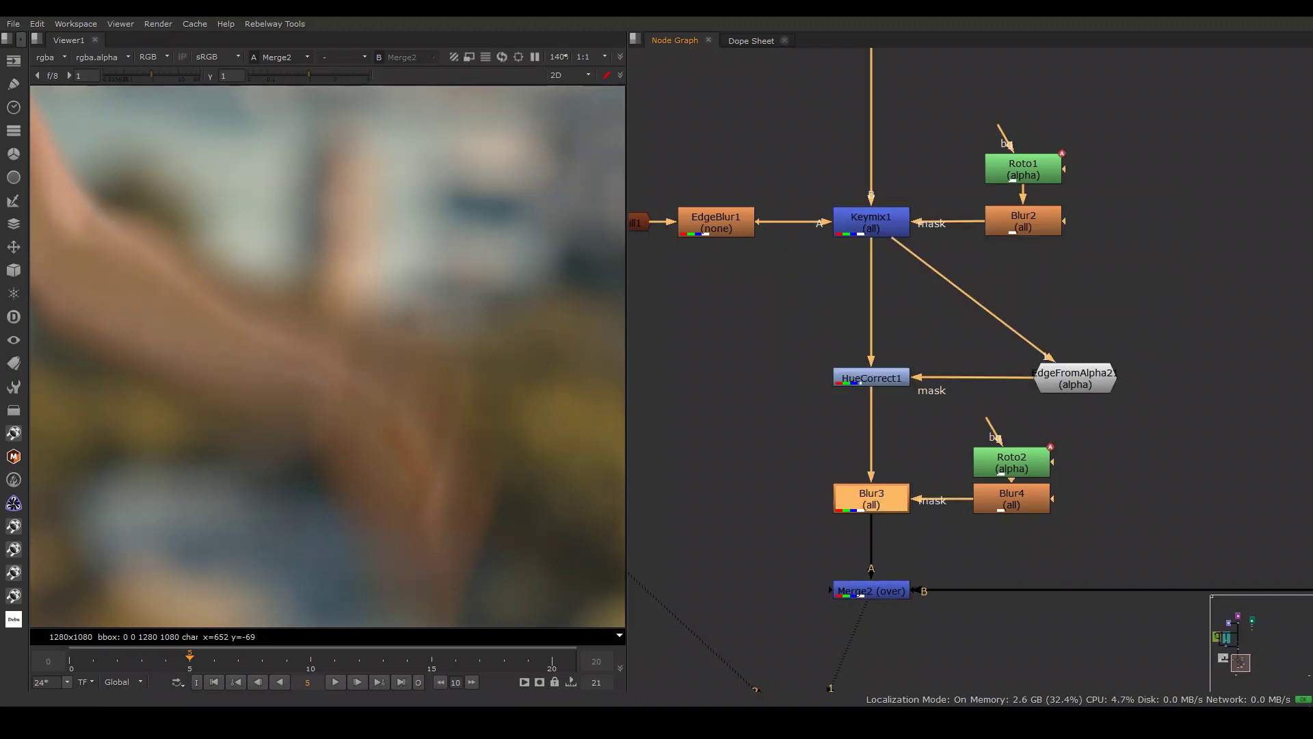
- Disable and re-enable Blur3 to compare the arm's edges, then view the full frame
key(d)
key(d)
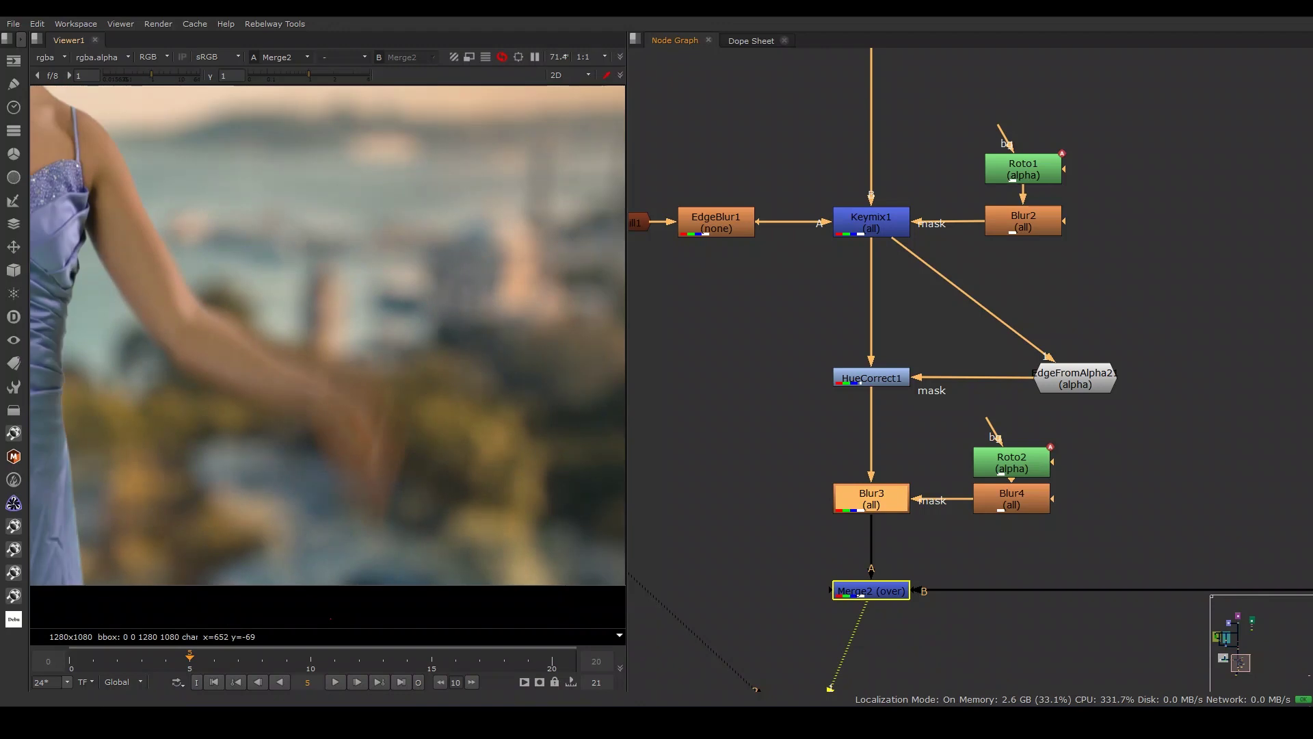
key(f)
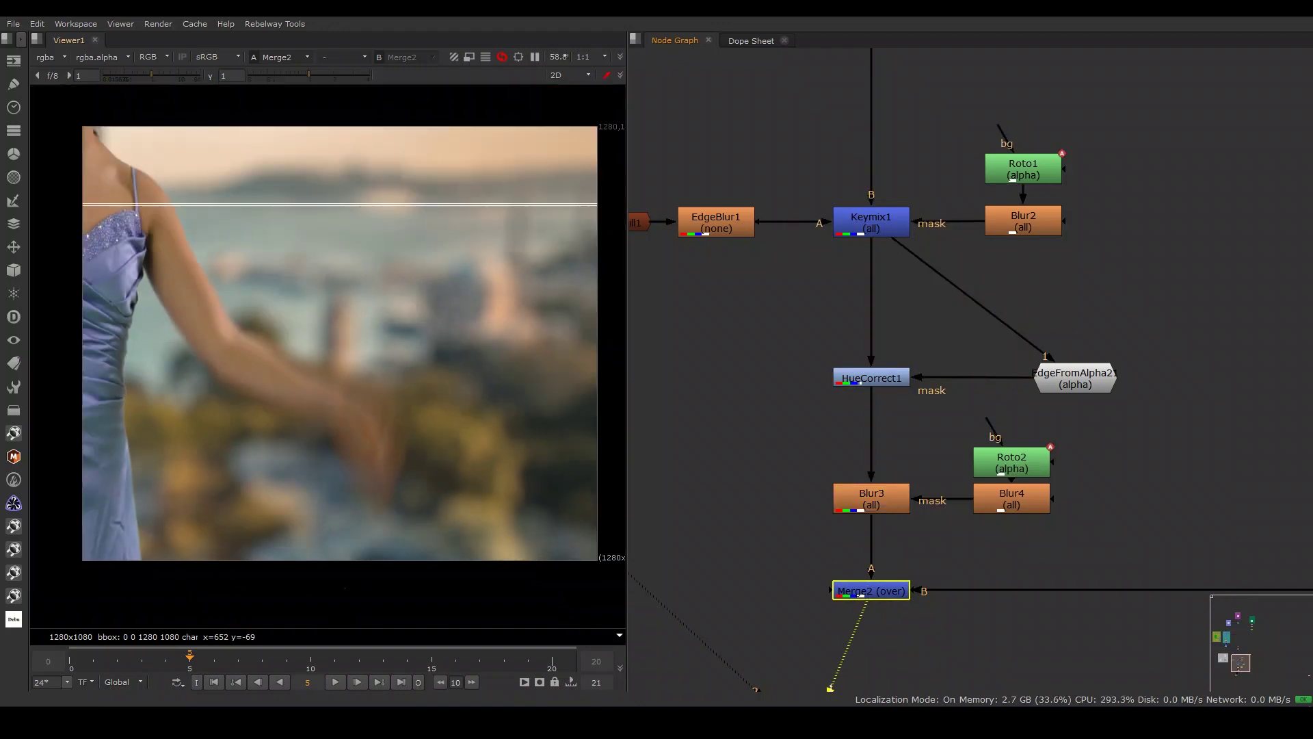
- Add a Crop node at the 1280 x 1080 format after Merge2 and move Viewer1 straight below it
scroll(926, 210, down, 3)
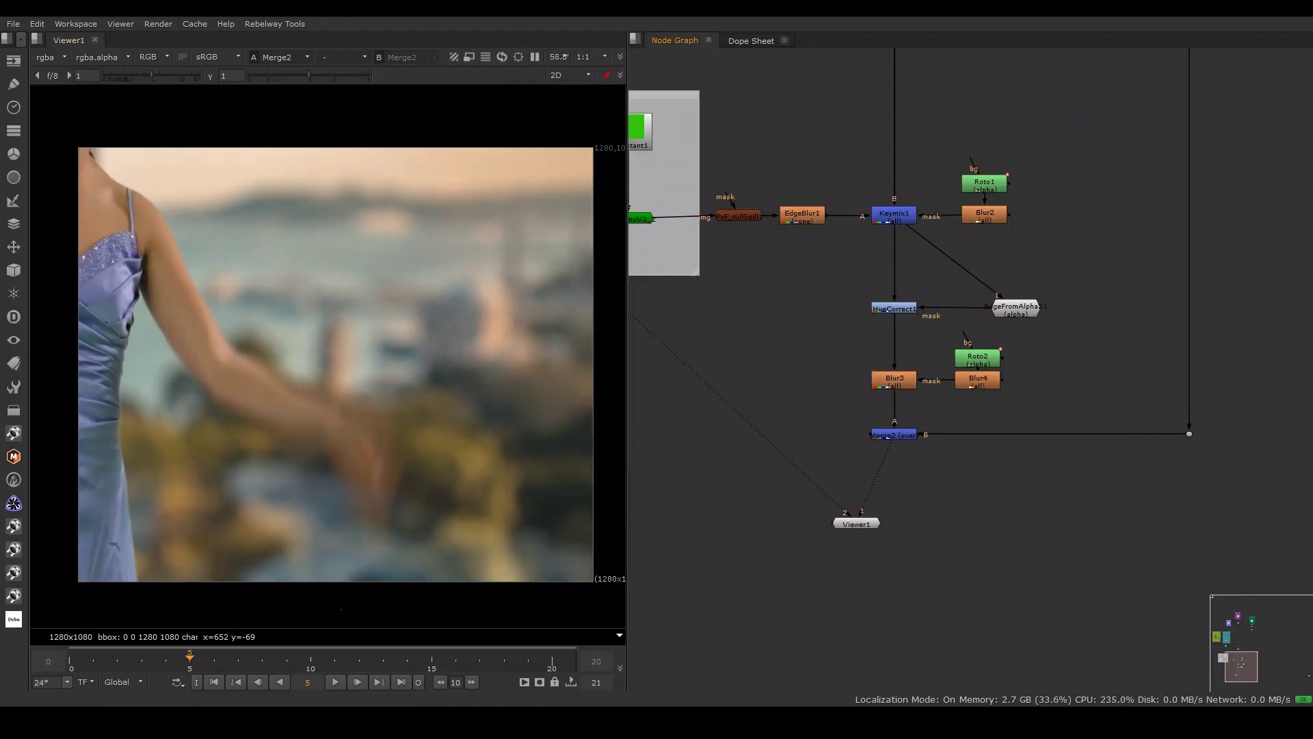
key(Tab)
text(CROP)
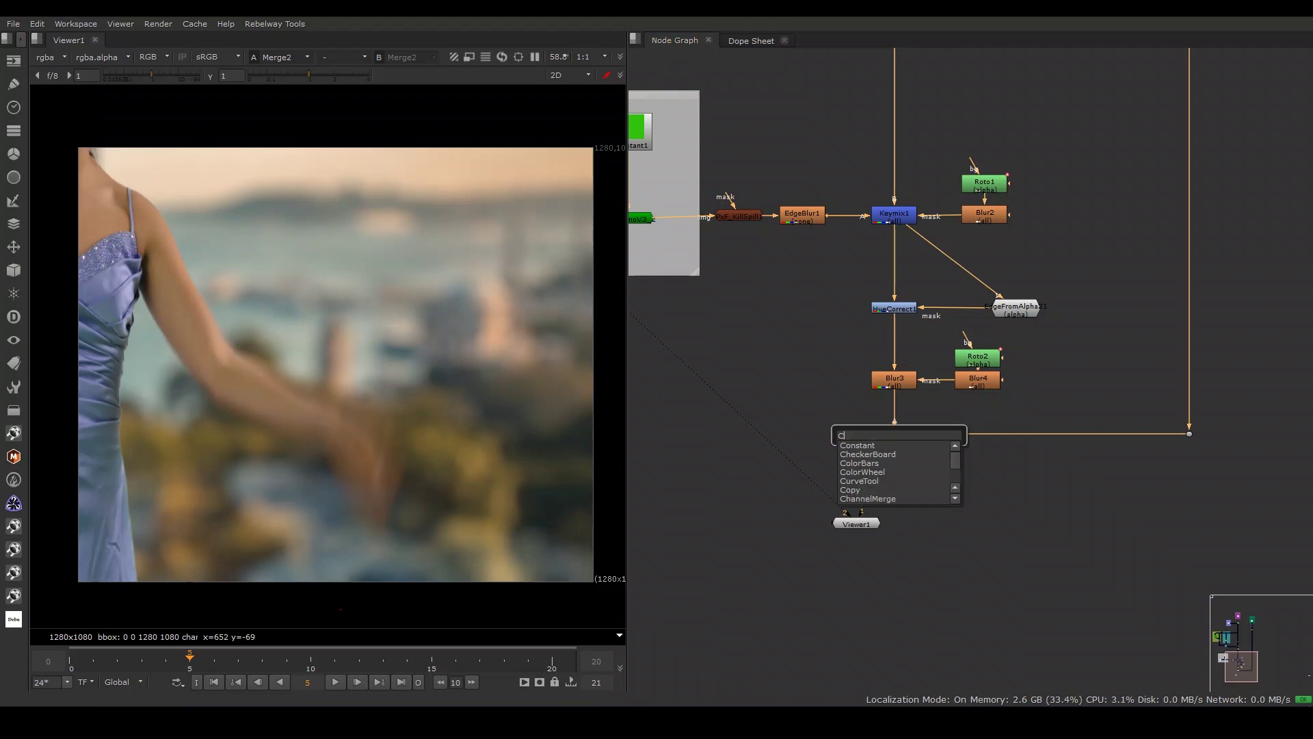
key(Return)
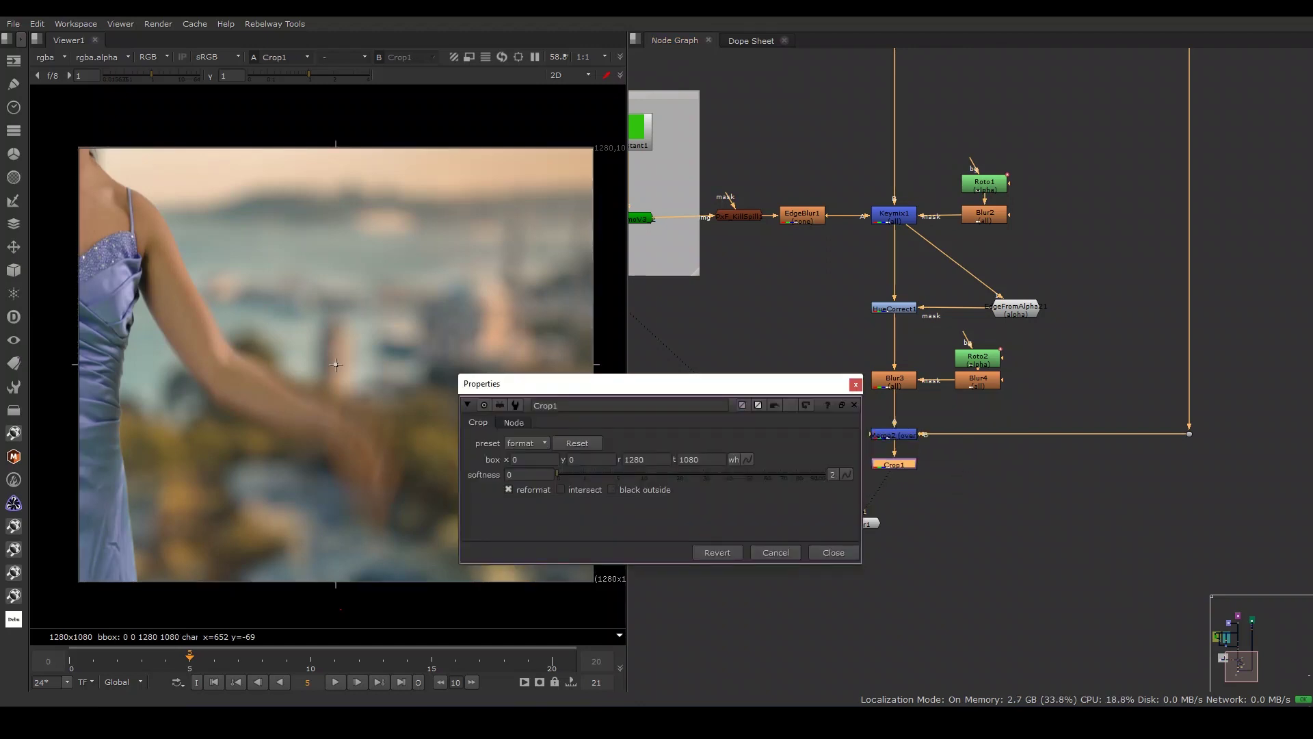
click(833, 552)
drag(855, 522, 893, 635)
- Add a DasGrain node after Crop1 as its COMP input, with separate dots on its DEGRAINED_PLATE and PLATE inputs
scroll(962, 588, down, 2)
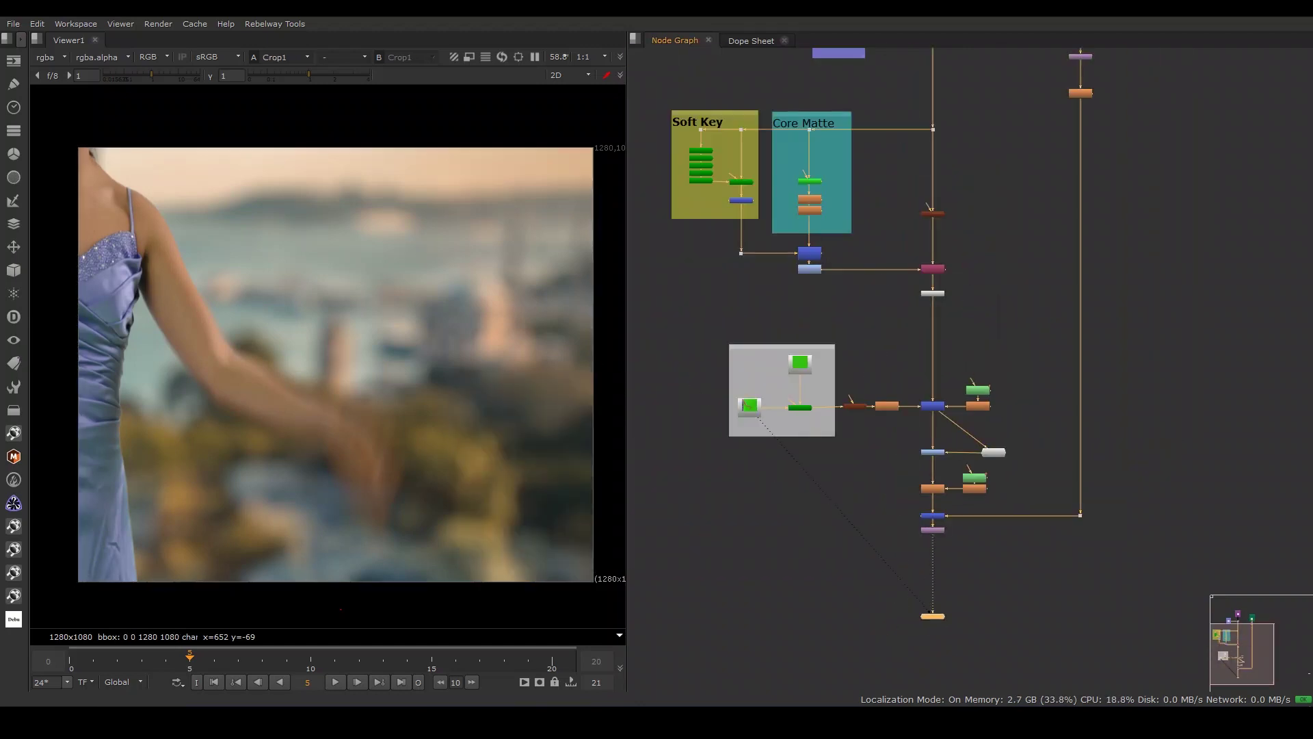
scroll(858, 640, up, 2)
key(Tab)
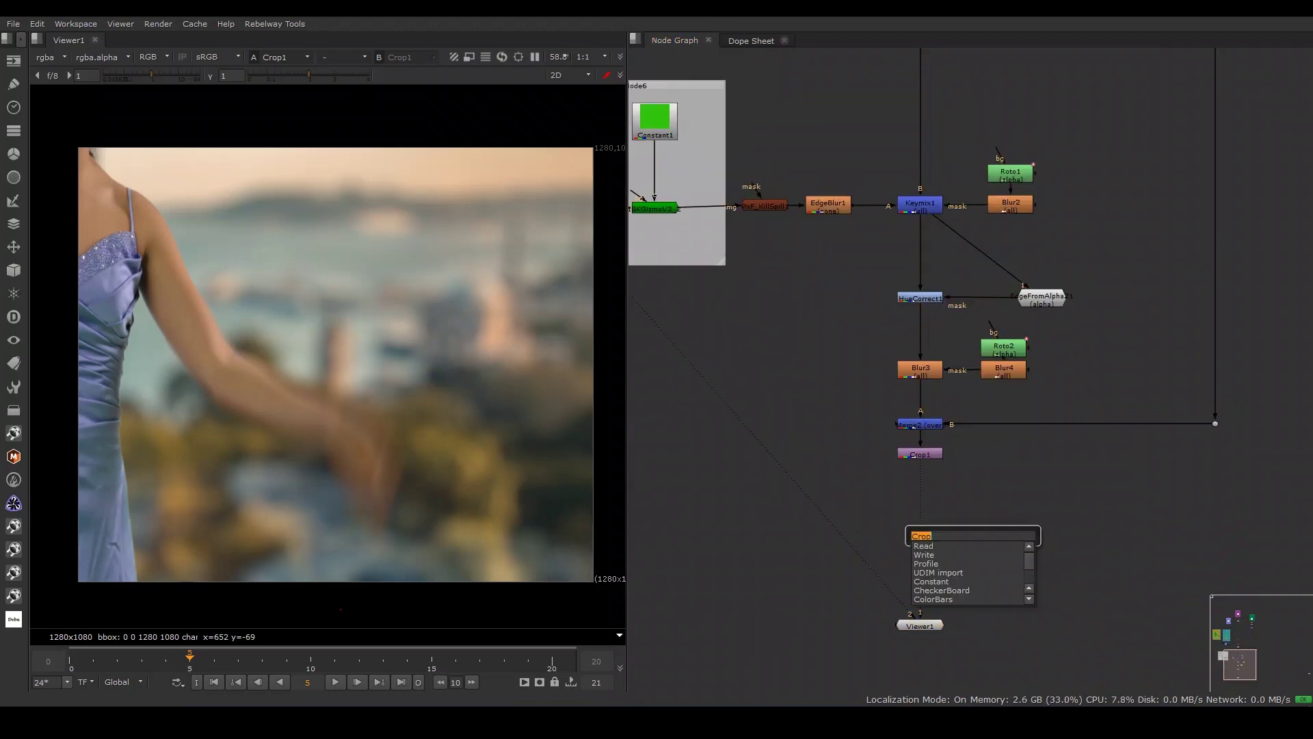
key(Escape)
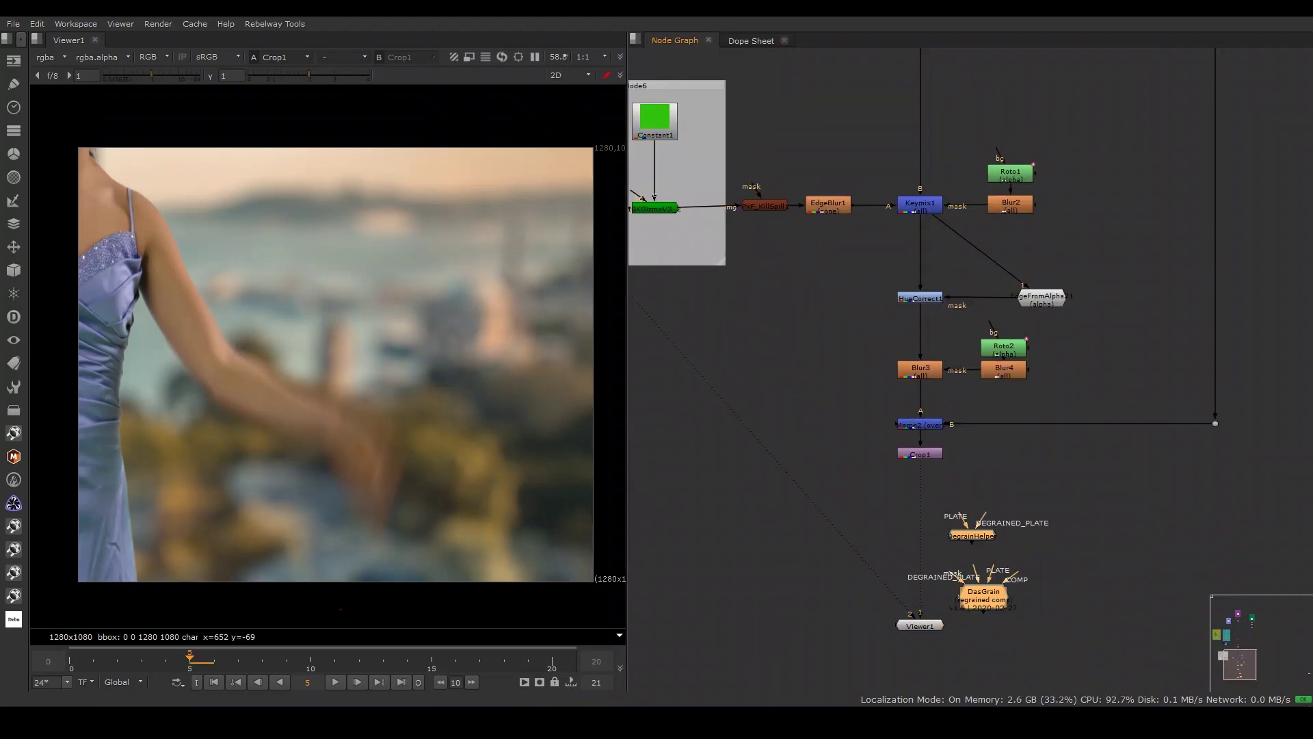
click(919, 532)
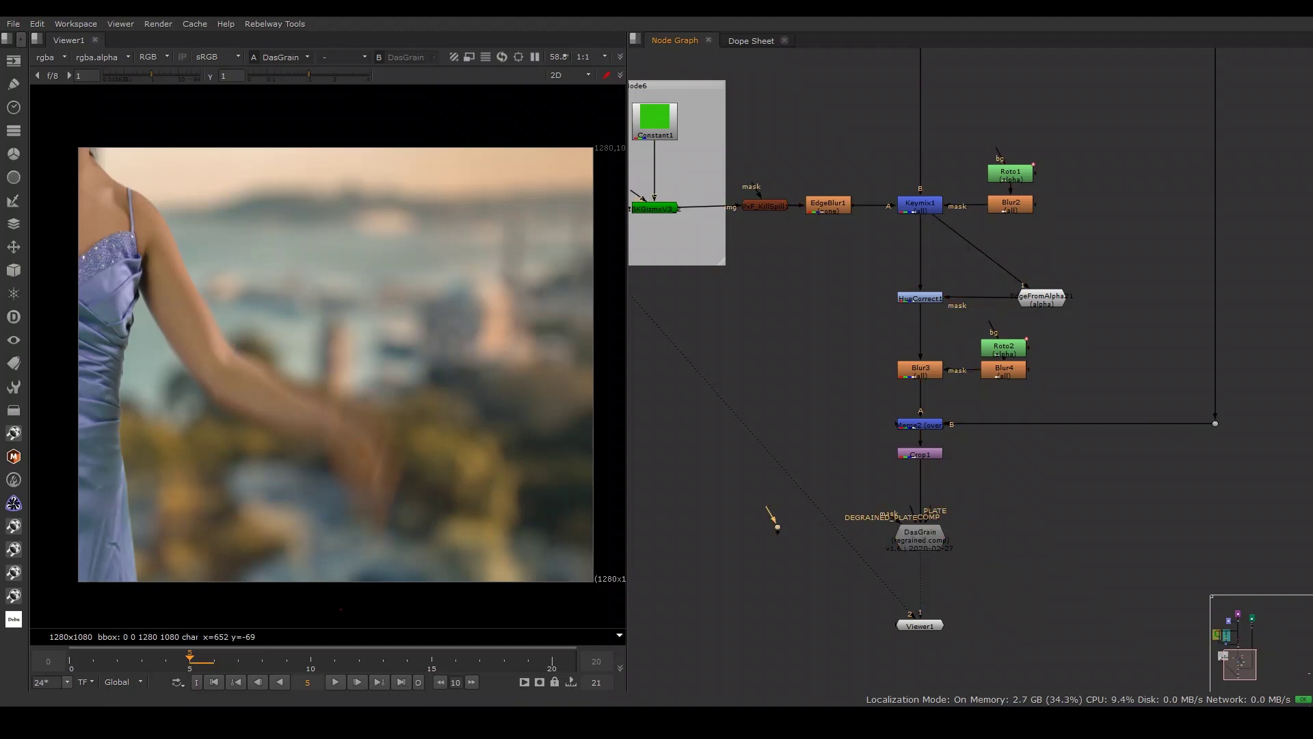
drag(934, 515, 1017, 475)
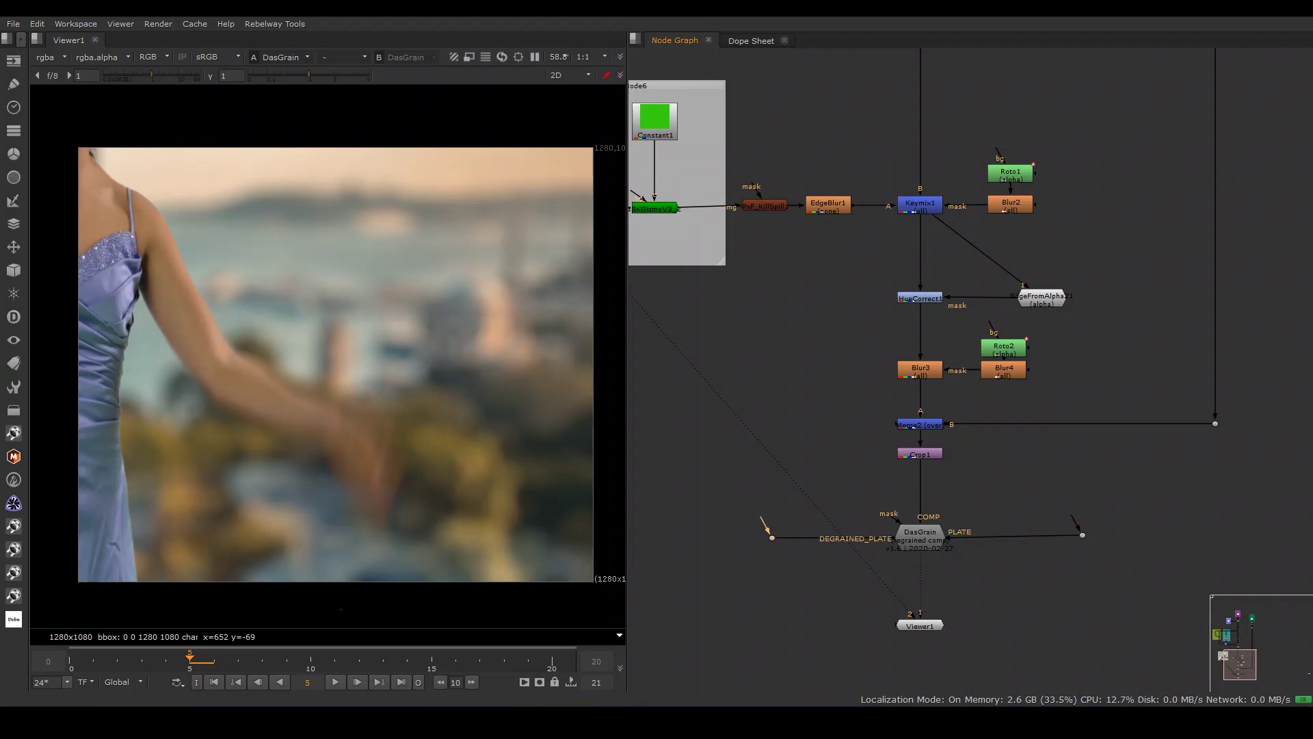
- Connect the dot on DasGrain's PLATE input to the original green-screen plate in the scan backdrop
scroll(1094, 437, down, 3)
drag(1079, 505, 965, 102)
scroll(967, 103, up, 2)
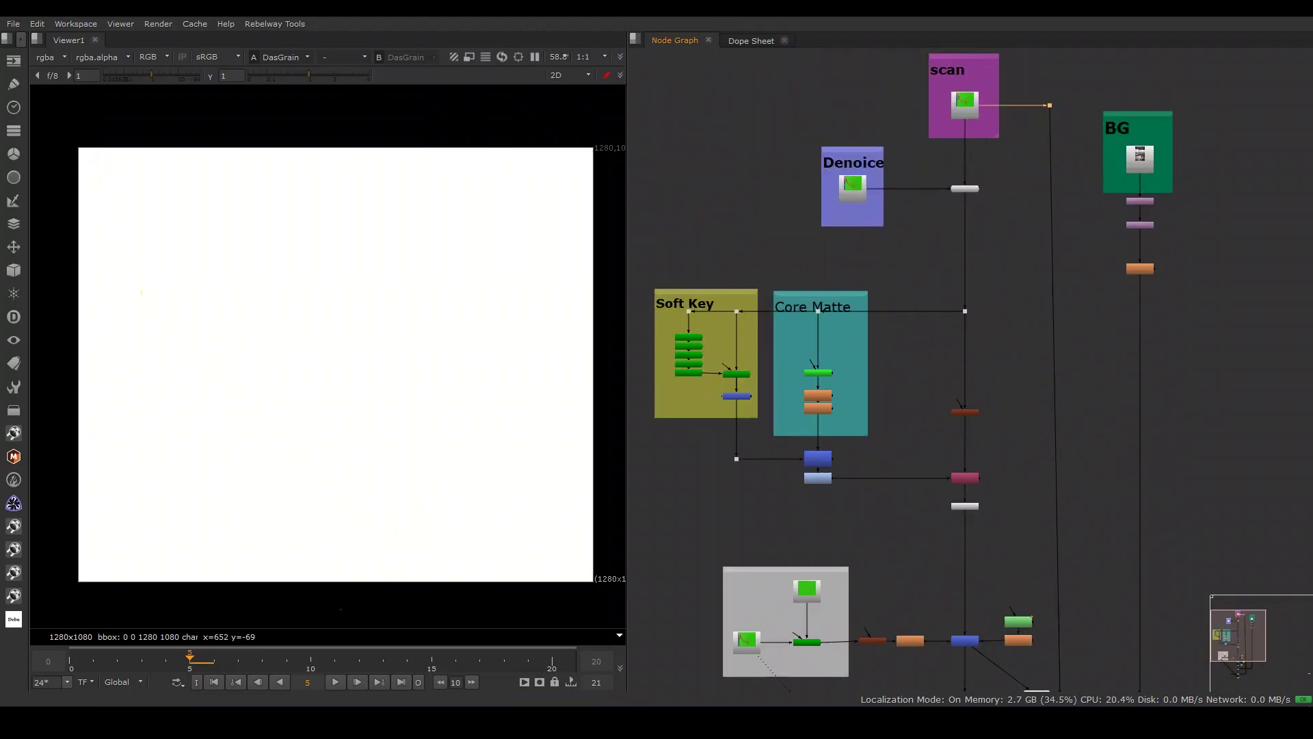
- Connect the dot on DasGrain's DEGRAINED_PLATE input to the denoised plate in the Denoice backdrop
scroll(1052, 336, down, 2)
middle_drag(944, 488, 900, 340)
scroll(901, 340, up, 2)
drag(897, 541, 840, 362)
scroll(840, 363, down, 3)
scroll(889, 383, up, 4)
scroll(831, 401, up, 1)
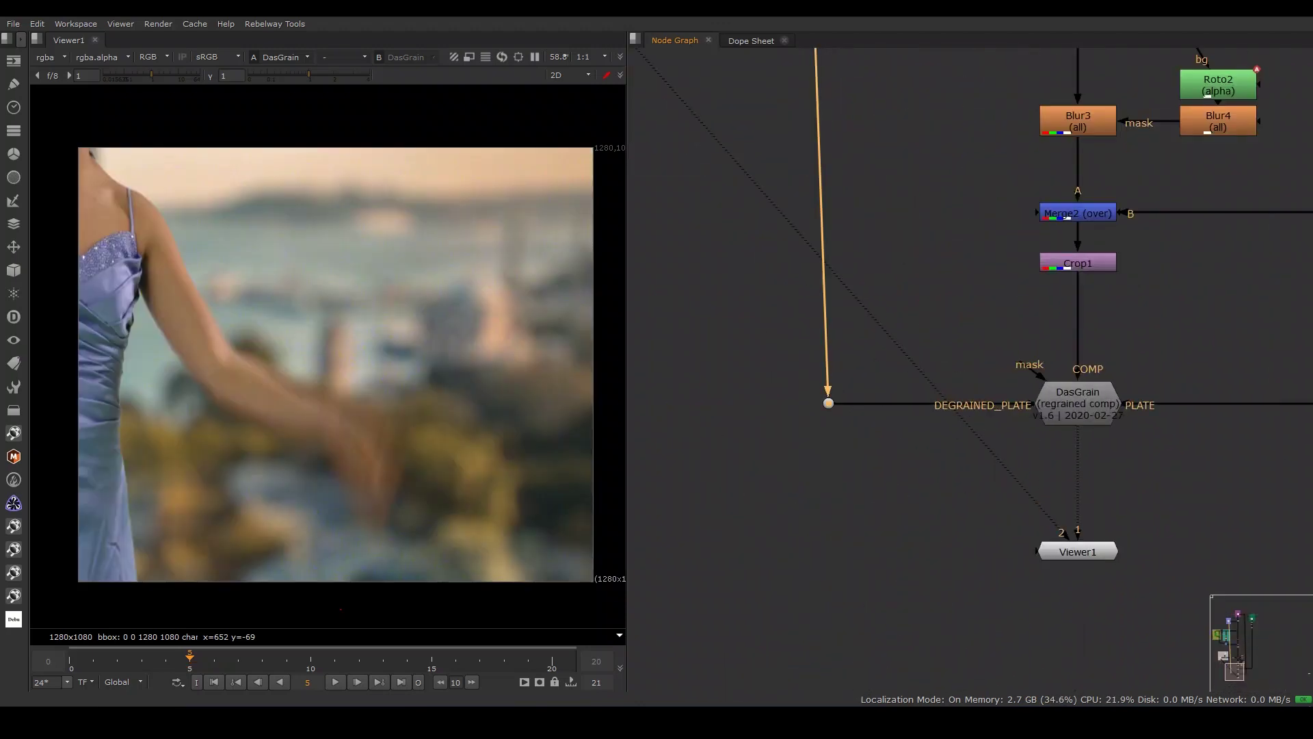
- Check the two dots feeding DasGrain's DEGRAINED_PLATE and PLATE inputs
double_click(832, 401)
key(Escape)
scroll(1053, 455, down, 2)
middle_drag(1053, 455, 989, 455)
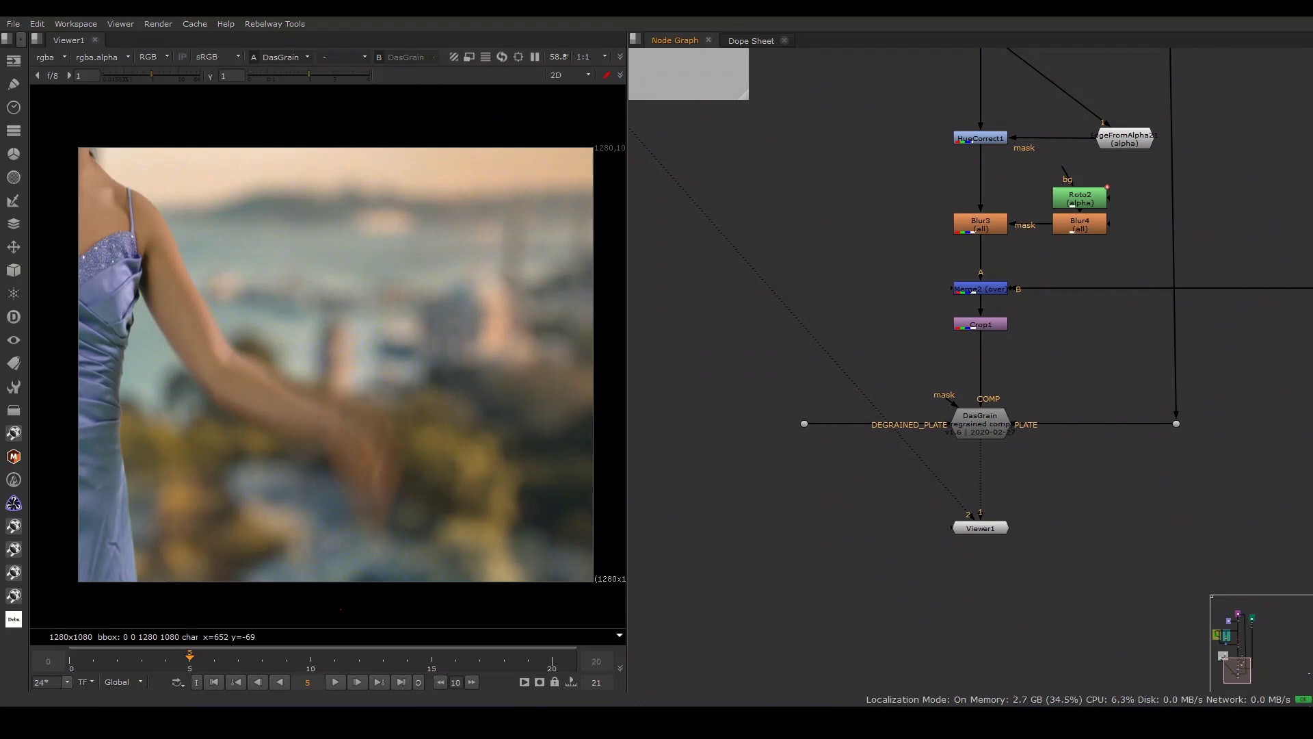
double_click(1175, 423)
key(Escape)
- Run DasGrain's grain analysis on the plate and close the node's properties
click(980, 420)
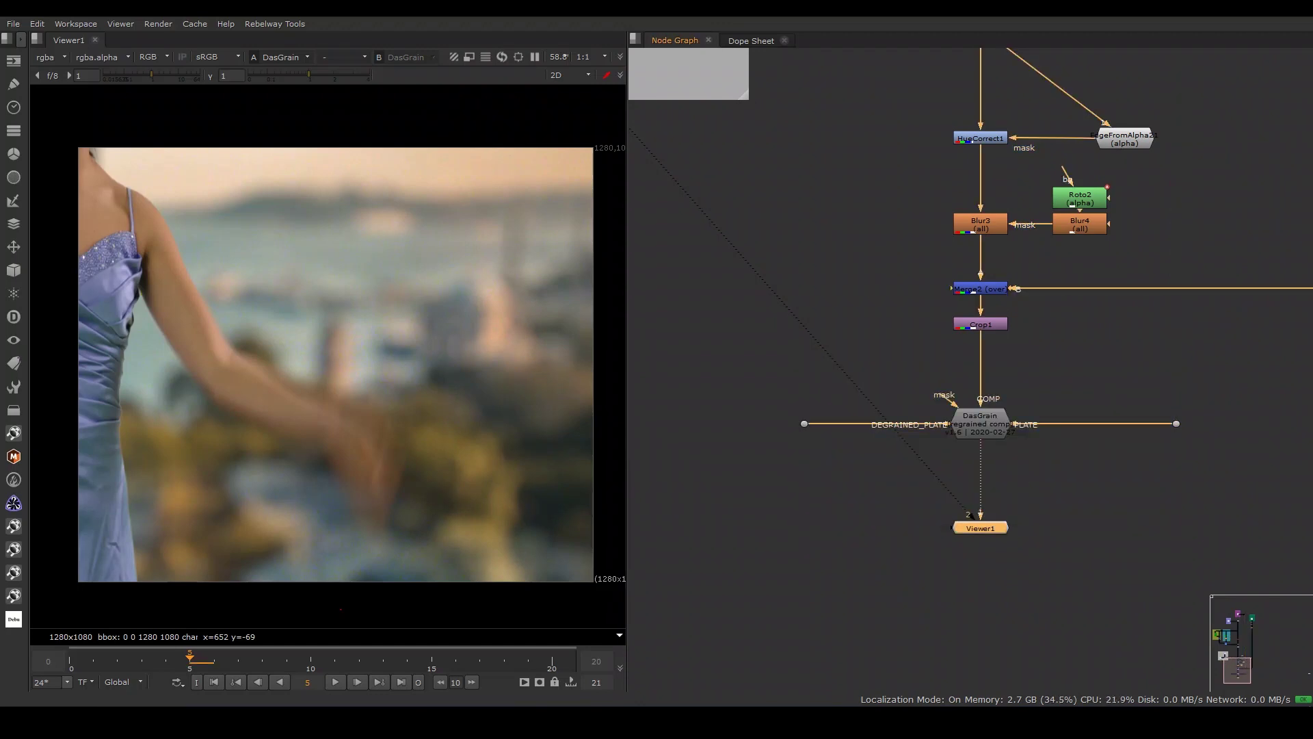
double_click(980, 419)
click(771, 443)
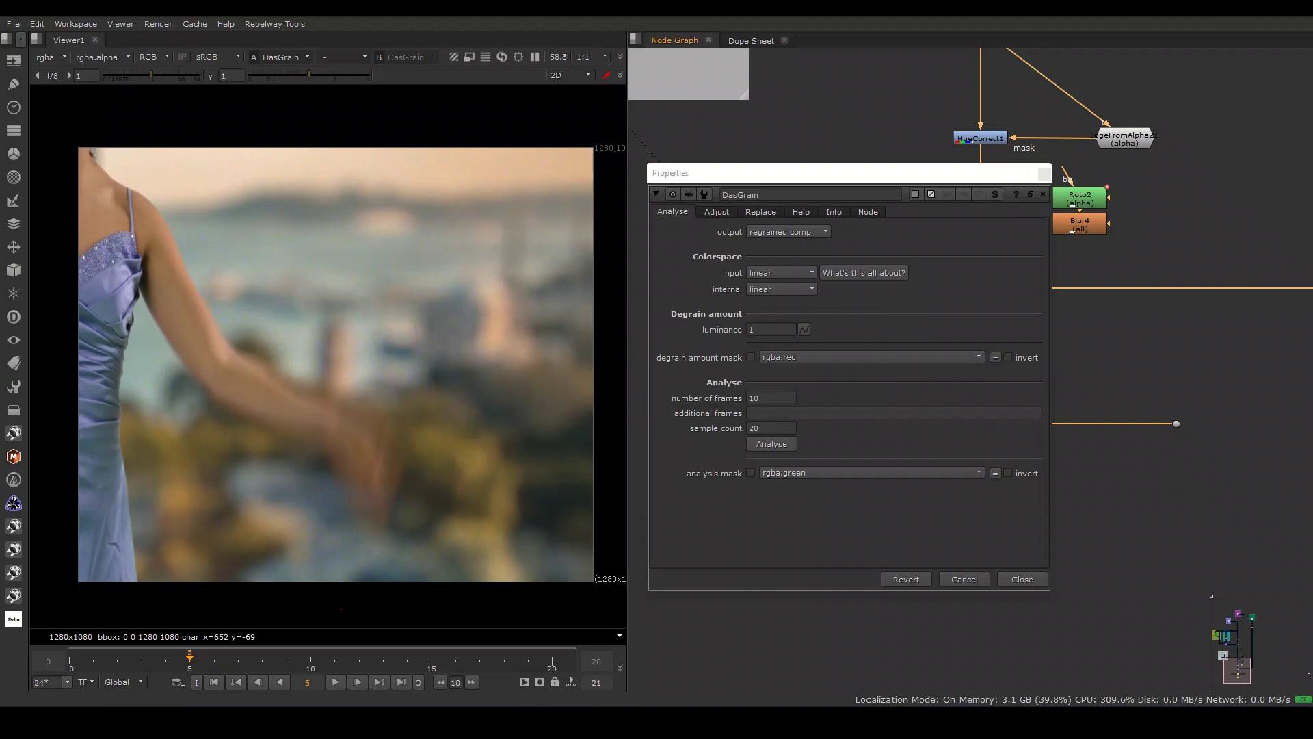
key(Escape)
- Connect Viewer1's second input to the plate dot and compare the regrained comp with the plate in the blue channel
drag(980, 528, 1176, 424)
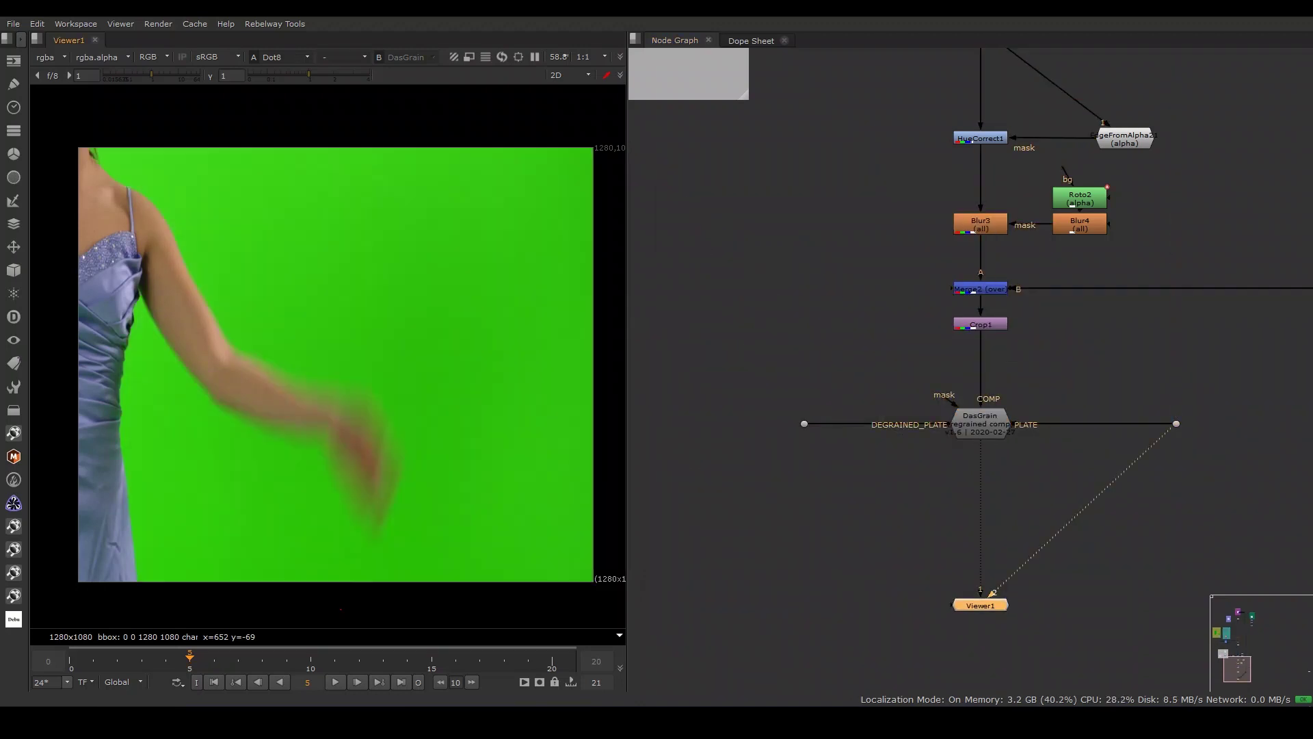
key(b)
scroll(328, 356, up, 5)
key(1)
key(2)
key(1)
key(2)
key(1)
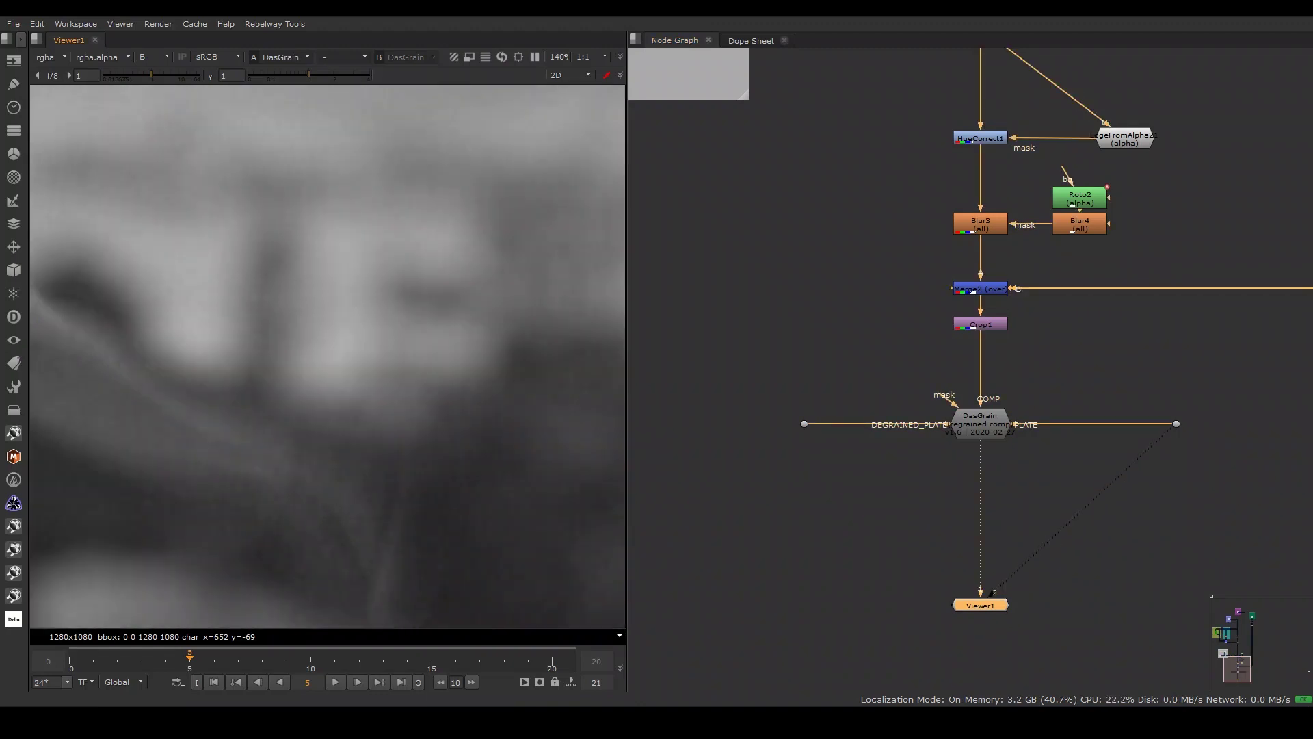
- Compare the grain of the DasGrain result and the original plate in the green channel
key(g)
key(2)
key(1)
key(2)
key(1)
key(g)
key(g)
- Disable and re-enable DasGrain several times to compare the comp with and without grain in the blue channel
click(980, 423)
key(d)
key(d)
key(d)
key(d)
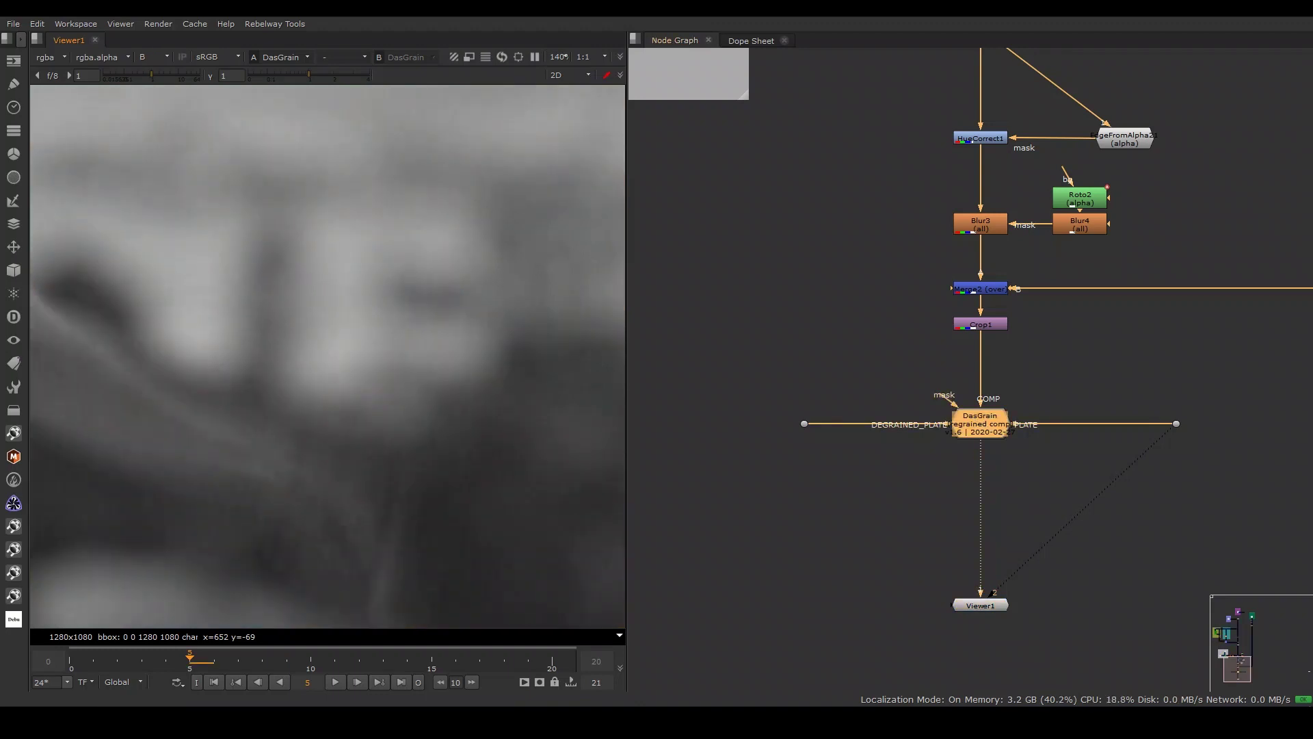
- Wipe between the original plate and the regrained comp in the blue channel, and return the viewer to full color
click(991, 593)
key(2)
key(w)
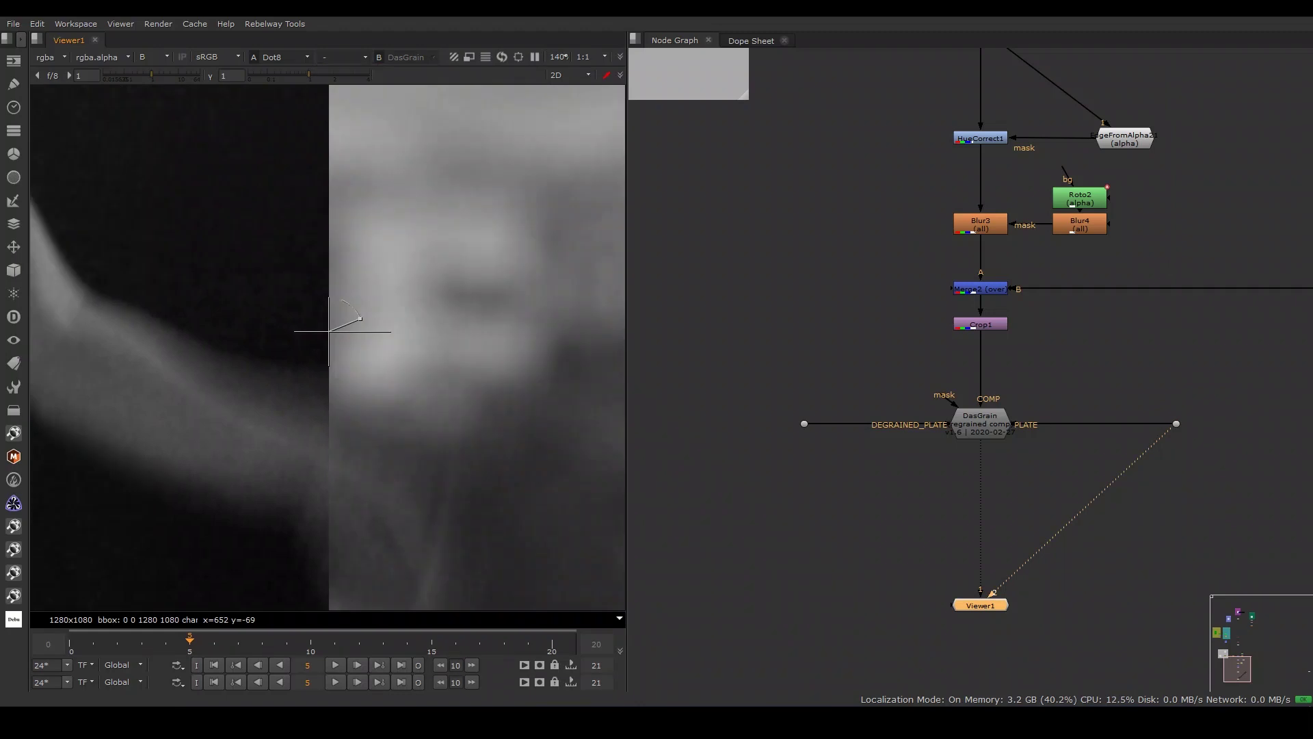
drag(328, 331, 273, 285)
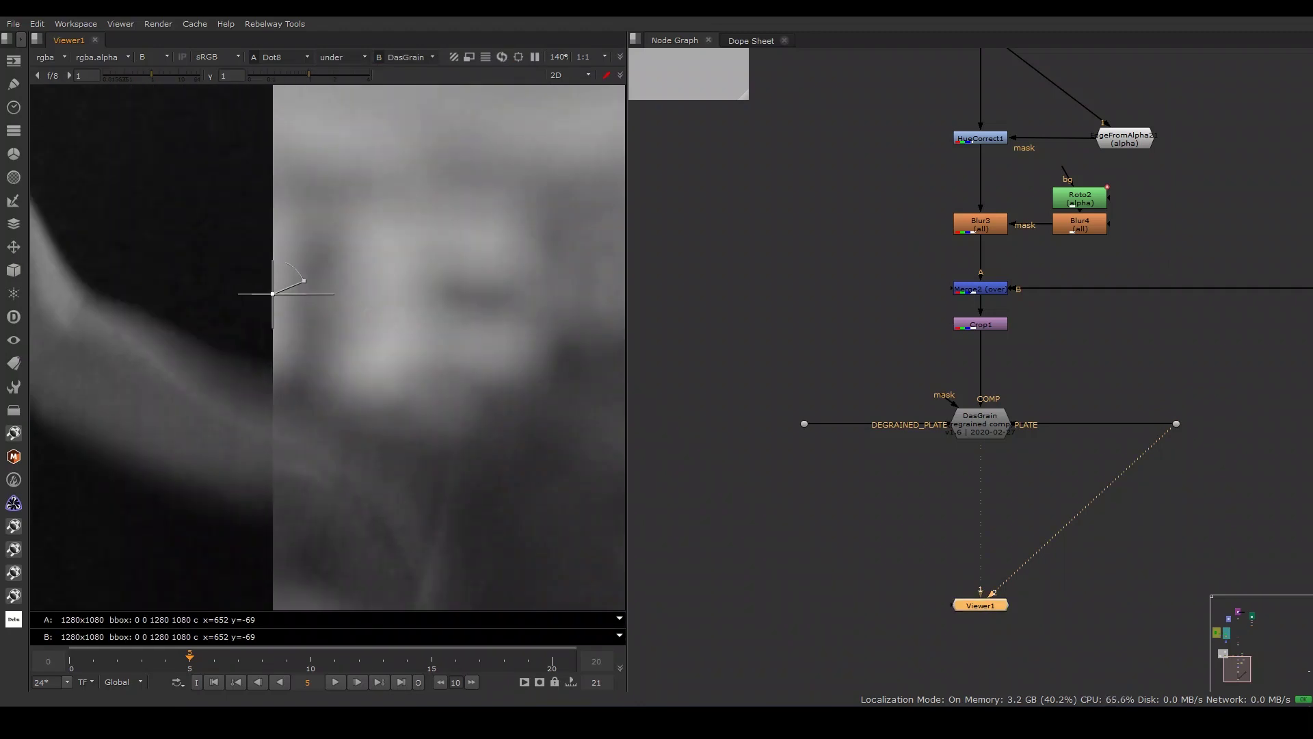
key(w)
key(b)
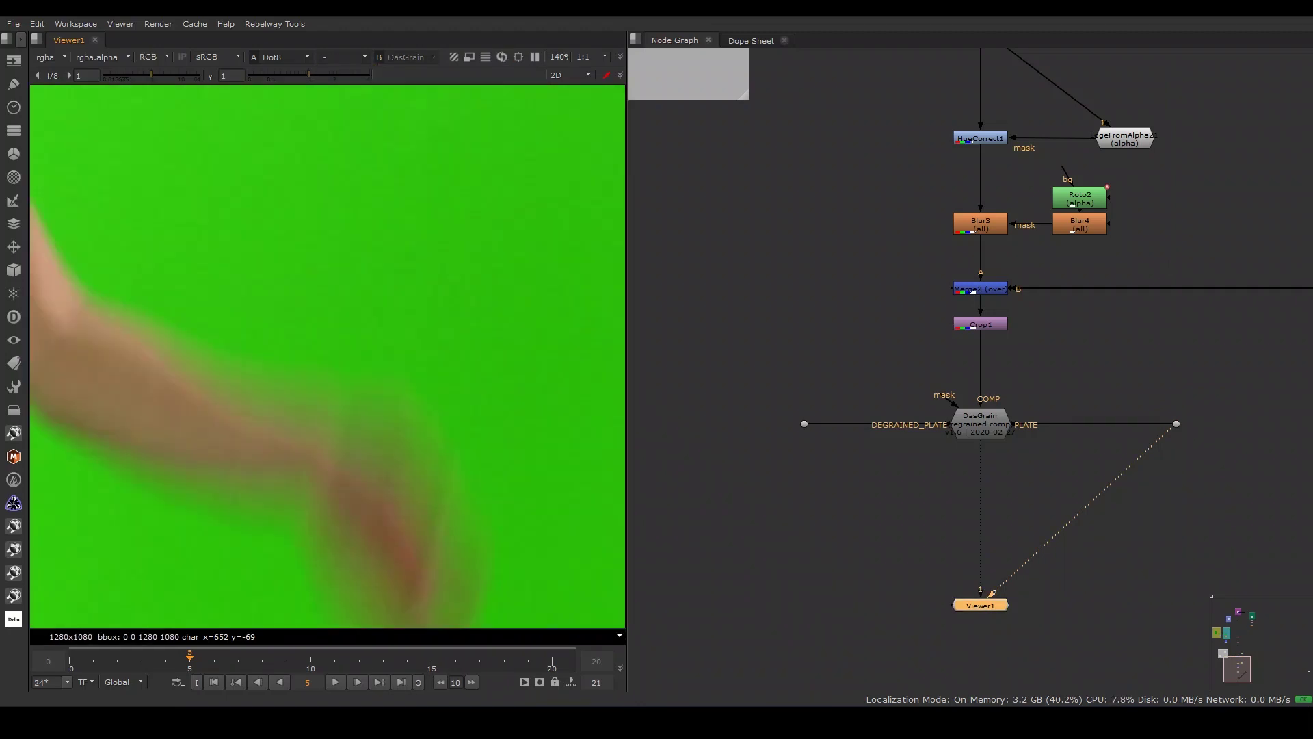
- Widen the viewer pane and fit the whole plate in it
key(r)
key(r)
key(minus)
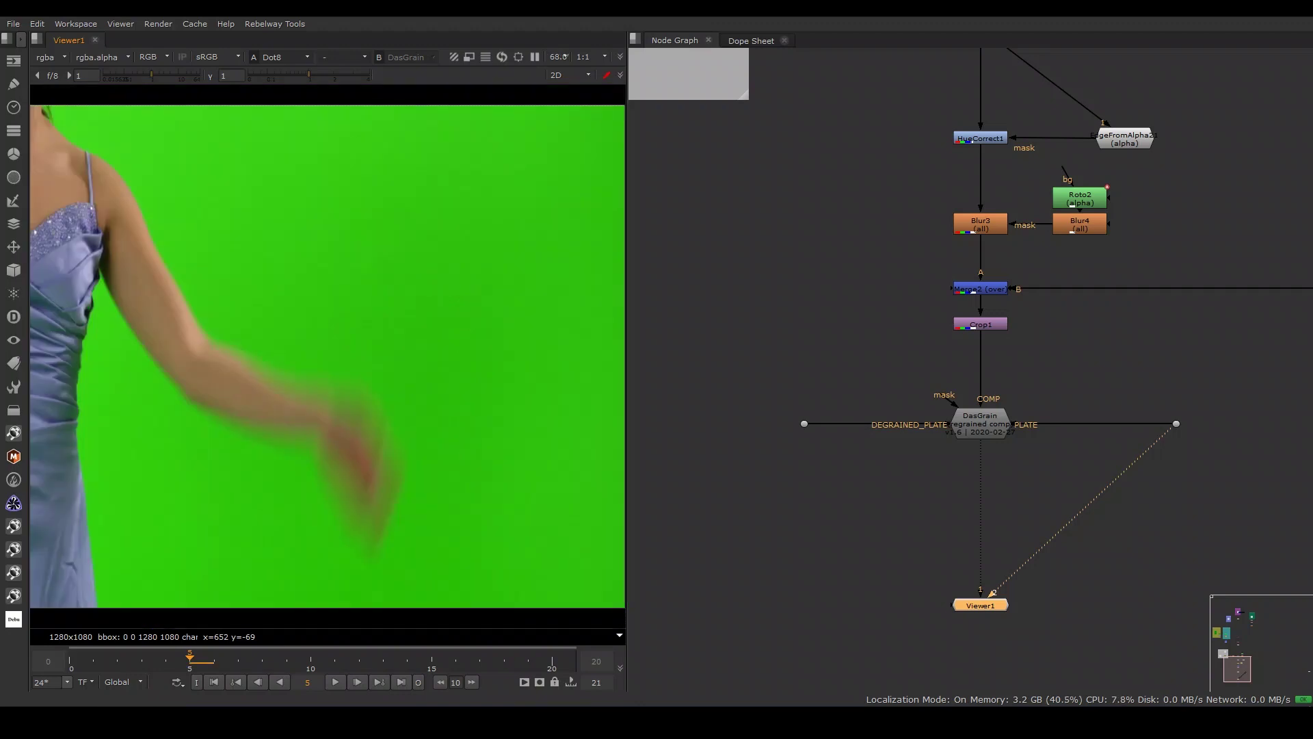
drag(626, 369, 944, 369)
key(f)
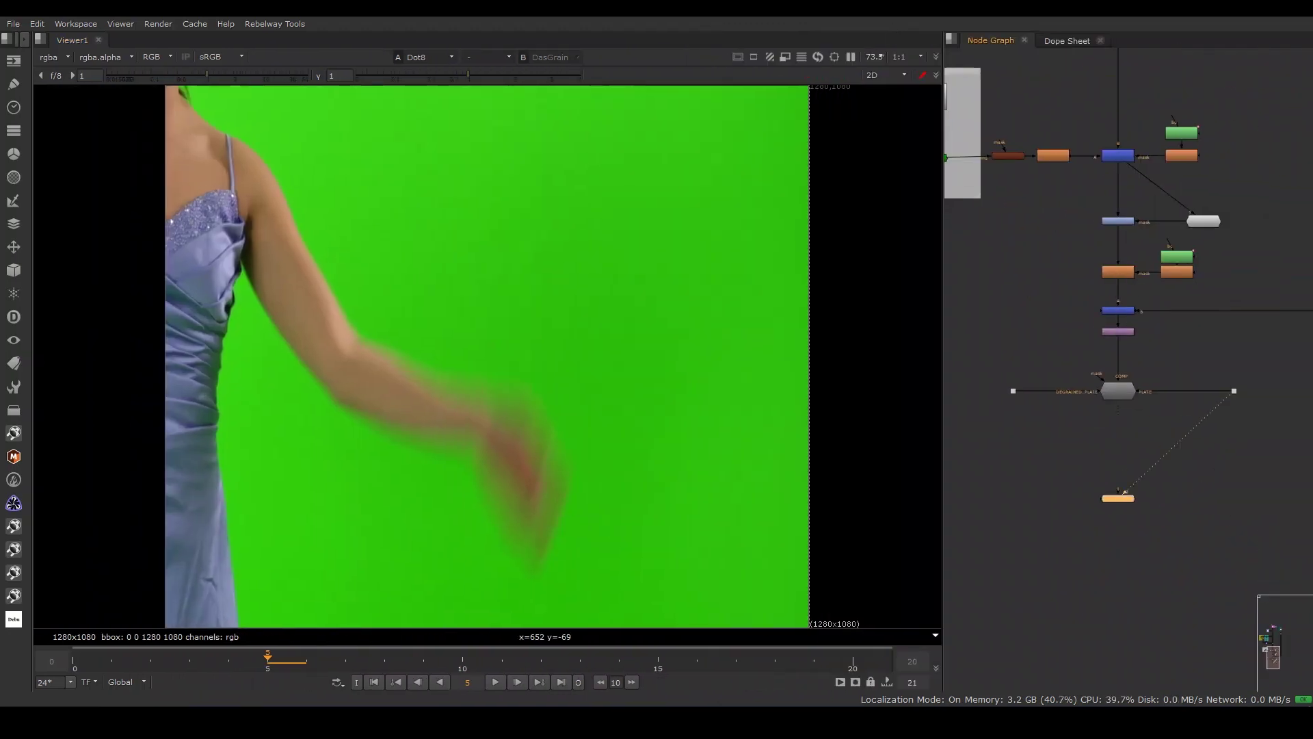
- Compare the original plate with the DasGrain result around the arm on frame 5 using a diagonal wipe
click(1109, 496)
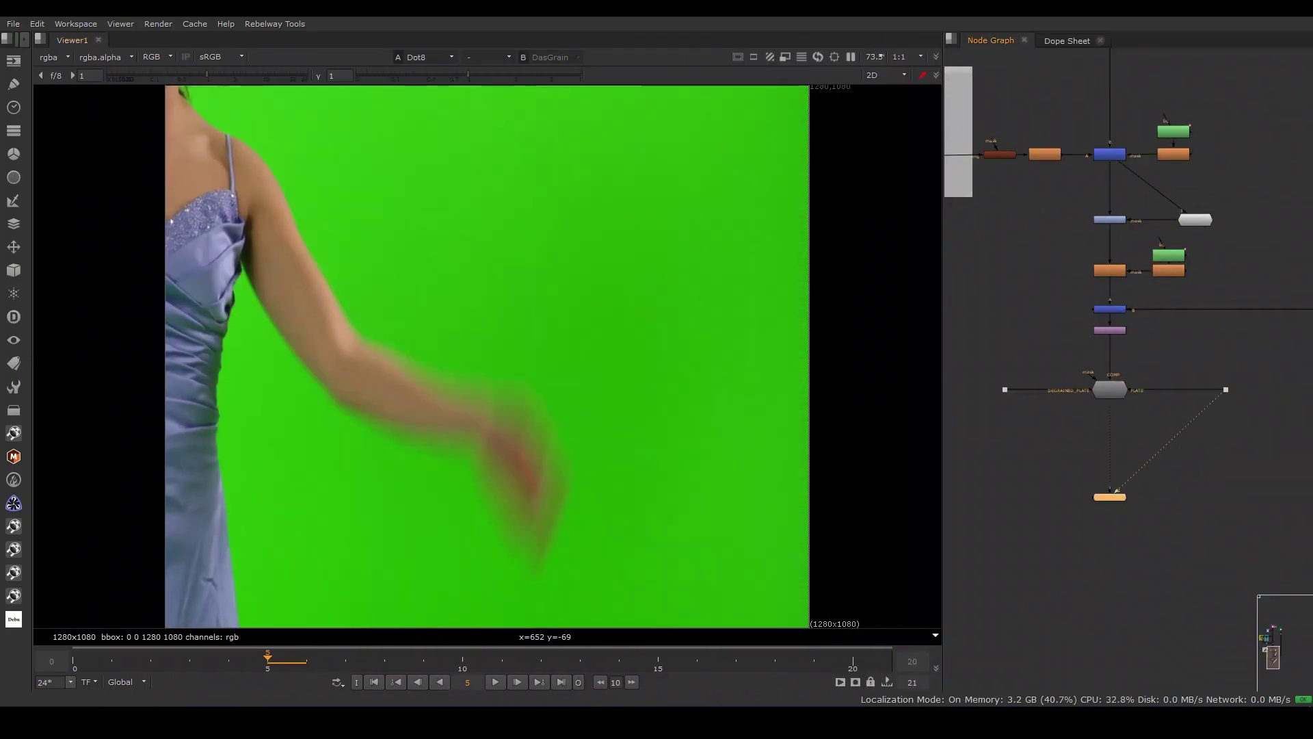
key(w)
drag(490, 315, 339, 404)
scroll(215, 547, up, 5)
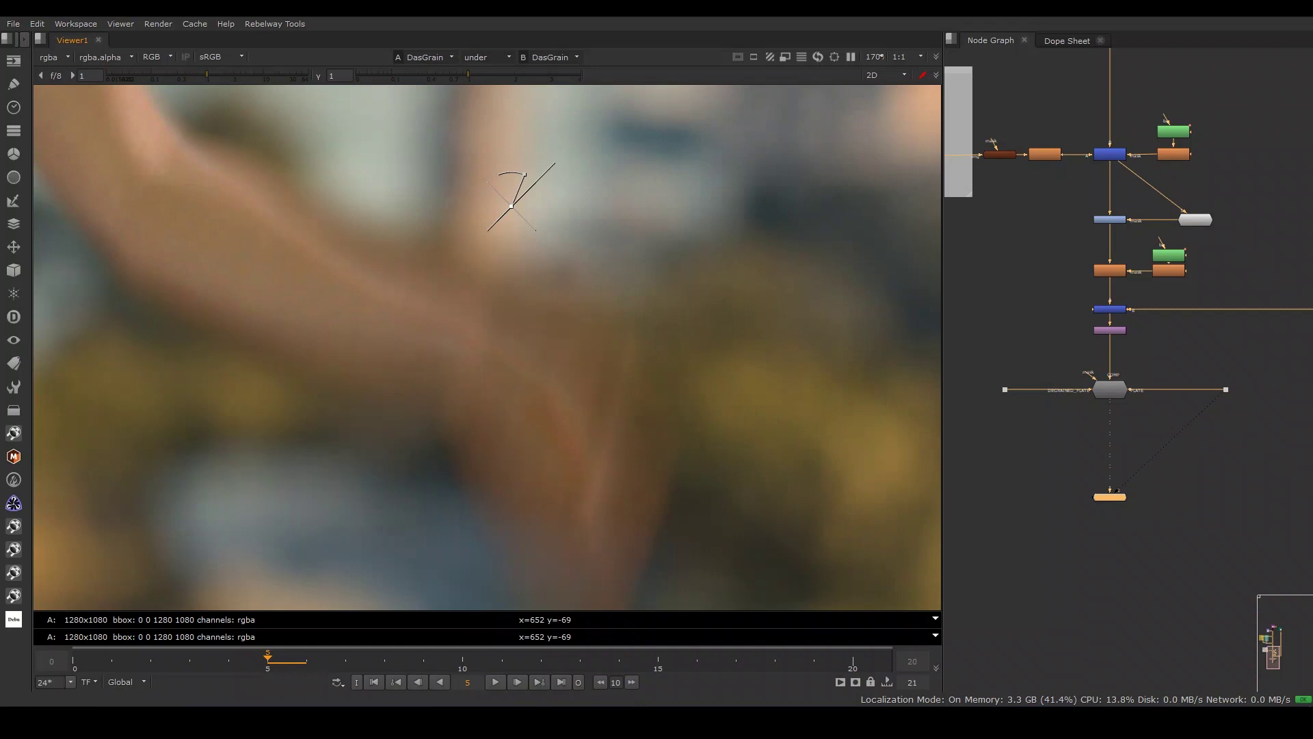
drag(512, 205, 454, 242)
drag(360, 309, 495, 305)
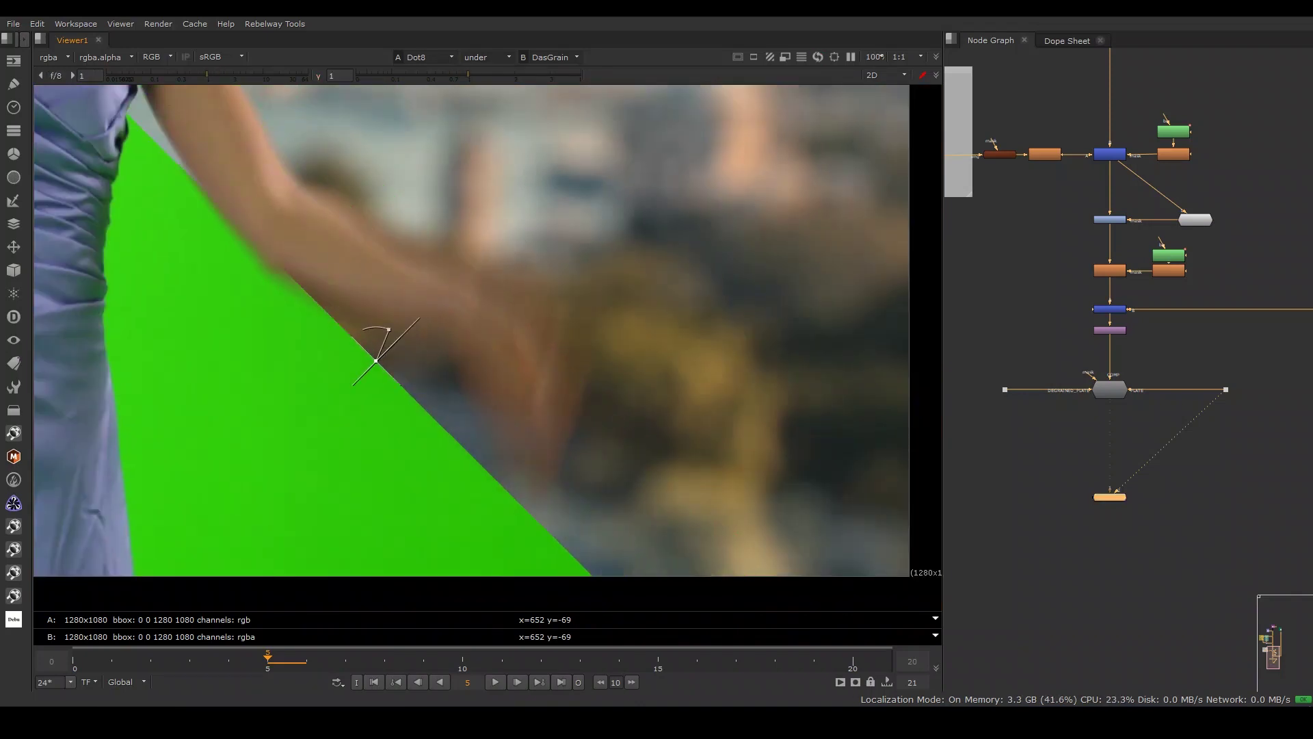
drag(376, 360, 288, 466)
- Compare plate and comp around the raised hand on frame 15 with the wipe, and show the DasGrain result alone
key(shift+Right)
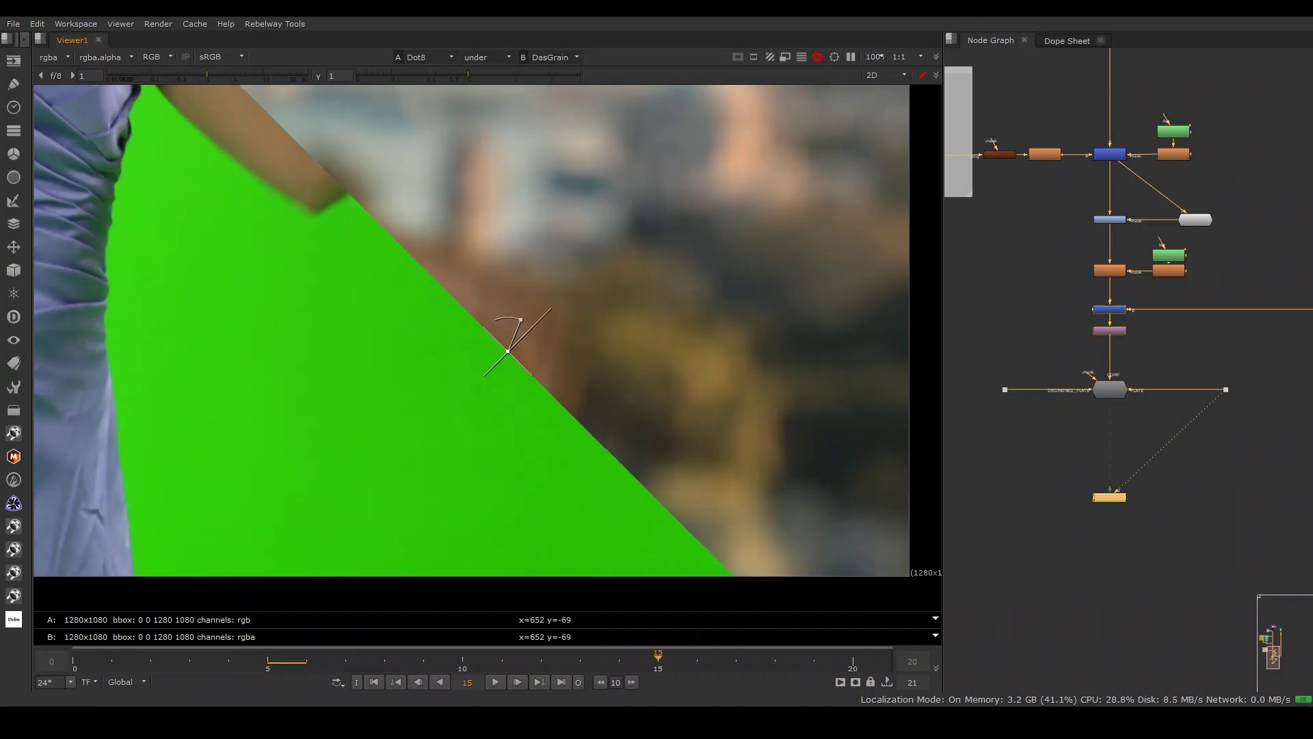
drag(508, 350, 639, 352)
scroll(638, 351, up, 1)
drag(699, 510, 543, 400)
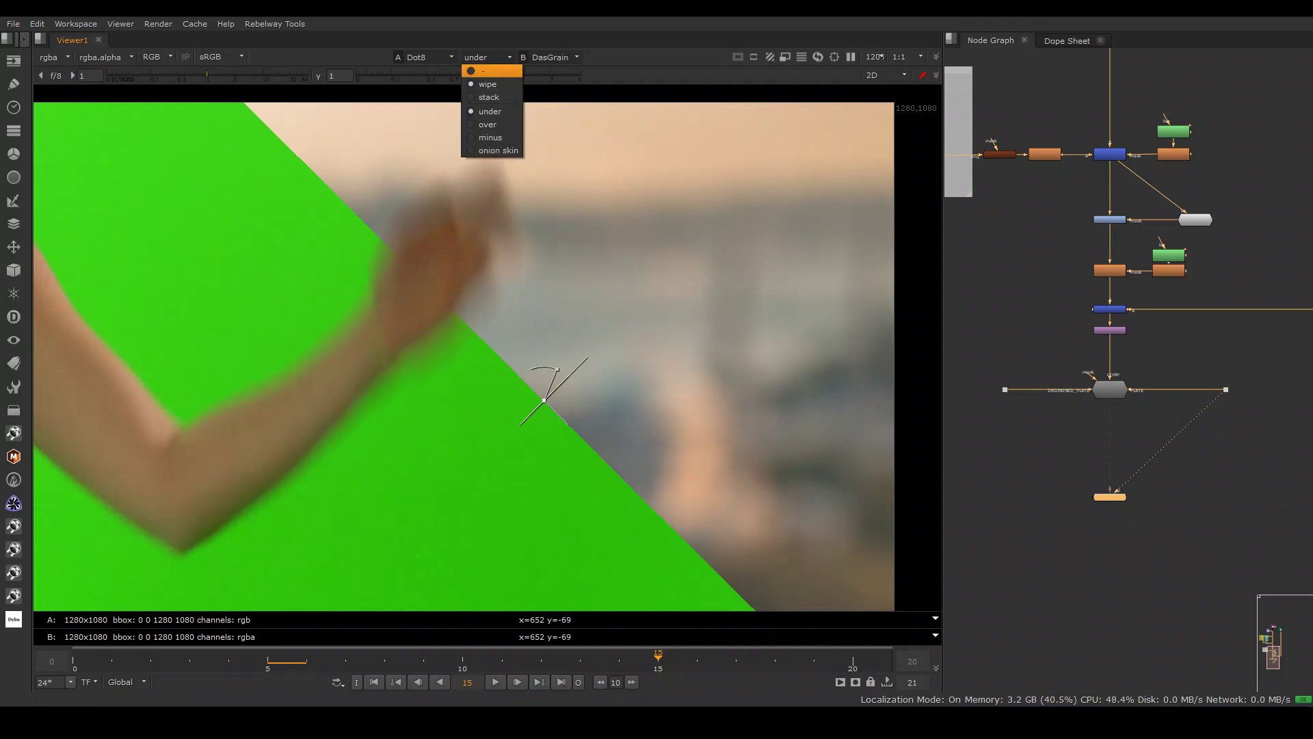
key(w)
scroll(477, 304, down, 4)
key(1)
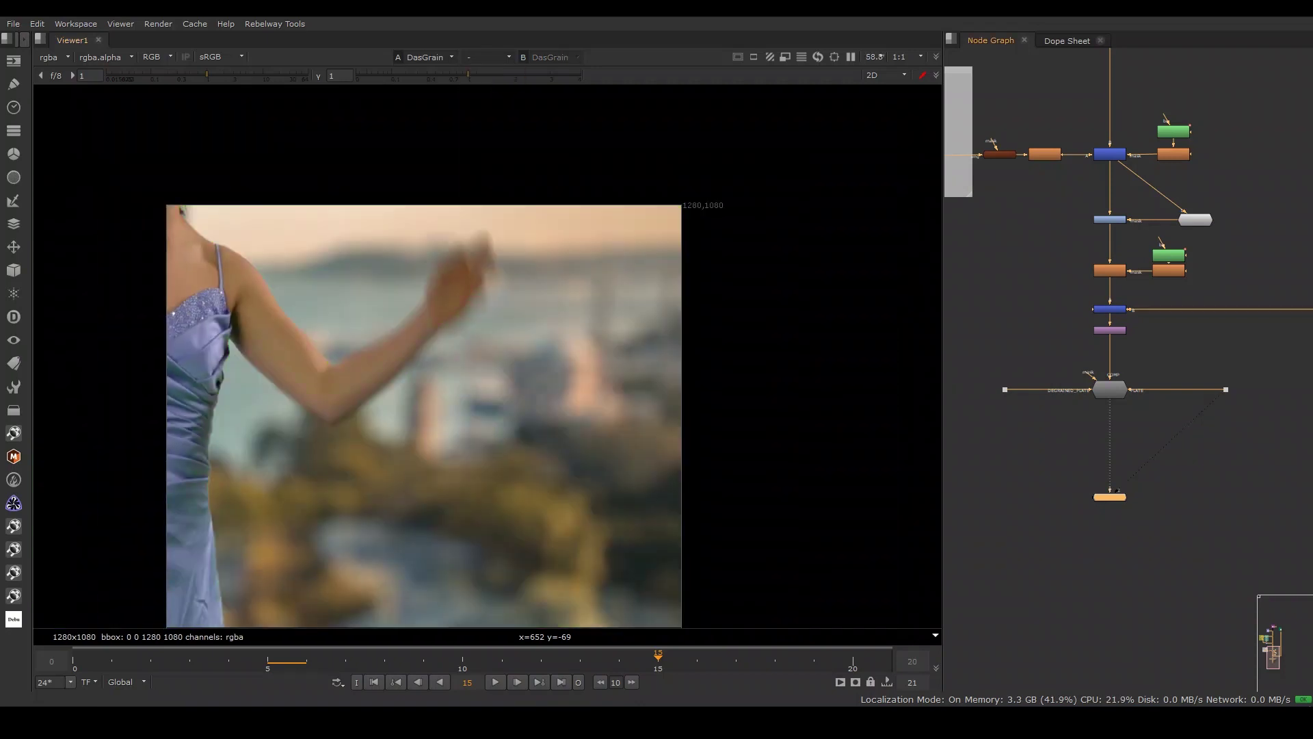